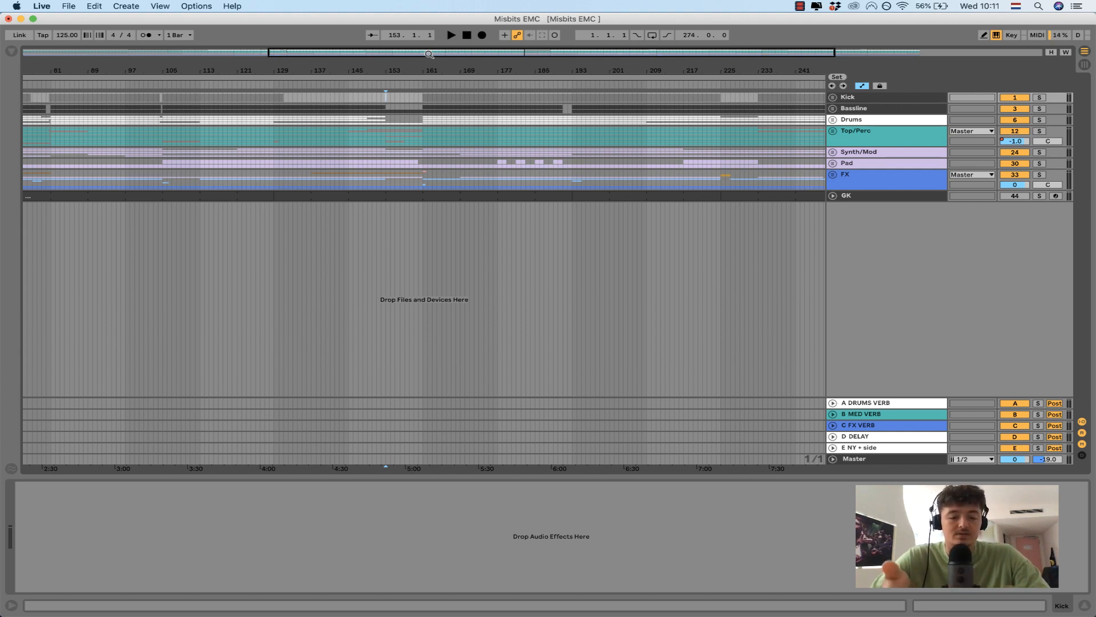
Step: Play the full arrangement from bar 145 through the break and into the drop, raising the system volume
scroll(259, 246, down, 1)
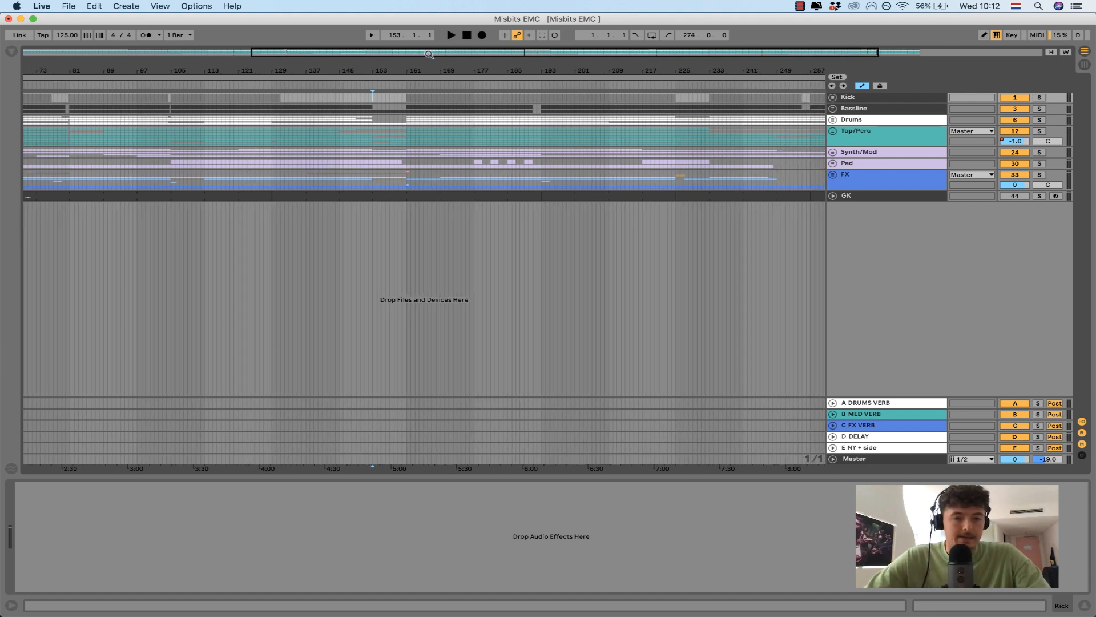
scroll(260, 246, up, 2)
drag(271, 71, 233, 71)
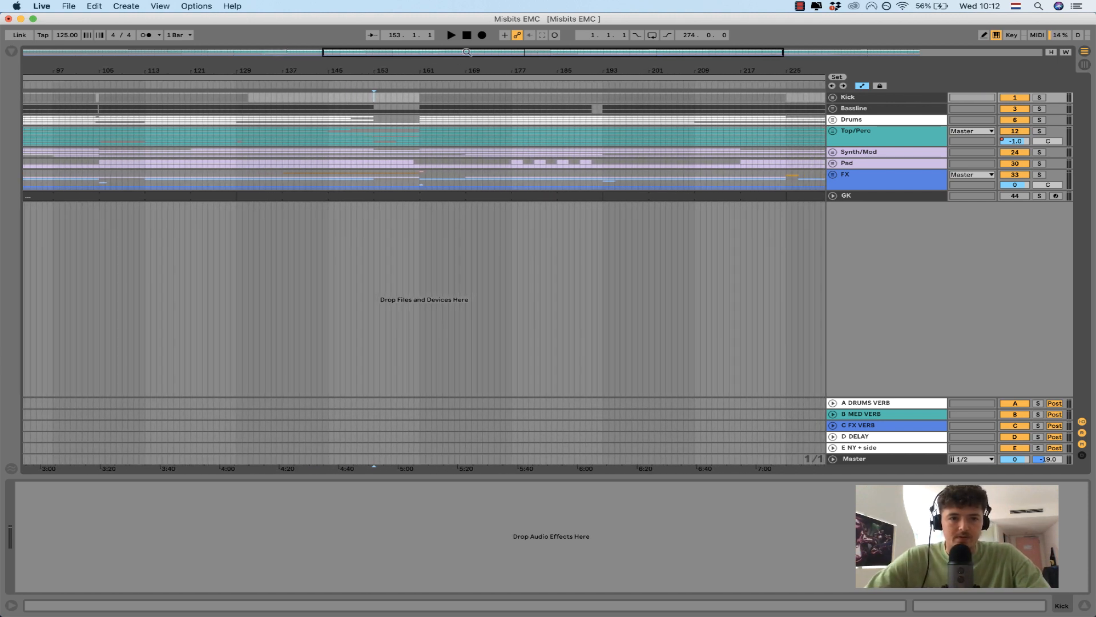
click(328, 97)
drag(389, 50, 390, 52)
key(space)
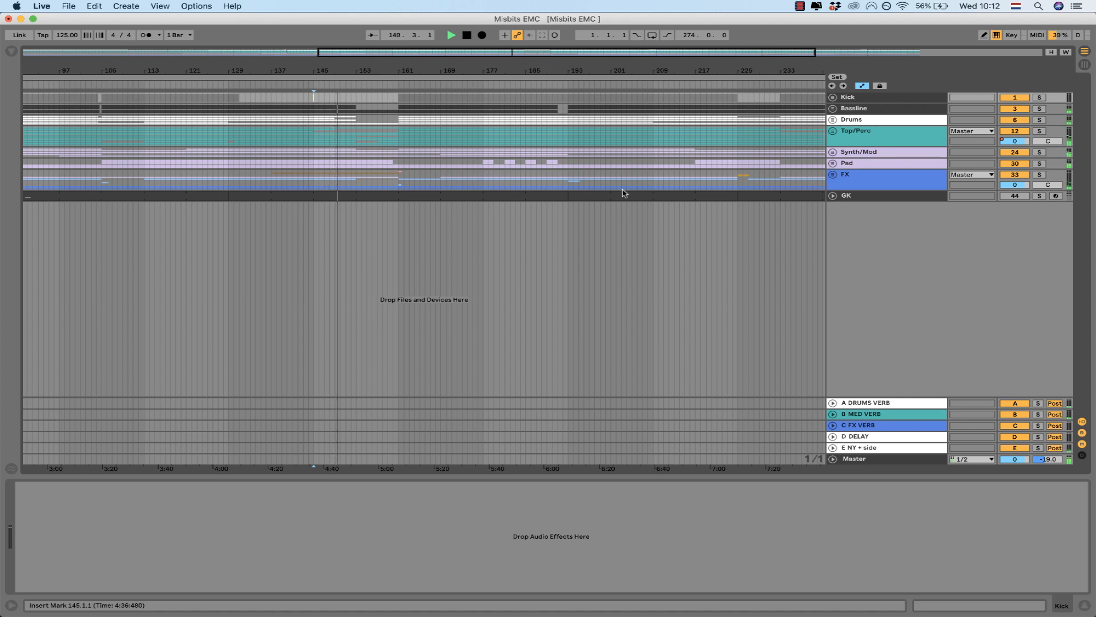
key(XF86AudioRaiseVolume)
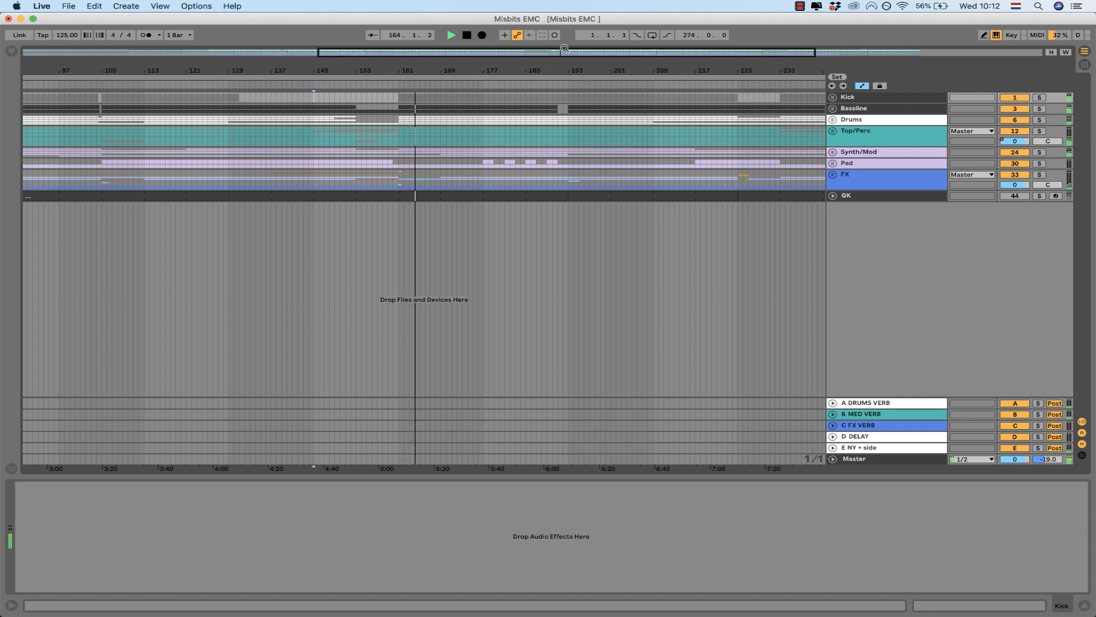
drag(623, 49, 686, 52)
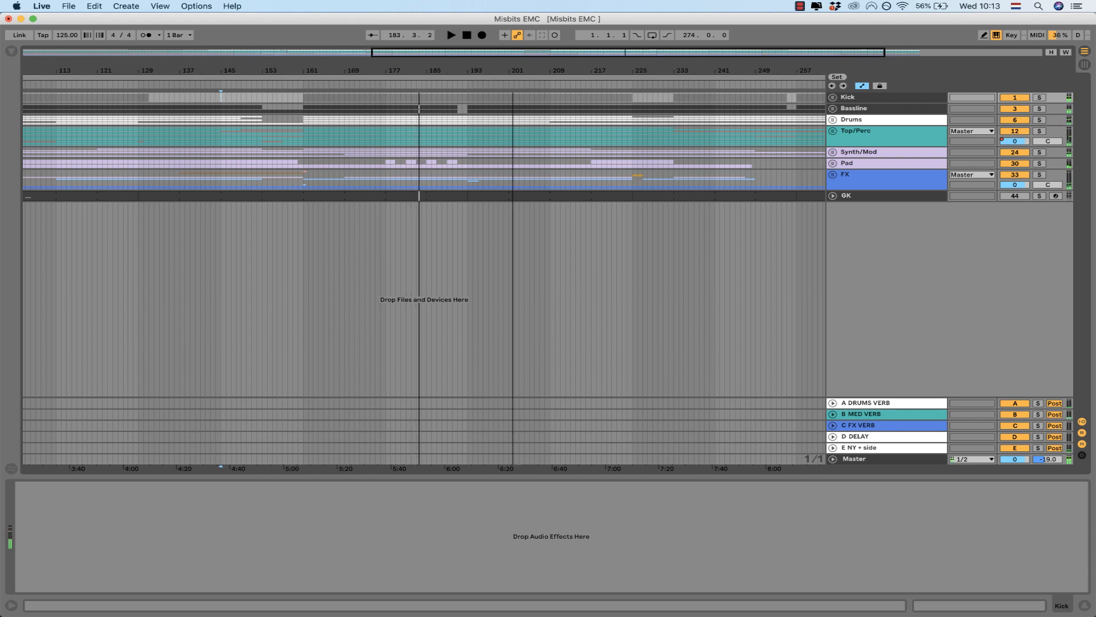
drag(687, 52, 687, 36)
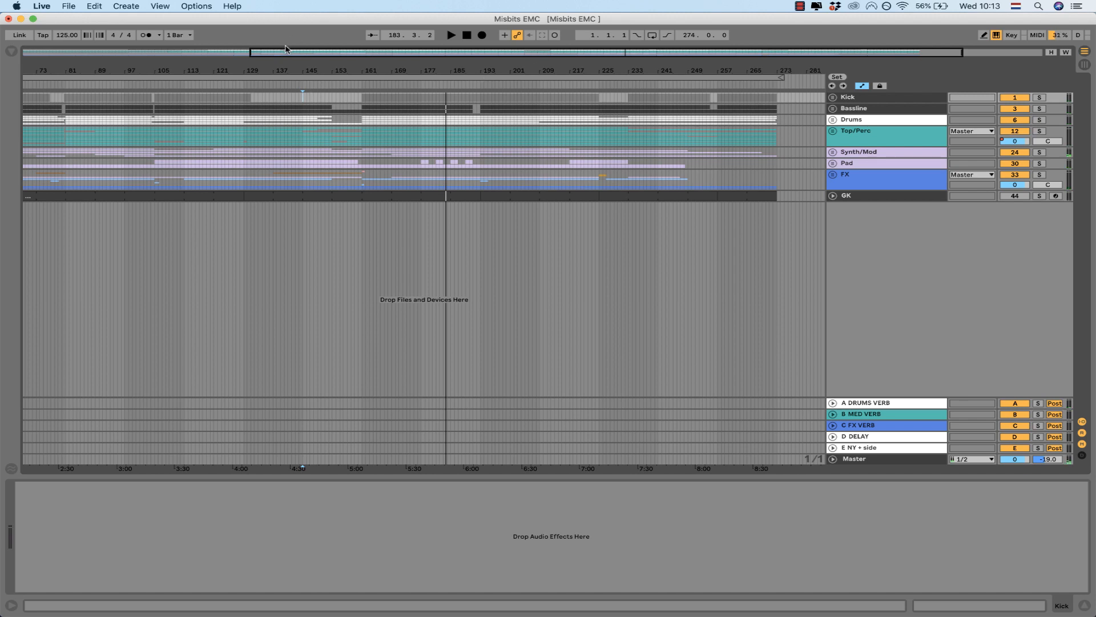
Step: Unfold the Kick group in the full arrangement and show the device chain of its LOW track
drag(284, 50, 283, 34)
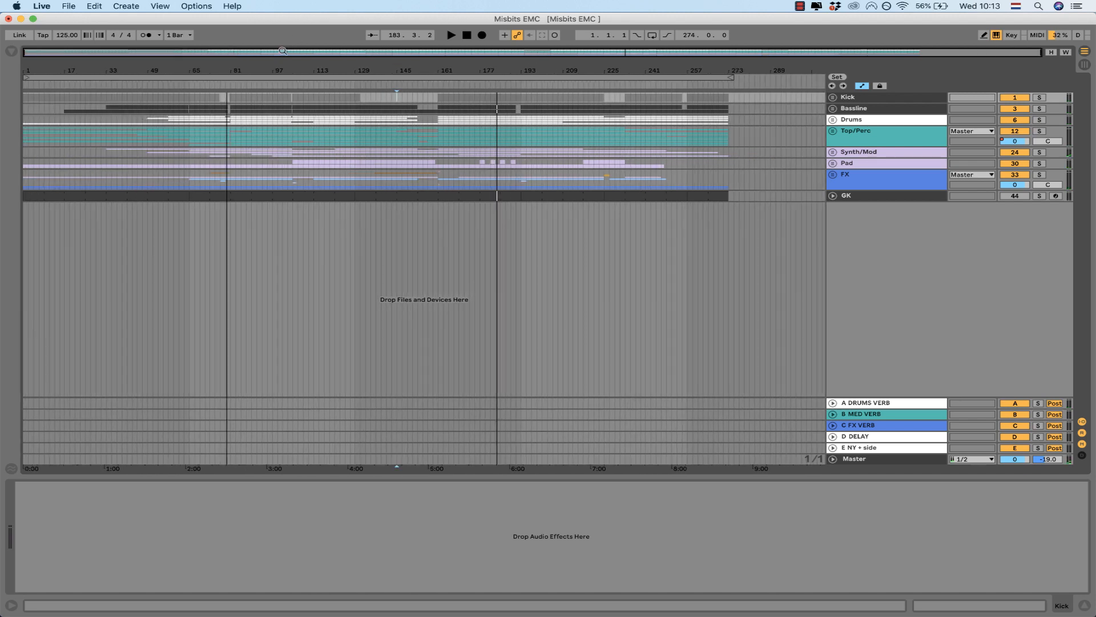
click(152, 197)
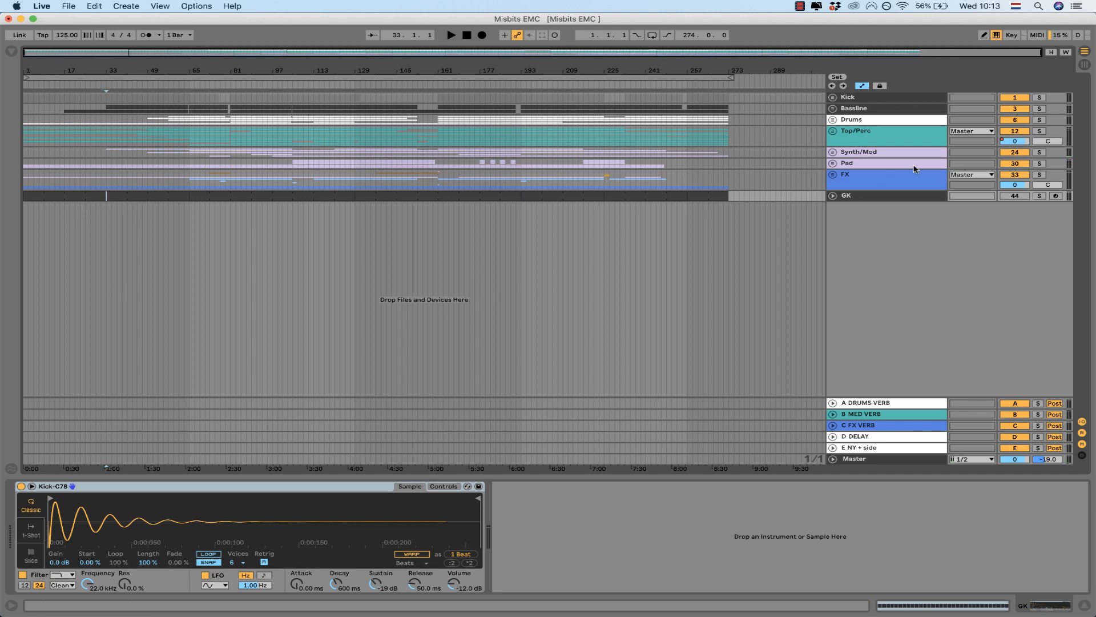
click(876, 100)
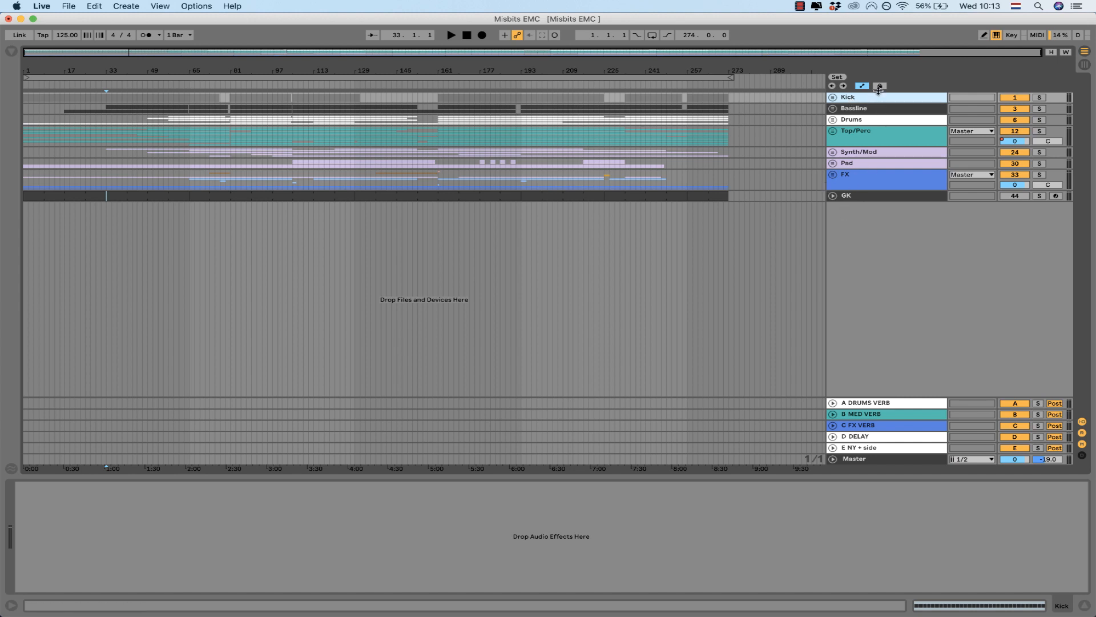
click(833, 98)
click(863, 142)
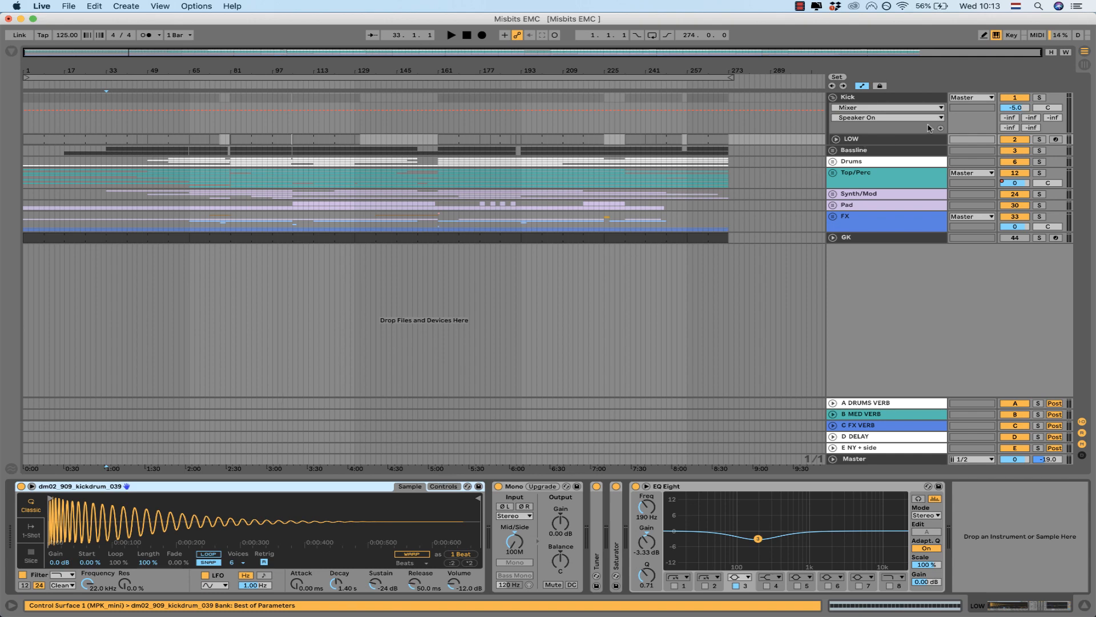
Step: Audition the LOW kick track in solo from bar 161, ending with its solo off and the Kick group folded
drag(477, 48, 479, 50)
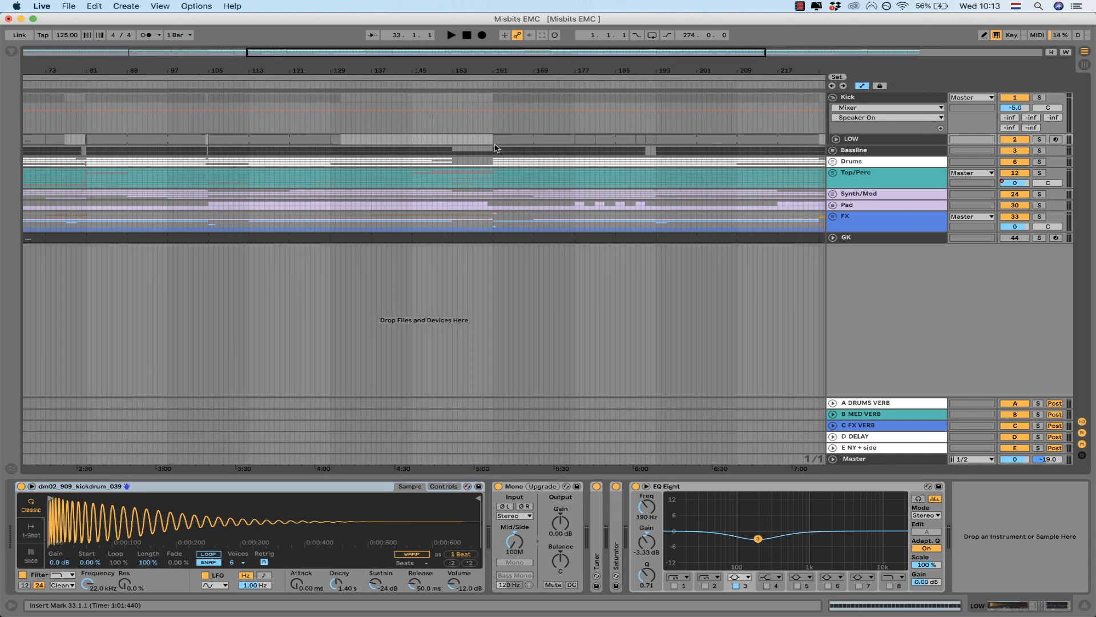
drag(495, 148, 575, 144)
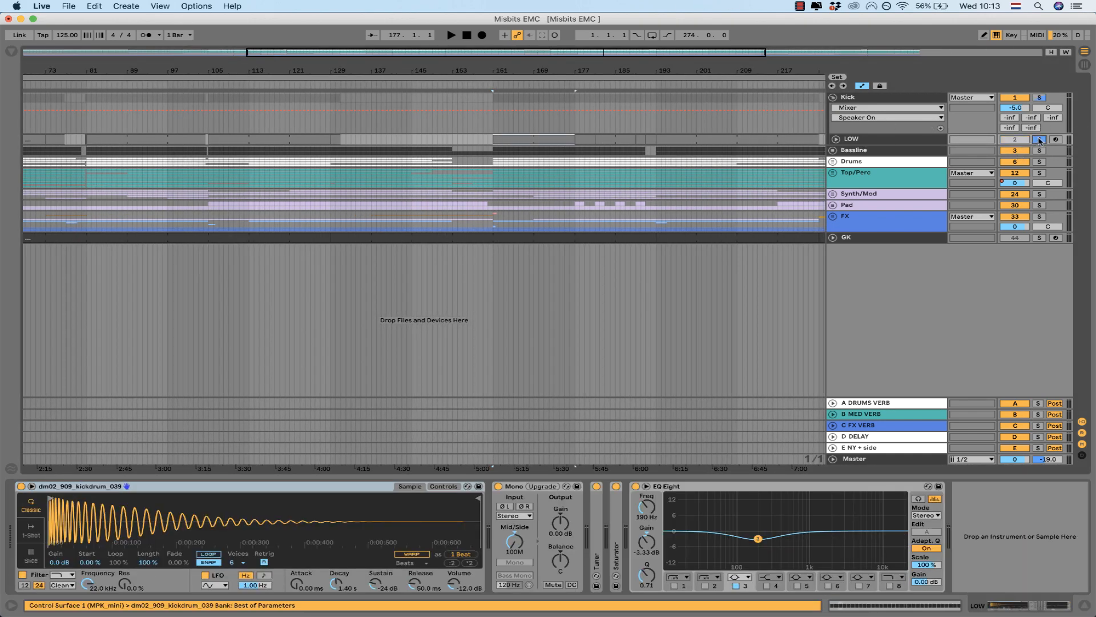
key(space)
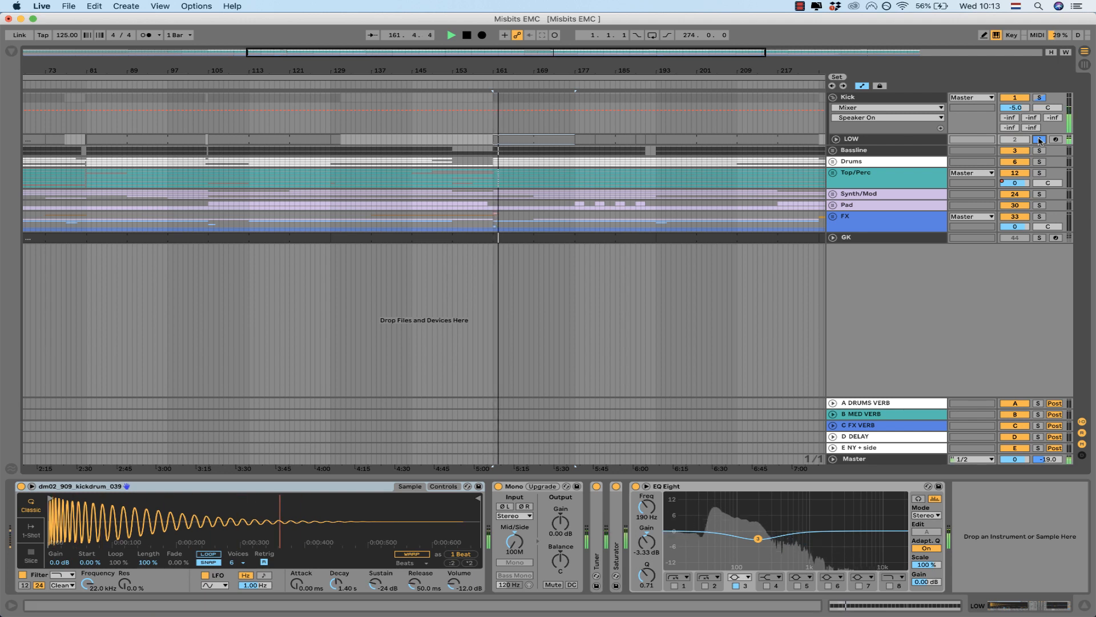
key(space)
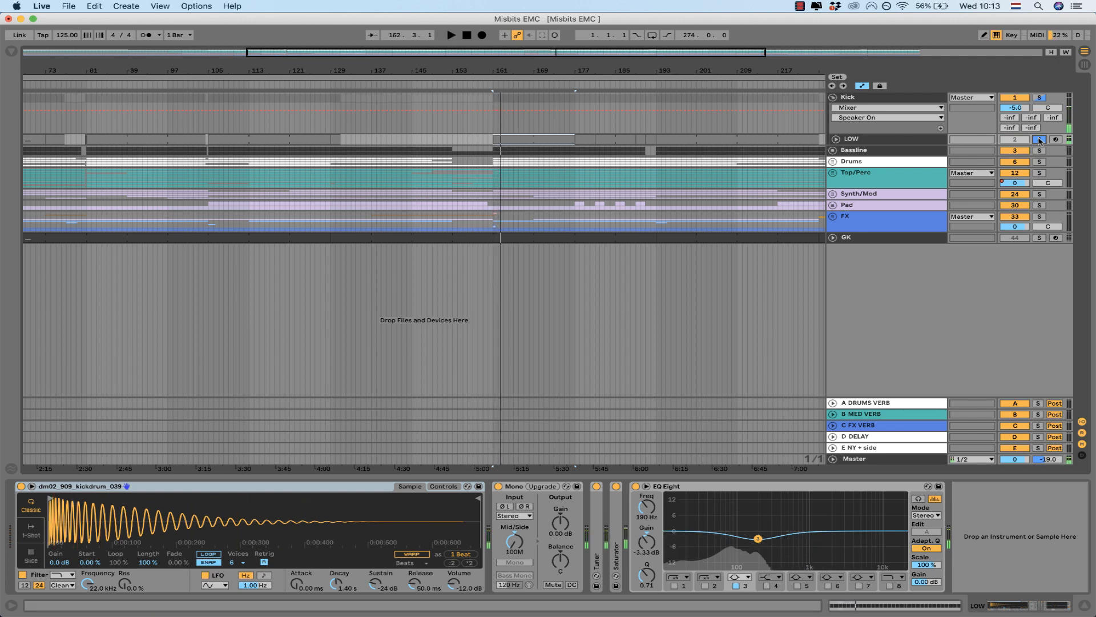
key(space)
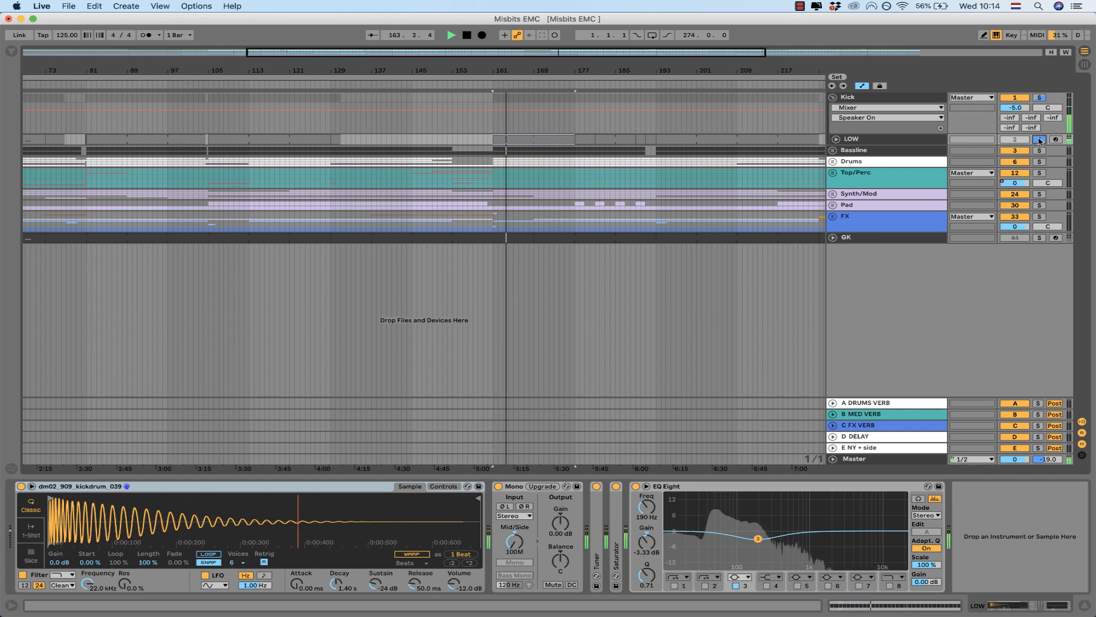
key(space)
click(1039, 140)
click(832, 97)
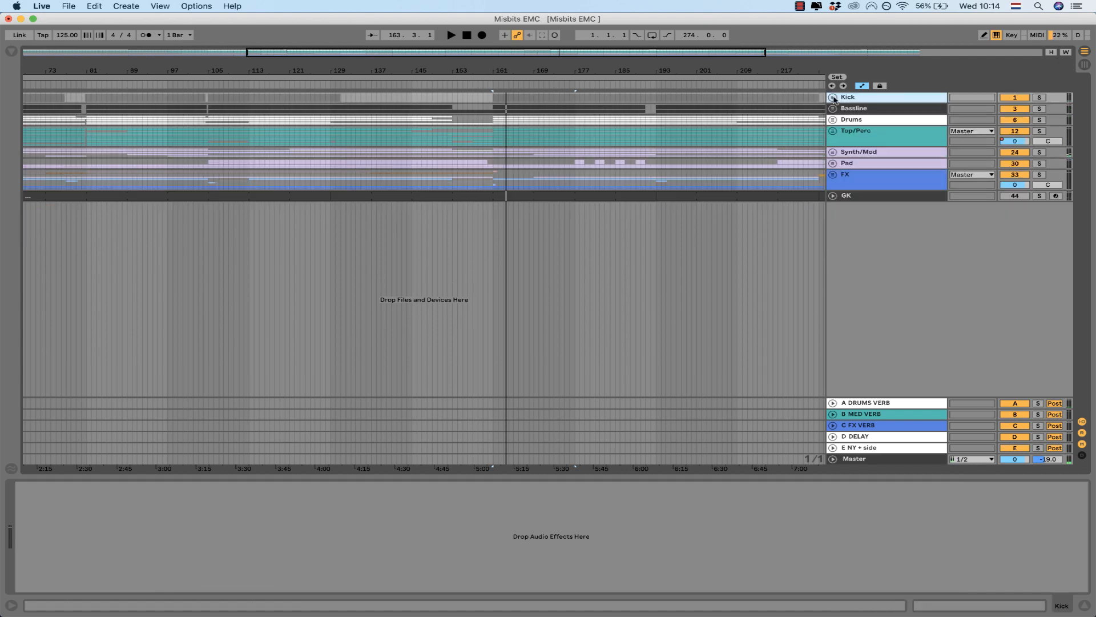
Step: Unfold the Bassline group, inspect its acid and Sub tracks, and show the Sub track's device chain
click(833, 108)
click(849, 108)
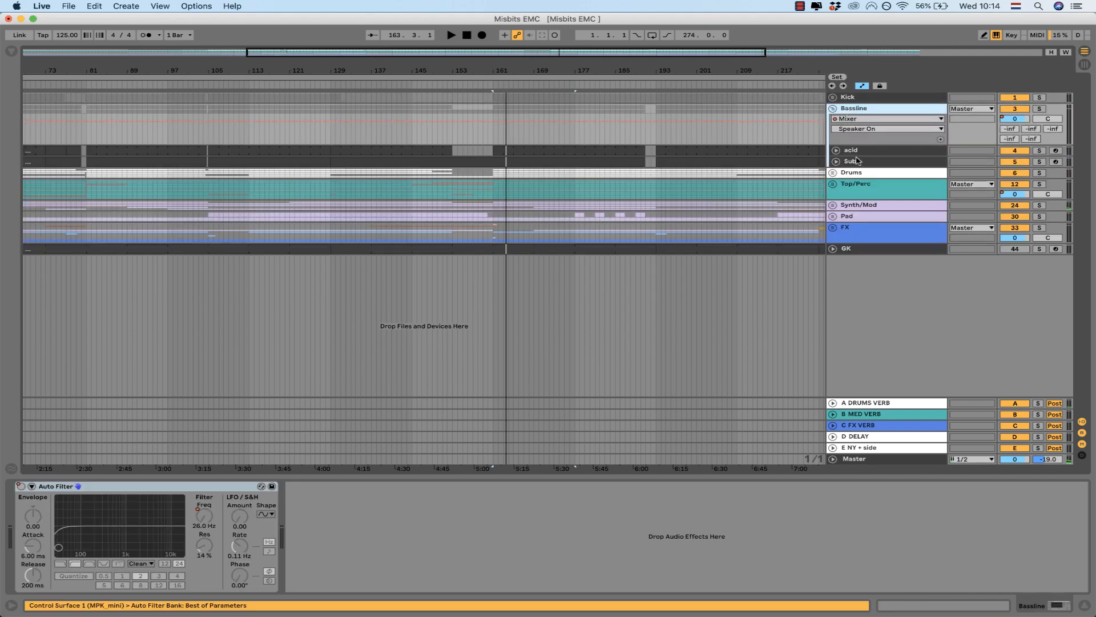
click(835, 150)
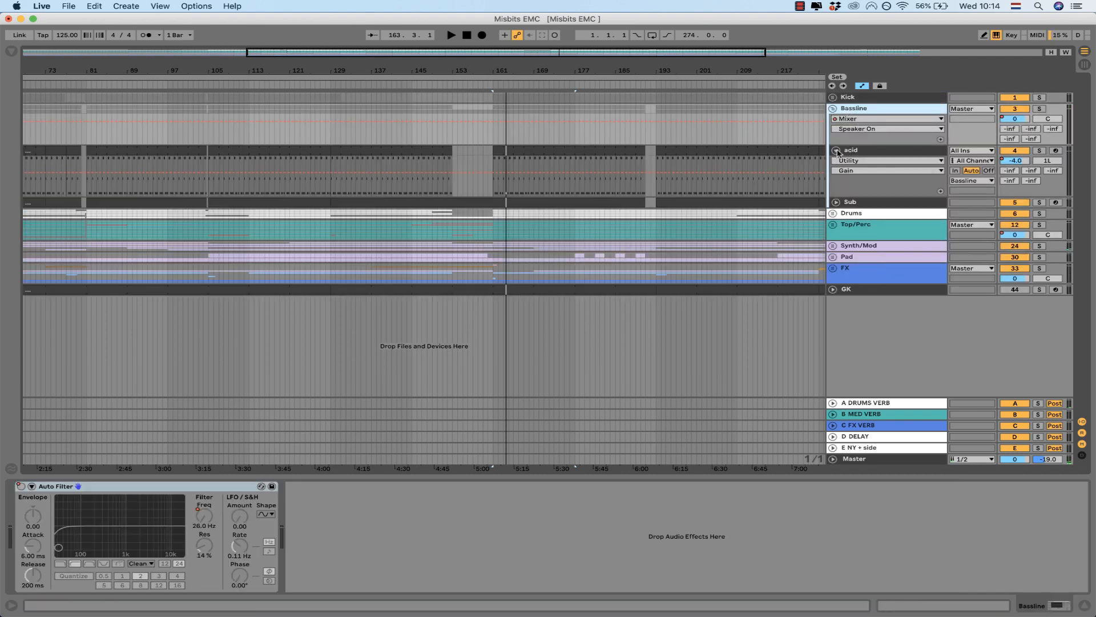
click(836, 202)
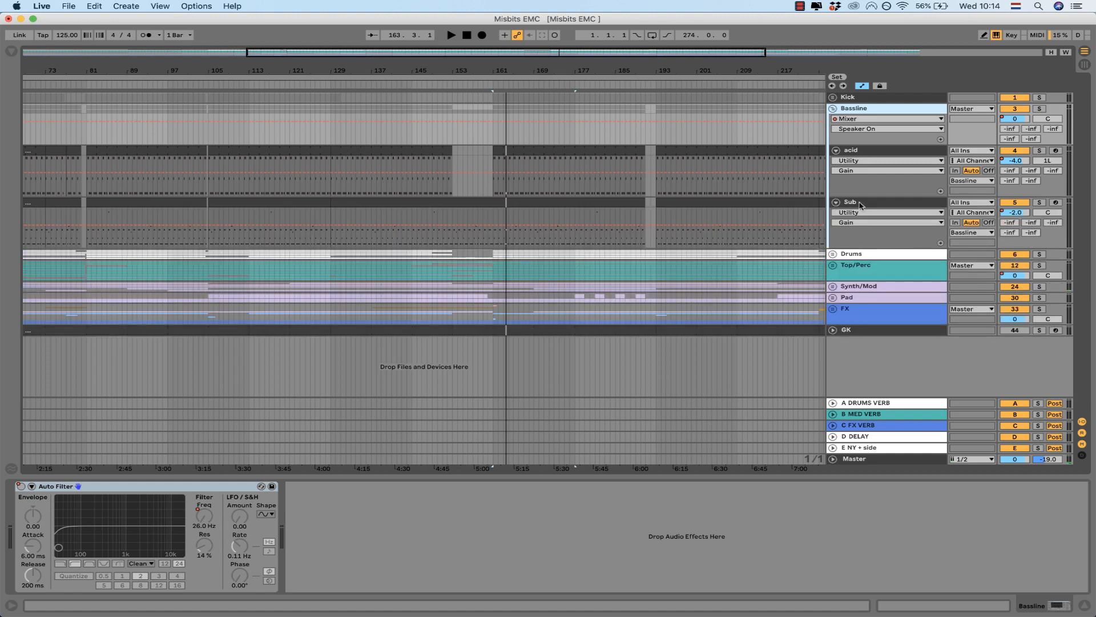
click(836, 202)
click(836, 150)
click(847, 161)
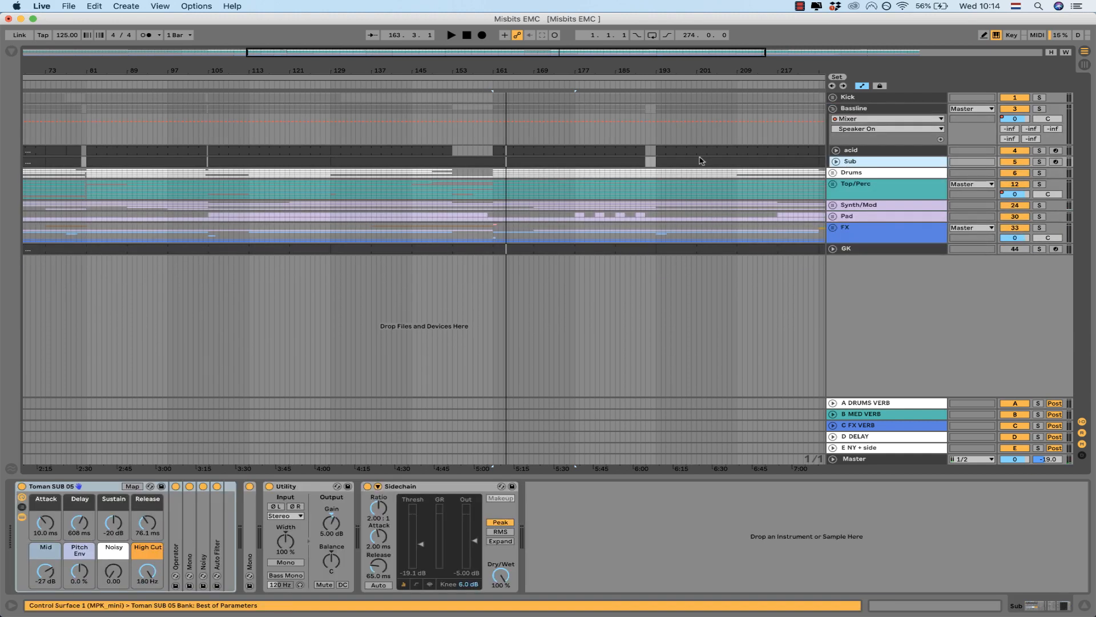
Step: Play the Sub track in solo from bar 193 and add the acid track to the solo
click(676, 160)
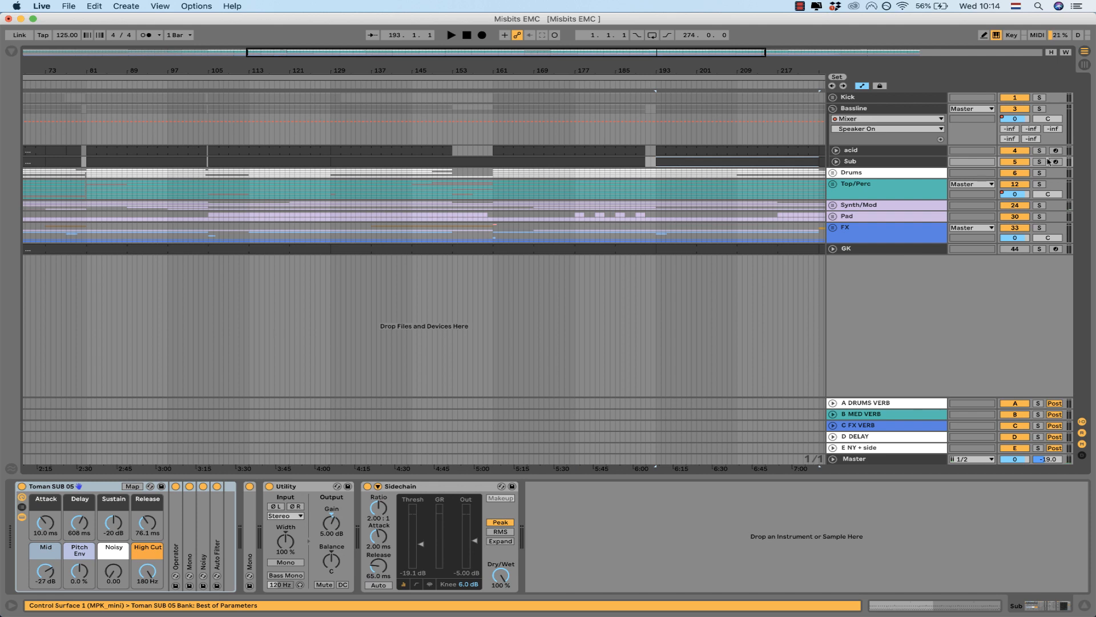
key(space)
click(1039, 162)
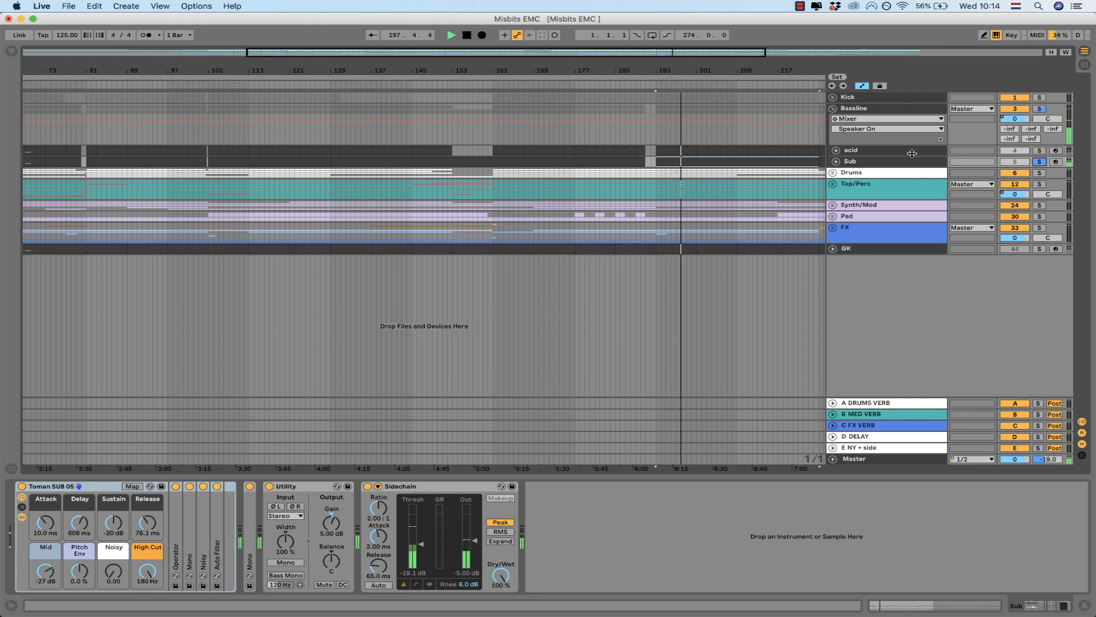
click(1040, 151)
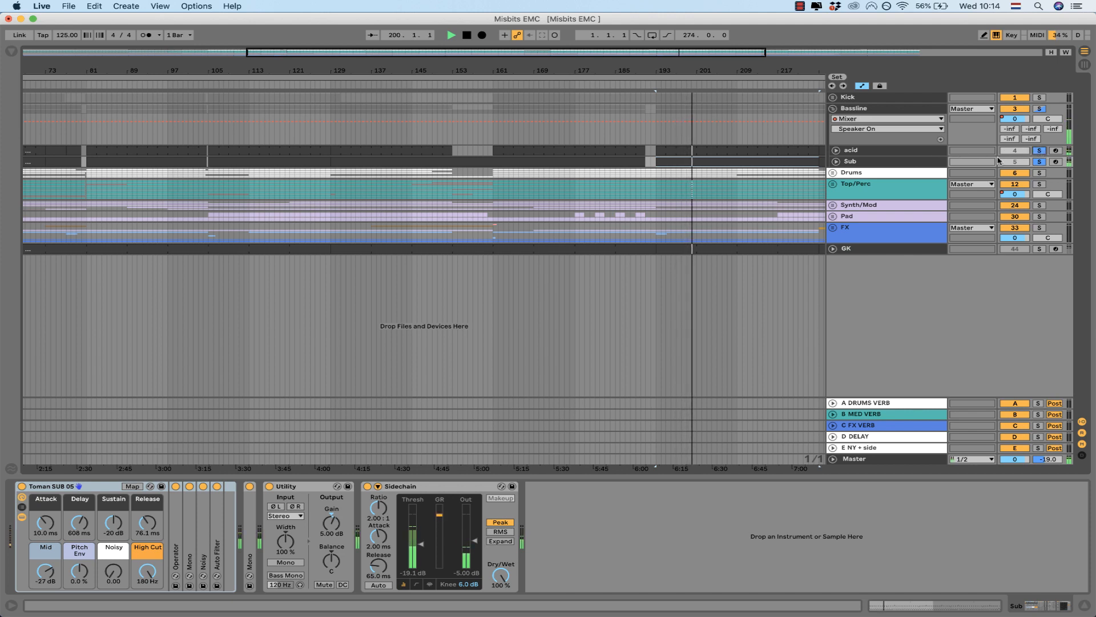
Step: Expand the acid track and display its mixer Track Volume automation across the arrangement
click(907, 153)
click(836, 150)
click(849, 161)
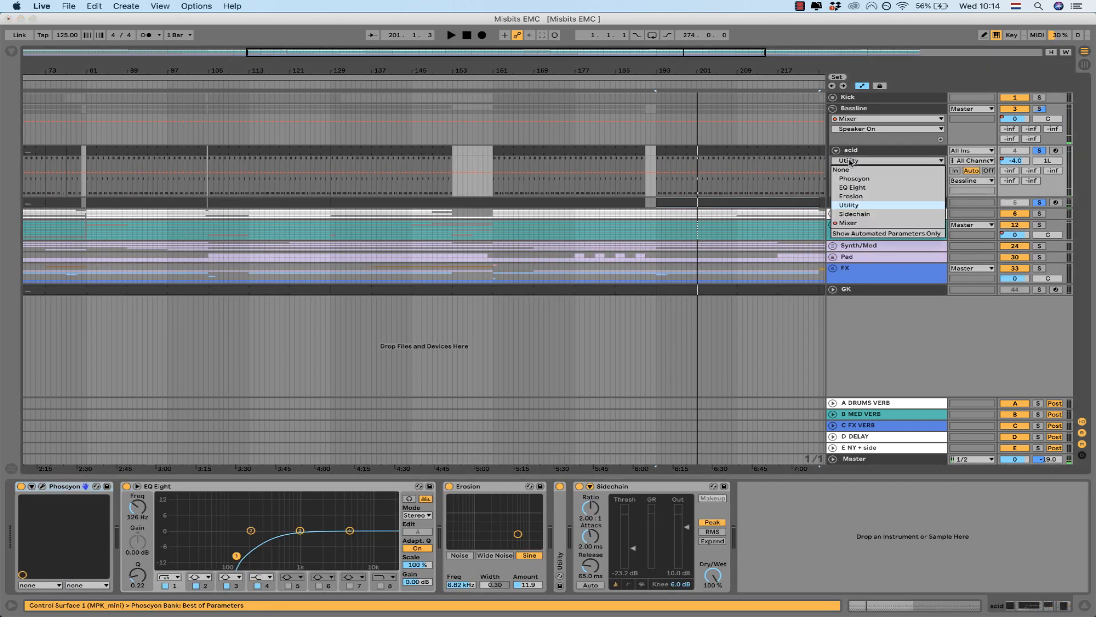
click(848, 223)
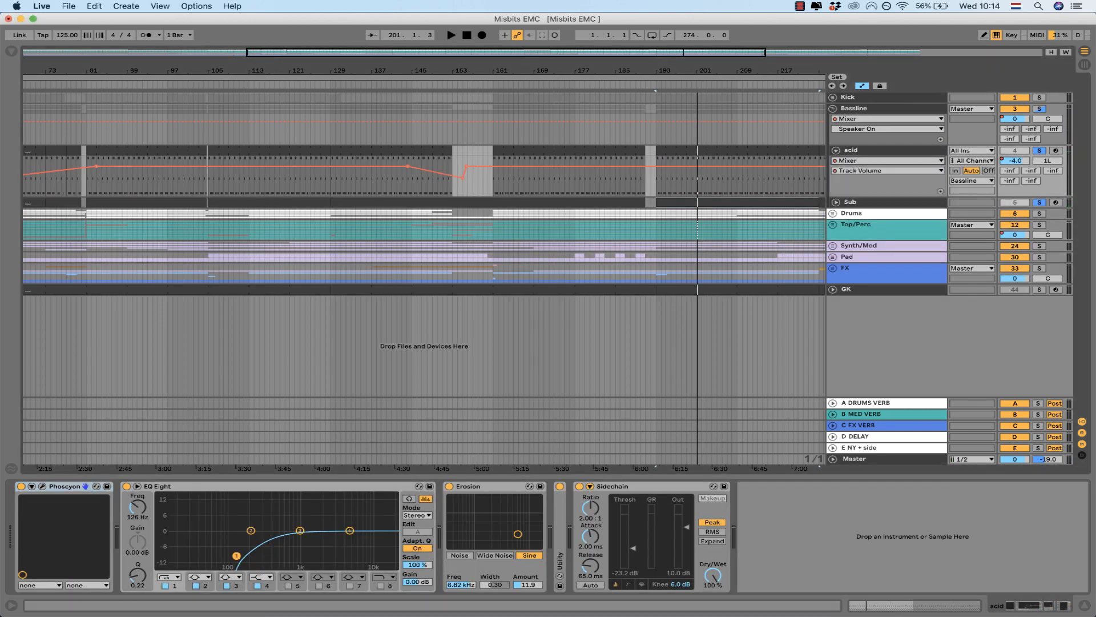
drag(657, 71, 620, 43)
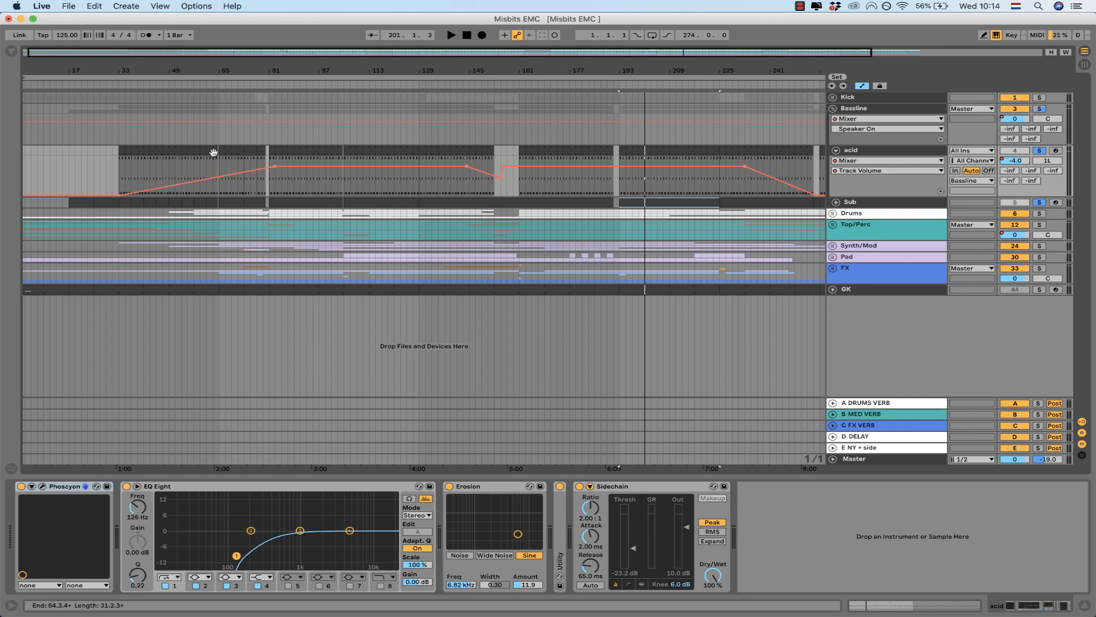
Step: Play the soloed bassline from bar 50 to hear the acid track's volume fade-in
click(170, 166)
key(space)
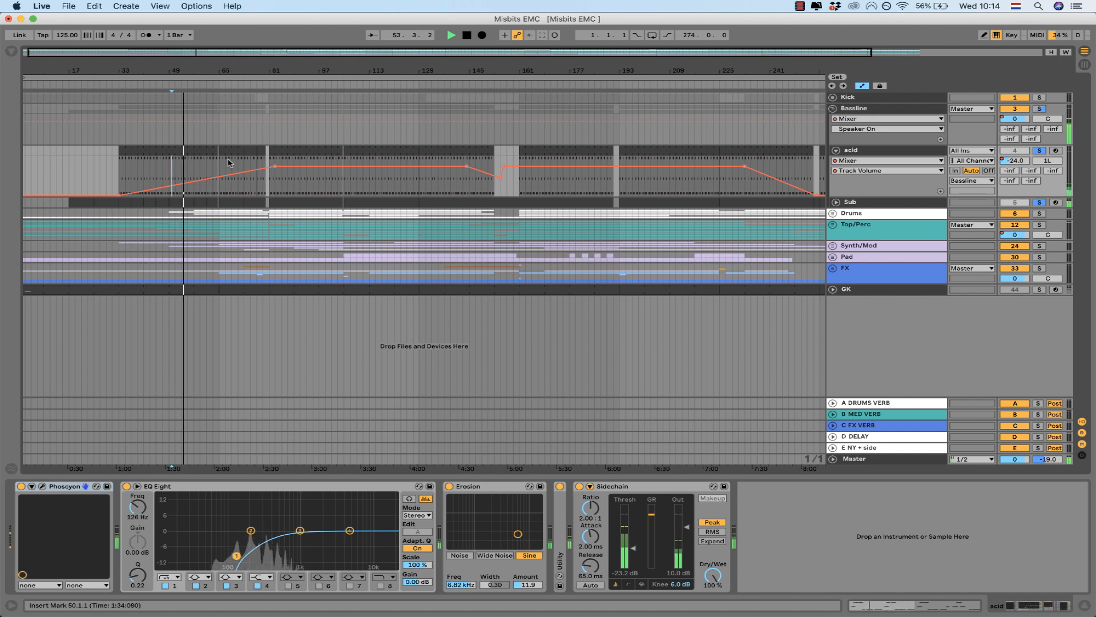
key(space)
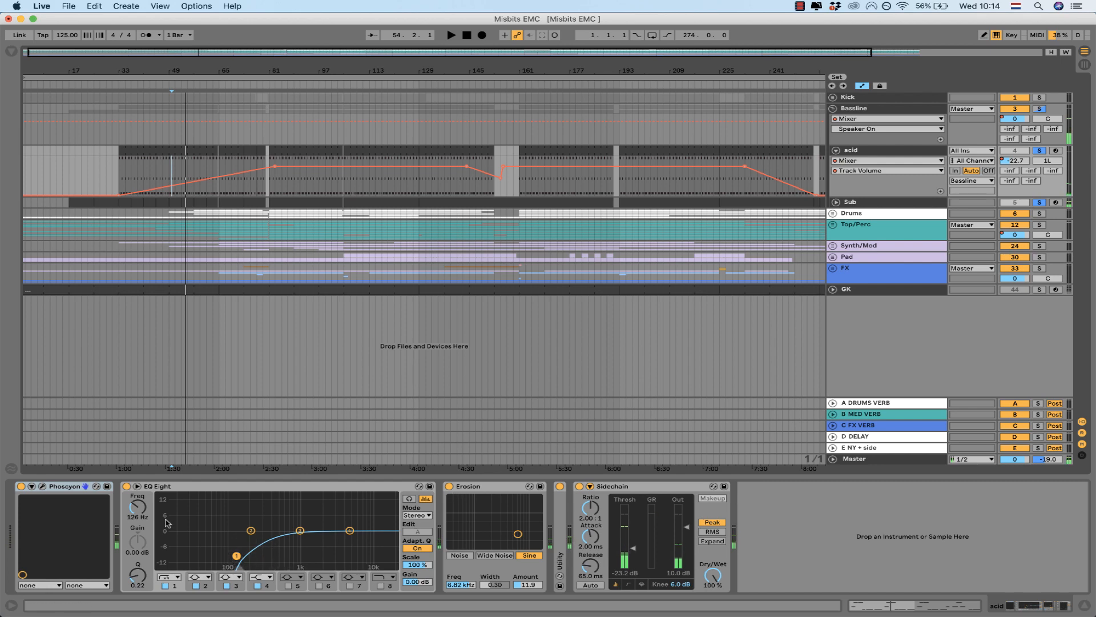
Step: View the acid track's Phoscyon instrument in its plug-in window and close it again
click(41, 487)
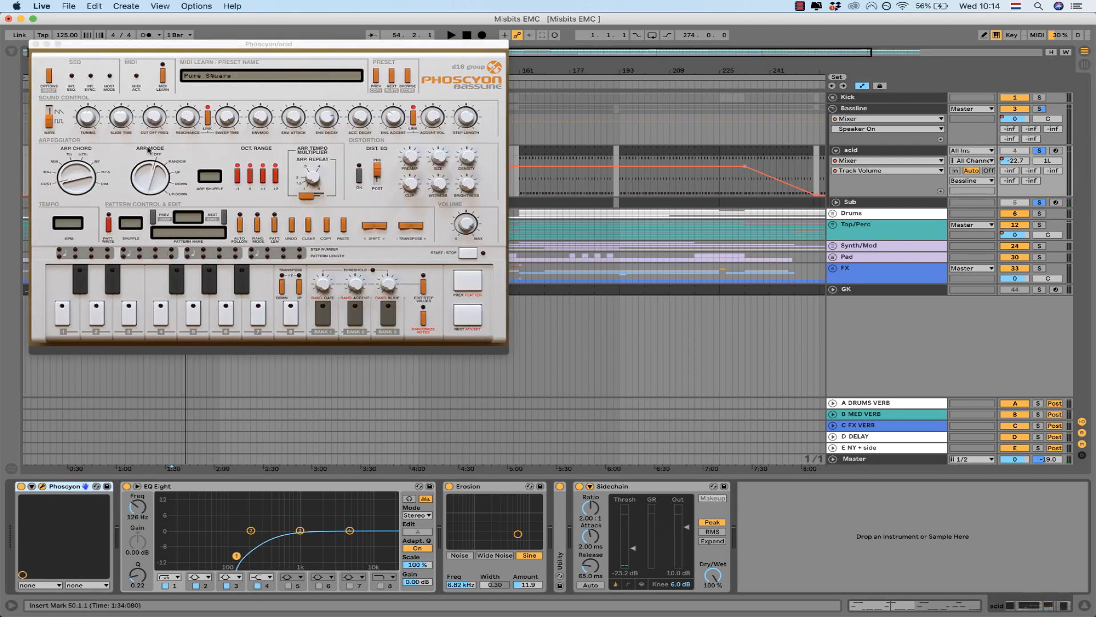
drag(163, 54, 264, 135)
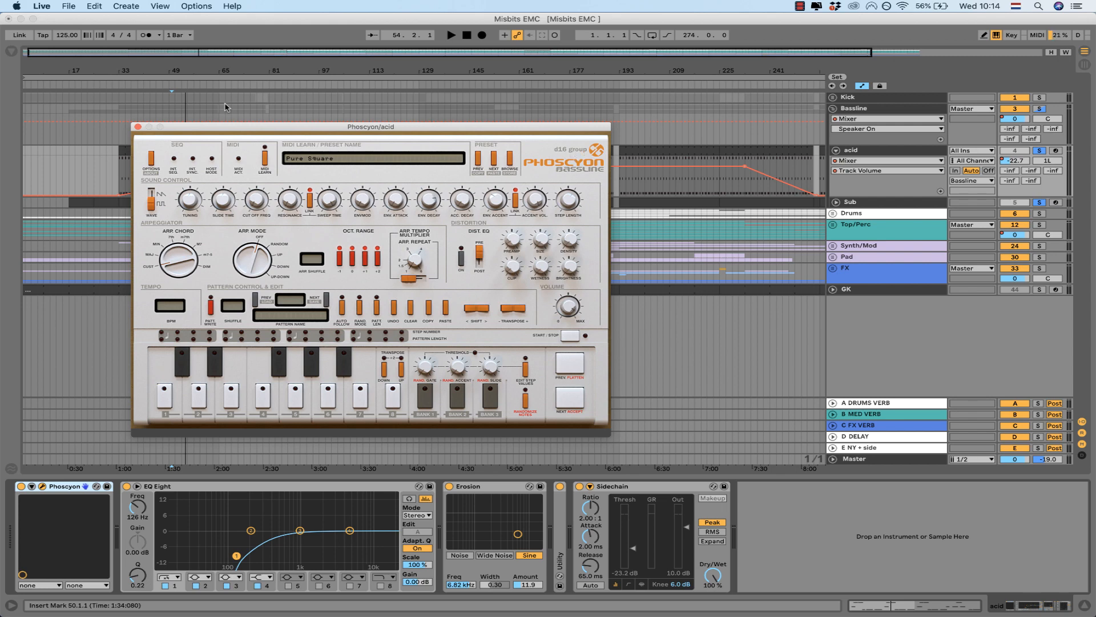
click(138, 128)
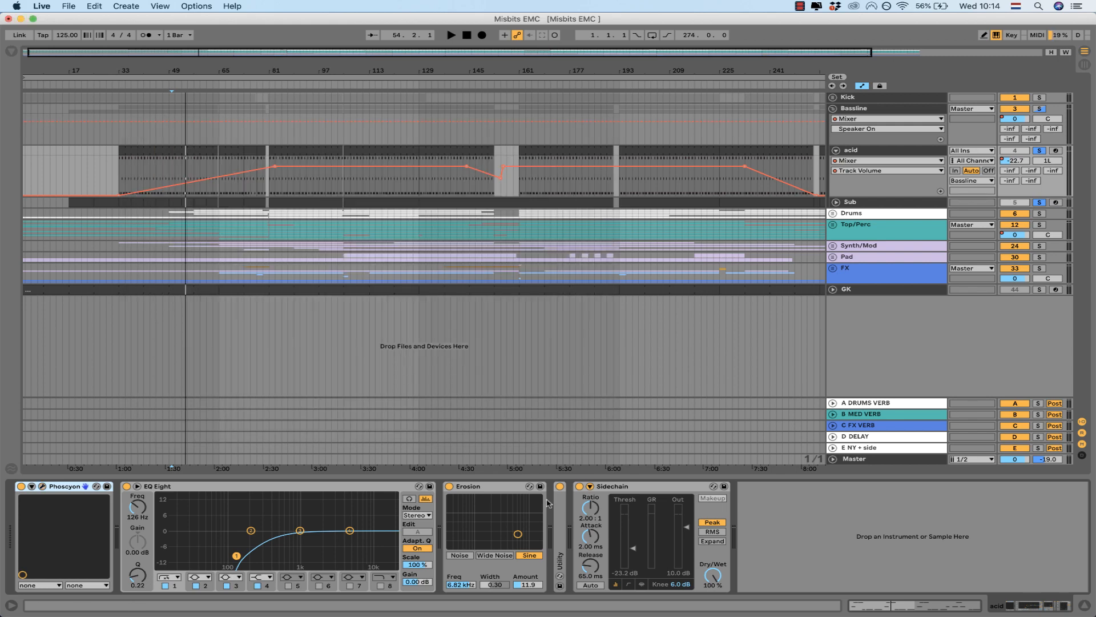
Step: Play the bassline from bar 93 and compare the acid track with Erosion bypassed and re-enabled
click(487, 487)
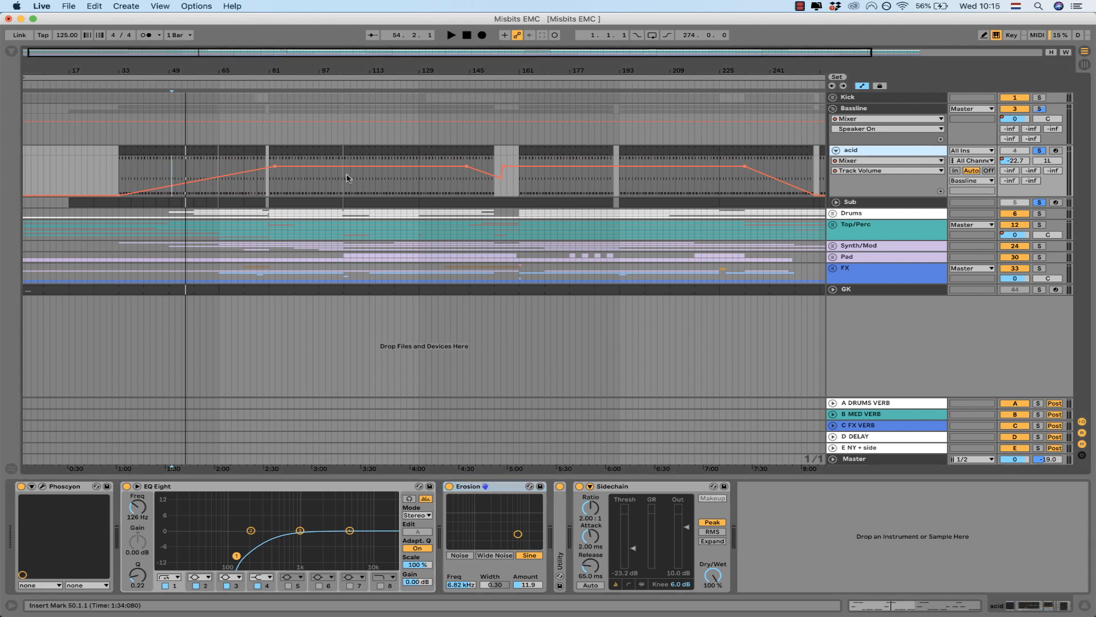
click(308, 192)
key(space)
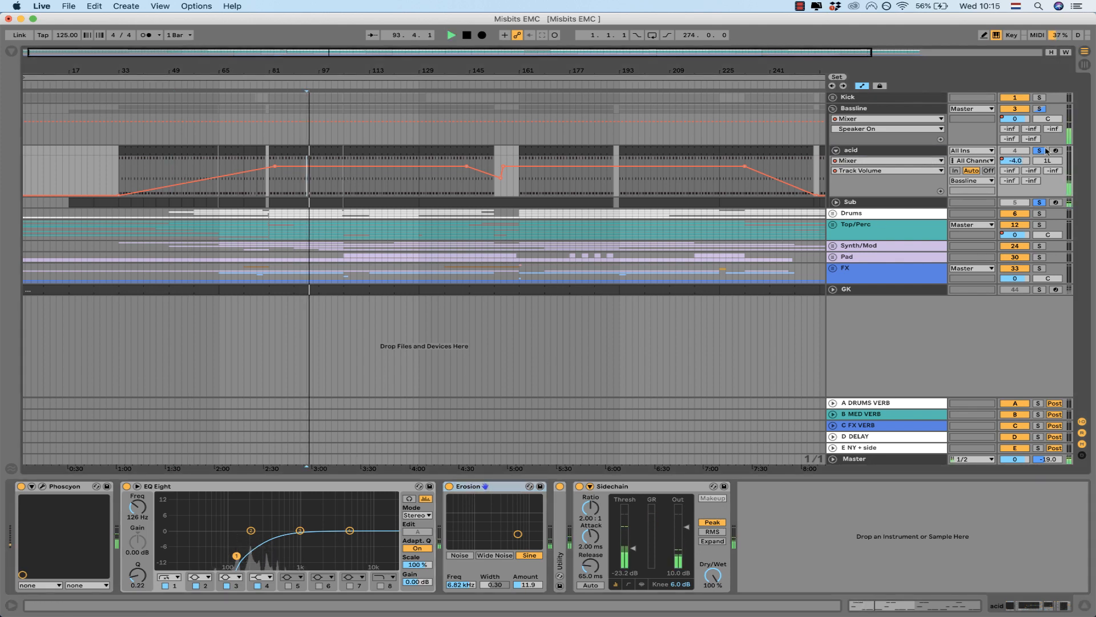
click(449, 486)
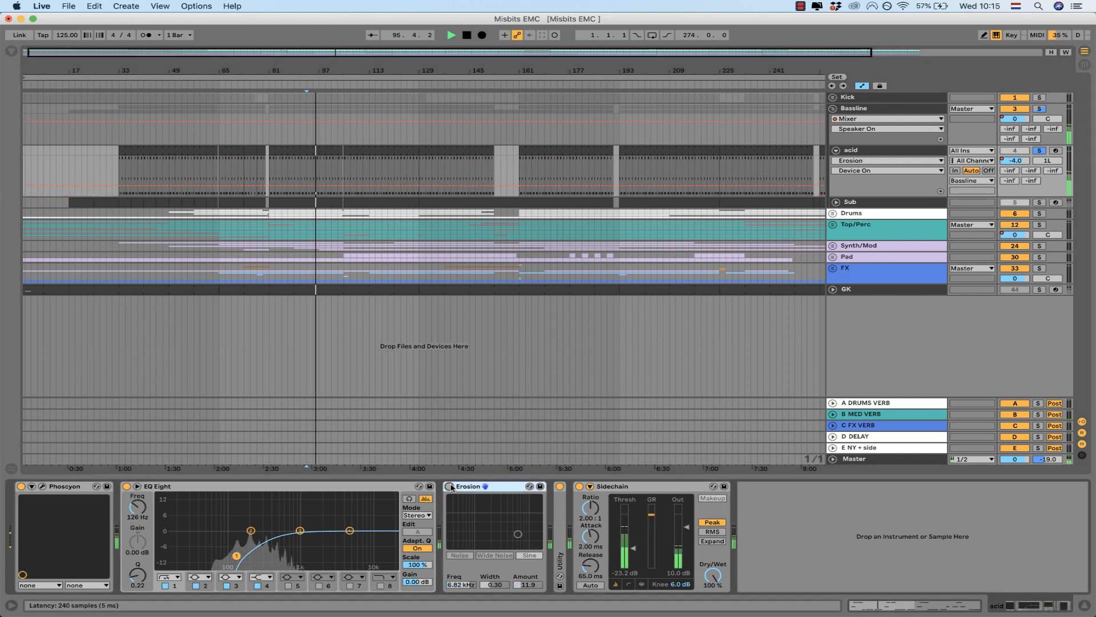
click(450, 487)
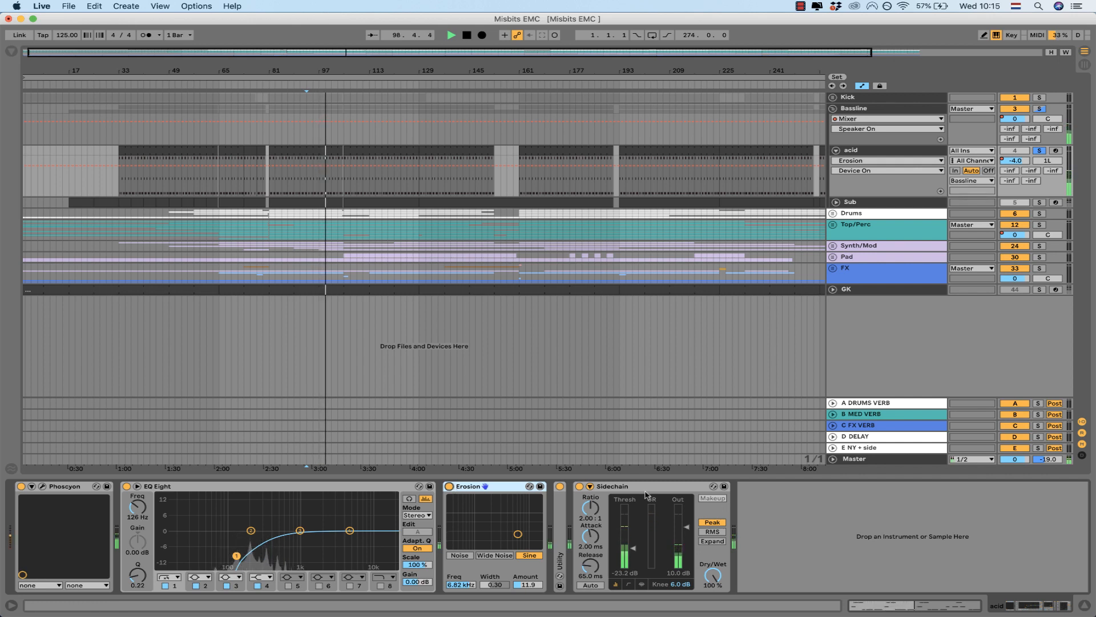
Step: Inspect the acid track's Sidechain compressor, unfold the GK track to view its kick sample, and fold it again
click(644, 539)
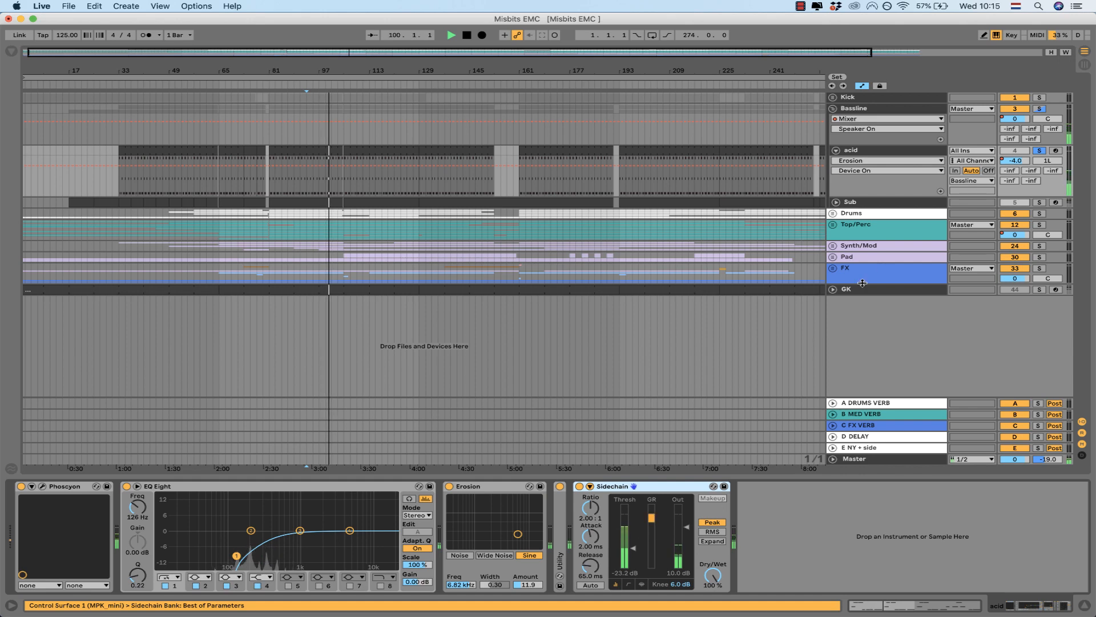
click(831, 290)
click(832, 289)
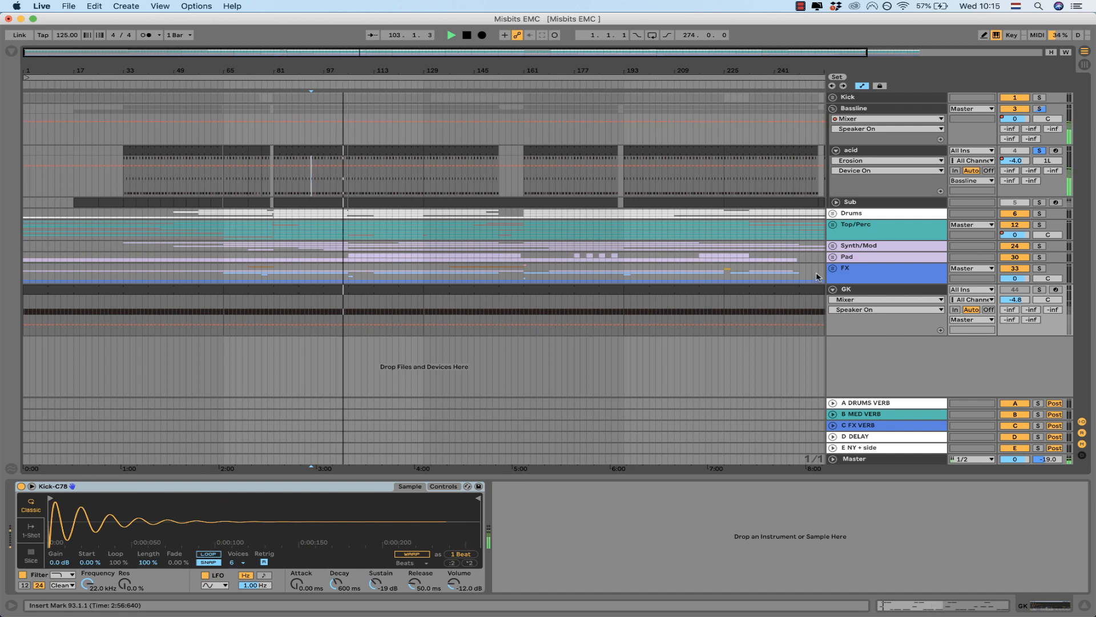
click(833, 289)
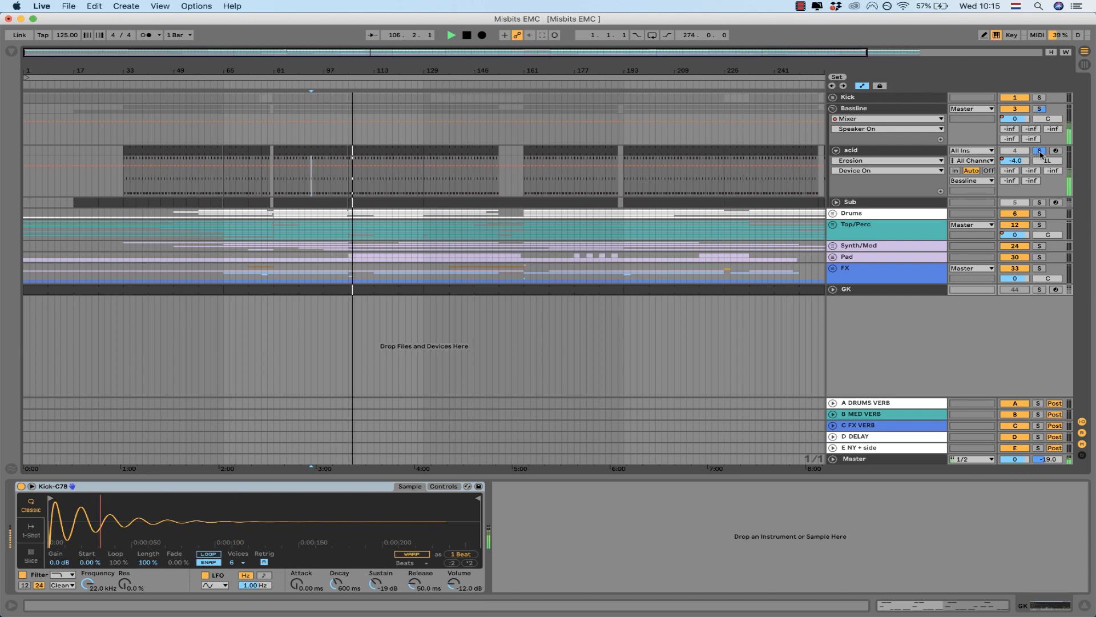
Step: Unsolo and fold the acid track, view the Sub track's devices, and fold the Bassline group
click(1039, 151)
click(836, 150)
click(835, 163)
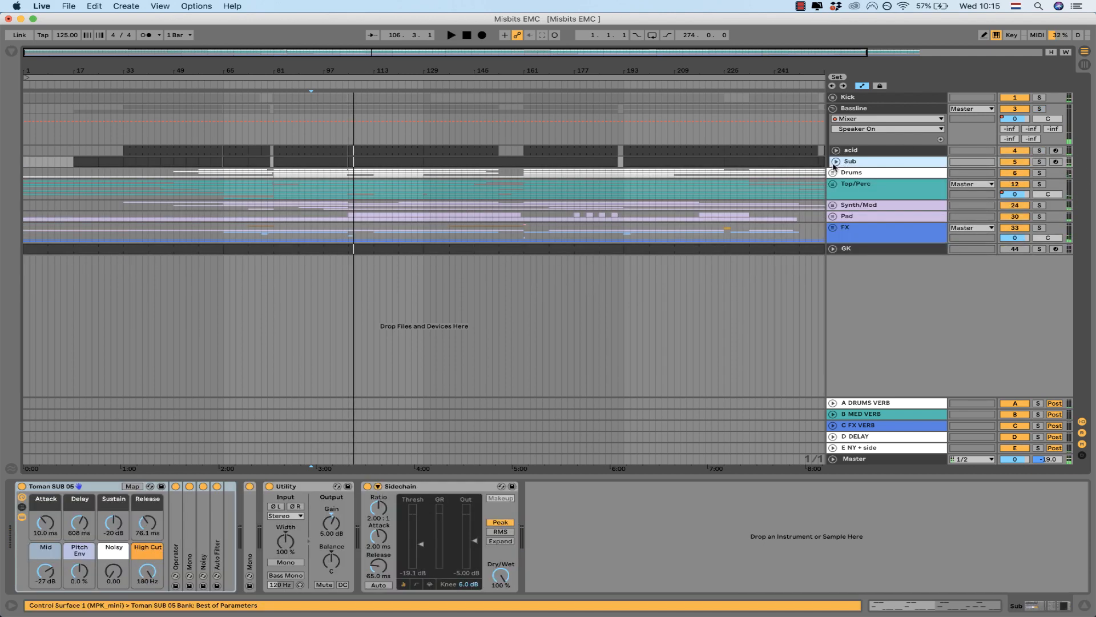
click(832, 109)
Step: Unfold the Drums group to view its tracks and the 909 Closed devices, and fold it again
click(833, 120)
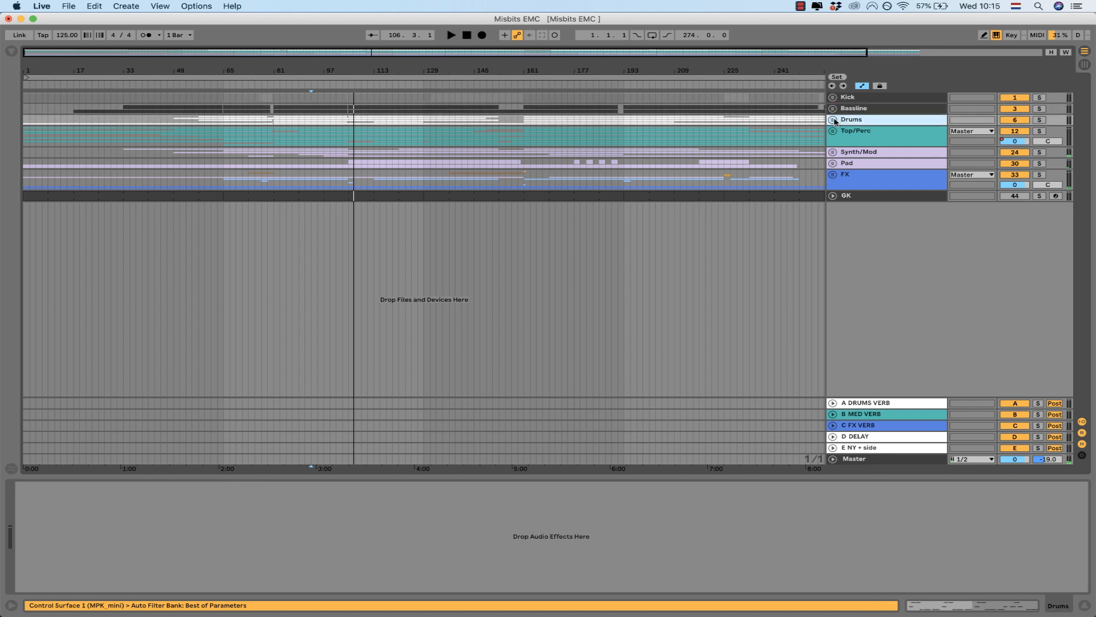
click(854, 171)
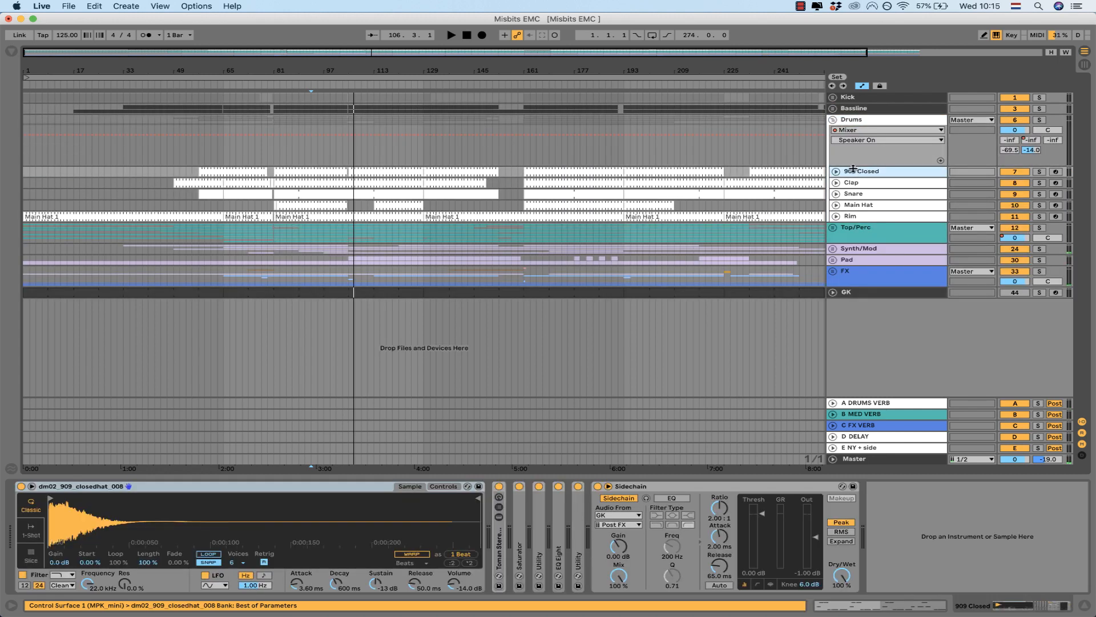
click(858, 121)
click(833, 120)
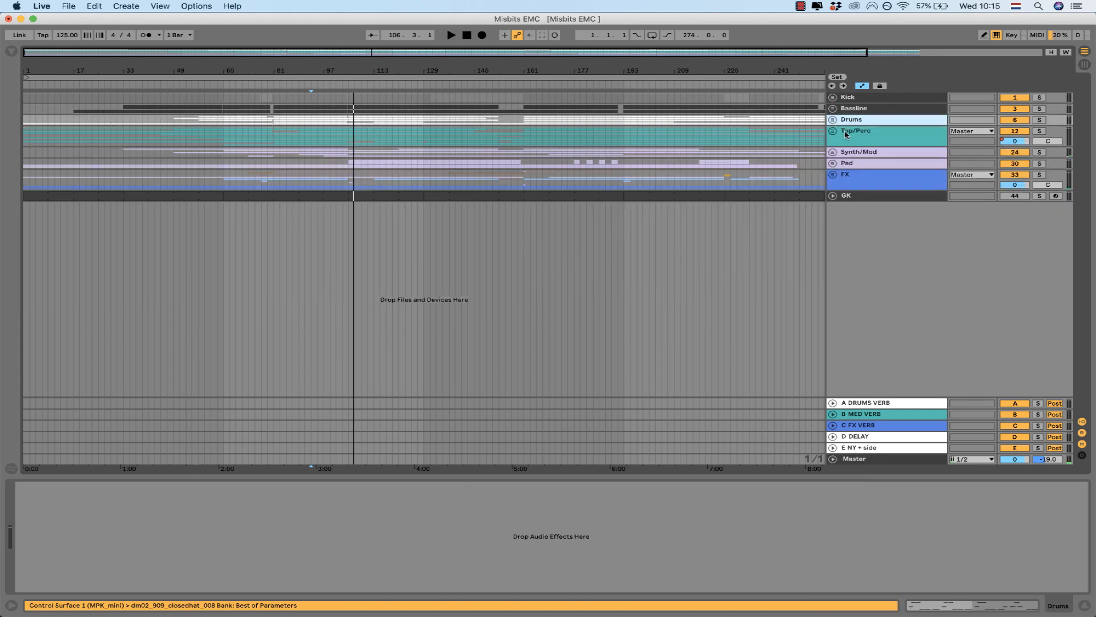
Step: View the tracks inside the Drums and Top/Perc groups, leaving only the Drums group unfolded
click(833, 120)
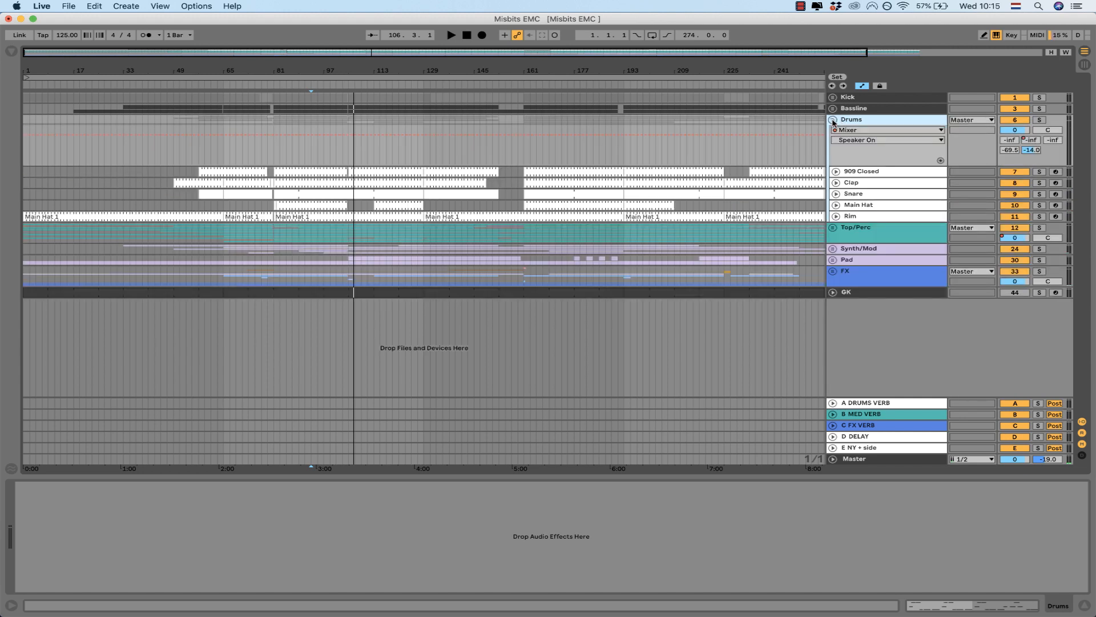
click(834, 120)
click(840, 132)
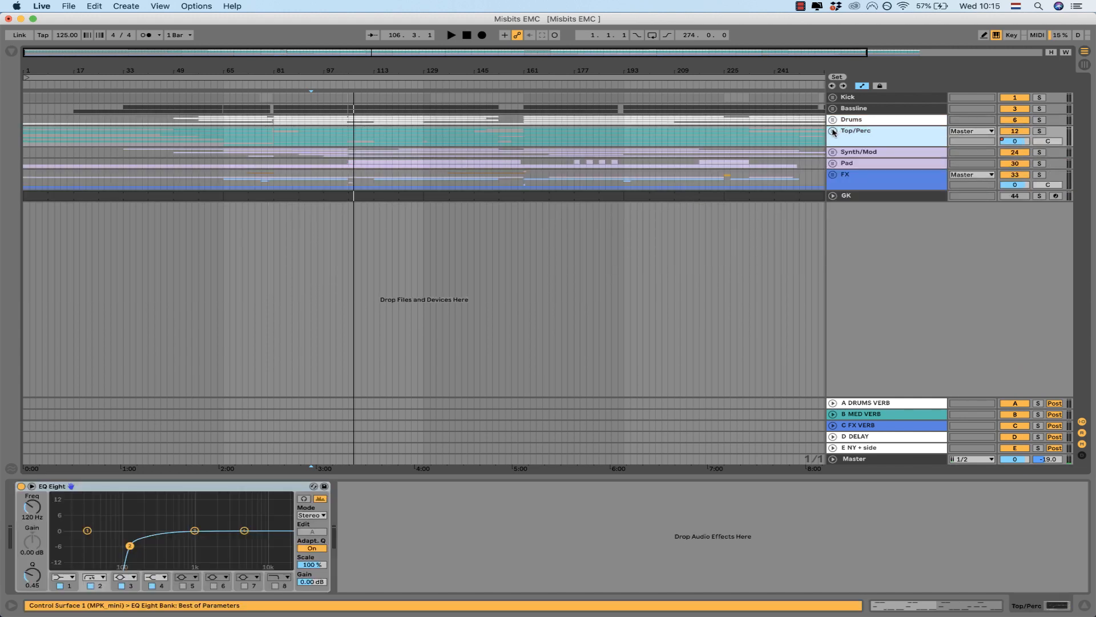
click(833, 132)
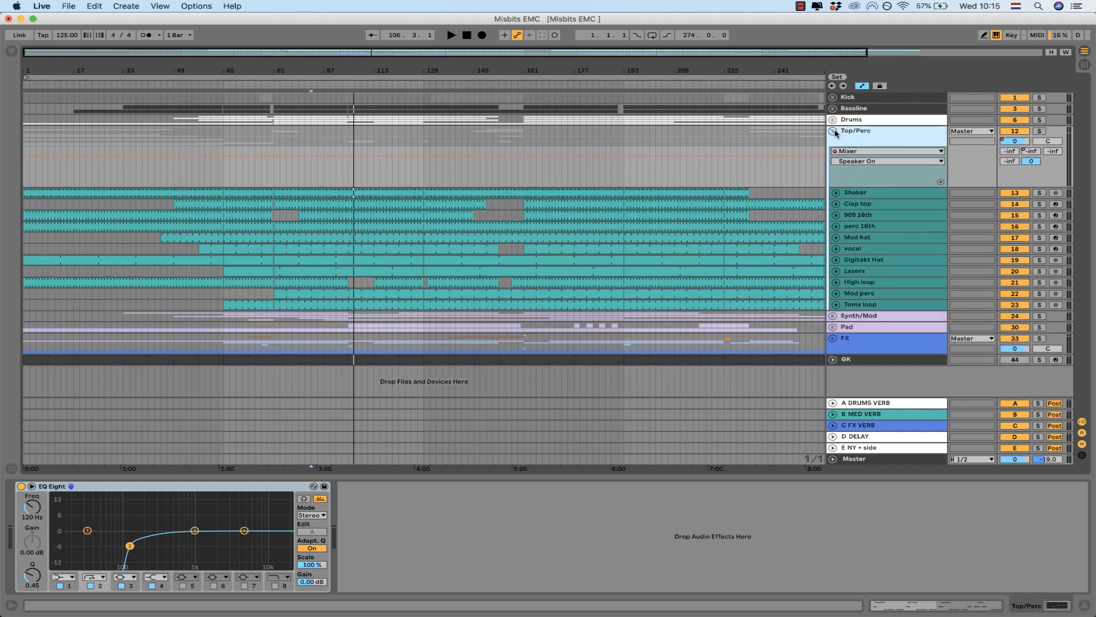
click(834, 132)
click(833, 120)
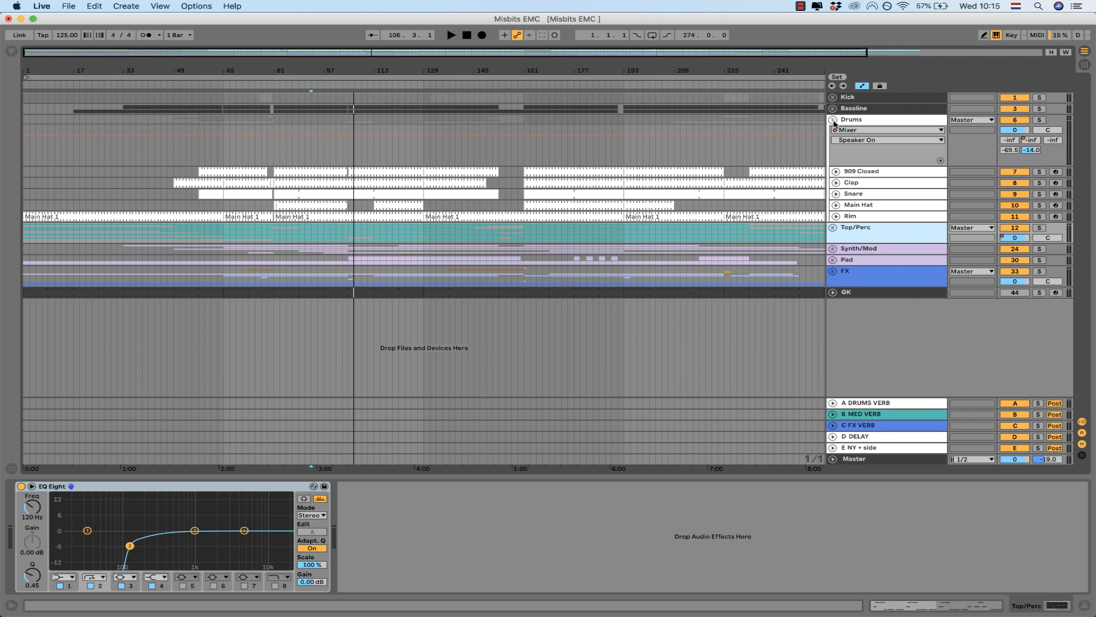
Step: Solo the 909 Closed track and play it from bar 105
click(365, 168)
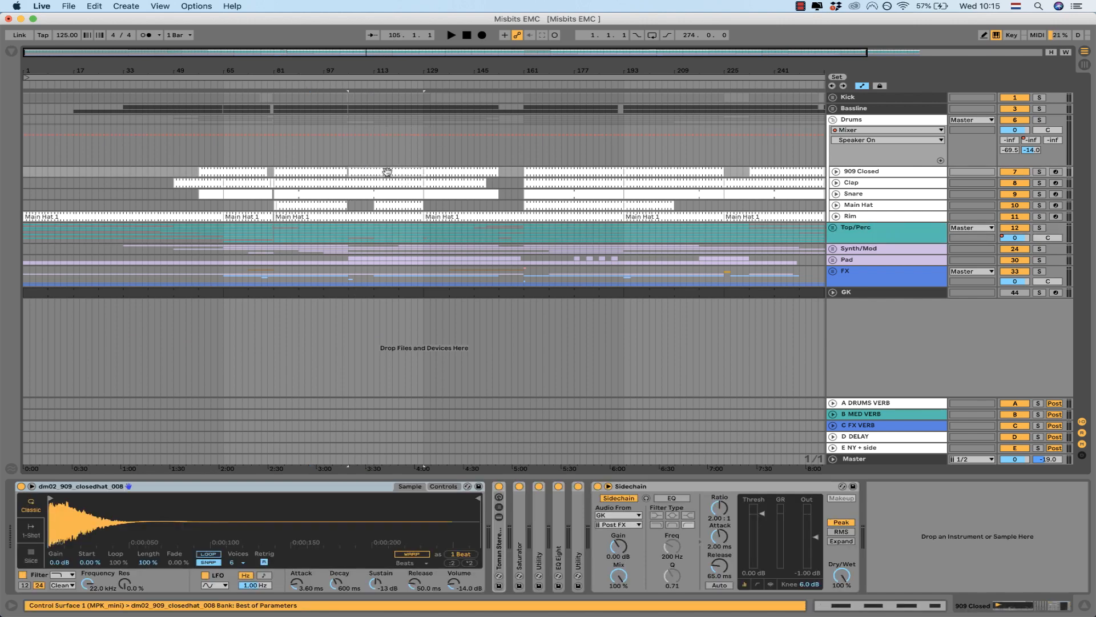
click(1039, 172)
key(space)
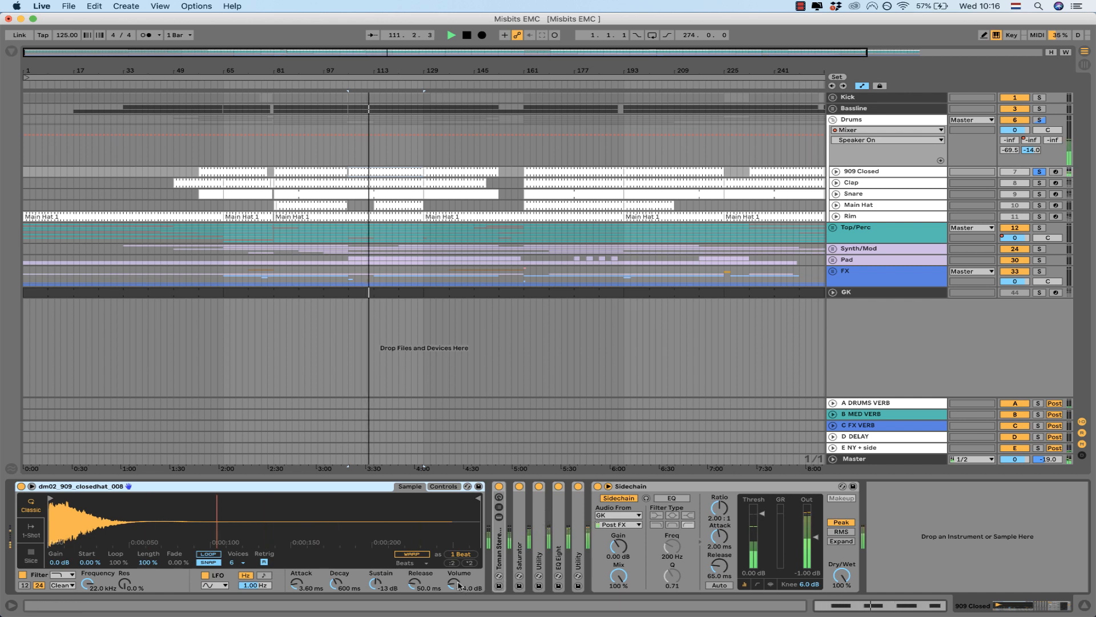
key(space)
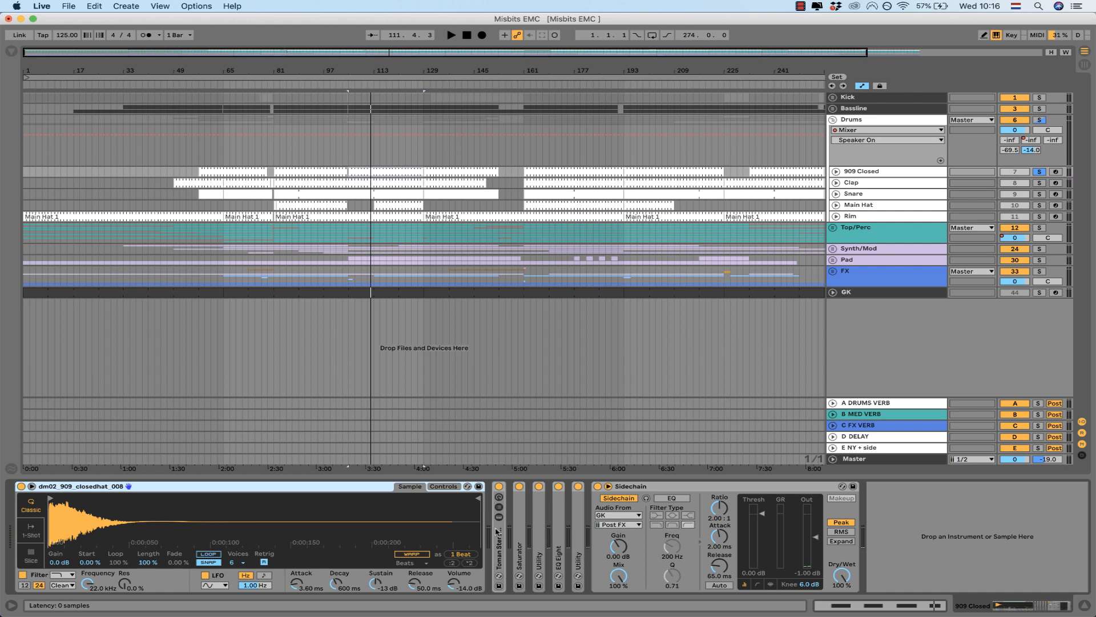
Step: Unfold both Utility devices on the 909 Closed track to check their gain, and fold them again
double_click(540, 516)
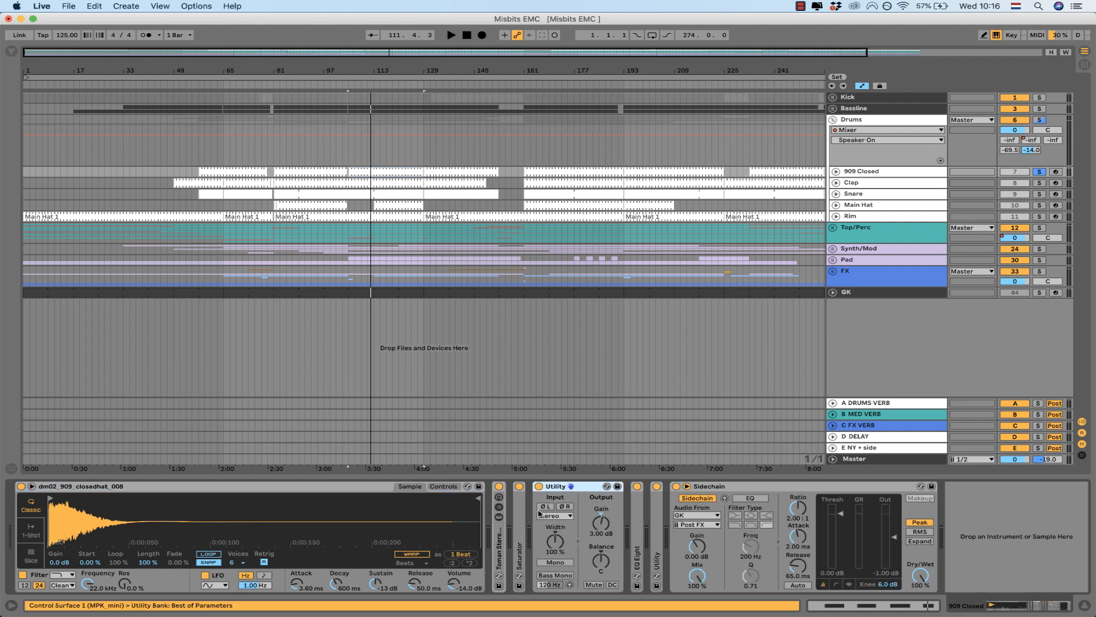
double_click(656, 503)
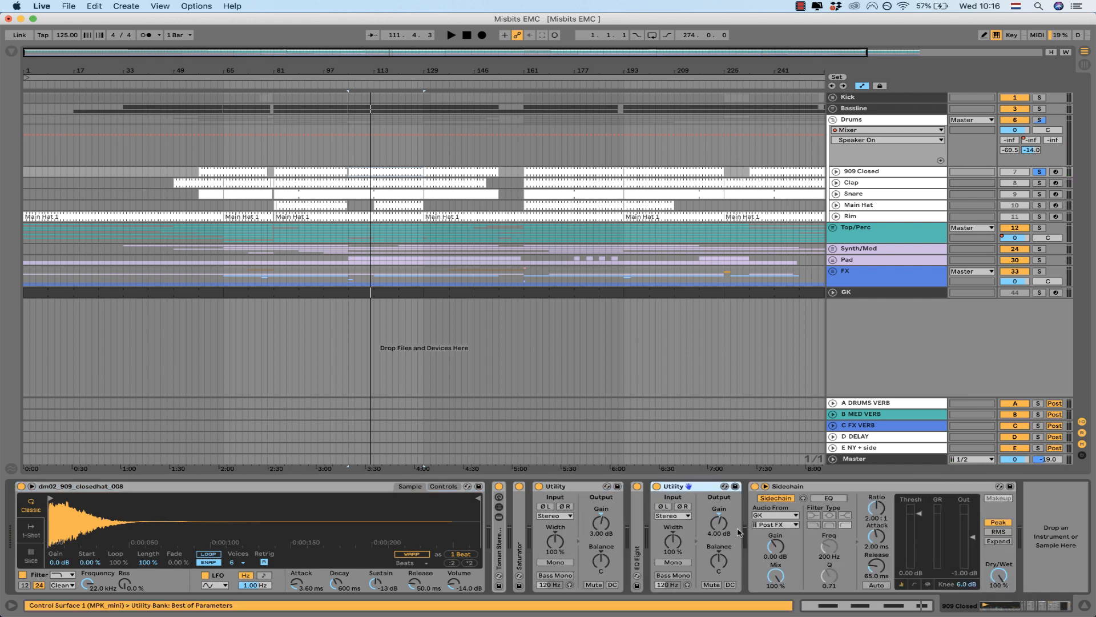
double_click(594, 488)
double_click(598, 488)
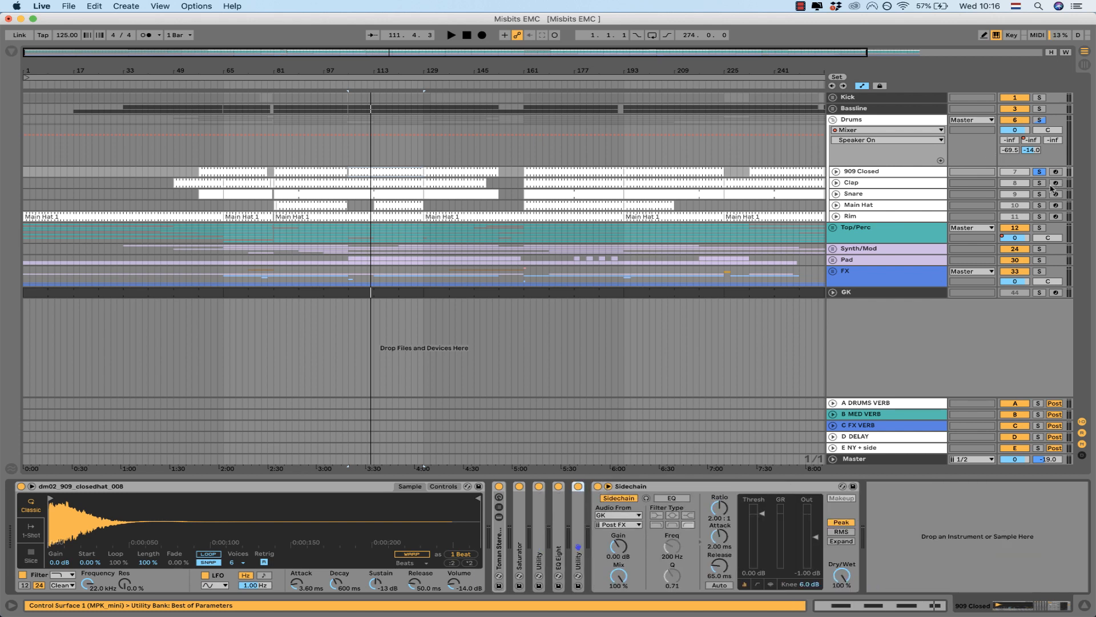
Step: Unfold and solo the Clap track, inspect its Saturator, and play the clap from bar 105
click(861, 183)
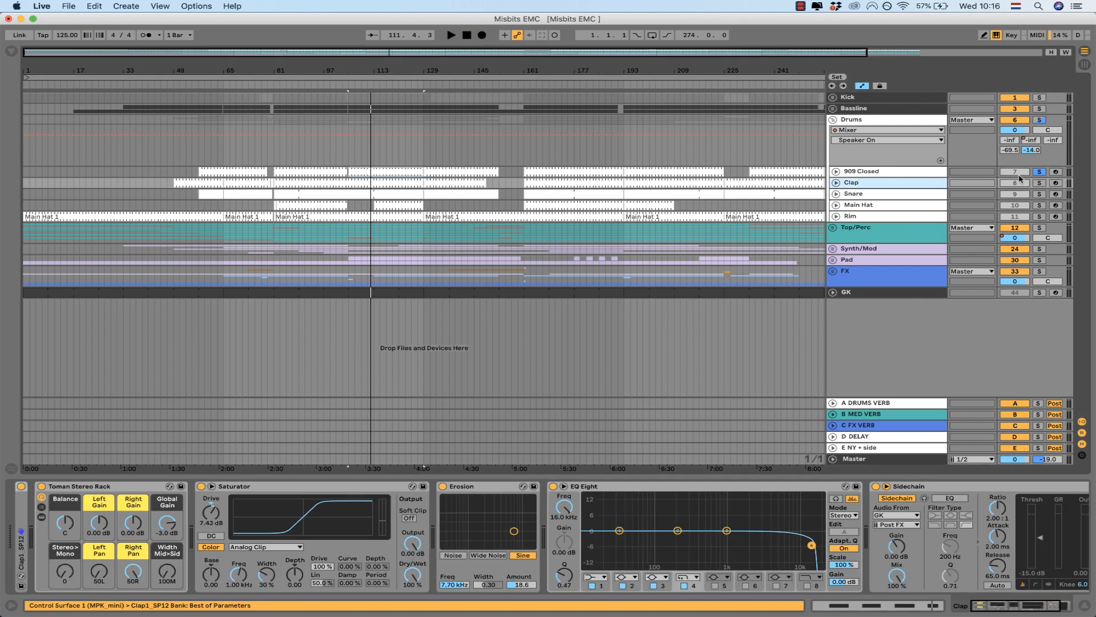
click(836, 184)
key(space)
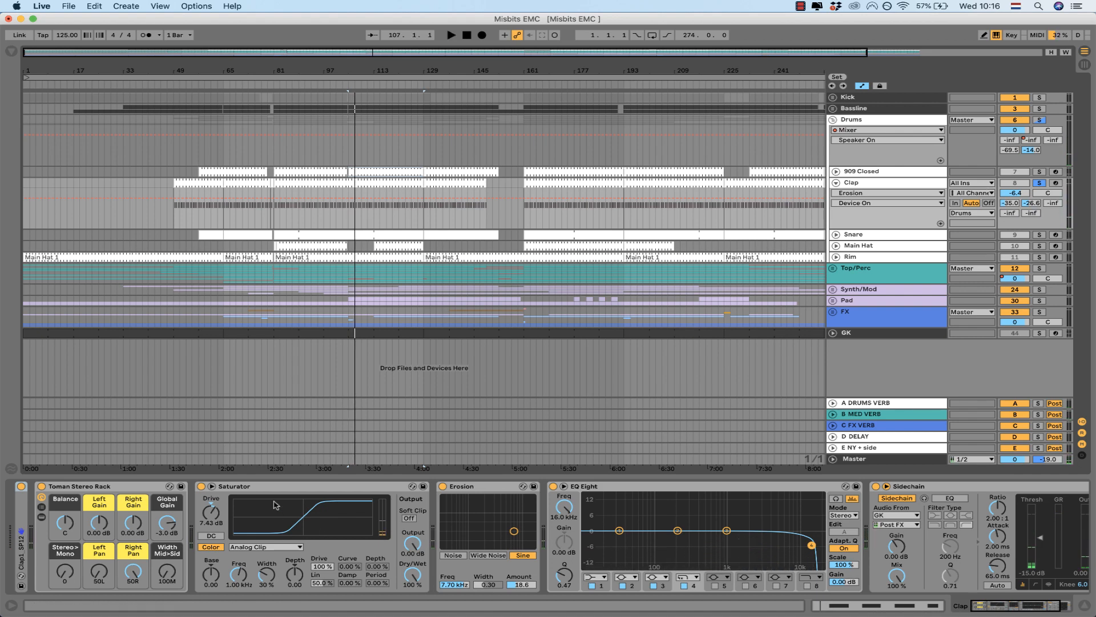
click(240, 488)
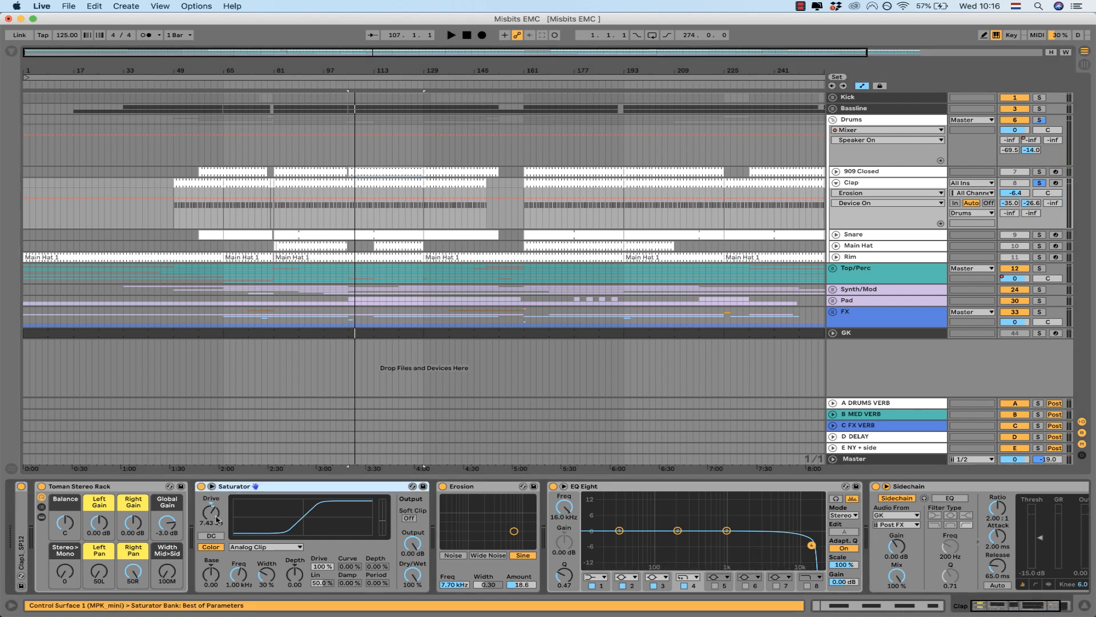
click(894, 184)
click(348, 288)
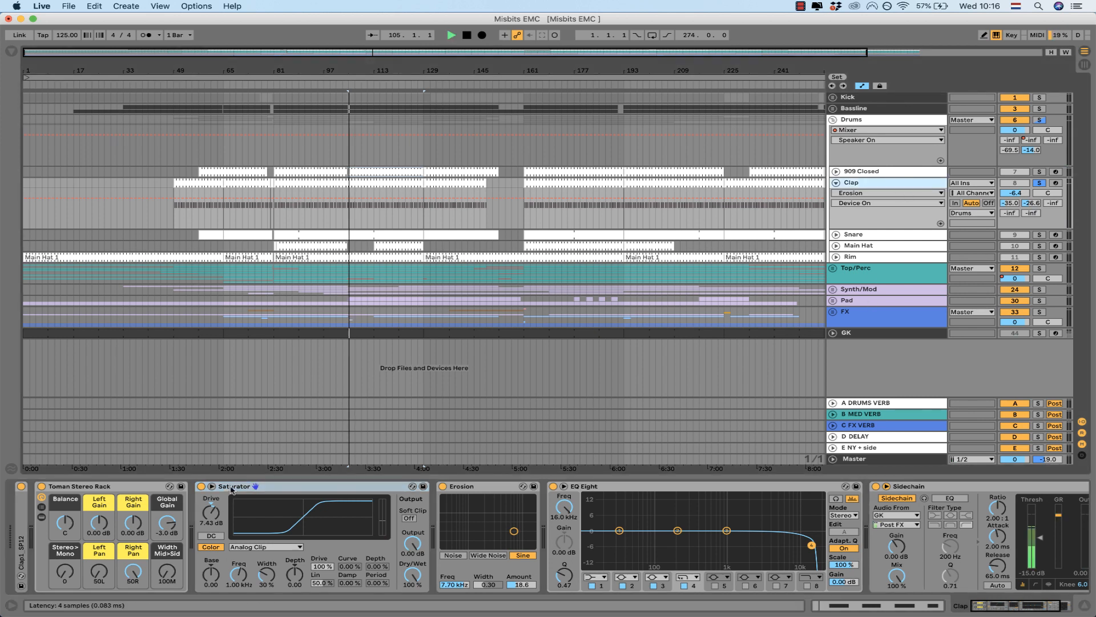
Step: Bypass Erosion on the Clap track and play the clap to compare it with Saturator off and on
click(441, 486)
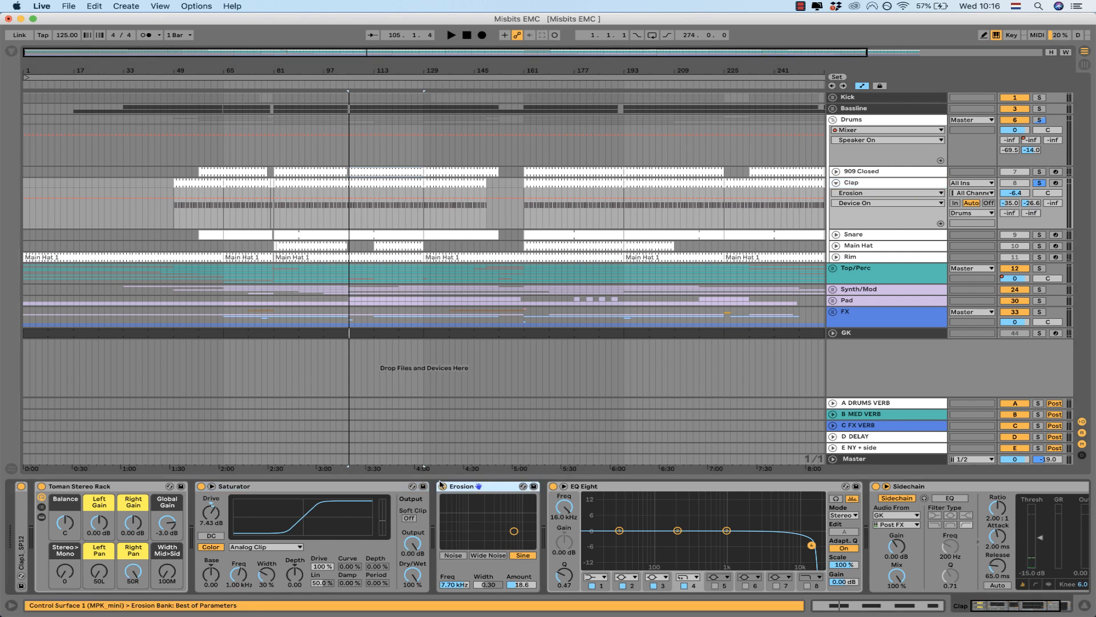
click(443, 487)
click(202, 486)
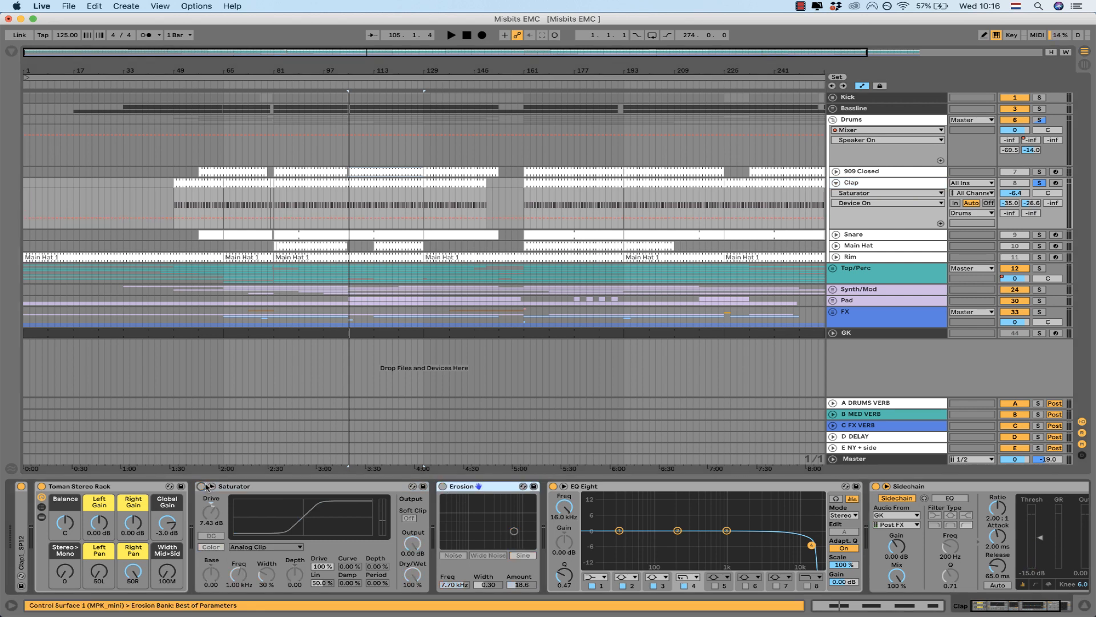
click(201, 486)
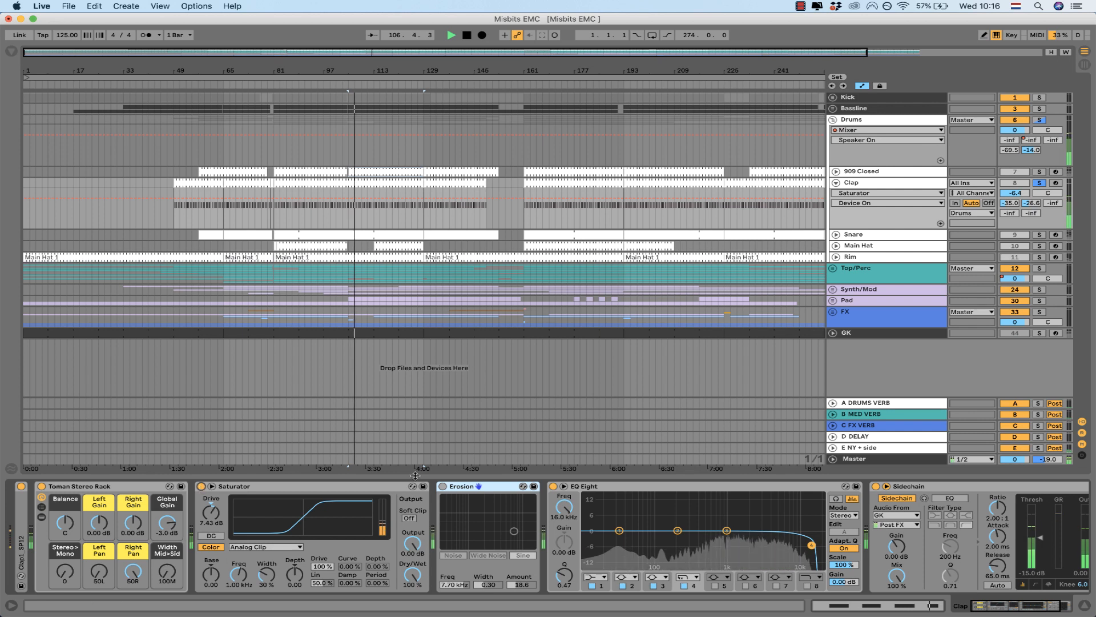
key(space)
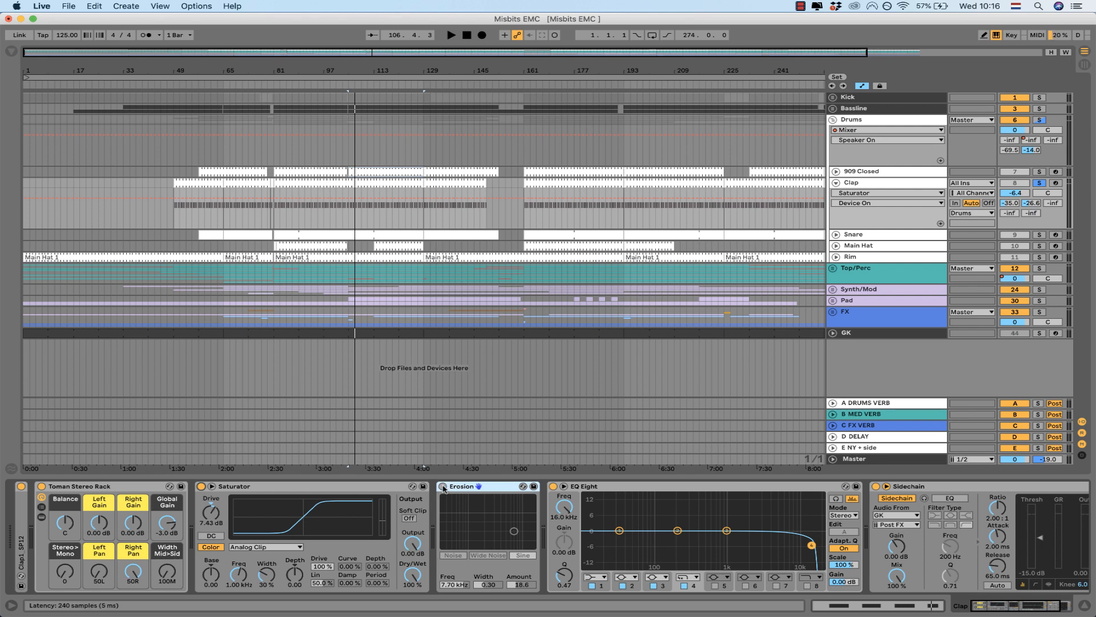
Step: Re-enable Erosion on the Clap track and play from bar 105, switching Erosion off and on to compare
click(443, 486)
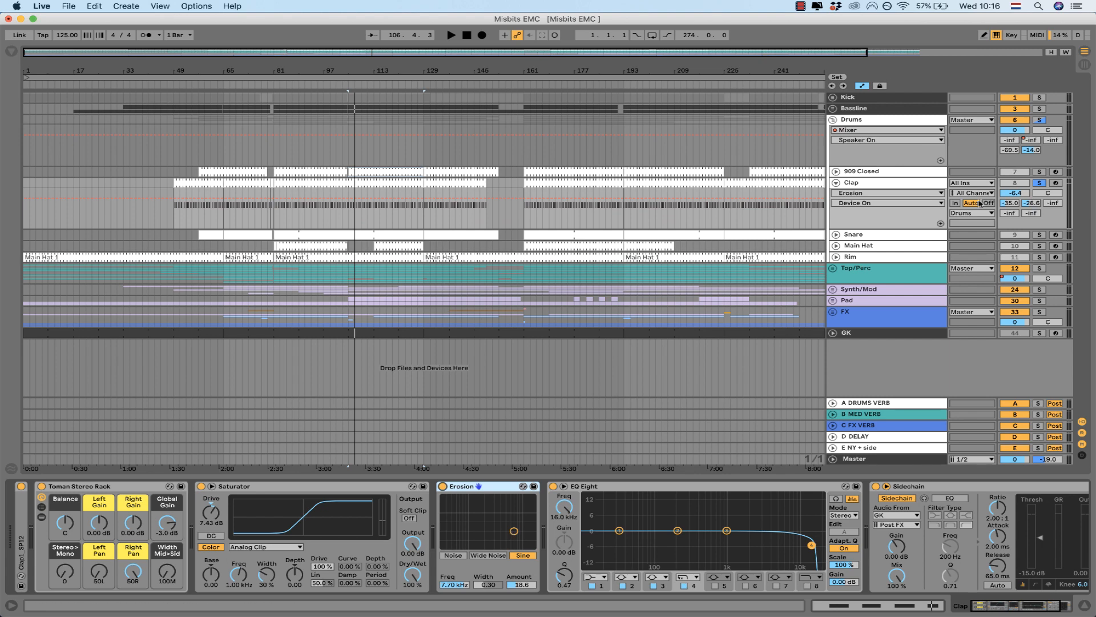
key(space)
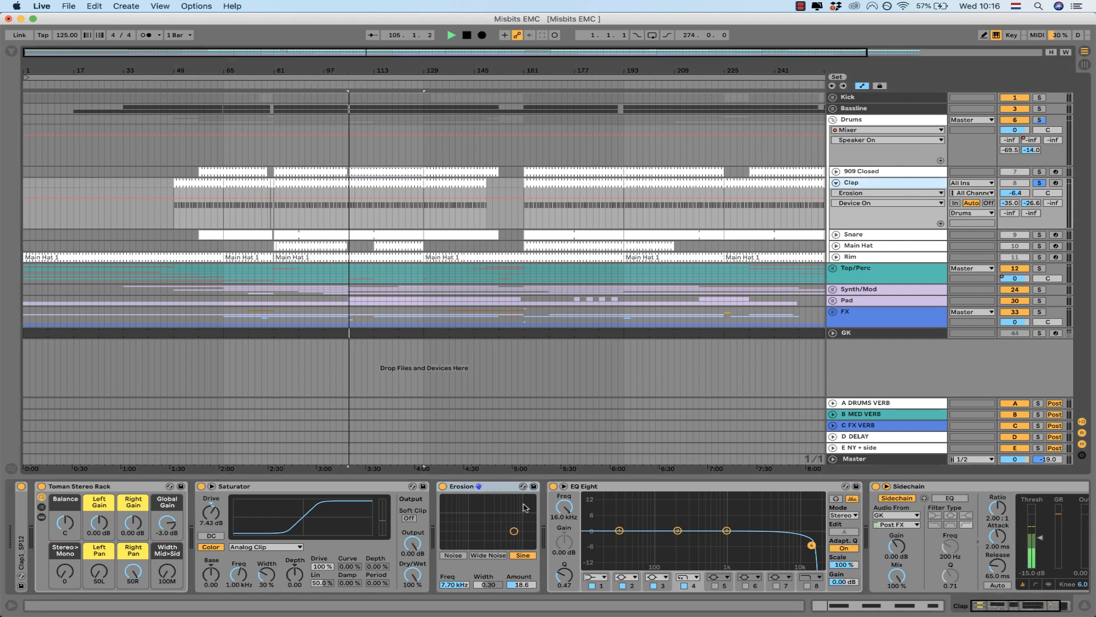
click(443, 486)
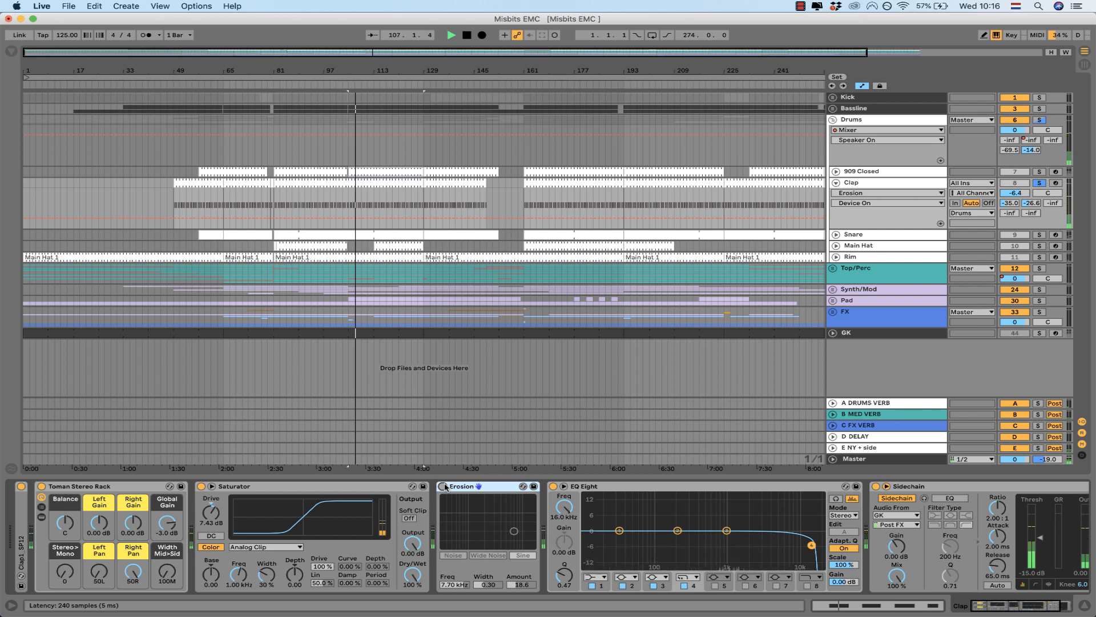
click(443, 487)
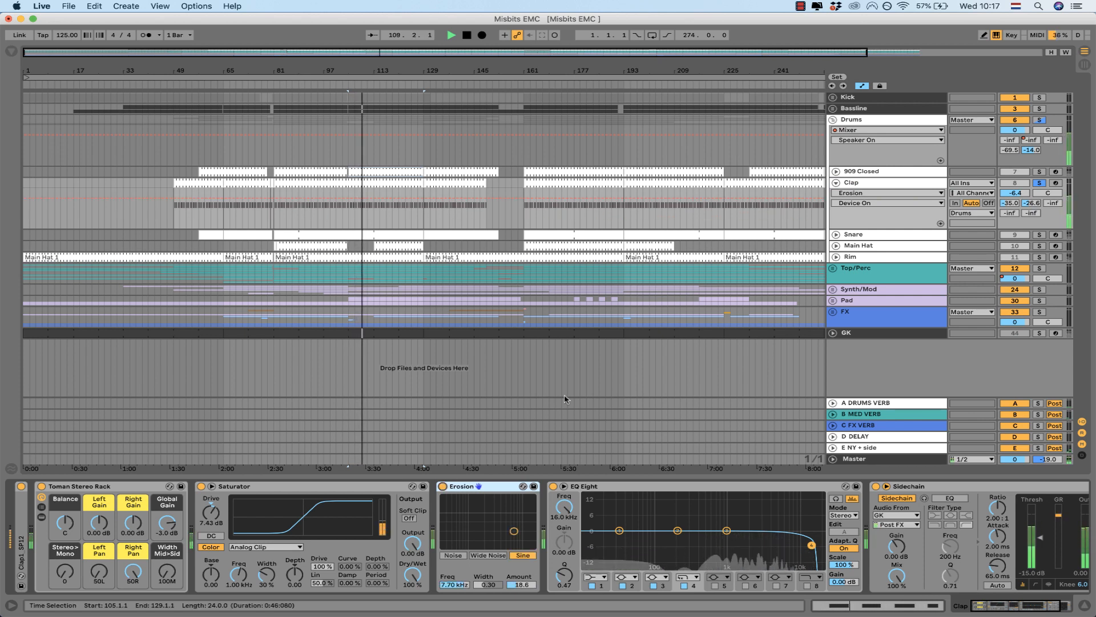
Step: Switch the solo from the Clap track to the Snare track, fold Clap, and show the Snare devices
click(1039, 183)
click(1039, 234)
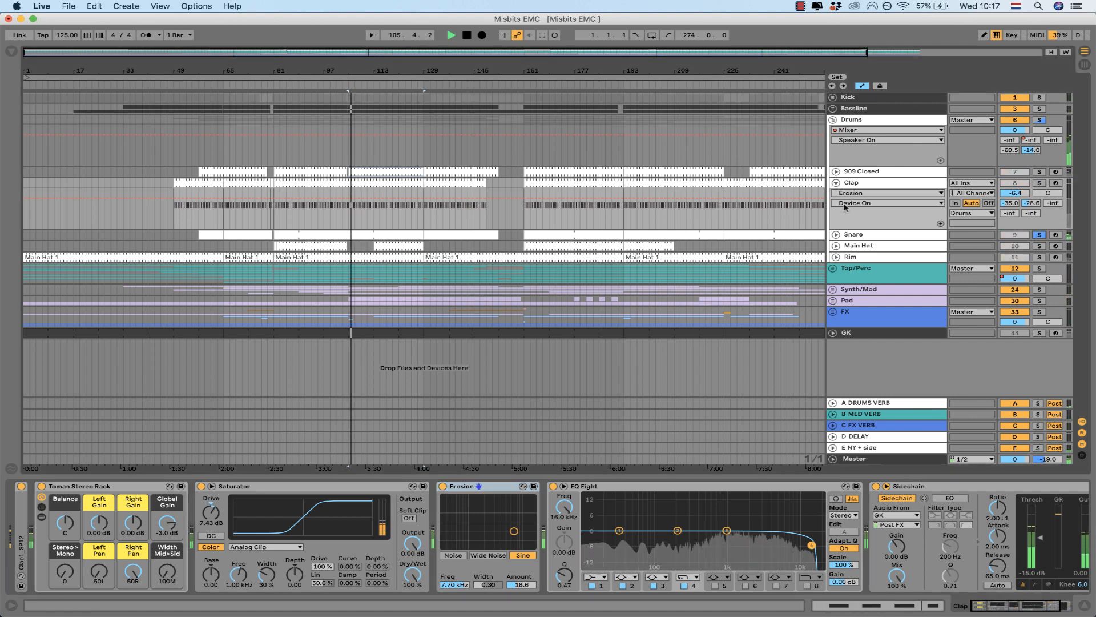
click(837, 183)
click(836, 197)
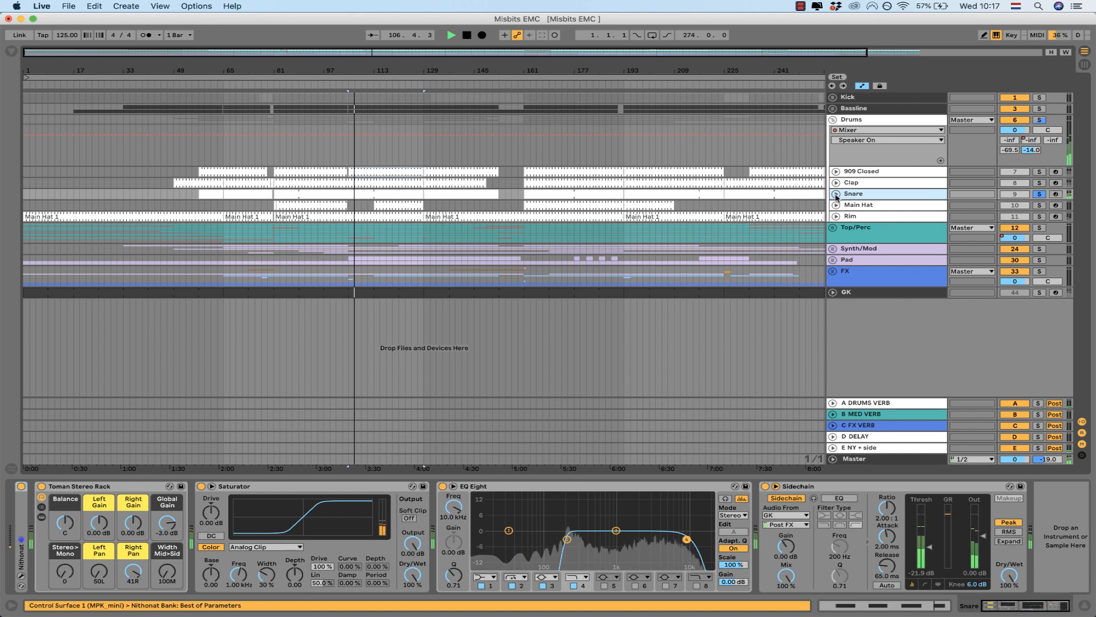
Step: Stop playback, view the Snare track's Nithonat instrument in its plug-in window, and close and fold it again
click(21, 513)
key(space)
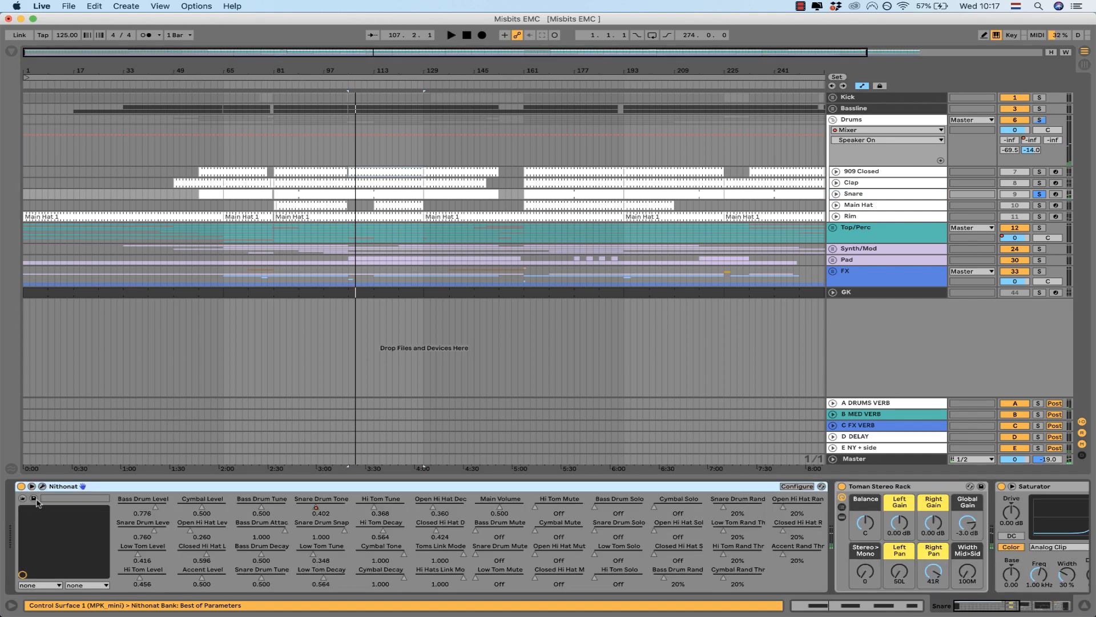
double_click(21, 513)
click(42, 486)
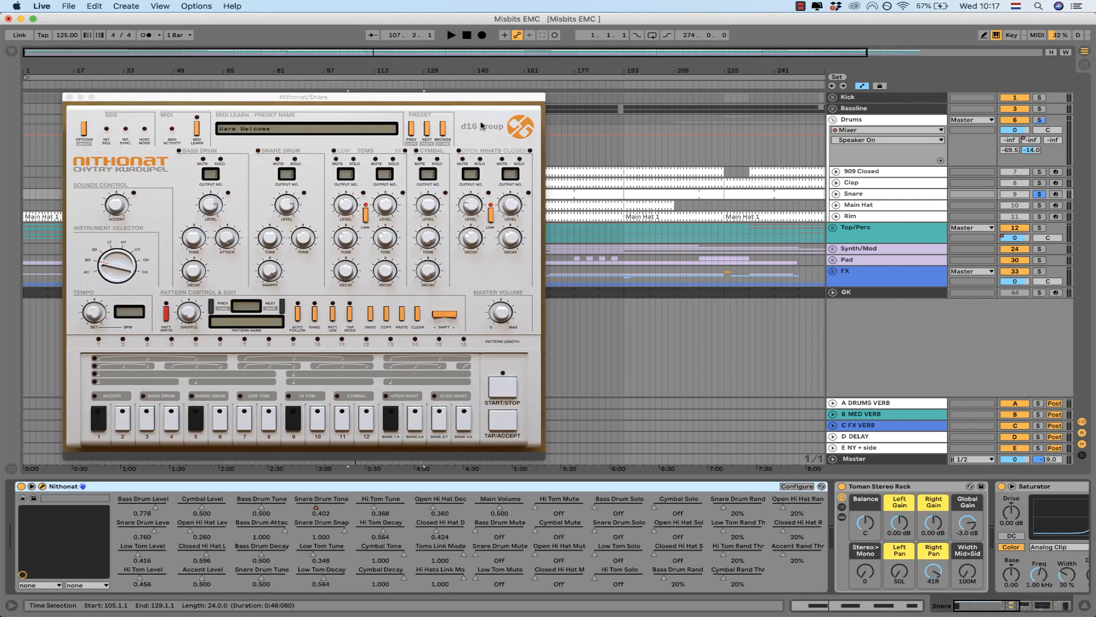
click(69, 97)
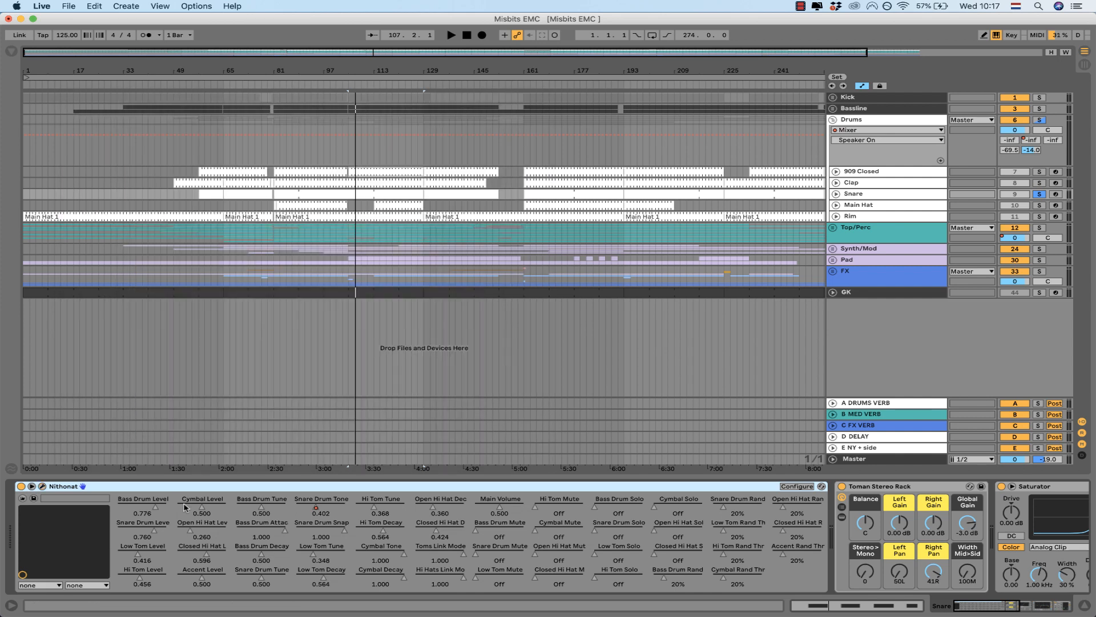
double_click(170, 490)
click(872, 195)
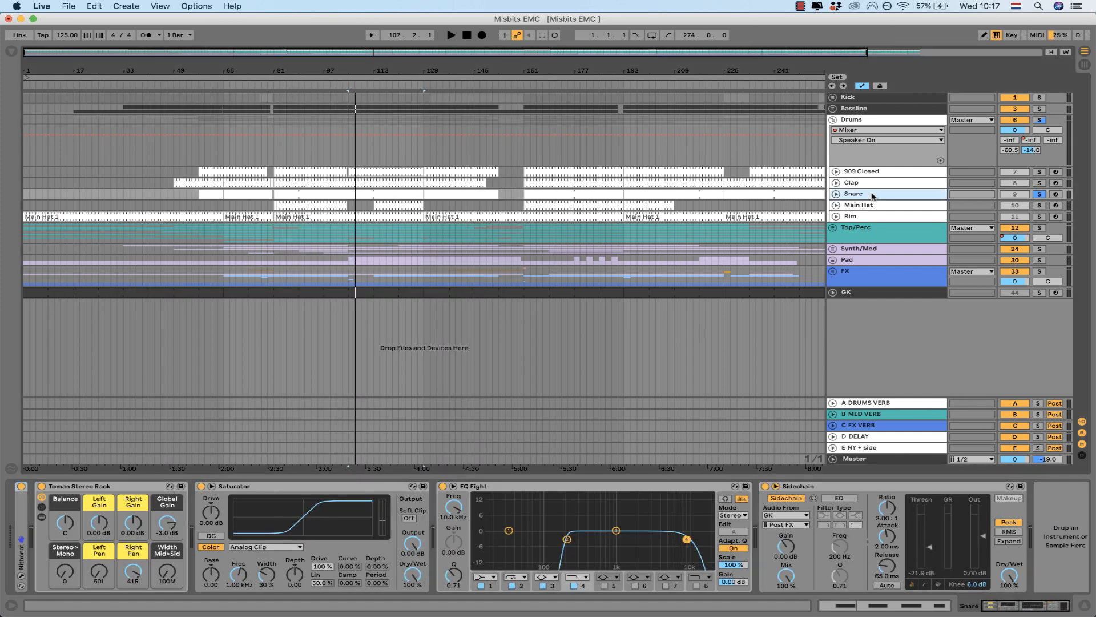
Step: Switch the solo from the Snare to the Main Hat track, unfold it and play from its clip at bar 113
key(space)
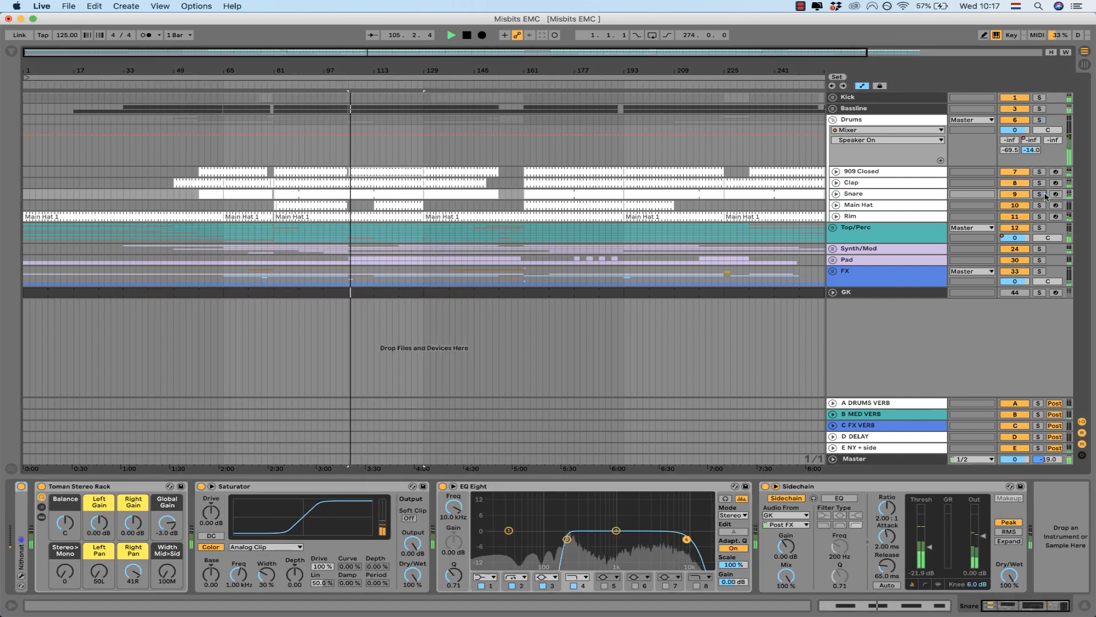
click(1039, 205)
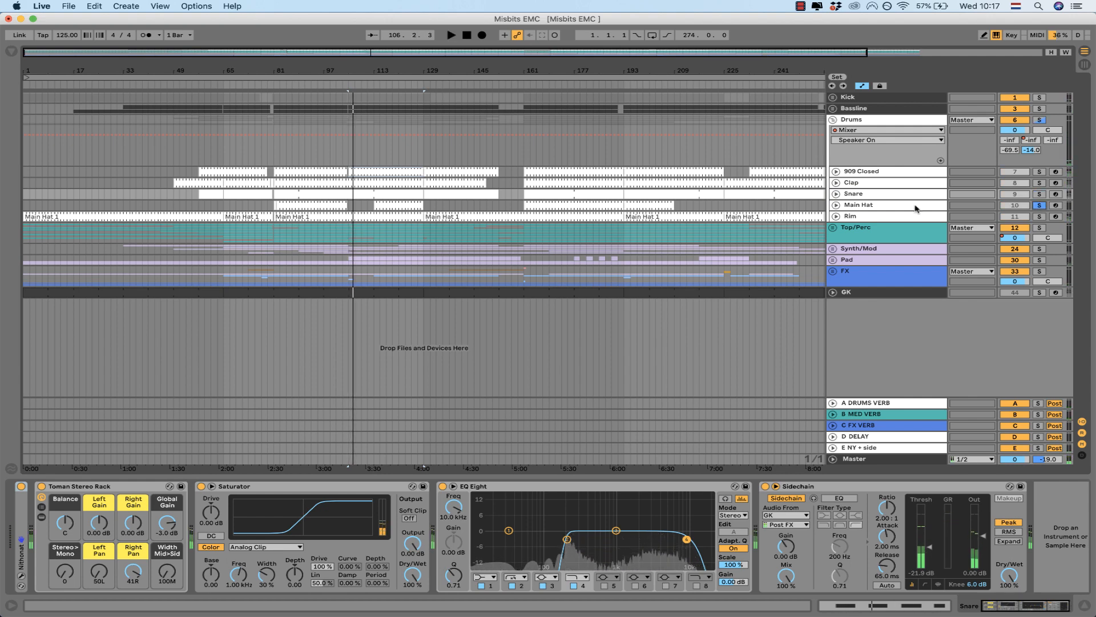
click(837, 205)
click(409, 216)
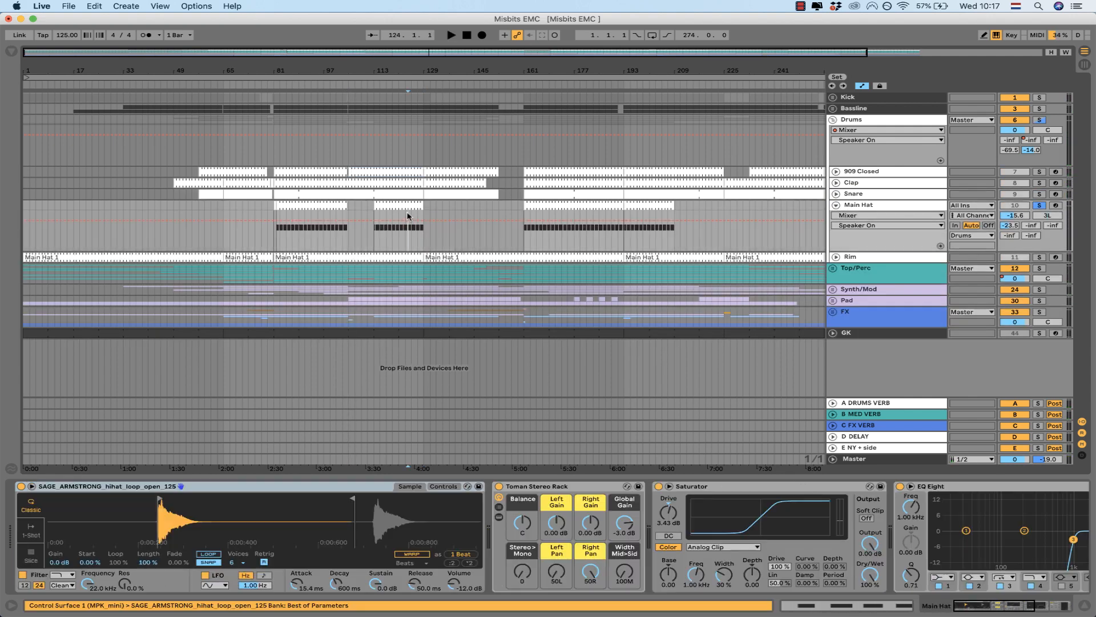
click(407, 207)
key(space)
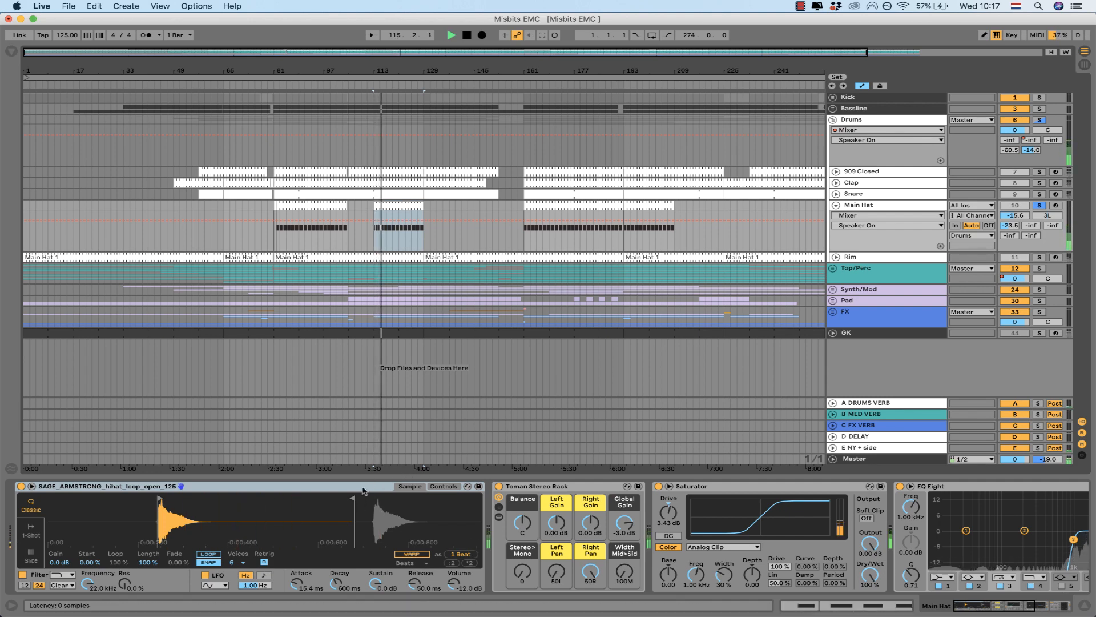
Step: Collapse the Main Hat track's sampler to reveal its effects, then enlarge the EQ Eight curve and close the enlarged display again
double_click(180, 486)
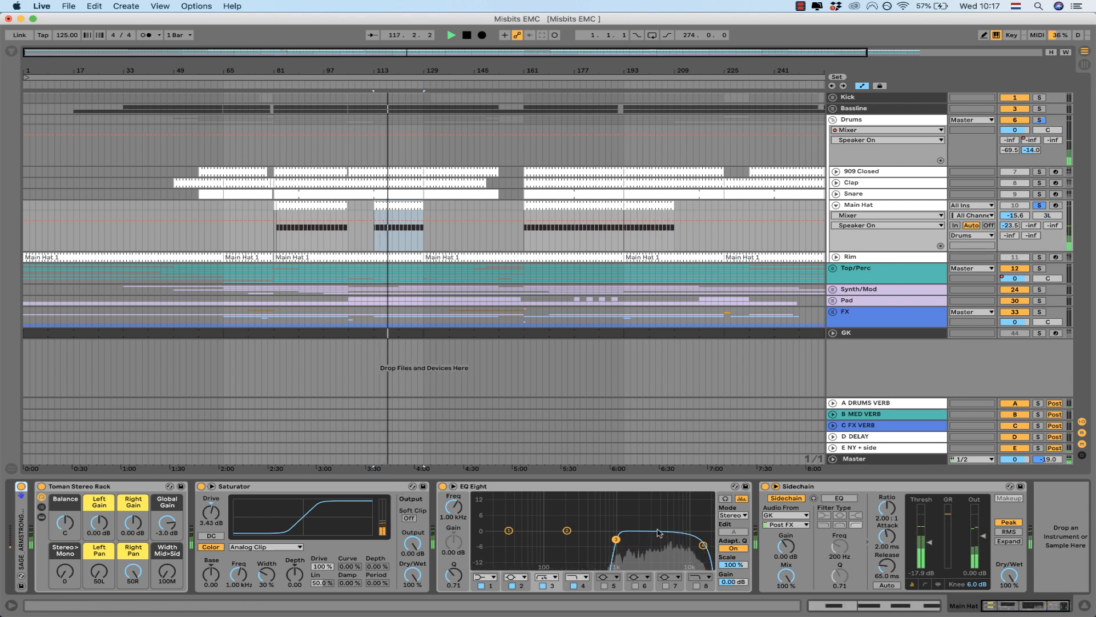
double_click(615, 516)
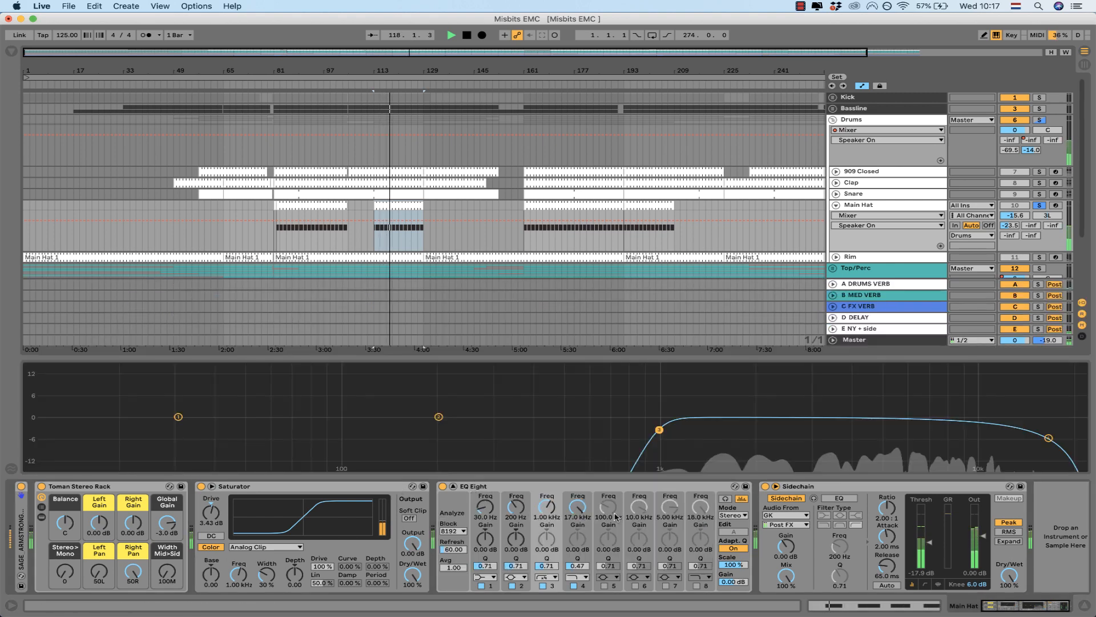
double_click(721, 362)
Step: Switch the solo from the Main Hat to the Rim track, show the Rim devices, and fold Main Hat
click(1039, 206)
click(1039, 257)
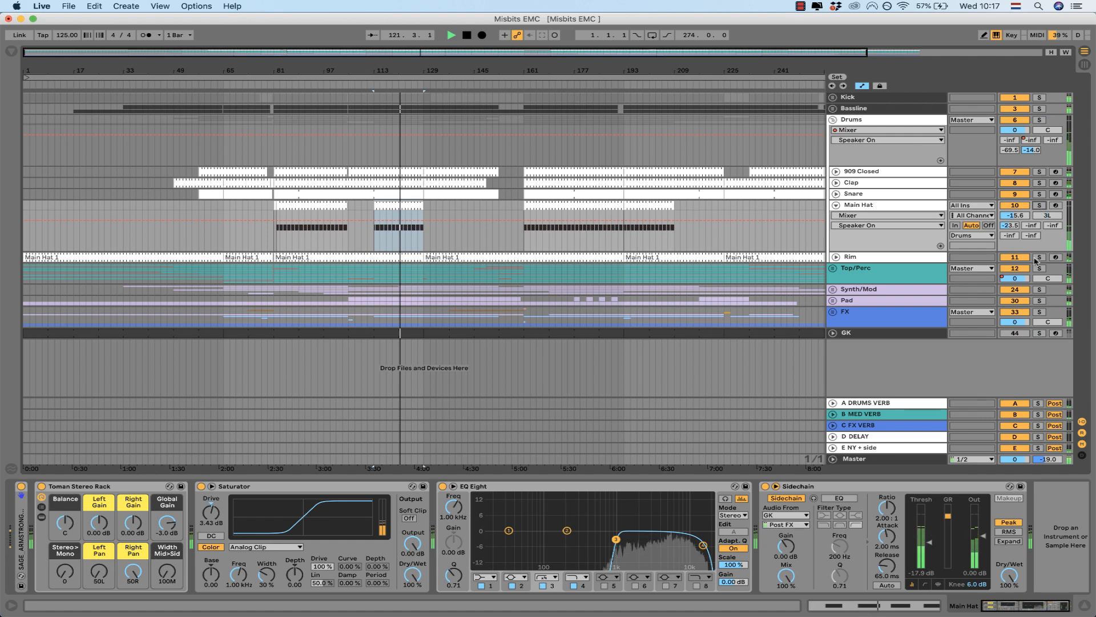
click(856, 257)
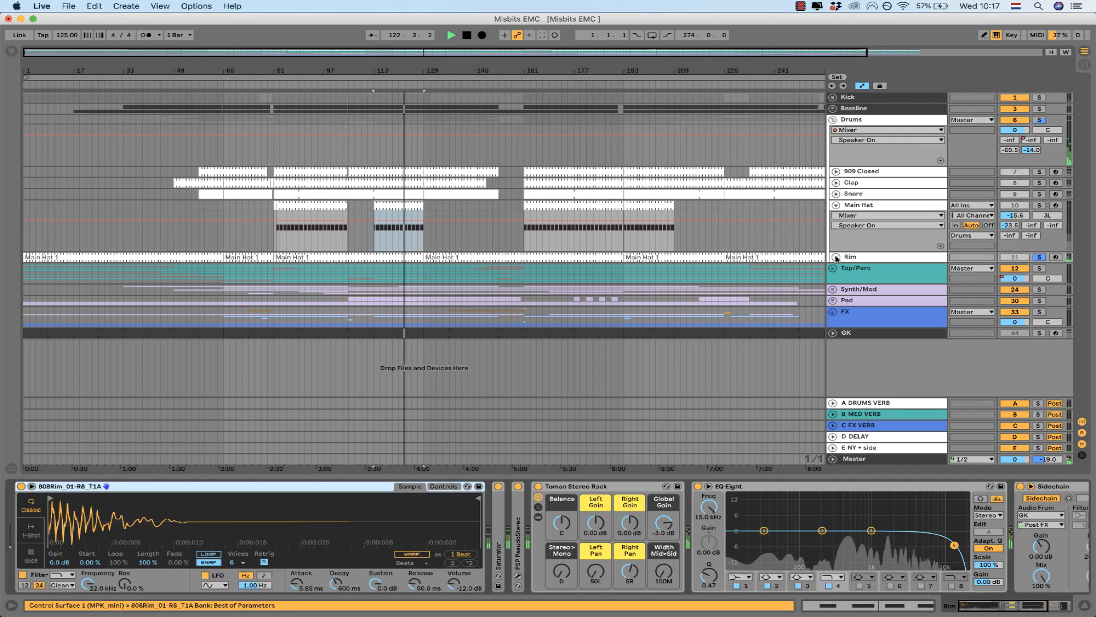
click(837, 205)
click(837, 204)
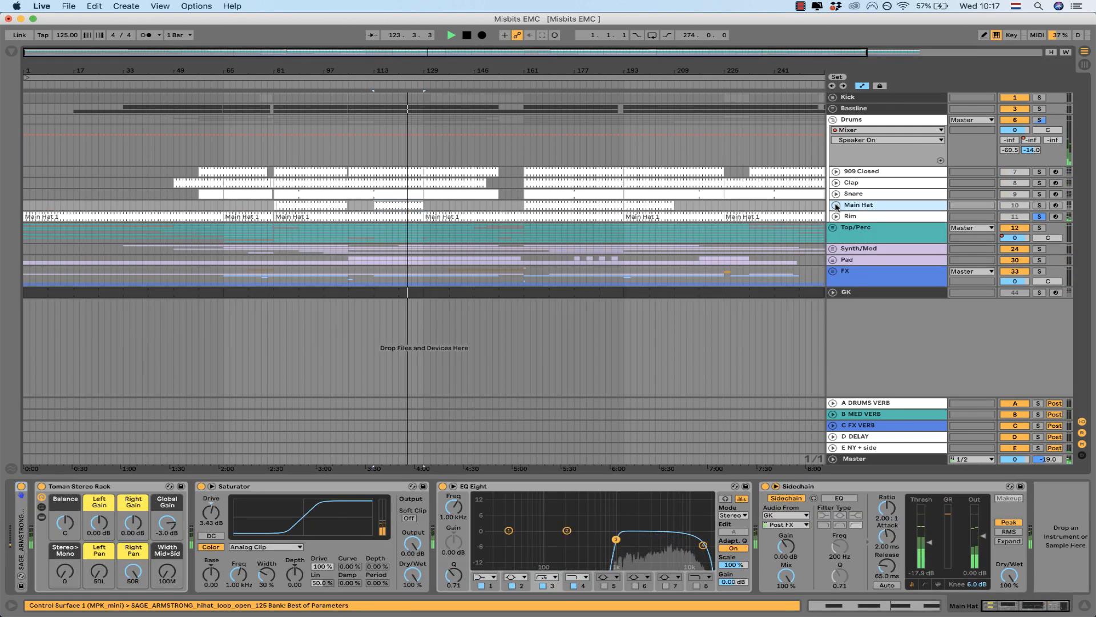
Step: Solo the whole Drums group, play it from the 909 Closed clip at bar 81, and stop playback
click(1039, 120)
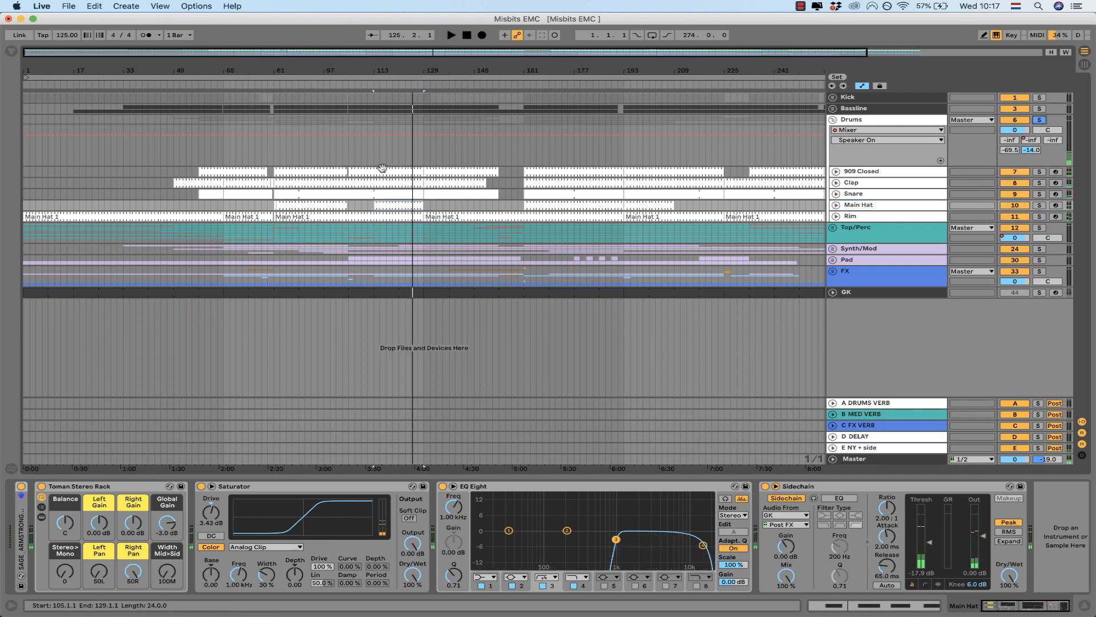
click(289, 172)
key(space)
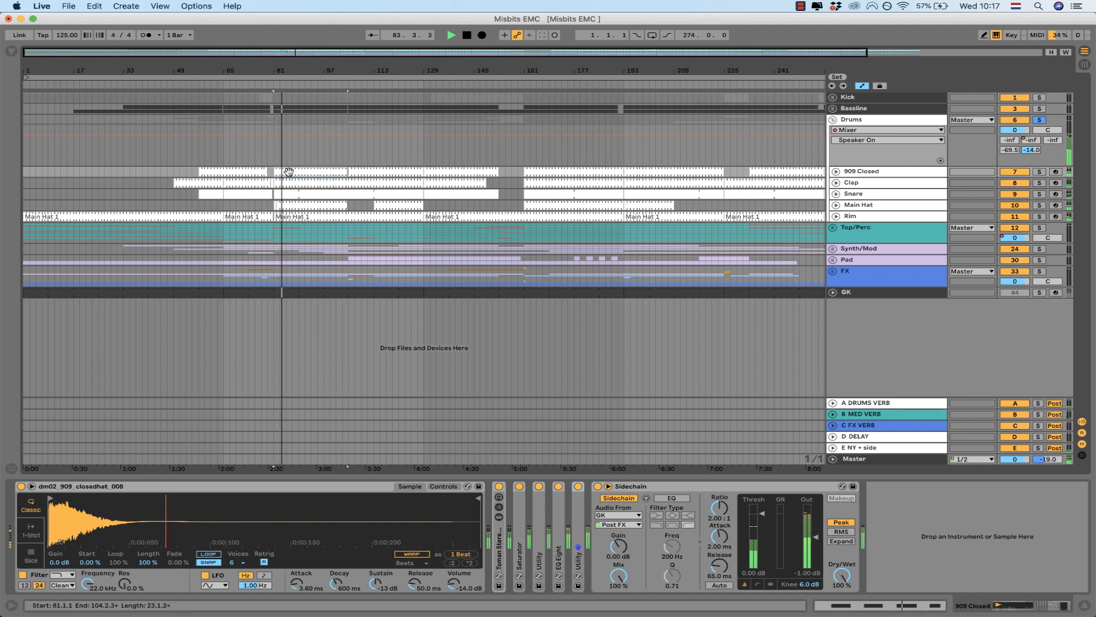
key(XF86AudioRaiseVolume)
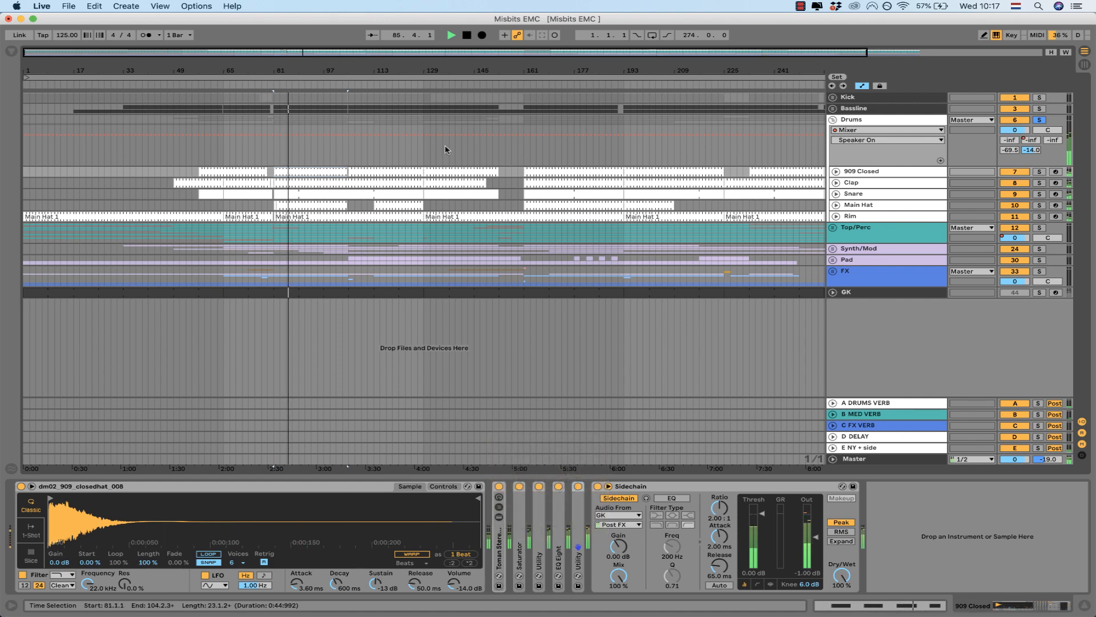
key(space)
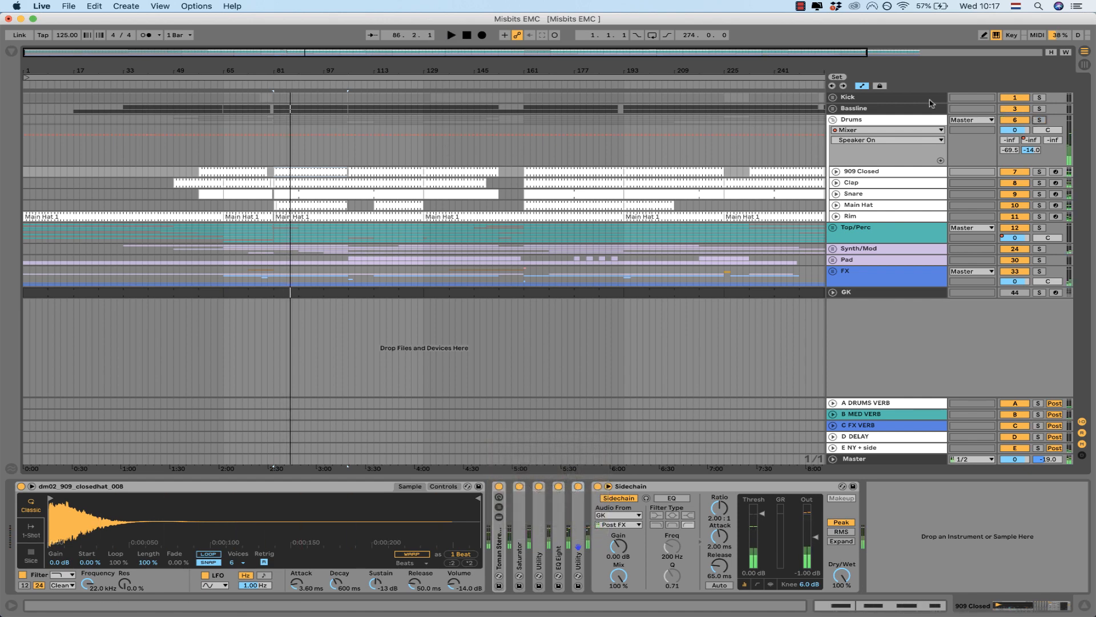
Step: Fold the Drums group, unfold the Top/Perc group and show the group's devices
click(832, 120)
click(833, 131)
click(852, 135)
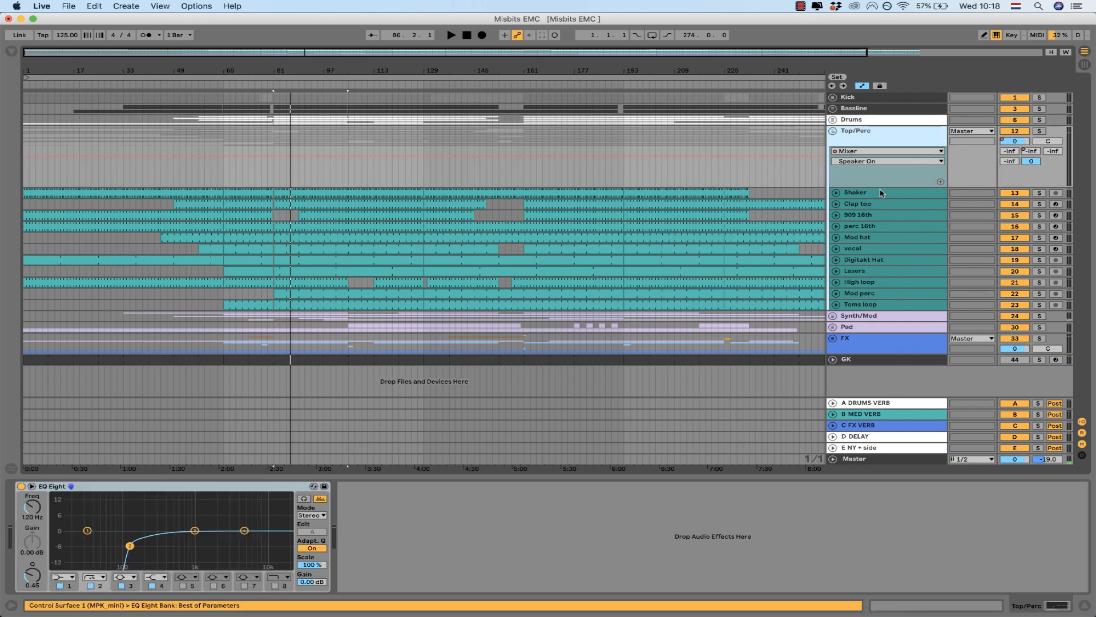
Step: Show the Shaker track's devices, unfold the track, and play it in solo
click(858, 193)
click(837, 193)
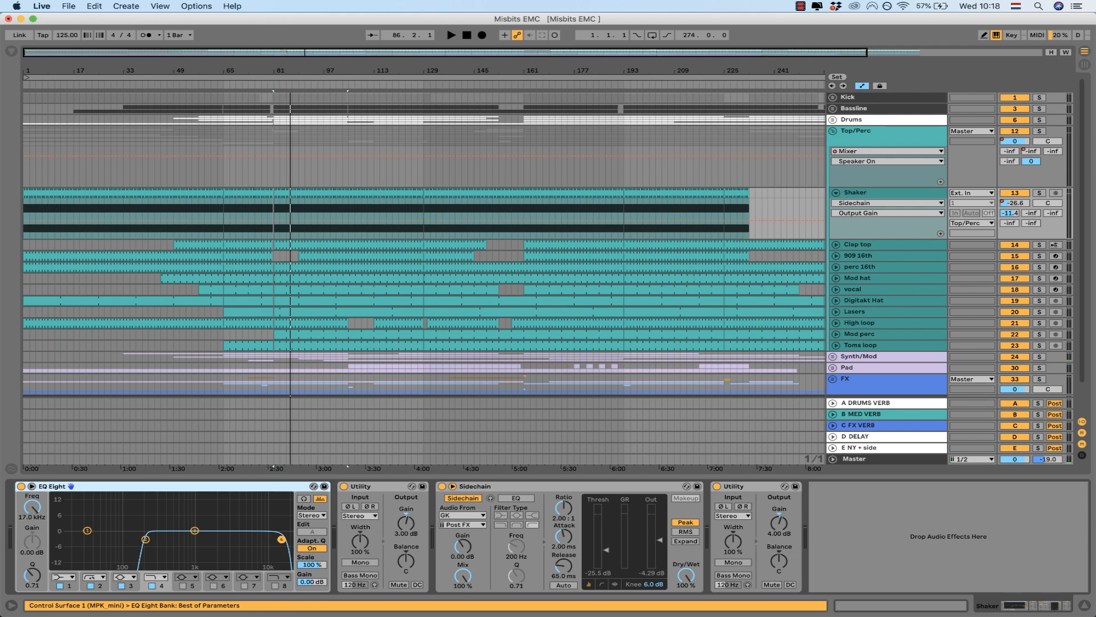
click(1041, 195)
key(space)
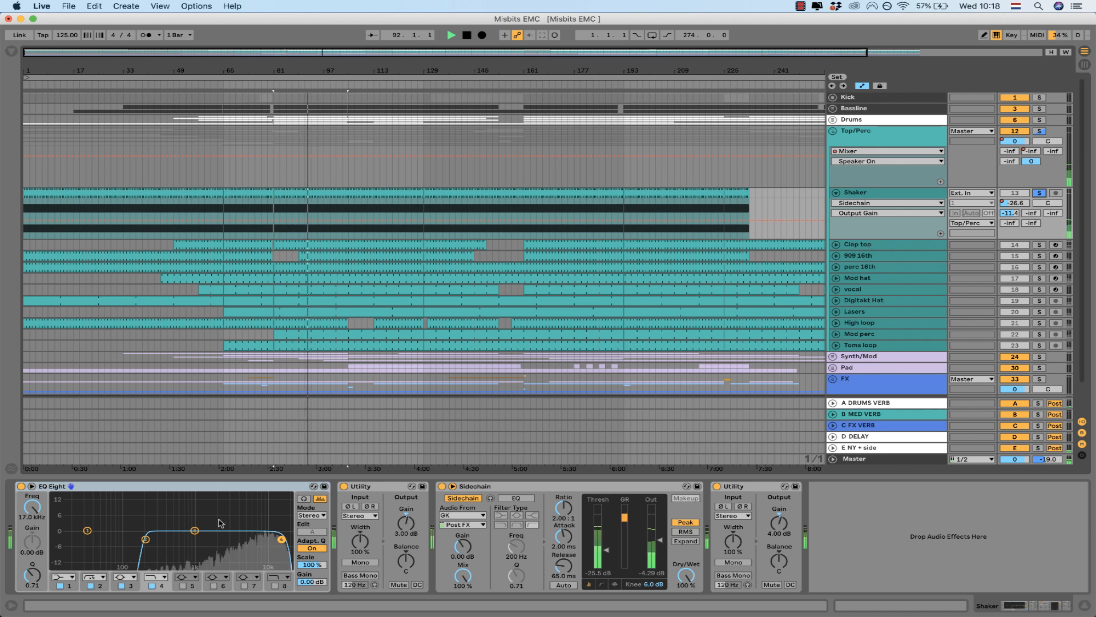
Step: Fold Shaker, unfold the Clap top track with its devices shown, and move the solo to Clap top
click(875, 245)
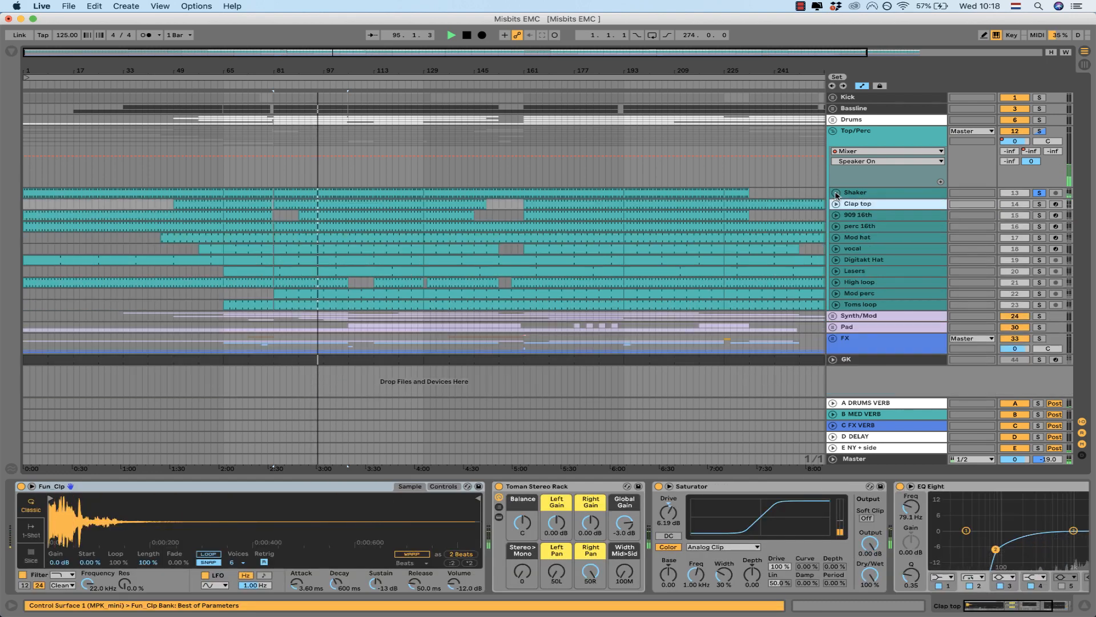
click(836, 192)
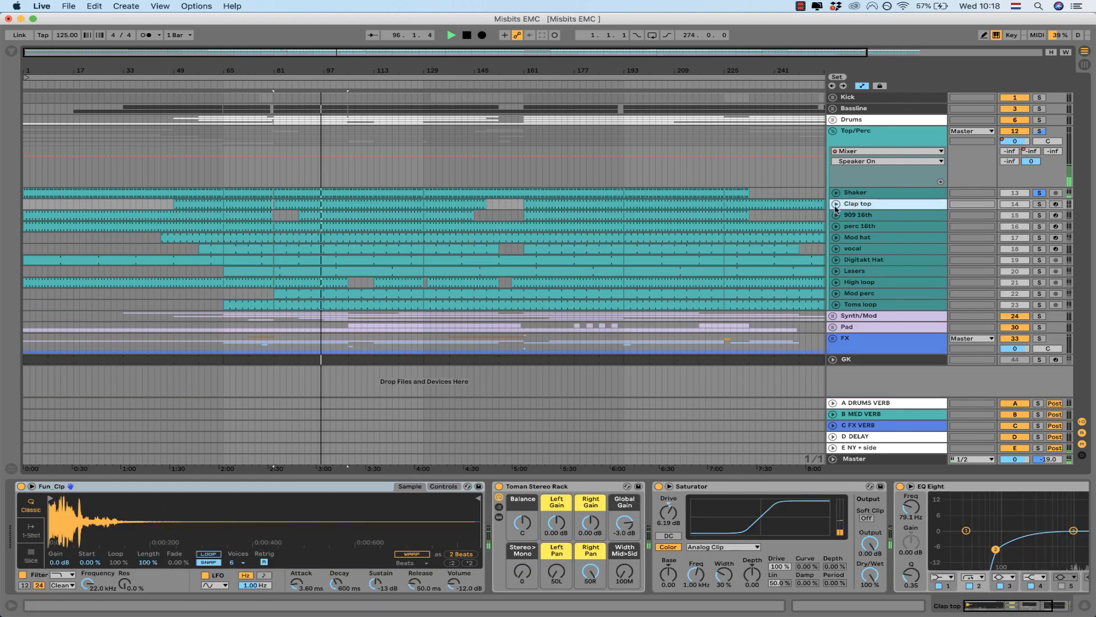
click(836, 203)
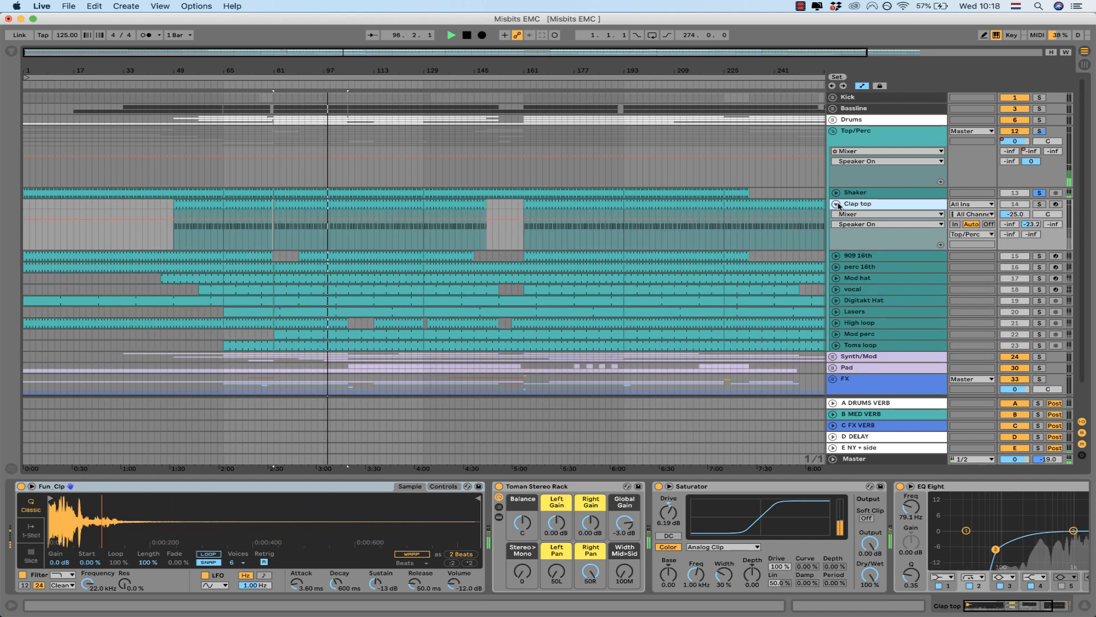
click(1040, 205)
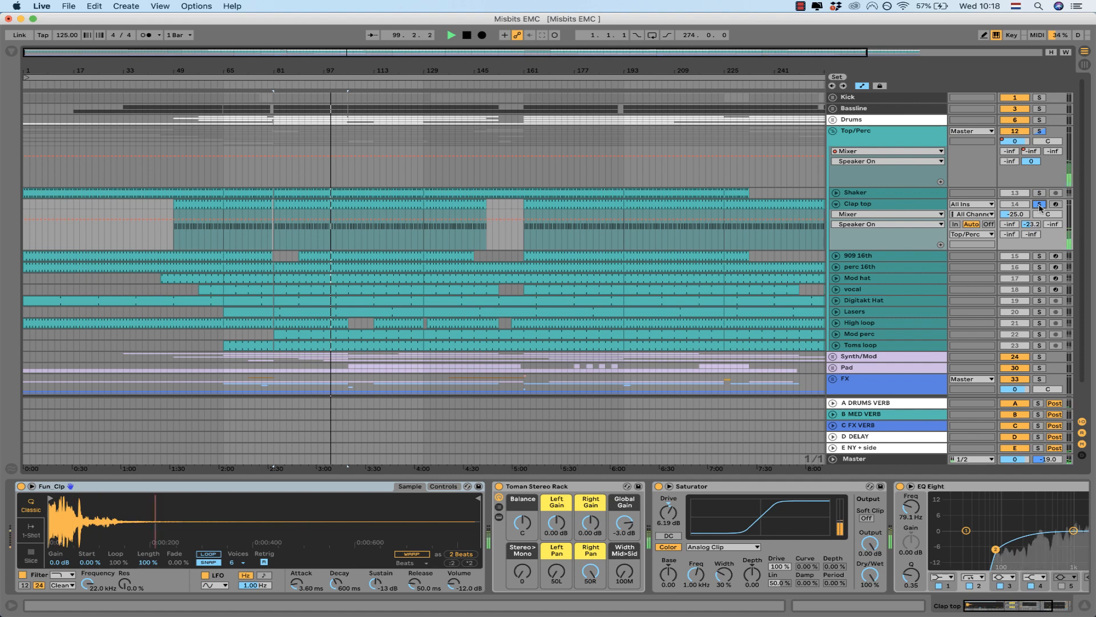
click(919, 207)
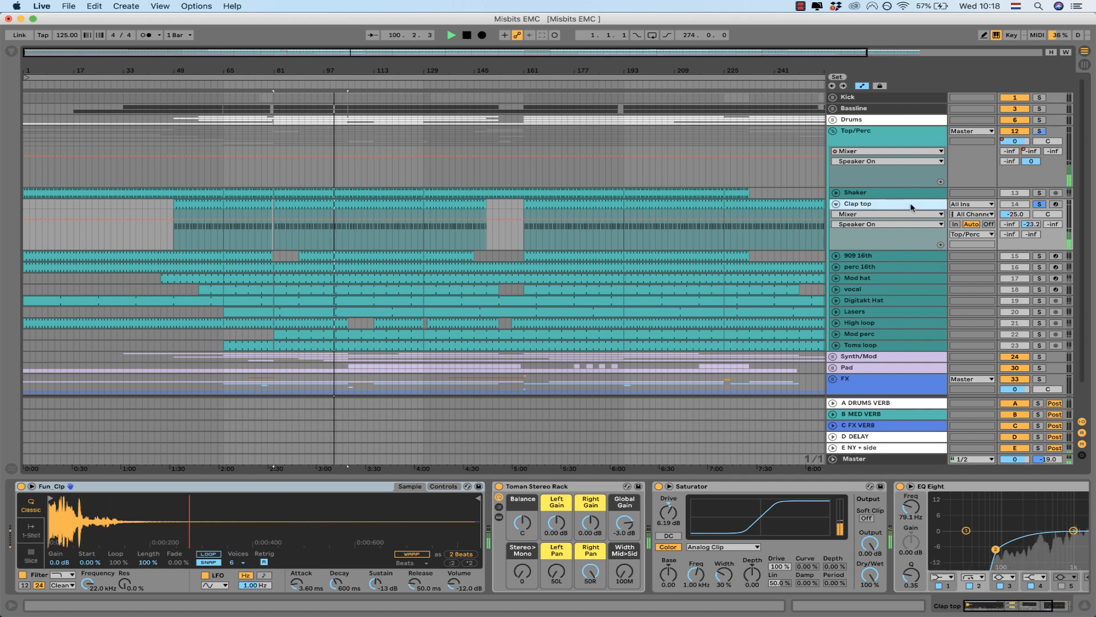
Step: Unfold the Drums group, solo its Clap, and switch the Clap top solo off and on to compare the layered claps
click(834, 120)
click(1039, 183)
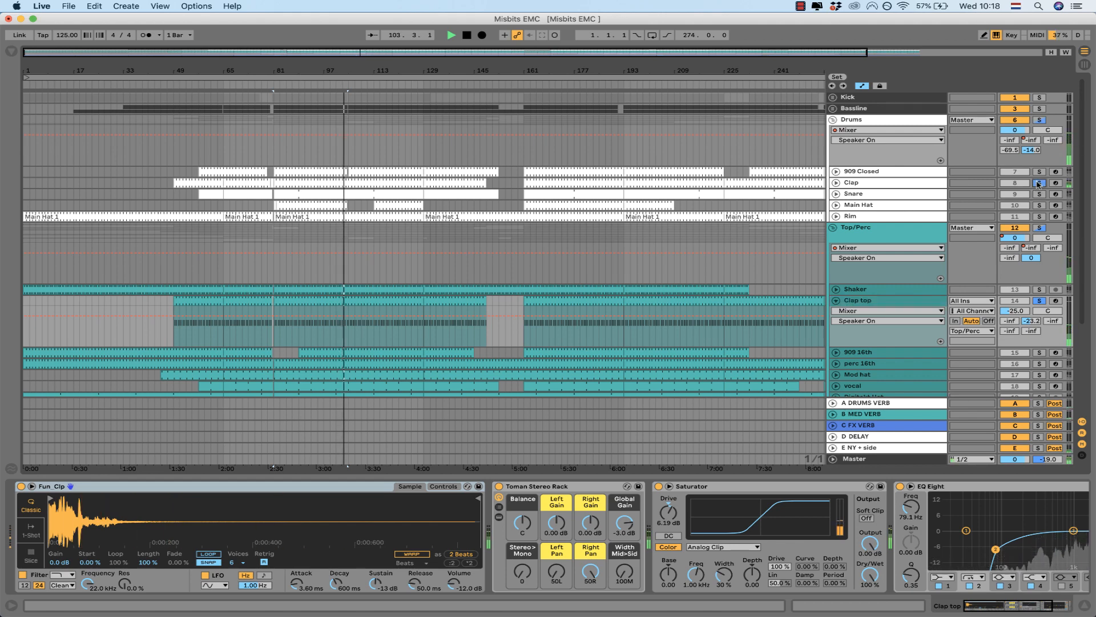
click(1039, 300)
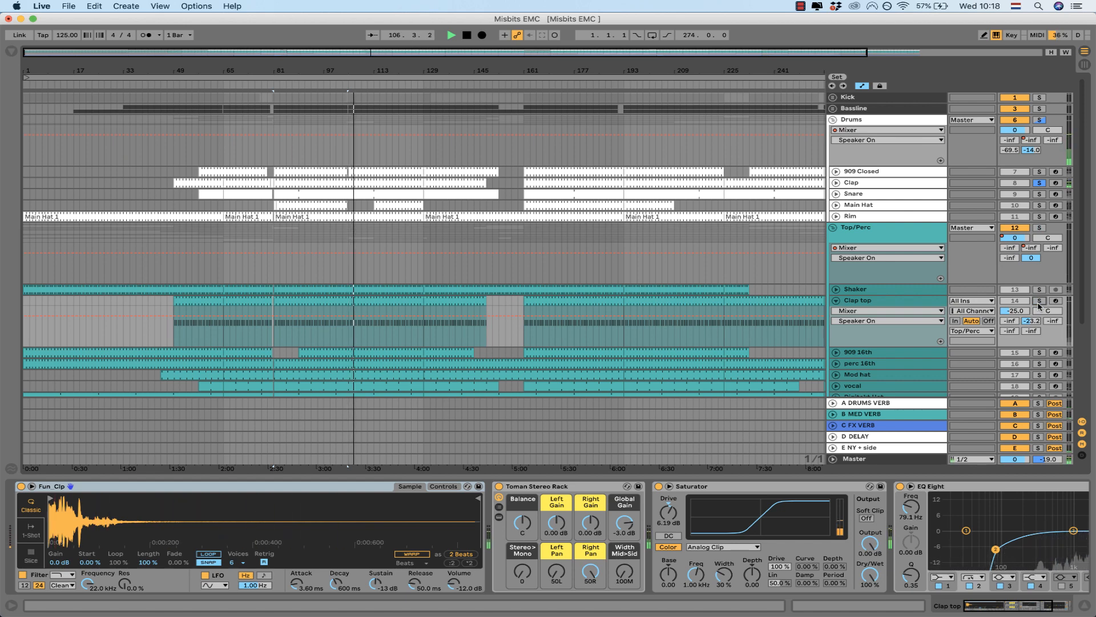
click(1040, 301)
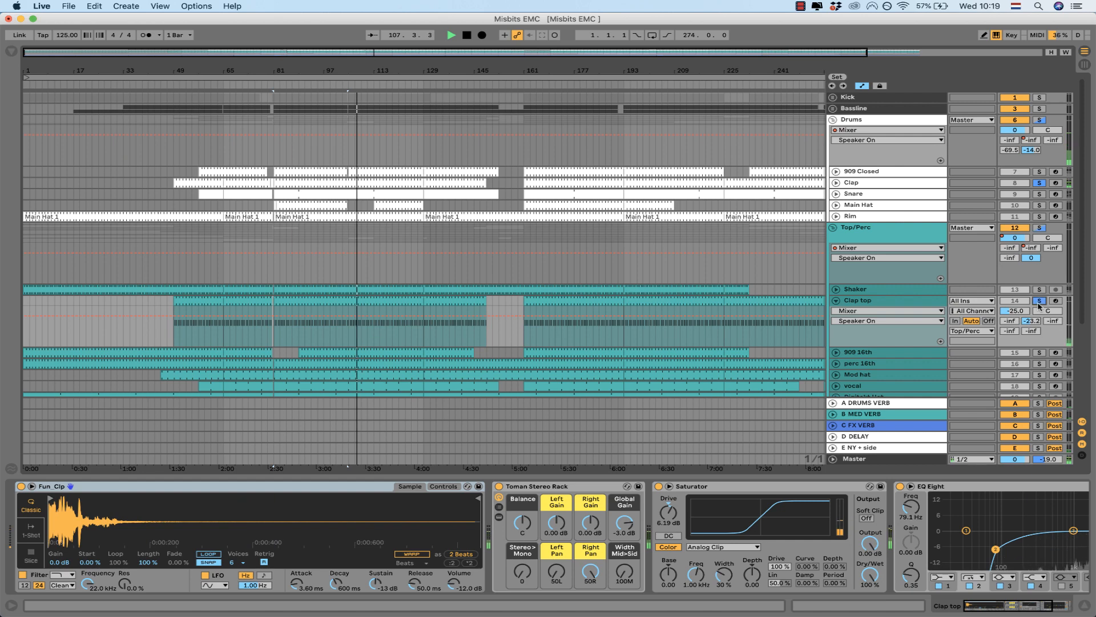
click(1040, 300)
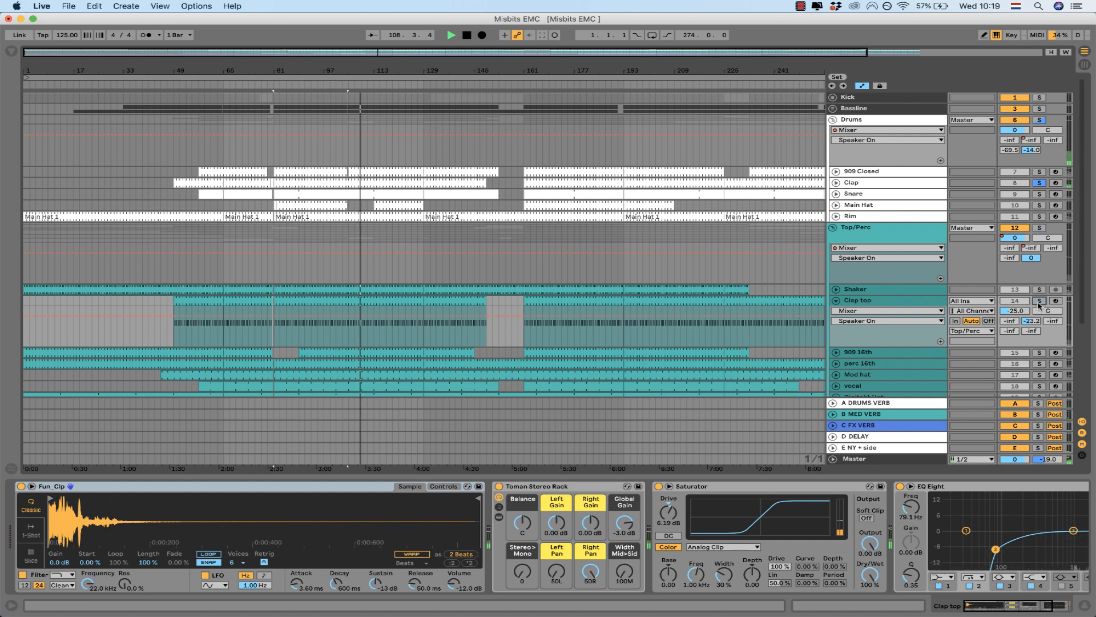
click(1040, 301)
Step: Solo the 909 16th and Shaker tracks together and show the 909 16th device chain through to its Sidechain compressor
scroll(1010, 285, down, 5)
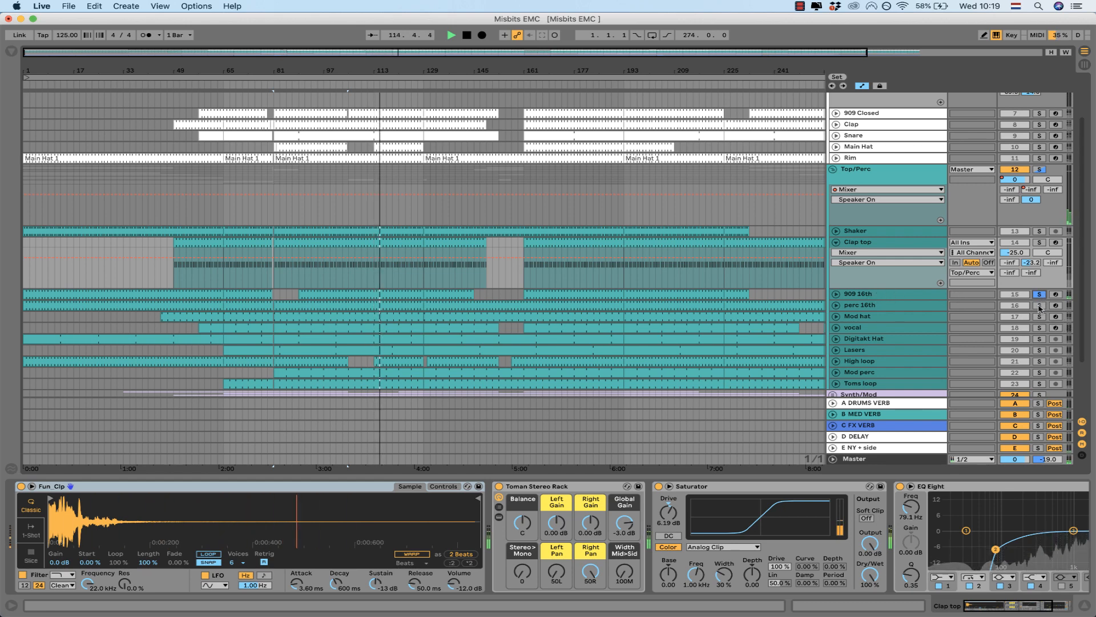
click(1038, 231)
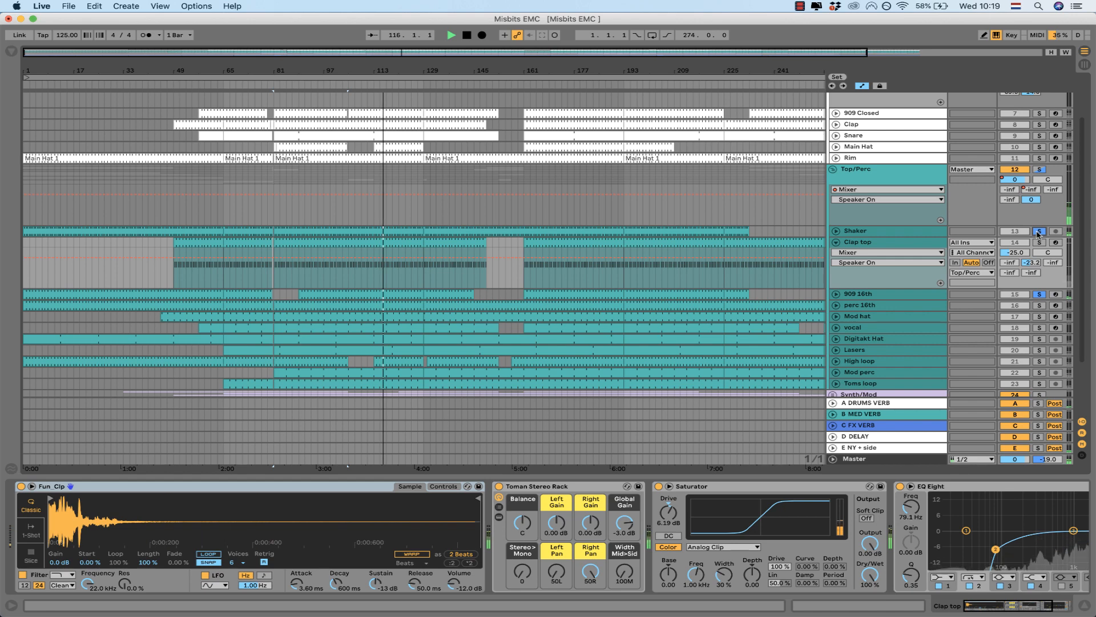
scroll(1031, 304, down, 2)
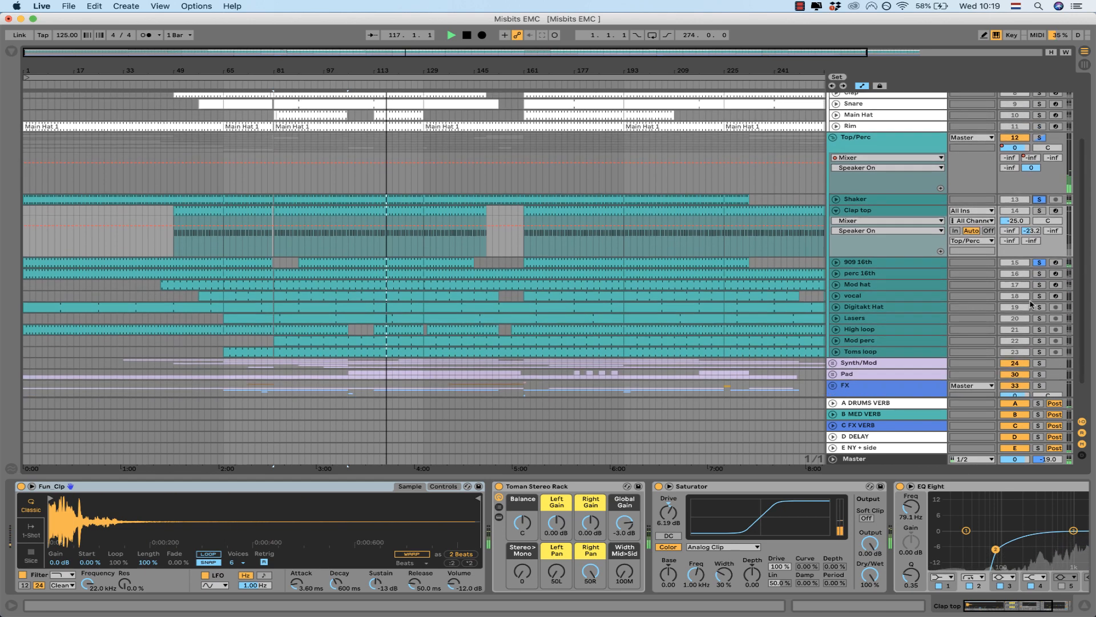
click(867, 260)
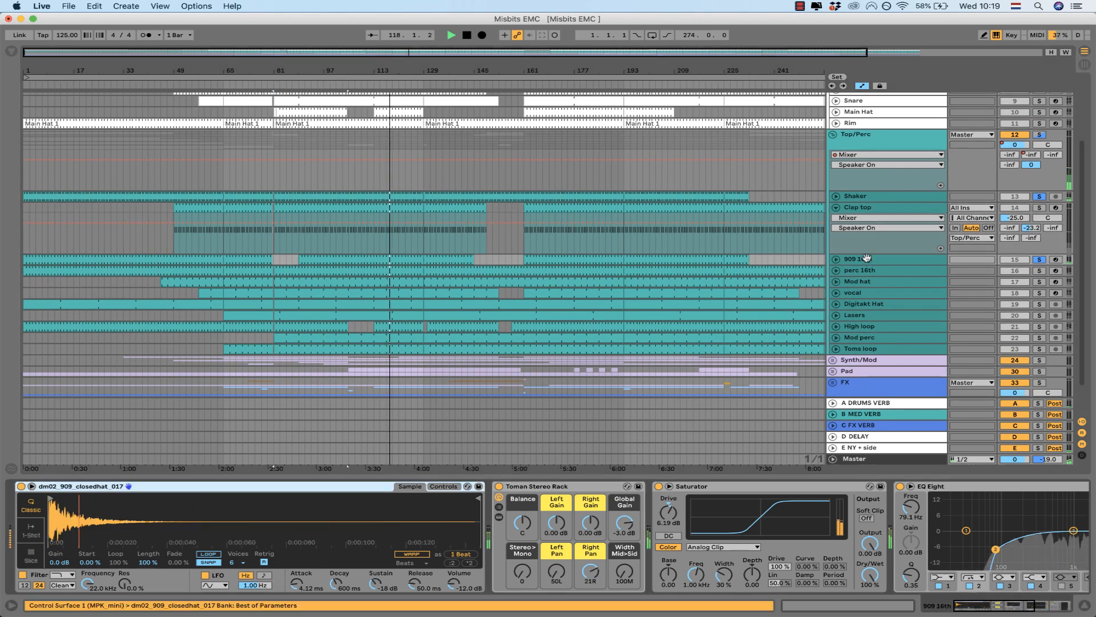
scroll(823, 542, right, 10)
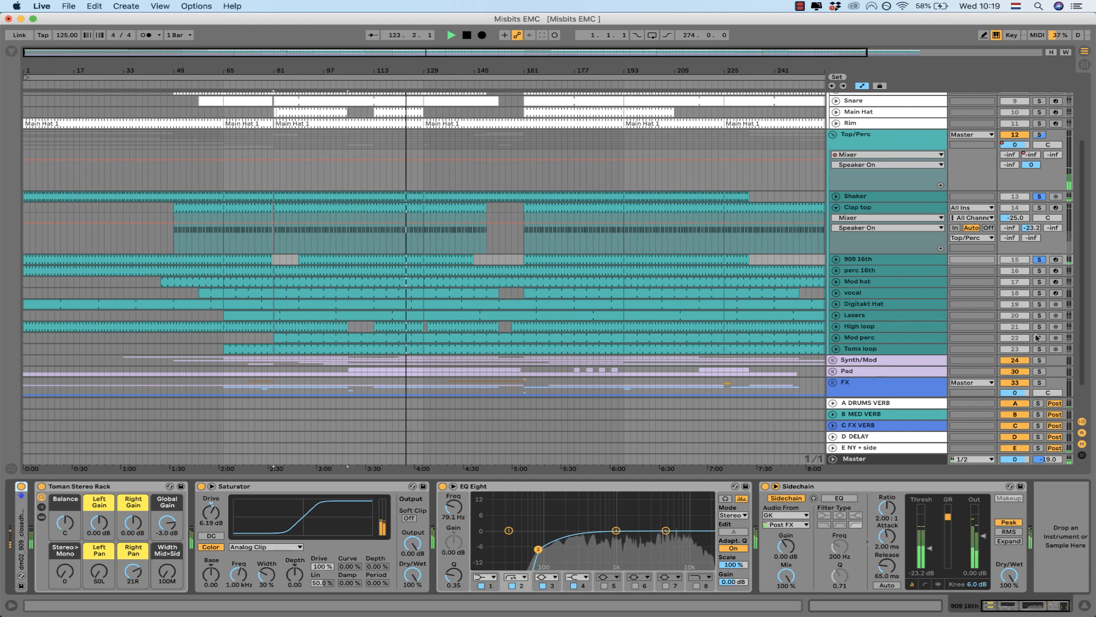
Step: Switch the solo to the perc 16th track, view its device chain, and fold the track again
scroll(1037, 337, down, 2)
scroll(1037, 338, down, 1)
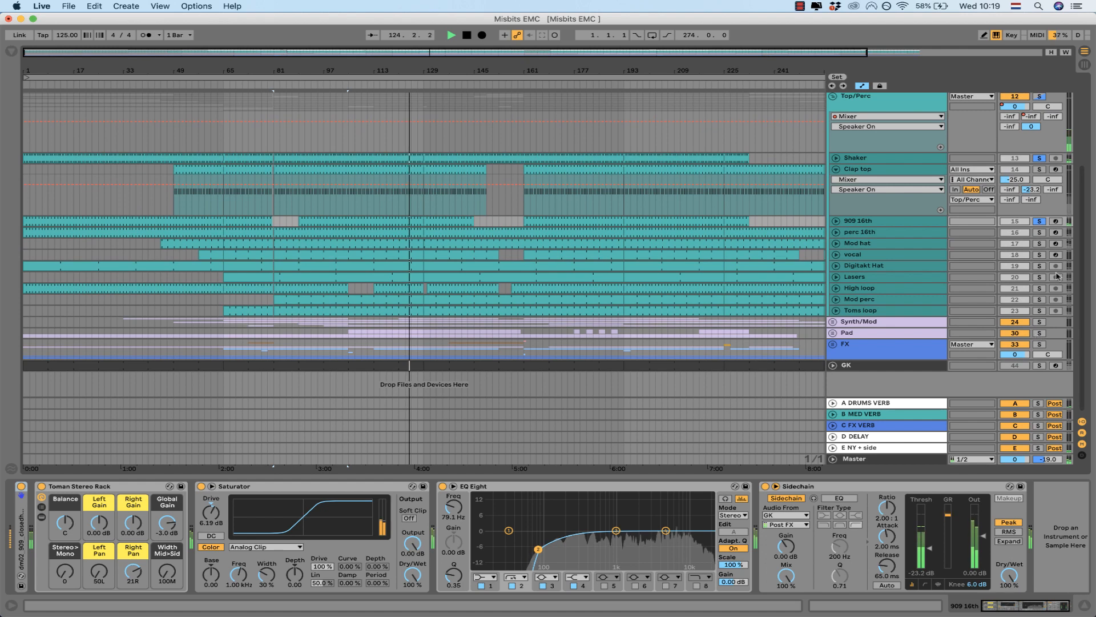
click(1040, 233)
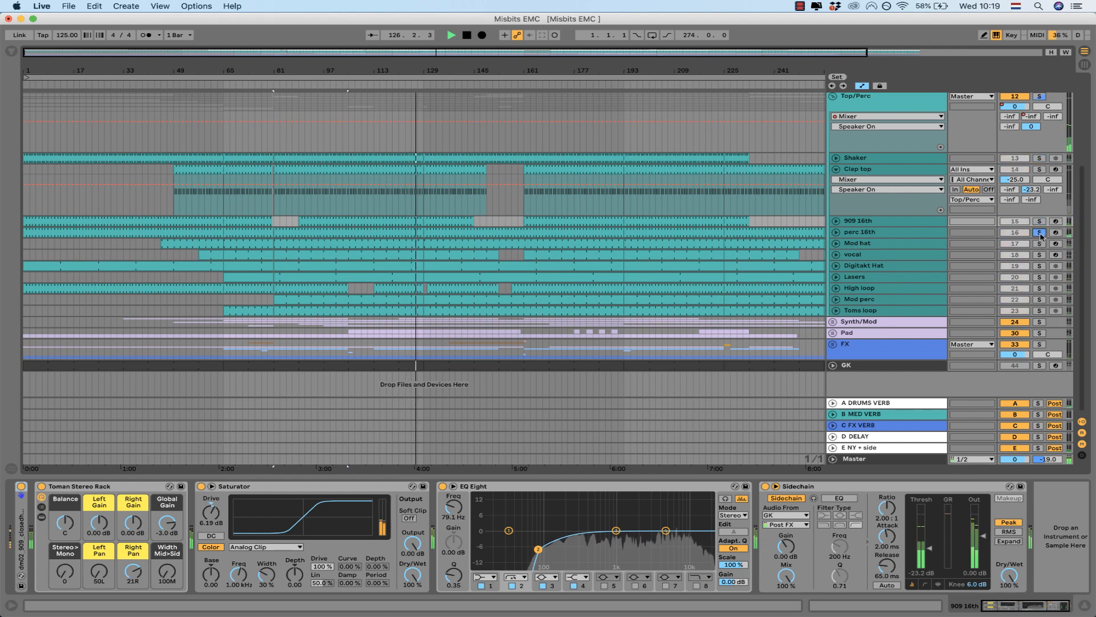
click(851, 234)
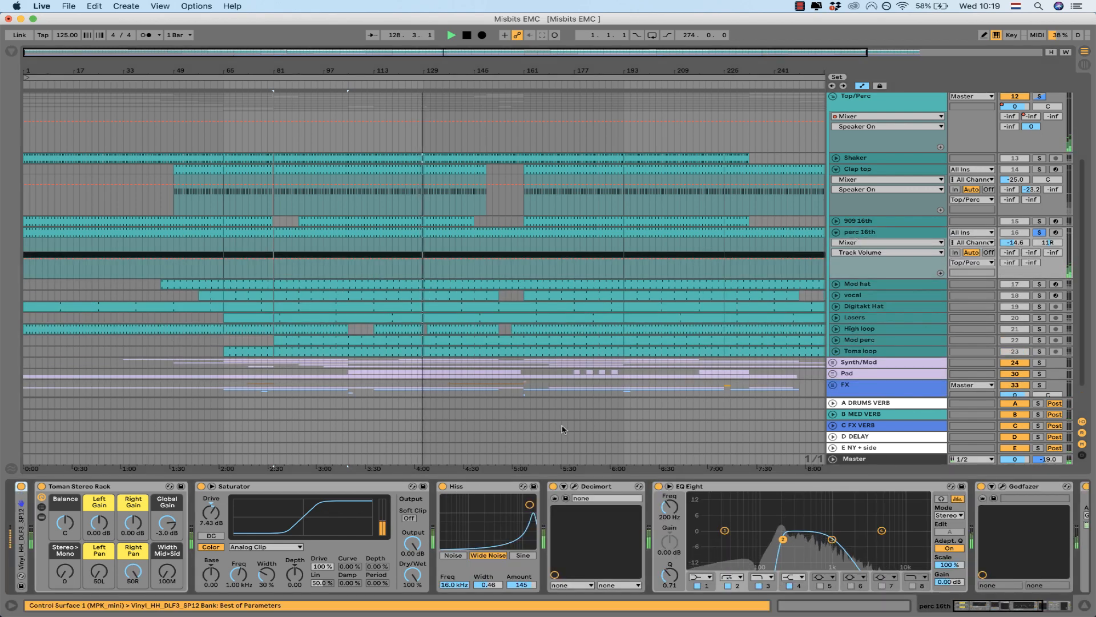
click(836, 232)
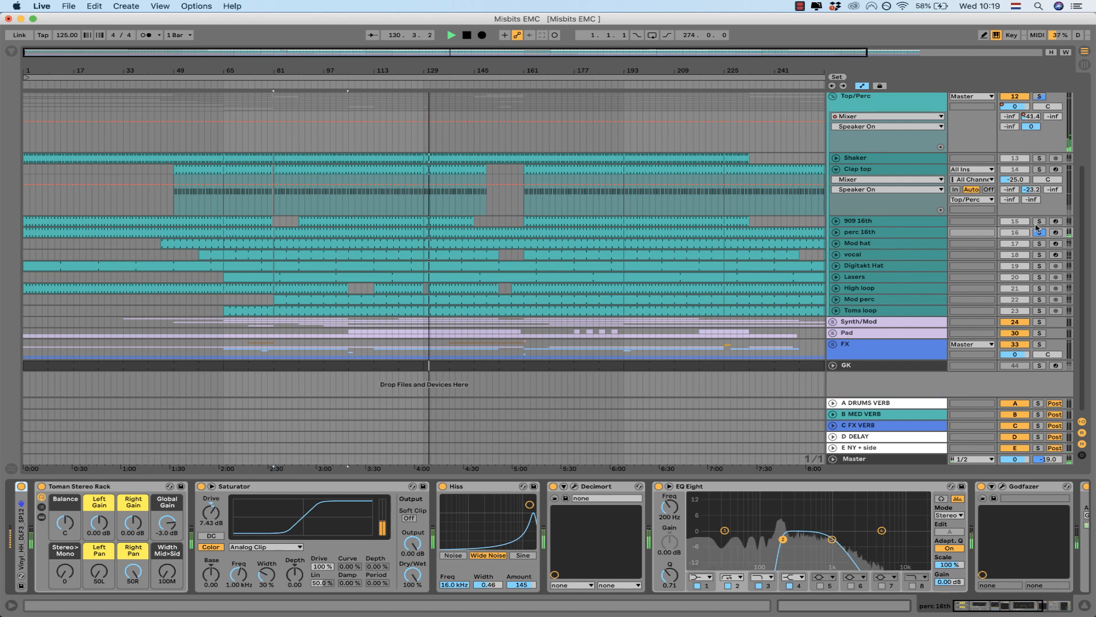
click(913, 234)
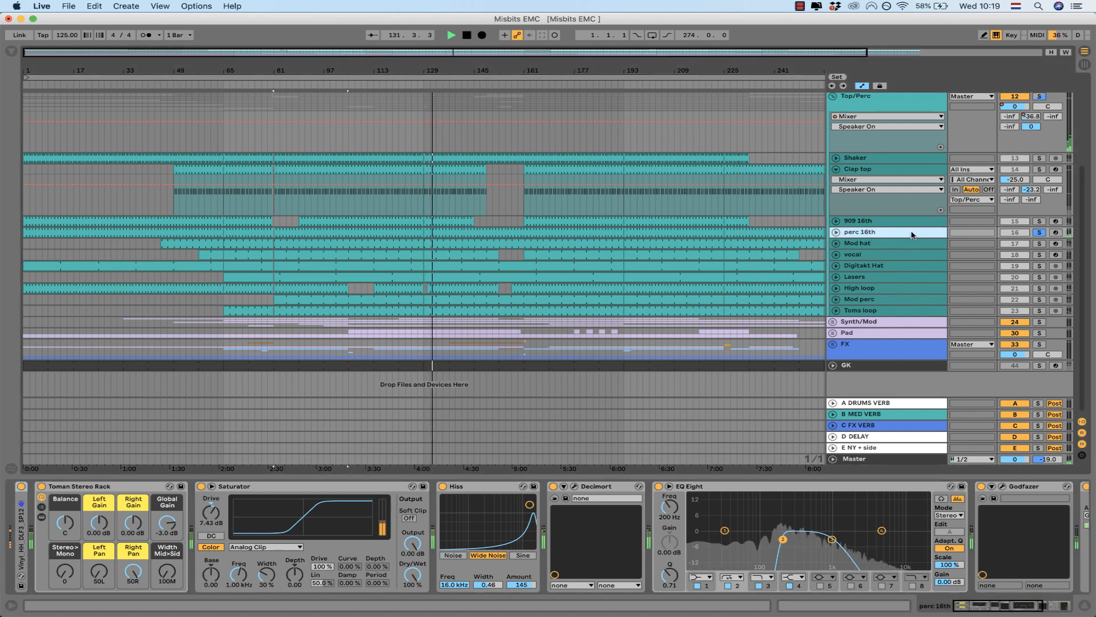
Step: Solo the 909 16th and Shaker tracks alongside perc 16th, switching their solos off and on to compare the layers
click(1039, 221)
click(1040, 158)
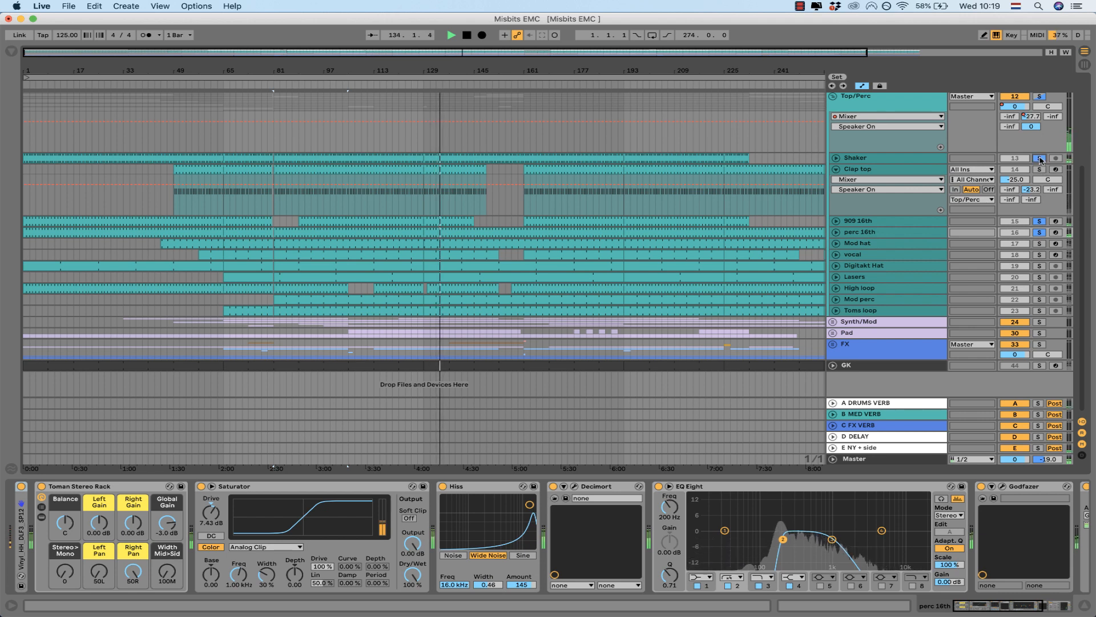
click(1040, 220)
click(1040, 159)
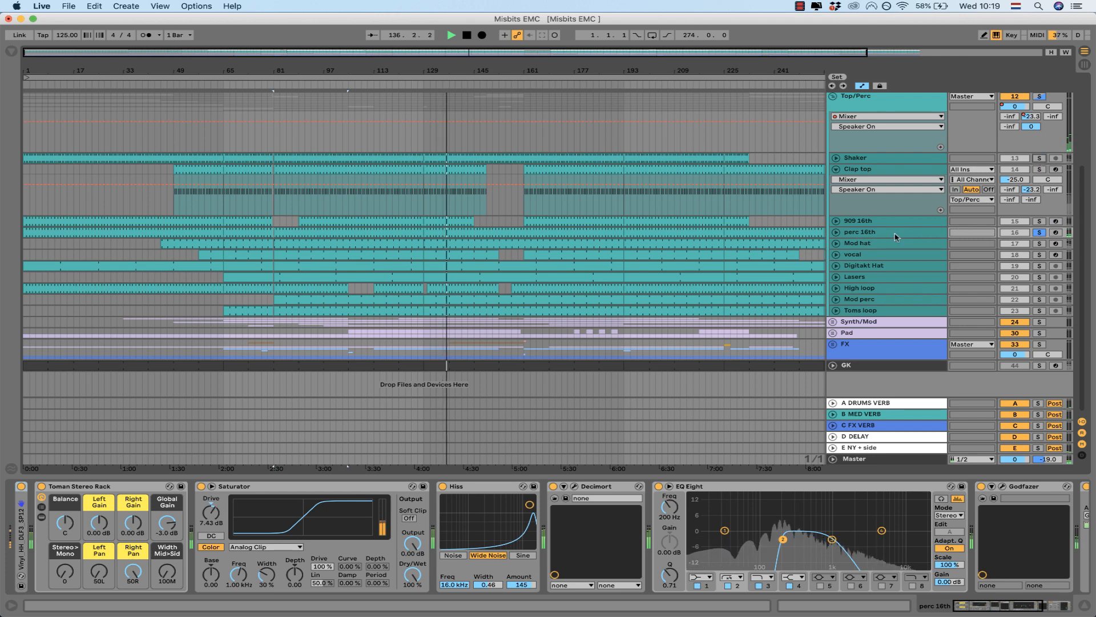
click(1040, 221)
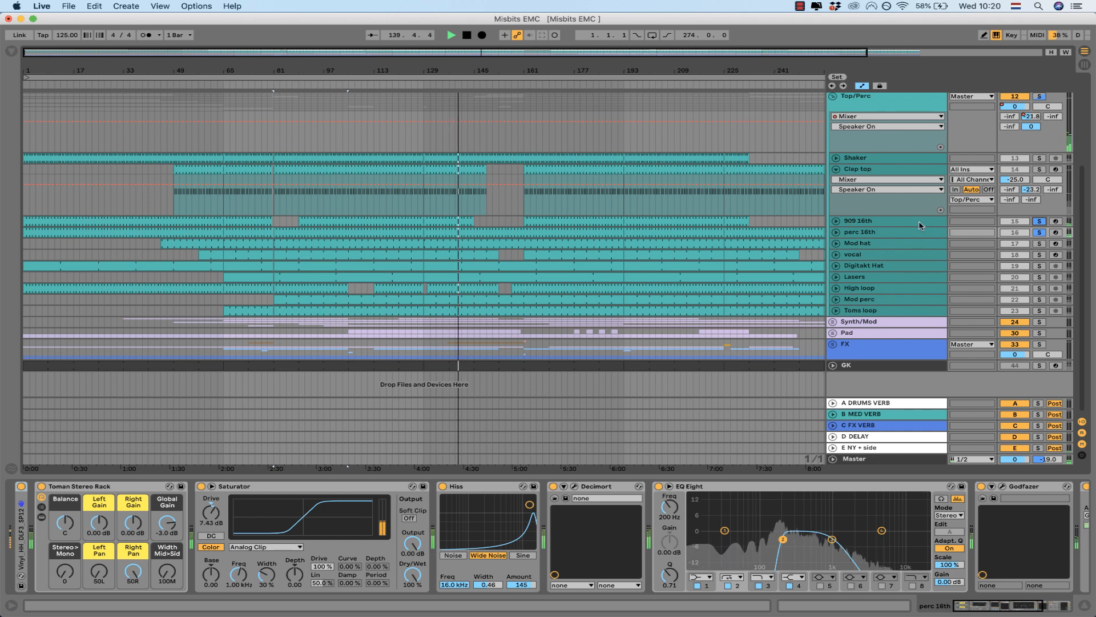
click(1038, 160)
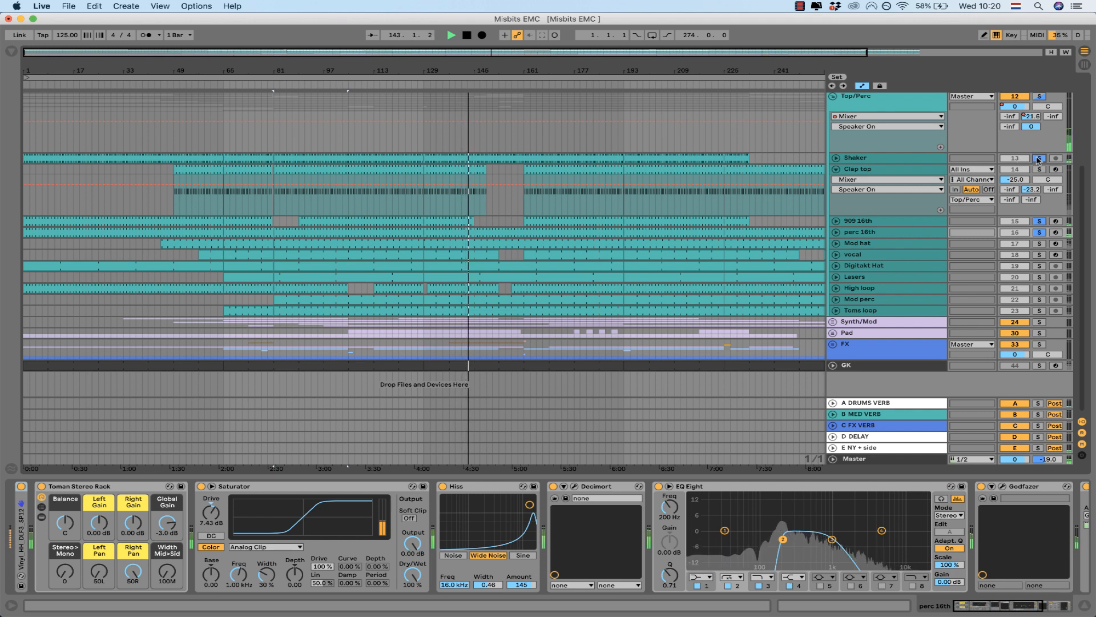
click(1039, 159)
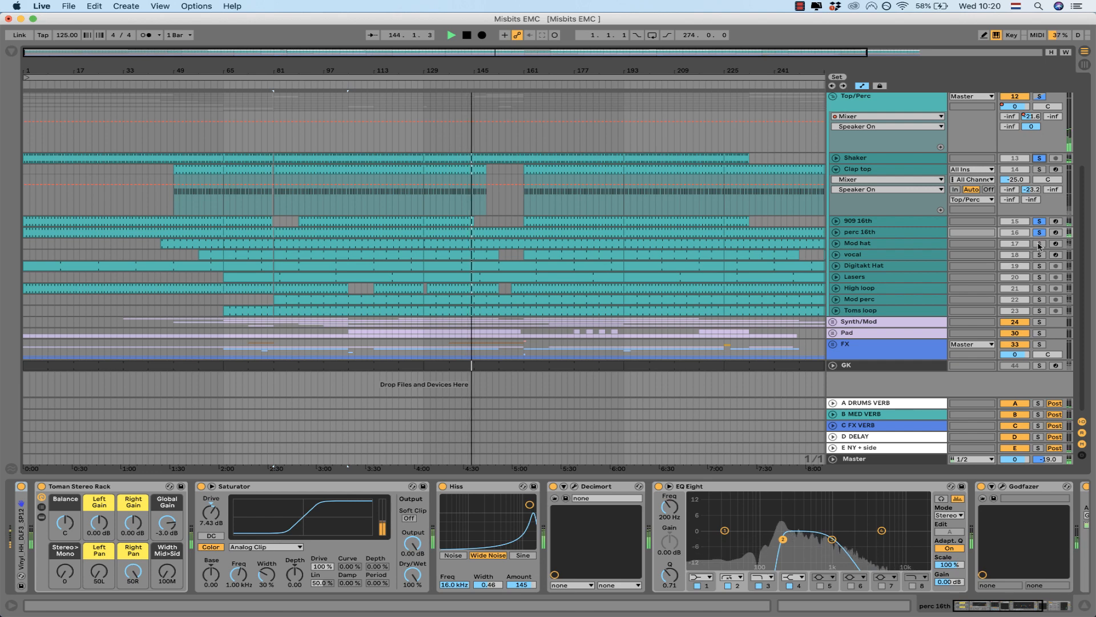
Step: Move the solo to Mod hat, restart playback, and unfold the track with its ARP Hat Loop_007 device expanded
scroll(1038, 246, up, 2)
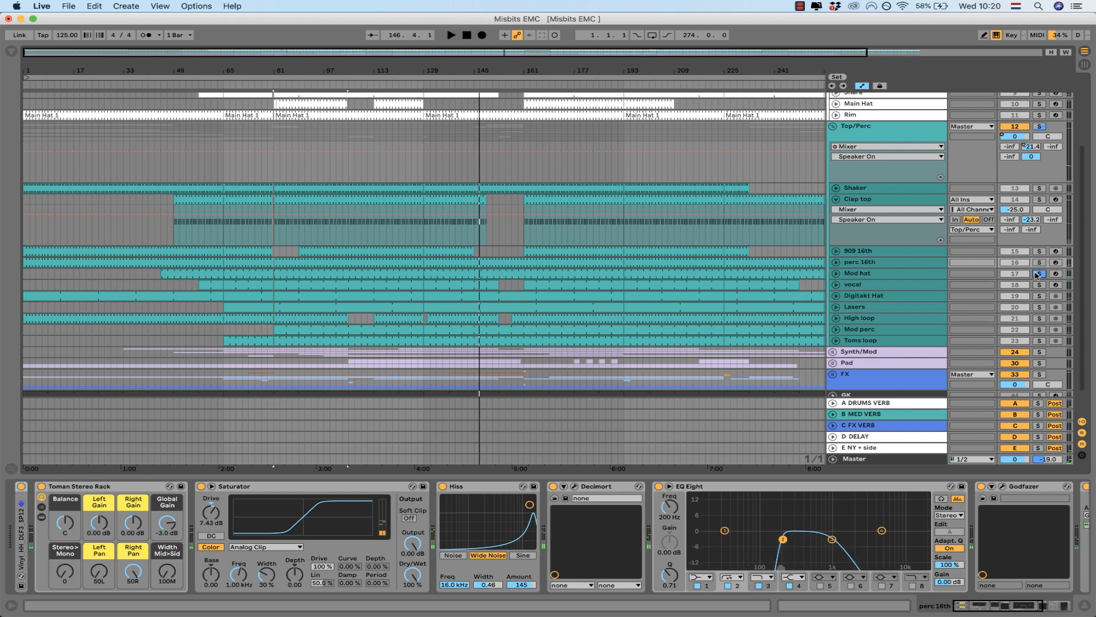
click(1037, 274)
key(space)
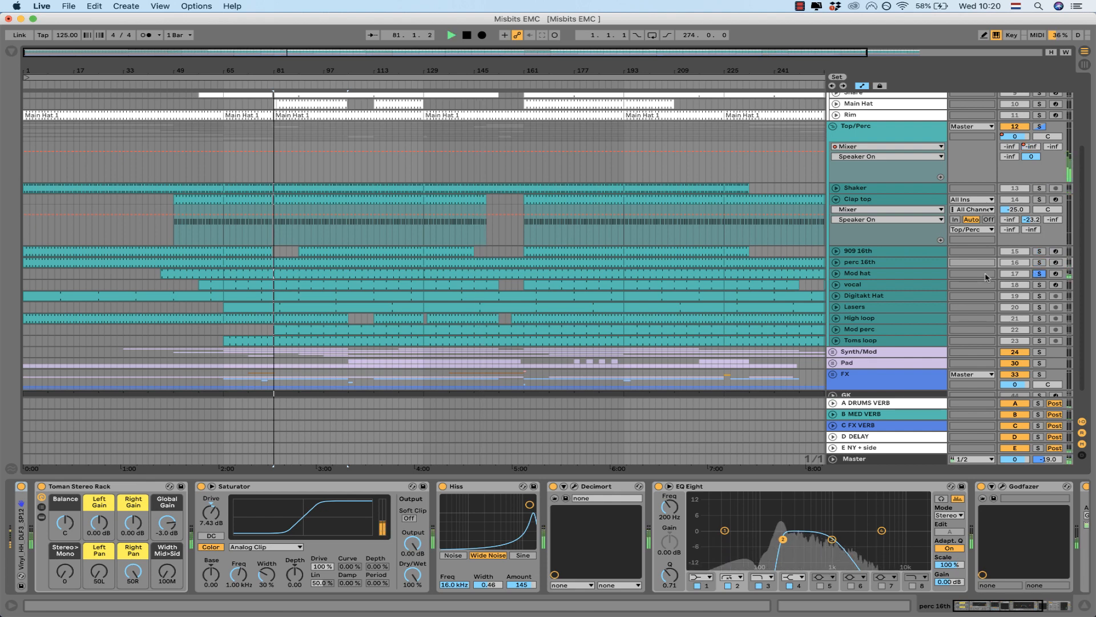
click(856, 273)
click(835, 273)
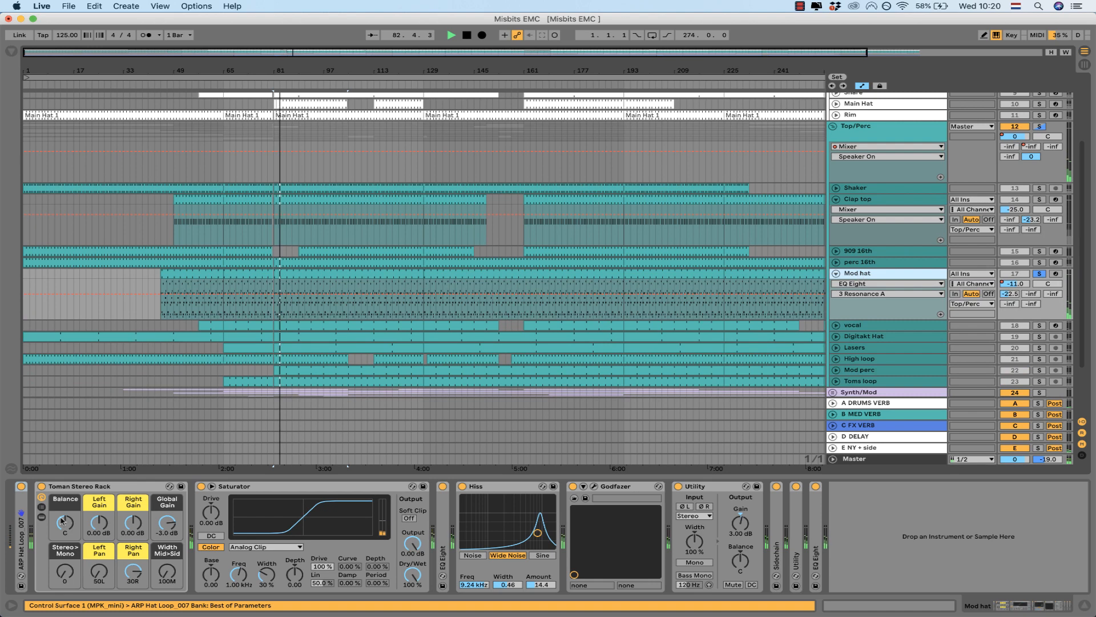
double_click(21, 531)
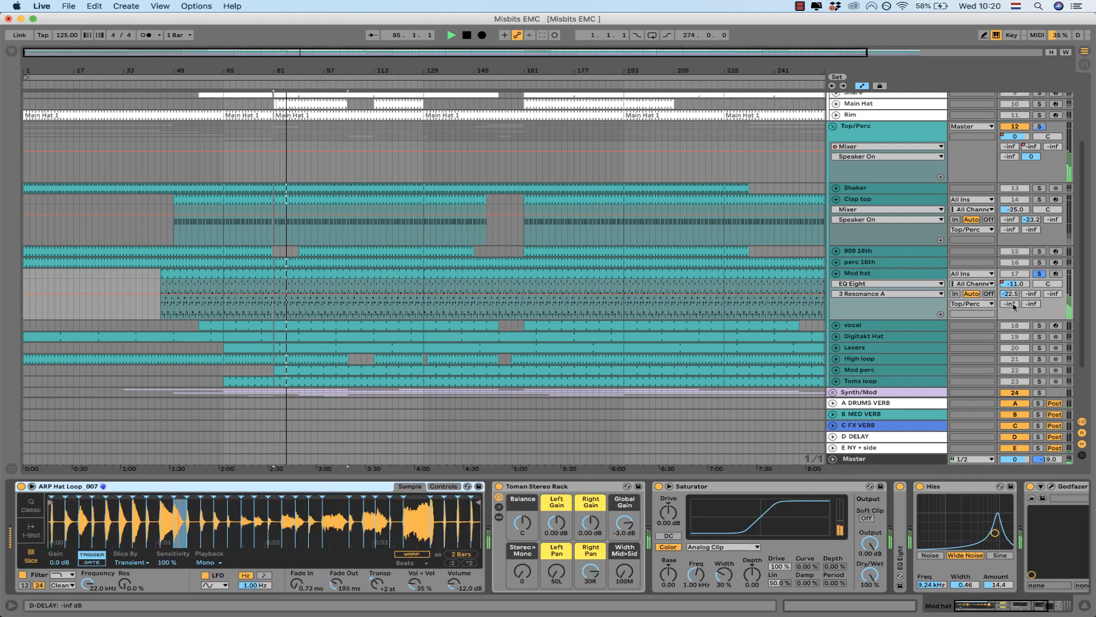
Step: Collapse the Saturator and Godfazer devices in the Mod hat chain
double_click(802, 487)
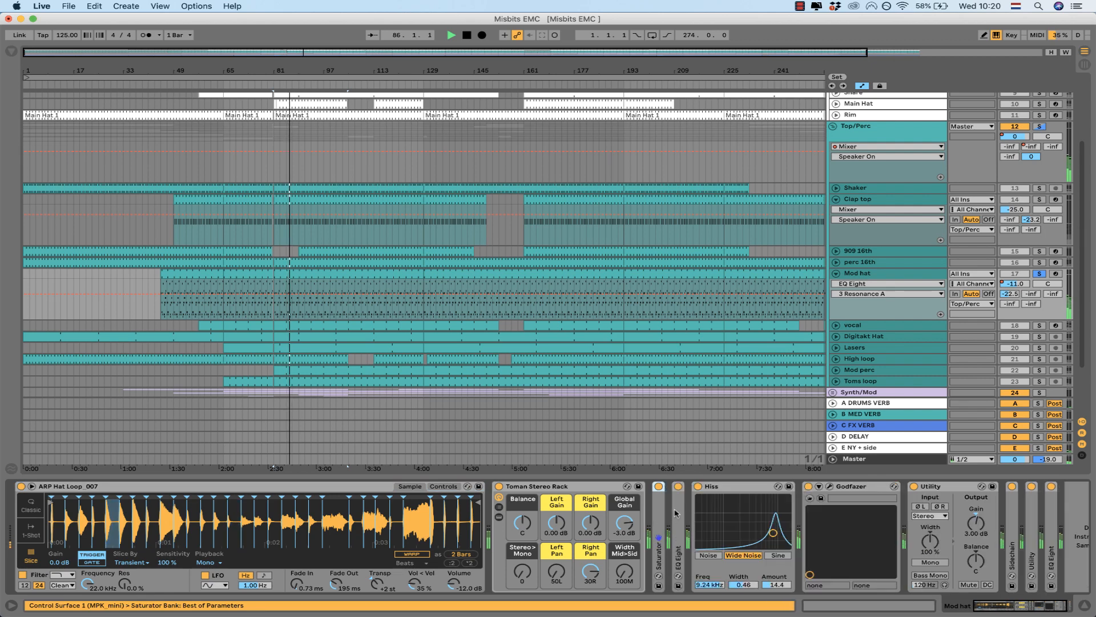
scroll(754, 503, right, 2)
double_click(832, 487)
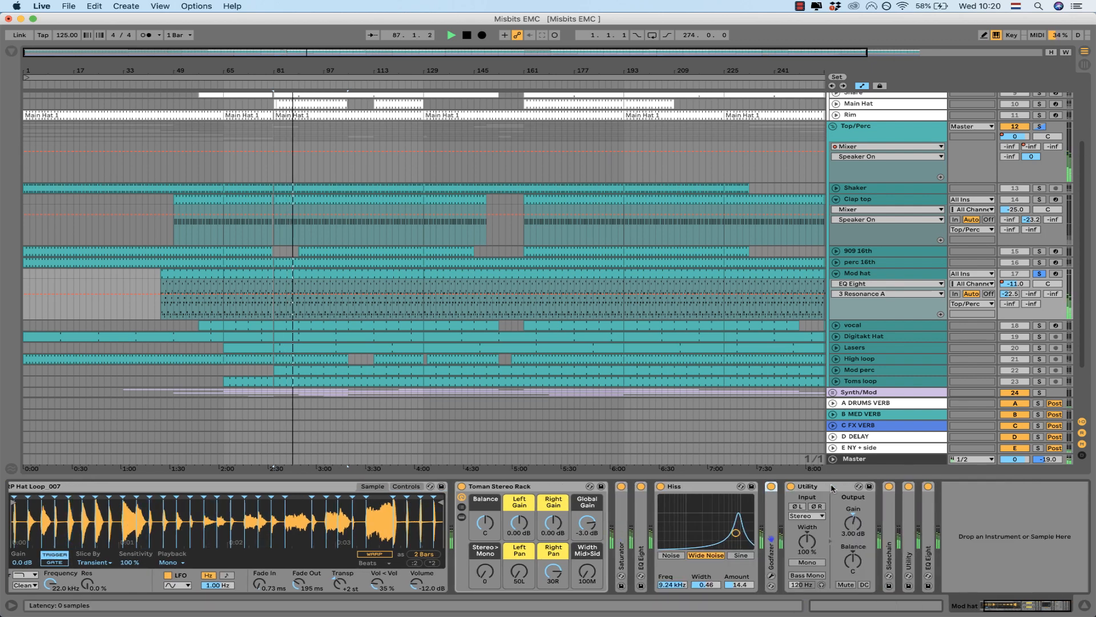
scroll(628, 542, left, 2)
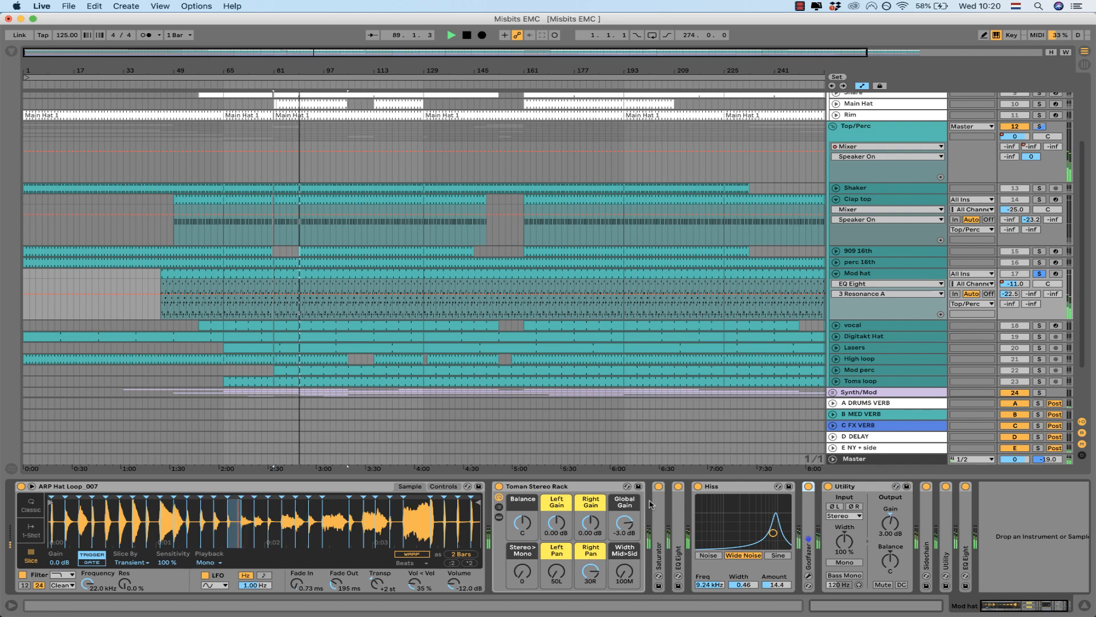
Step: Bypass and re-enable Hiss and Godfazer on Mod hat to compare the sound, and view Godfazer's plug-in window before closing it
click(698, 486)
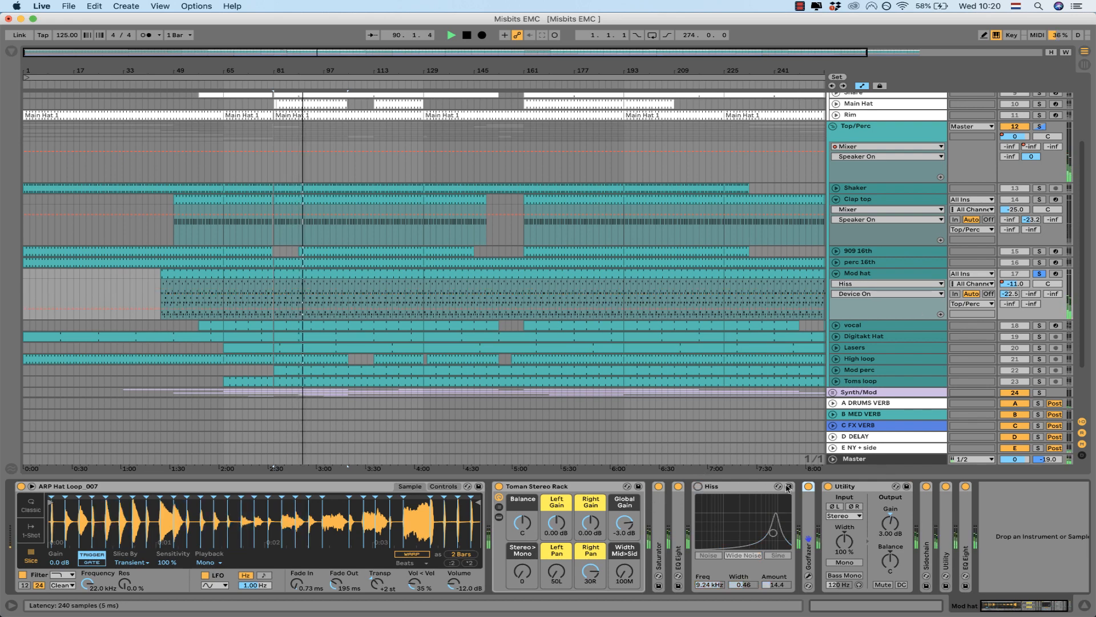
click(808, 486)
click(697, 486)
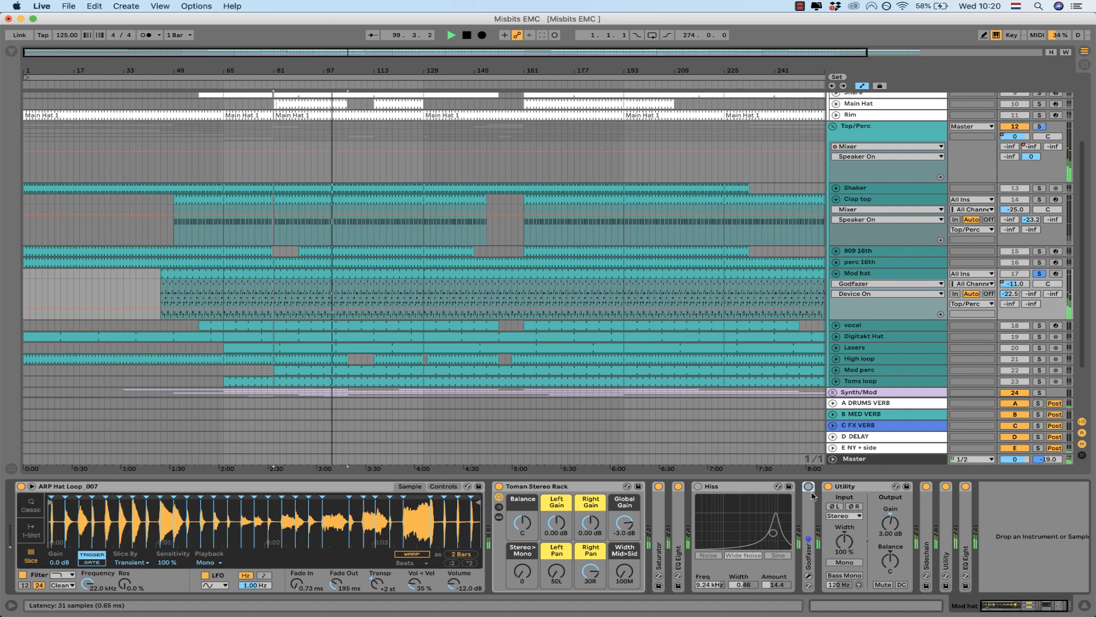
click(698, 486)
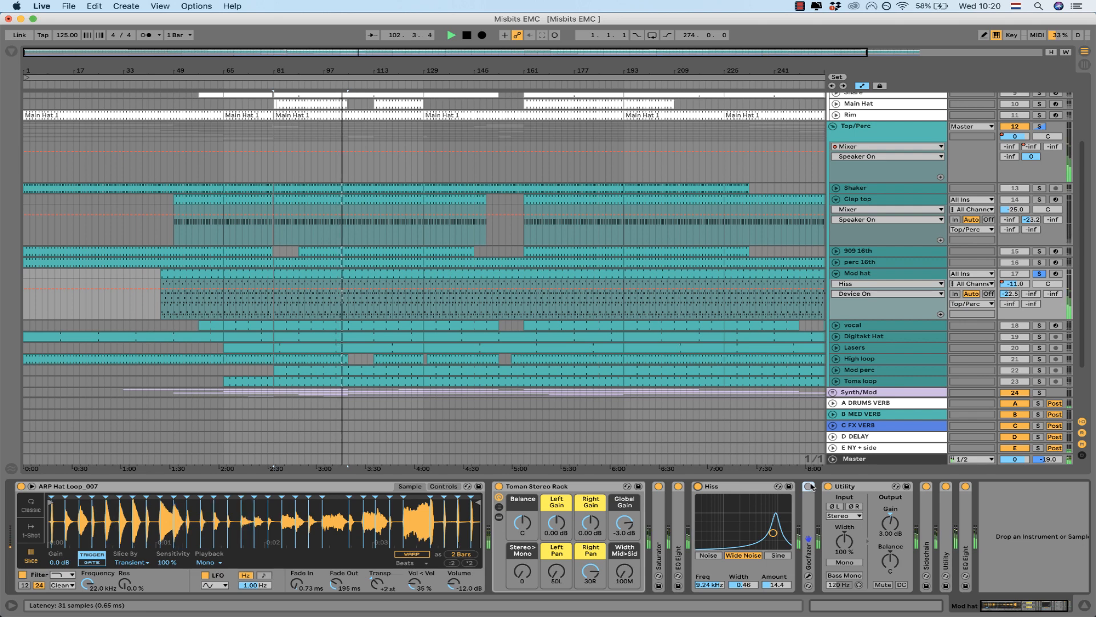
click(809, 486)
double_click(811, 487)
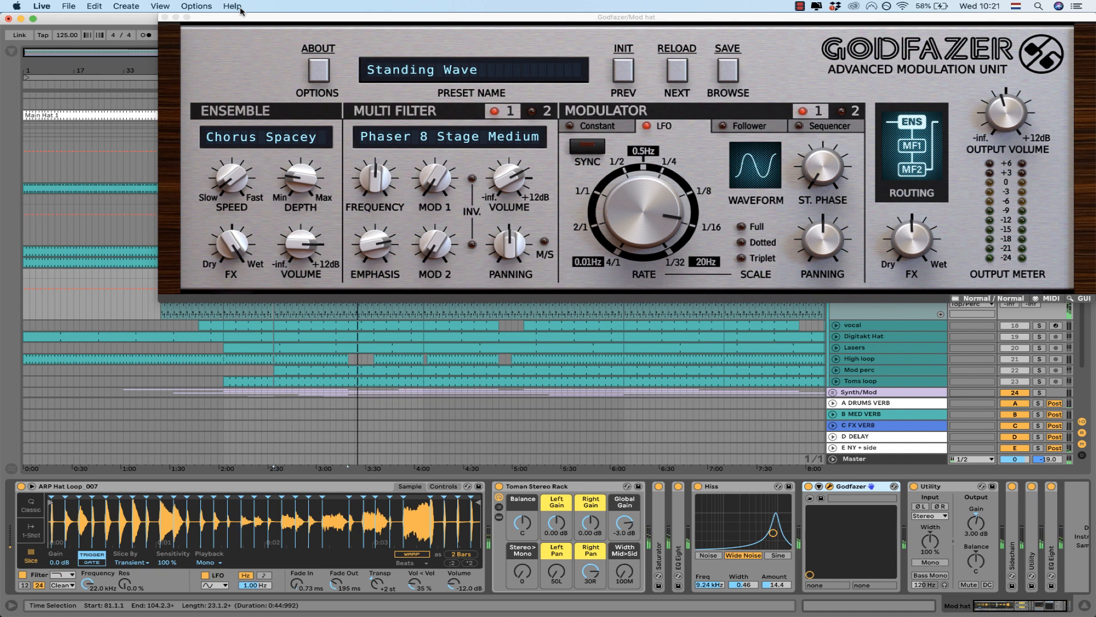
click(165, 17)
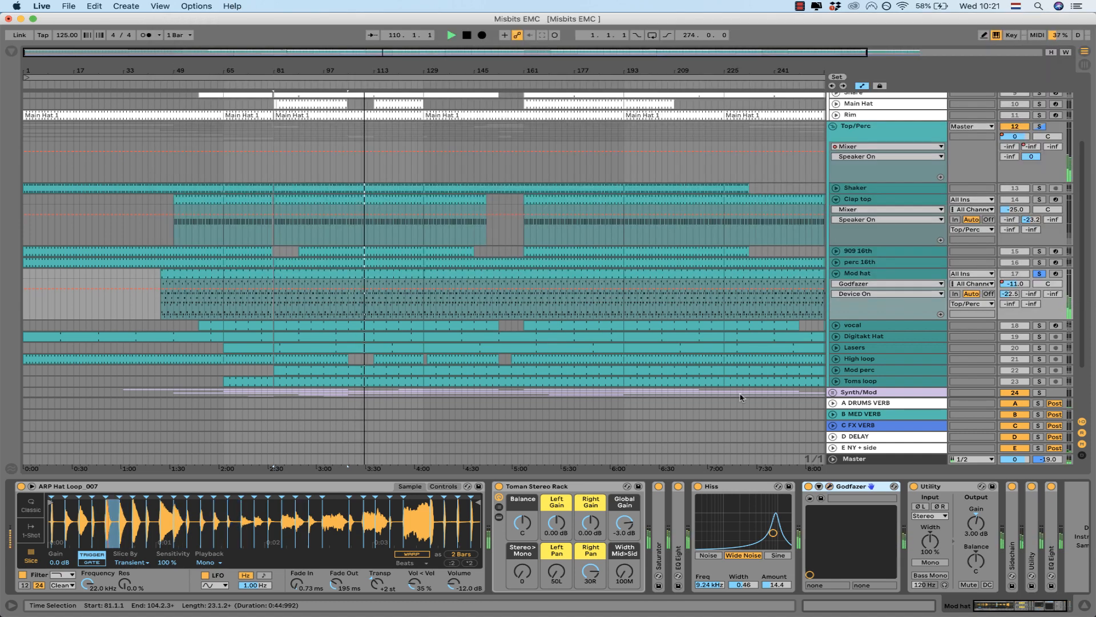
Step: Fold Mod hat, unfold the vocal track with its devices shown, and play it soloed from the loop start
scroll(834, 228, down, 2)
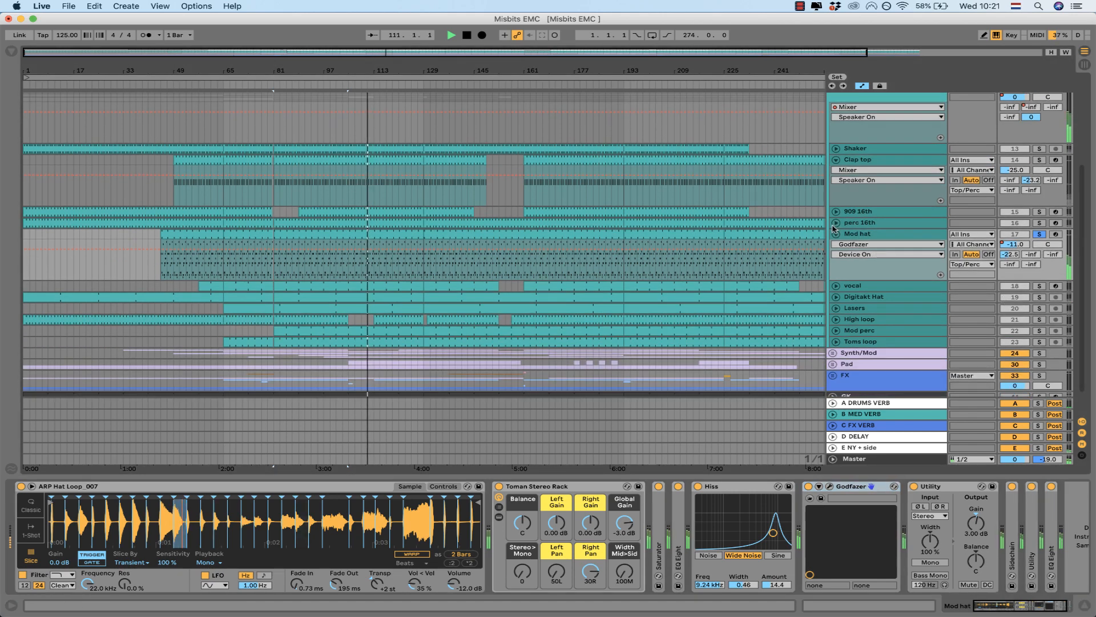
click(836, 233)
click(920, 249)
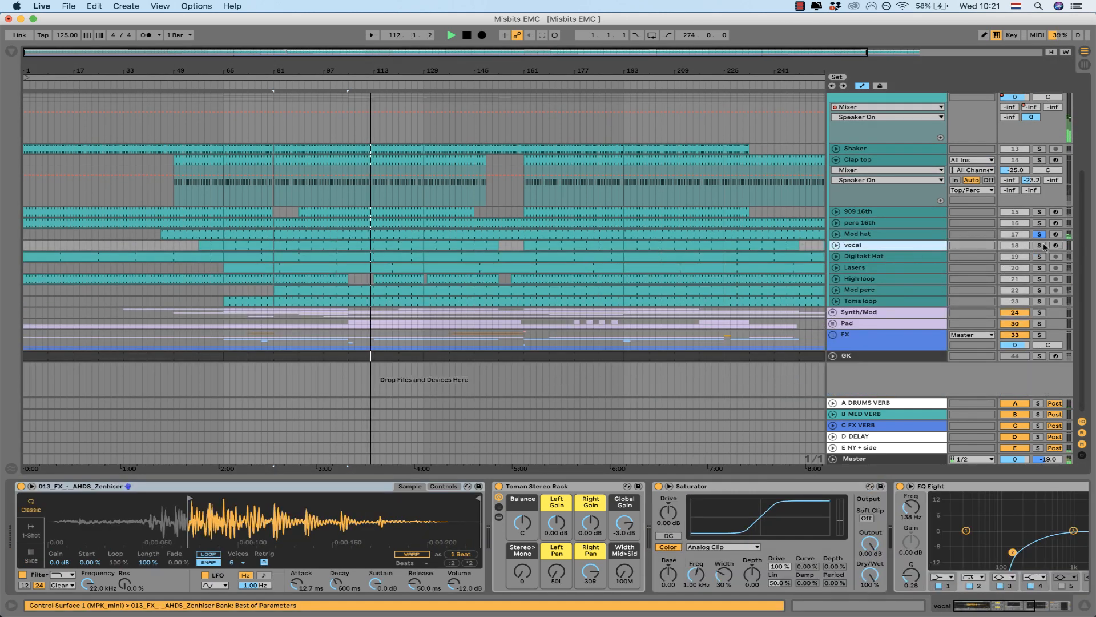
click(836, 245)
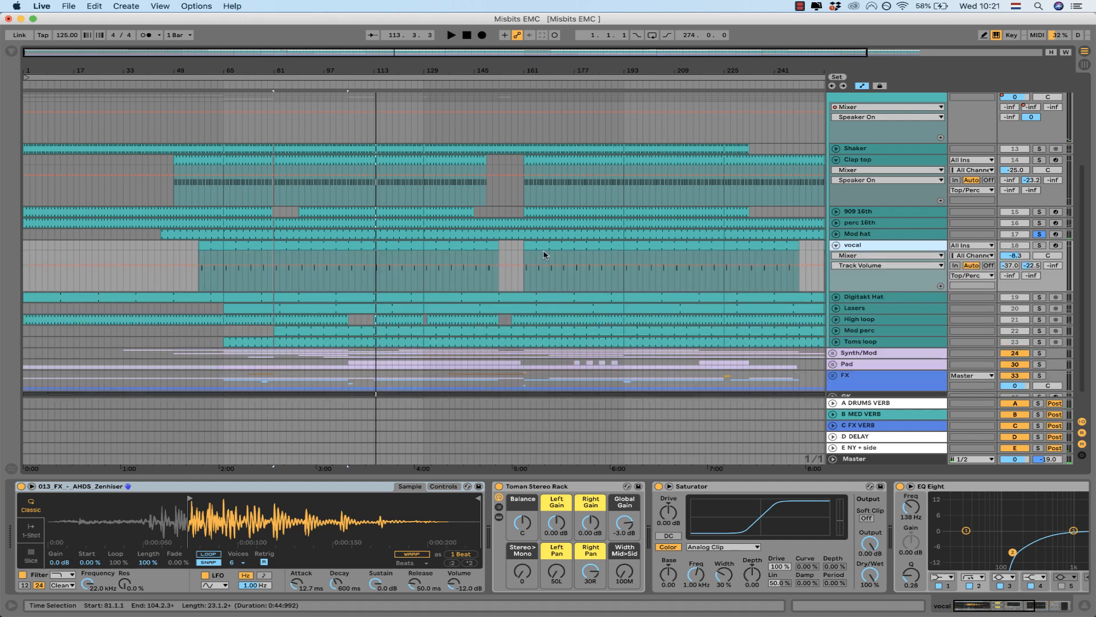
click(1038, 246)
key(space)
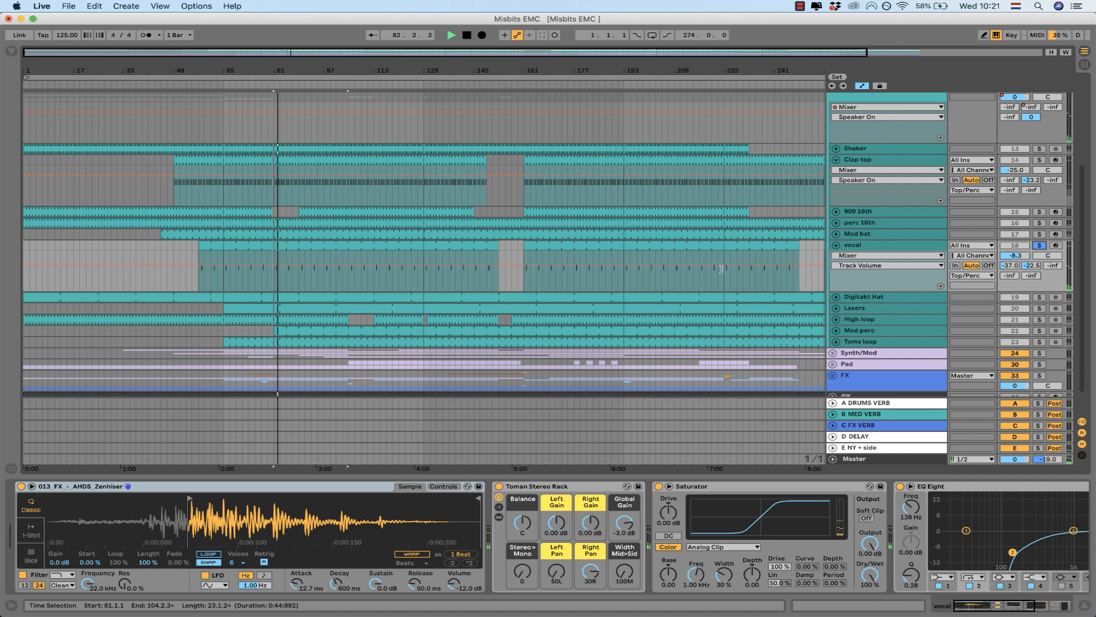
Step: Play the vocal soloed together with Clap top and the Drums Clap, and show the vocal's device chain through to its Sidechain compressor
key(space)
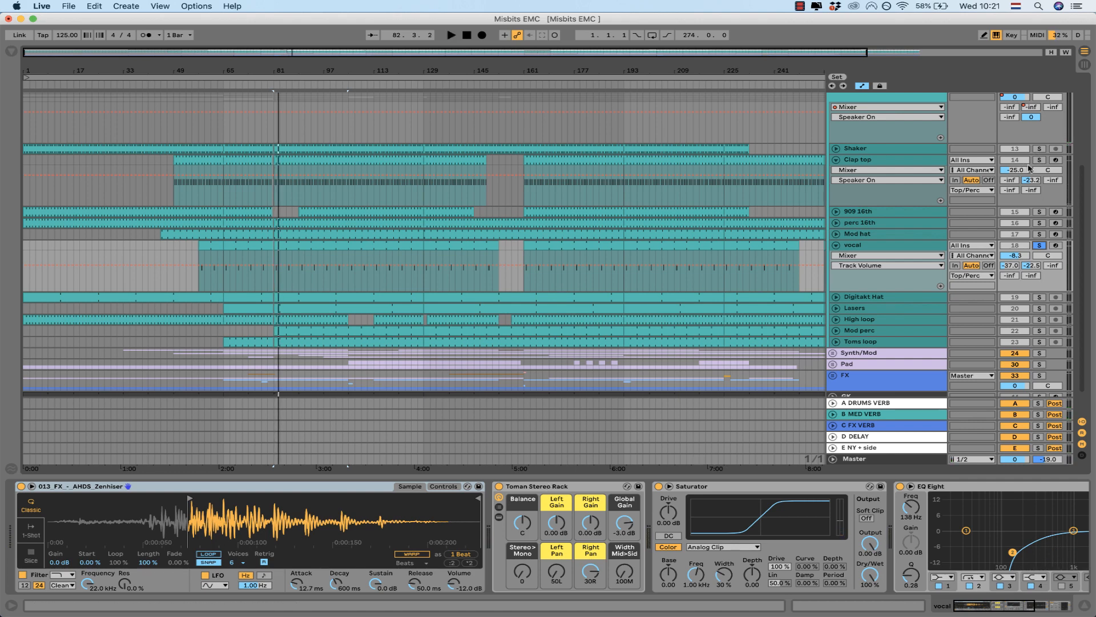
key(space)
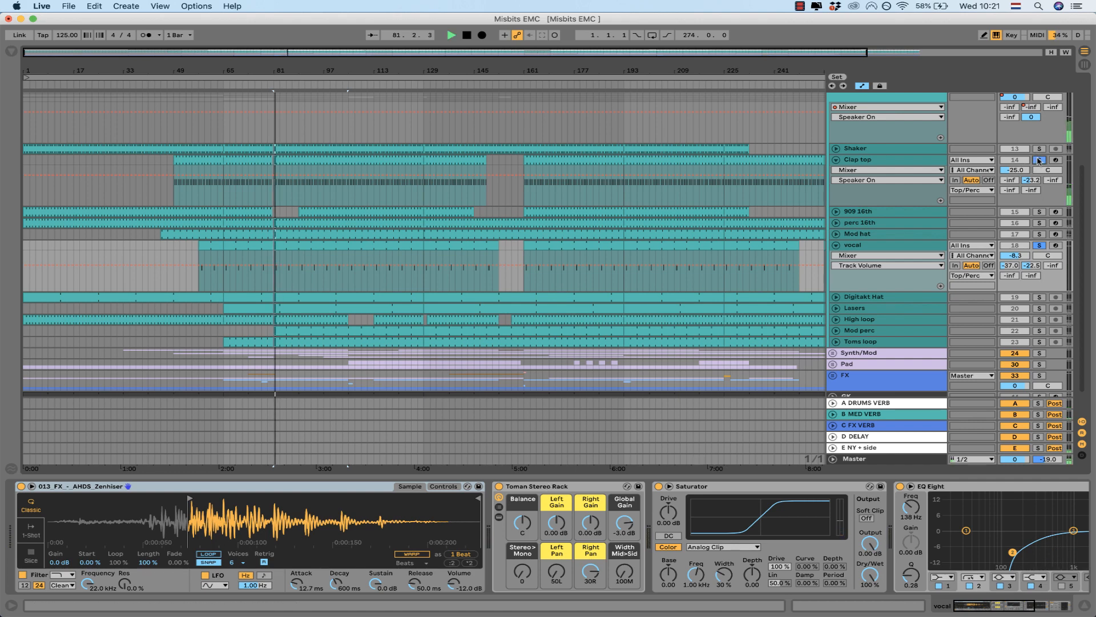
key(space)
scroll(1037, 158, up, 5)
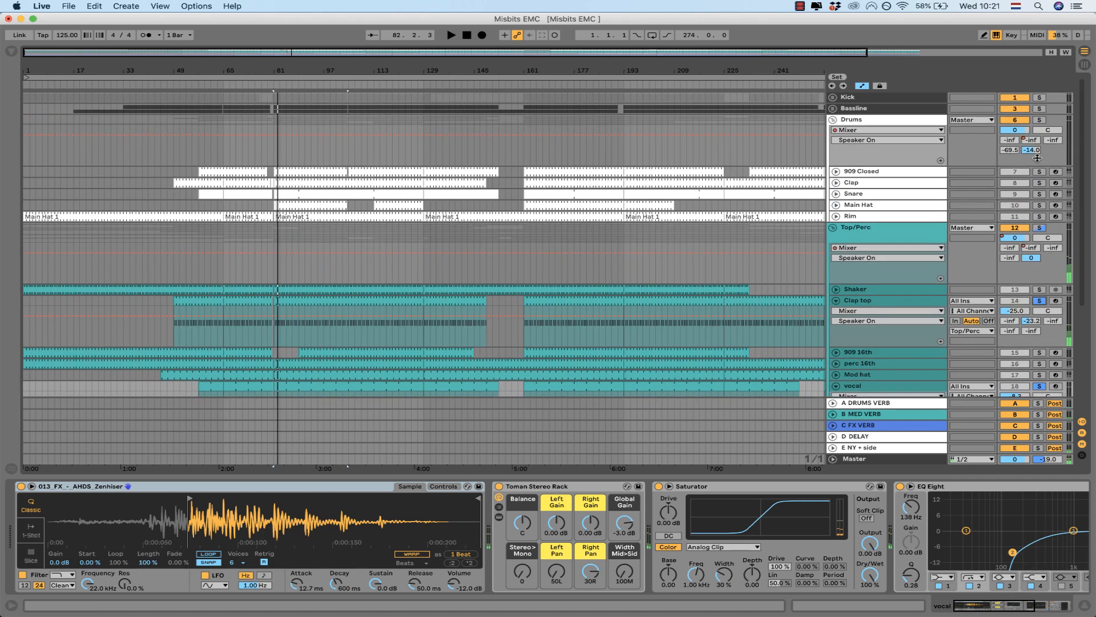
key(space)
scroll(1041, 183, down, 3)
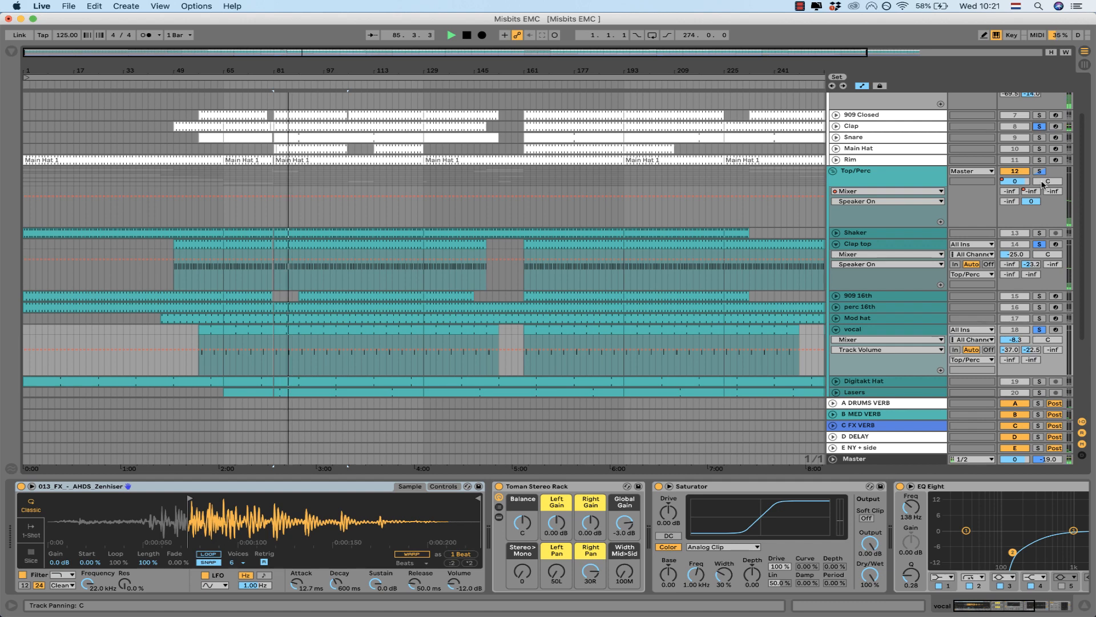
key(space)
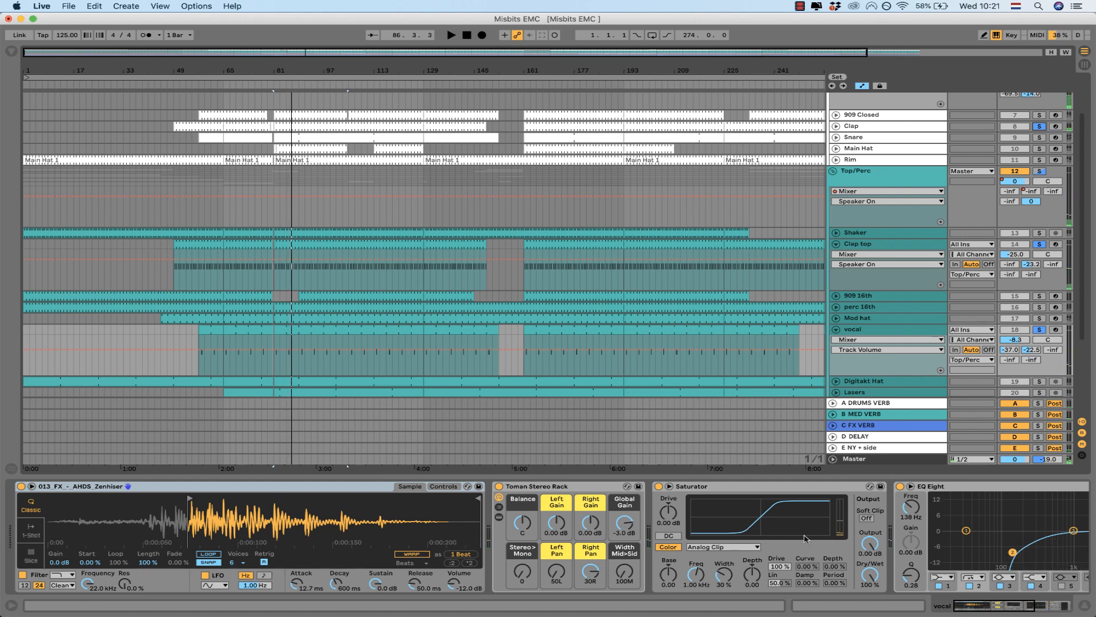
scroll(804, 539, right, 10)
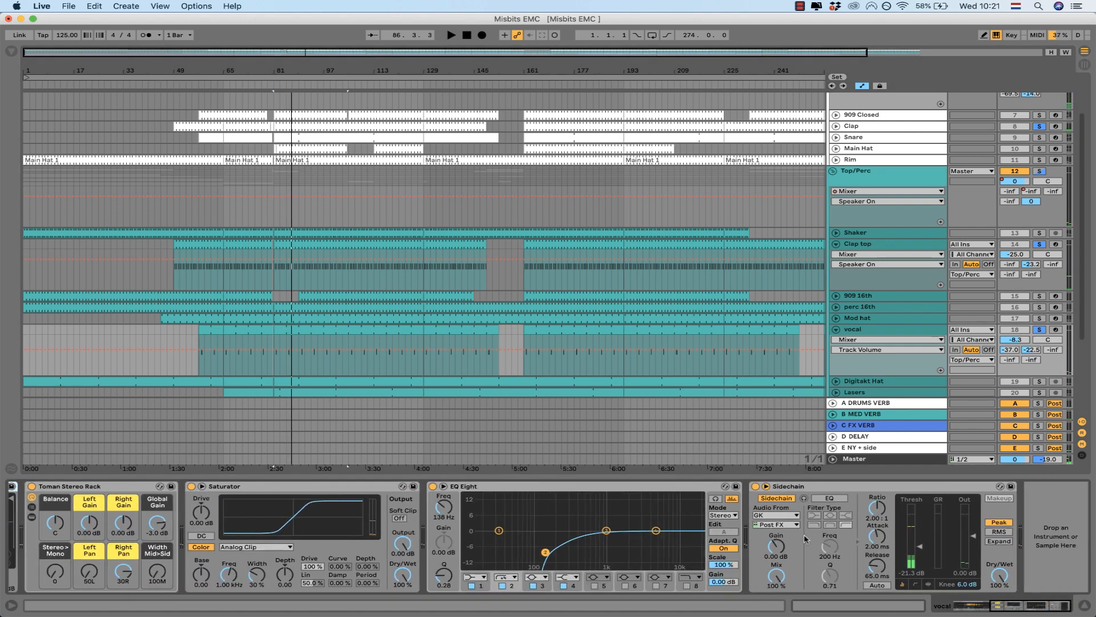
Step: Clear all the solos, restart playback of the full mix, and fold the Clap top and vocal tracks
click(1039, 330)
key(space)
click(836, 243)
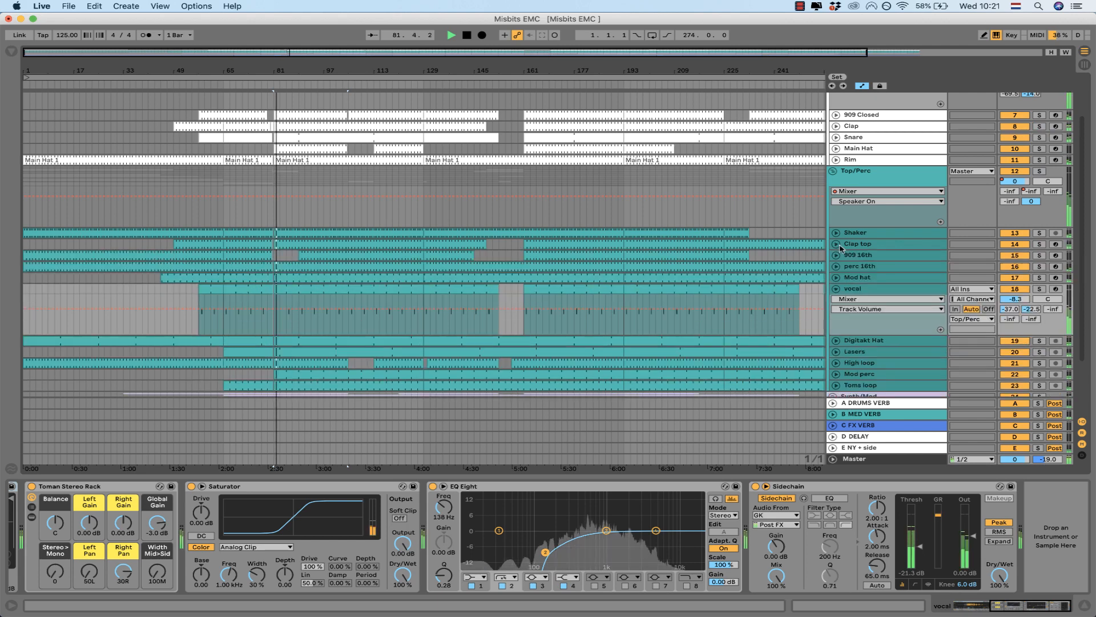
click(850, 279)
click(837, 289)
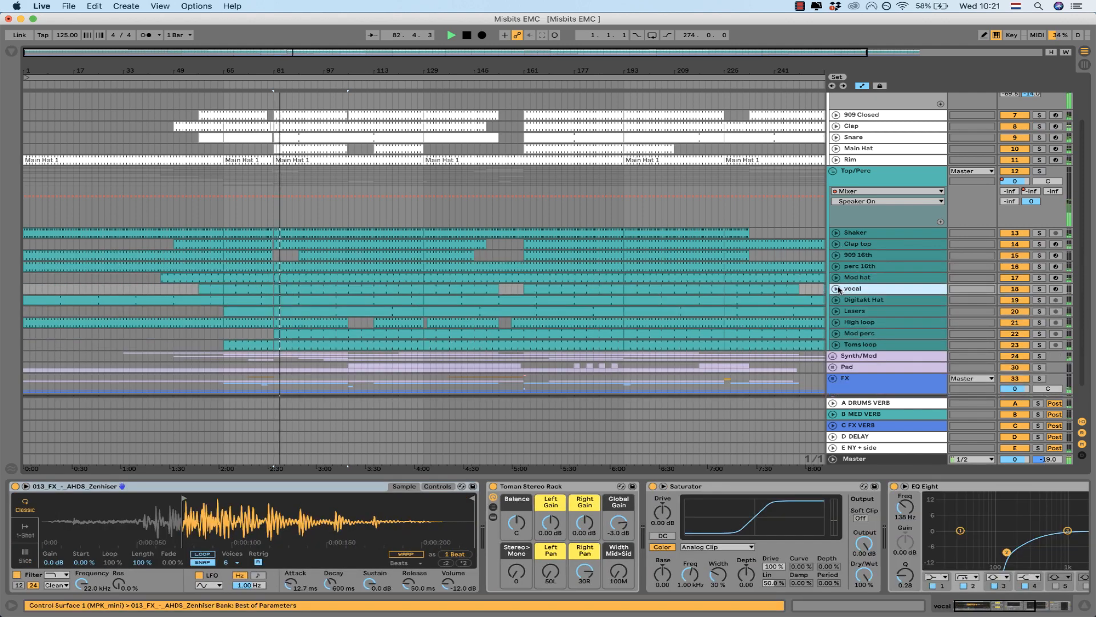
Step: Show the Digitakt Hat device chain, unfold the track, and play it soloed
click(849, 300)
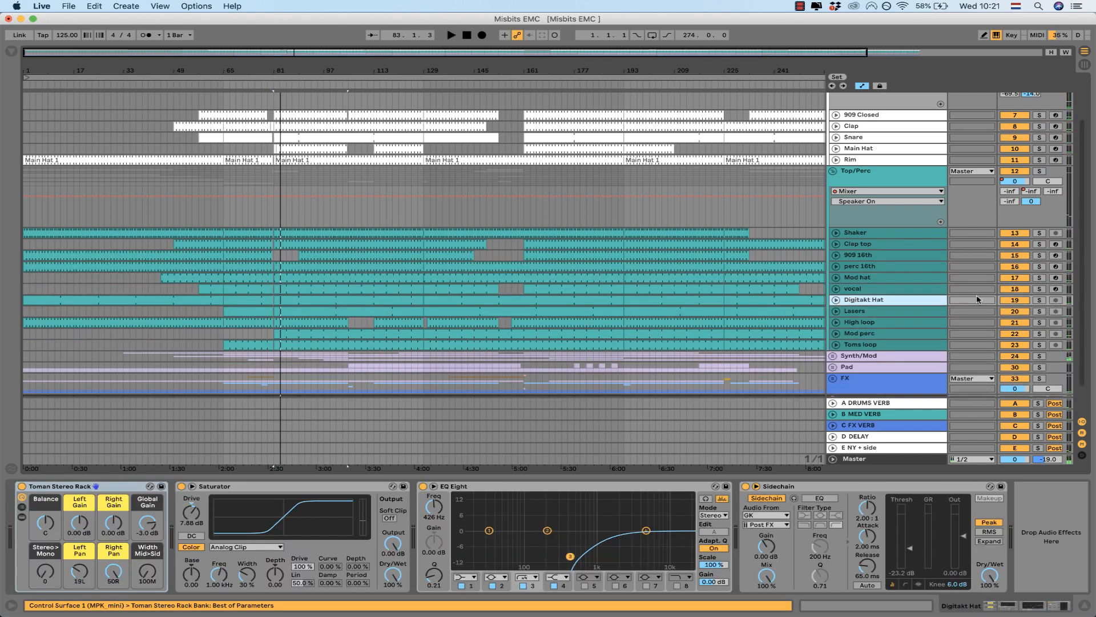
click(837, 301)
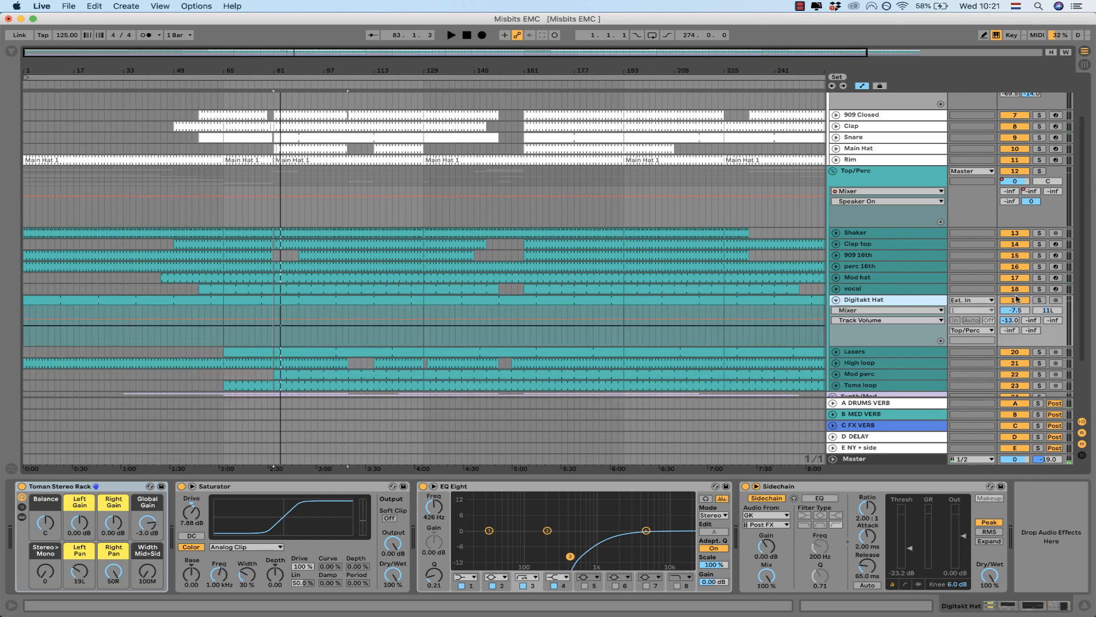
click(1044, 301)
key(space)
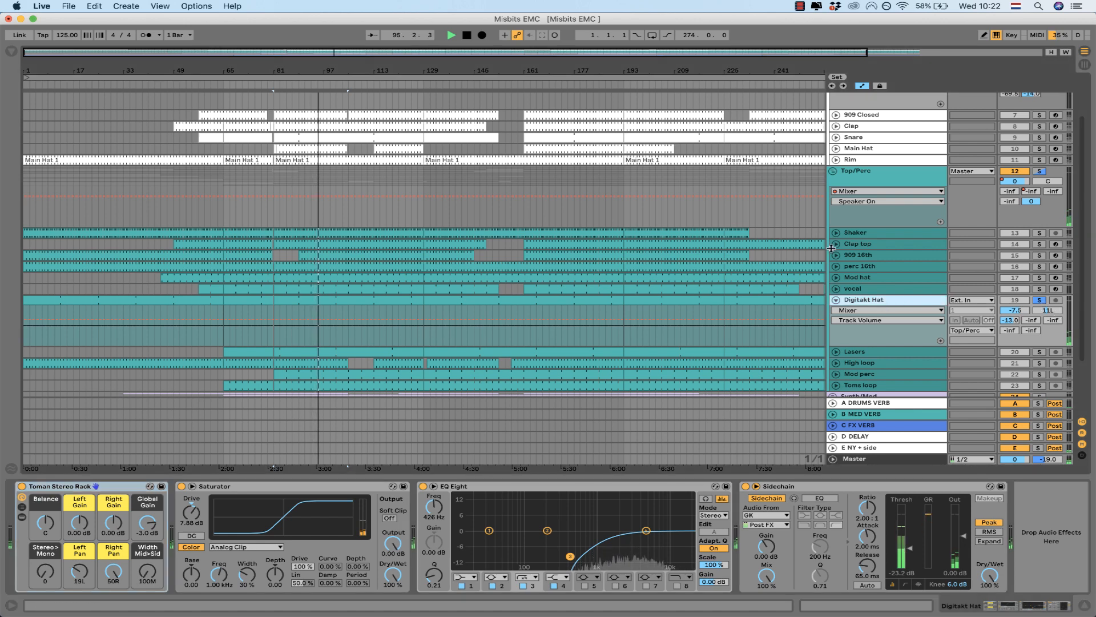
Step: Move the solo to the Lasers track and show its device chain
scroll(840, 251, down, 3)
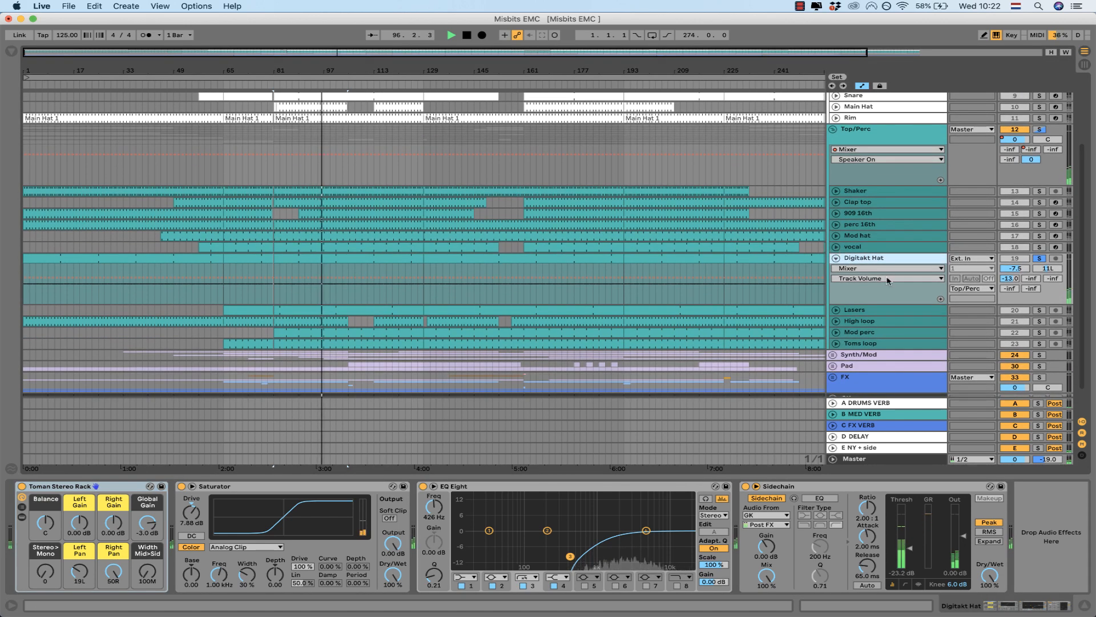
click(1039, 310)
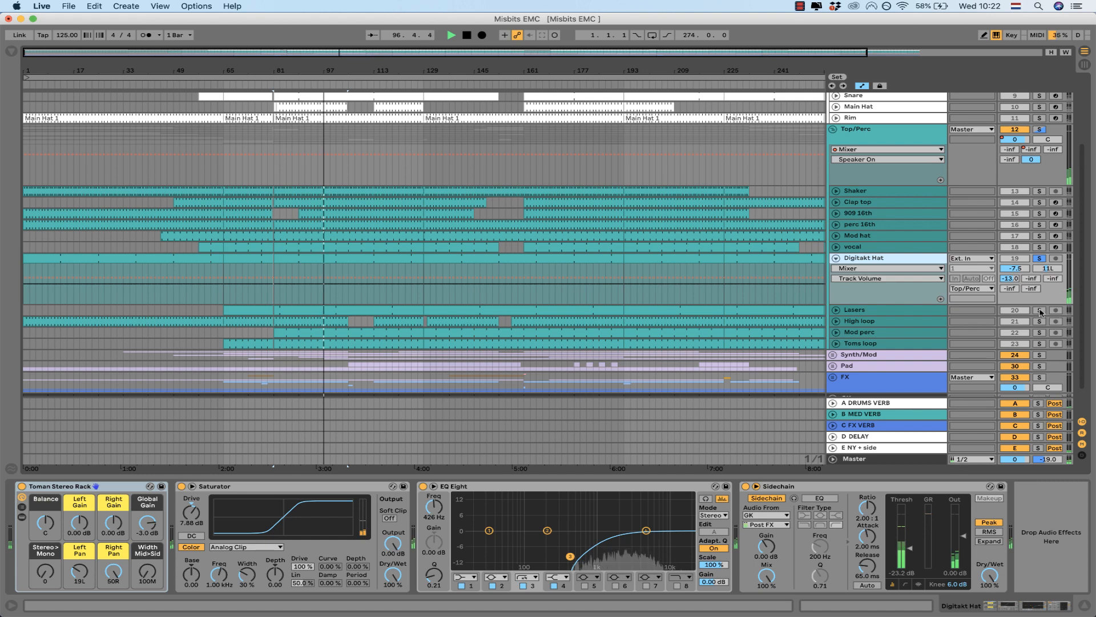
click(898, 314)
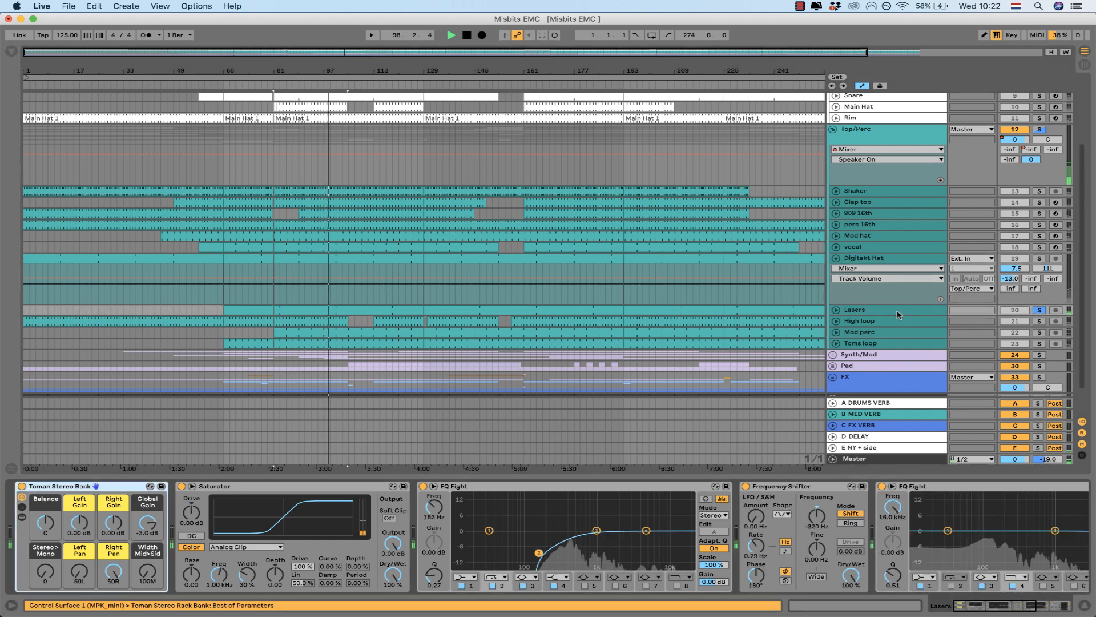
Step: Unfold the Lasers track, inspect the sample of its clip between bars 81 and 129, and hide the clip view
click(836, 310)
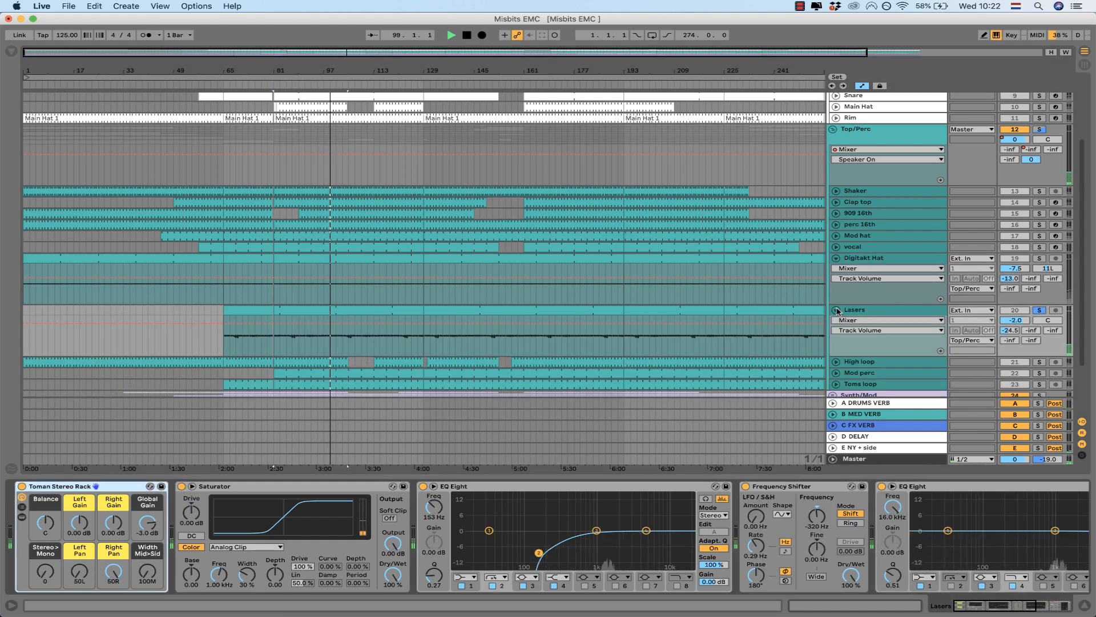
double_click(355, 306)
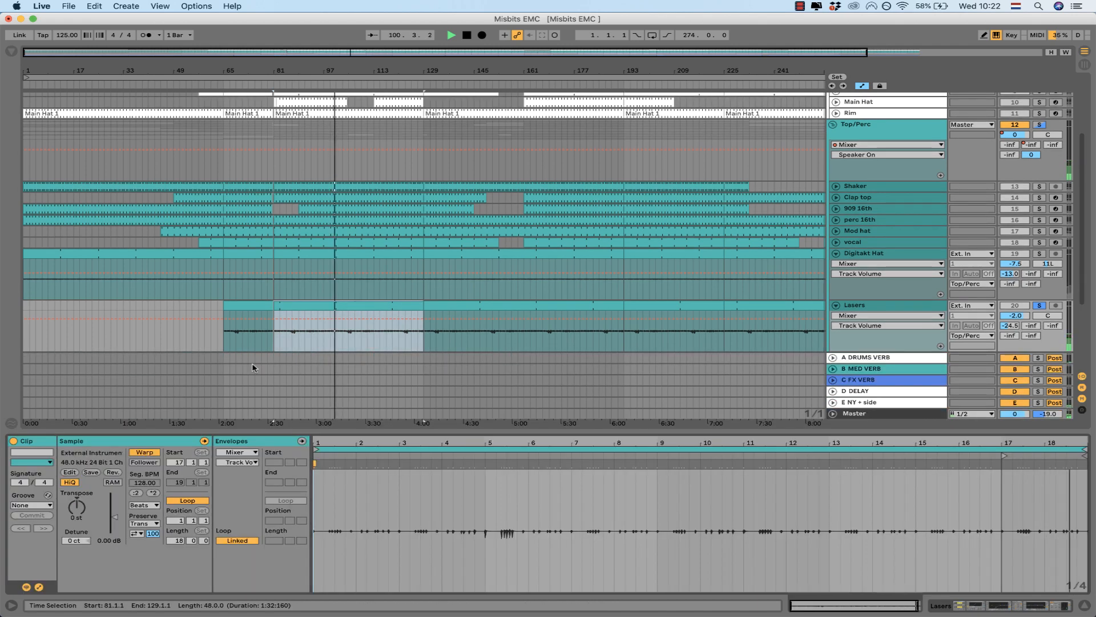
double_click(532, 431)
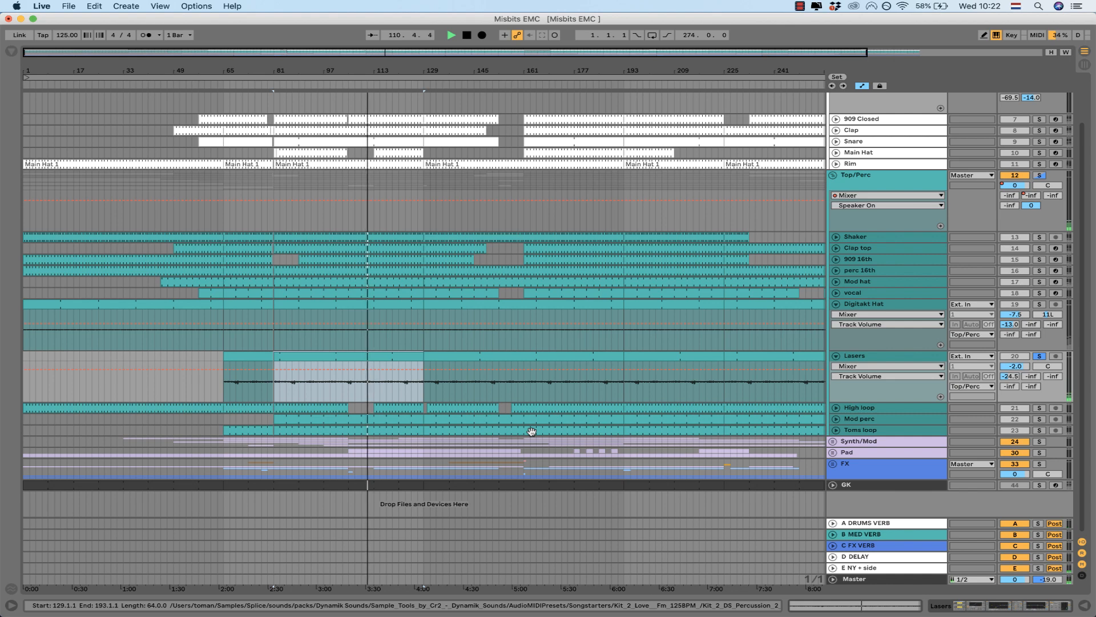
Step: Clear the Lasers solo, stop playback, and fold the Digitakt Hat and Lasers tracks
click(1039, 357)
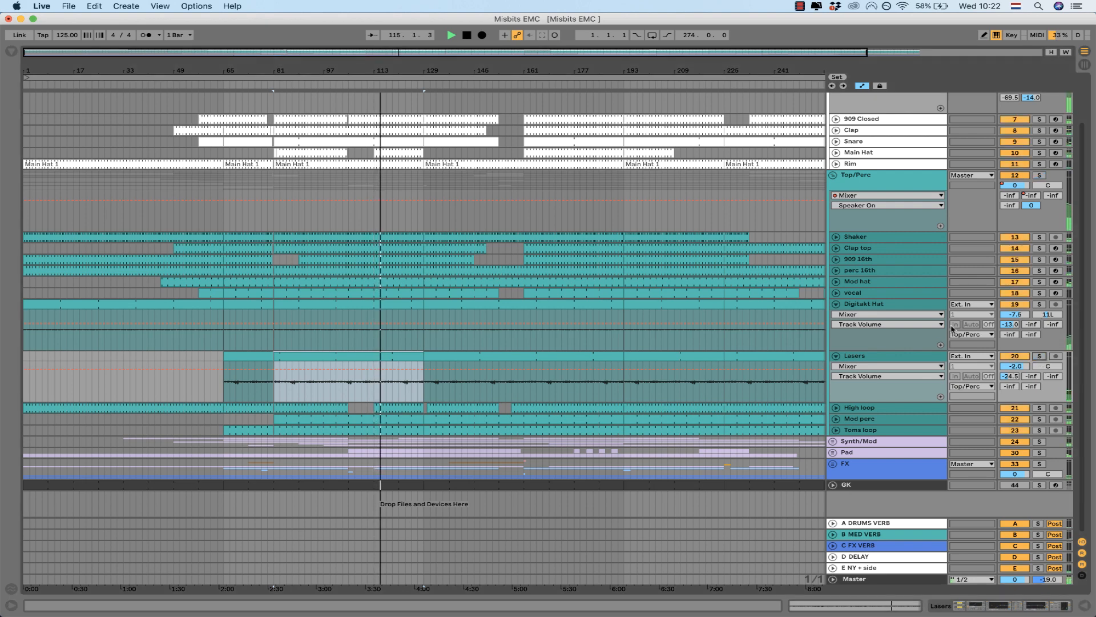
key(space)
click(845, 306)
click(836, 305)
click(837, 315)
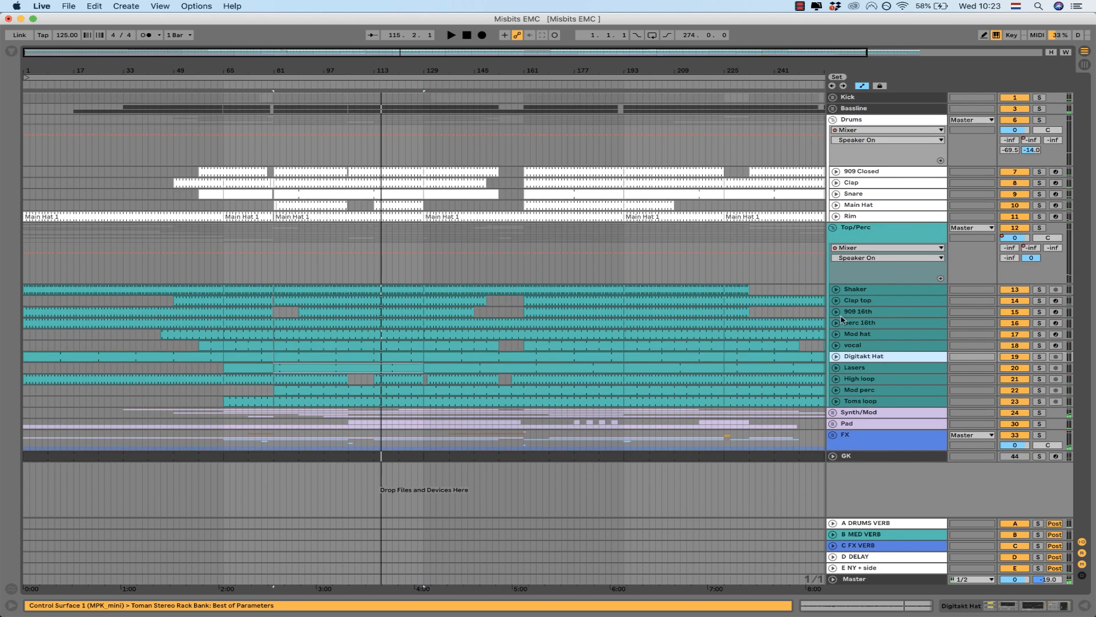
Step: Unfold the High loop track and play it soloed from bar 113
click(849, 368)
click(839, 379)
click(837, 379)
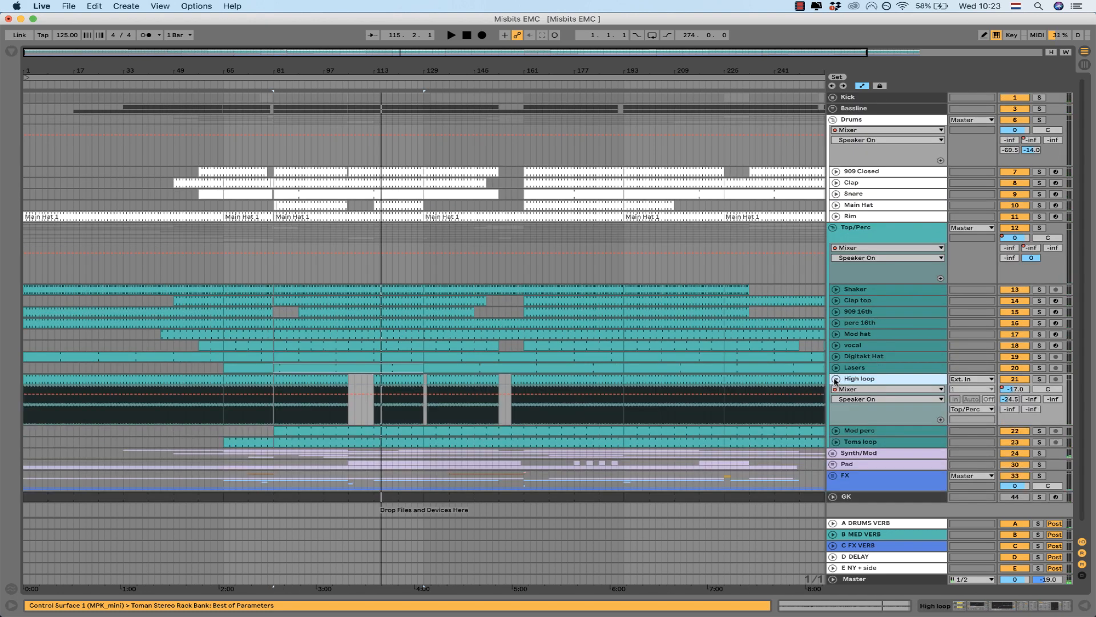
scroll(881, 357, down, 1)
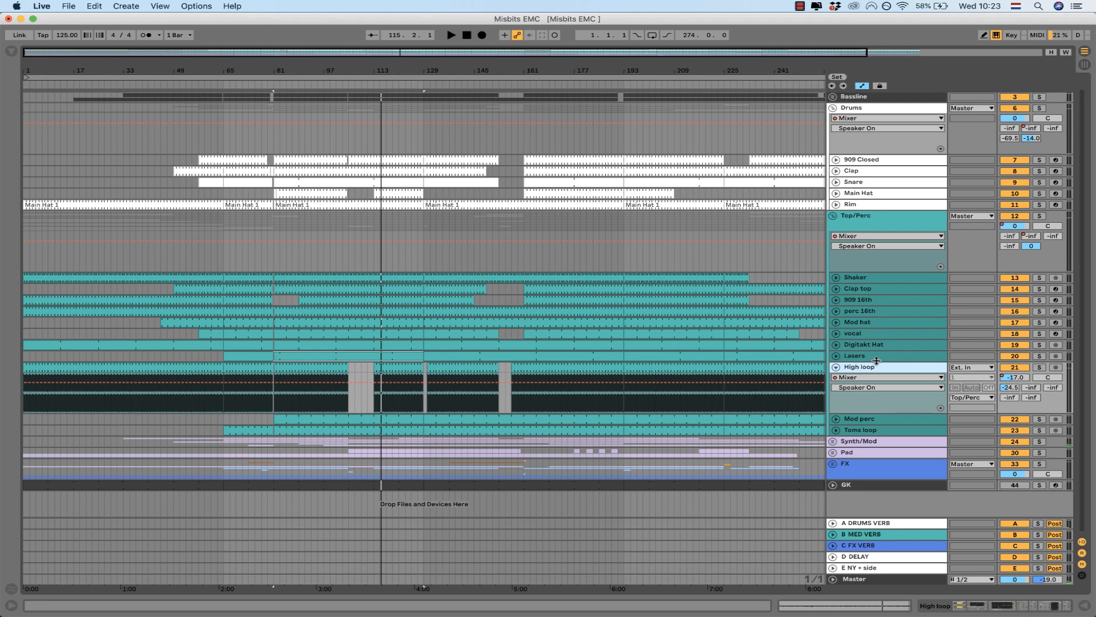
click(1041, 368)
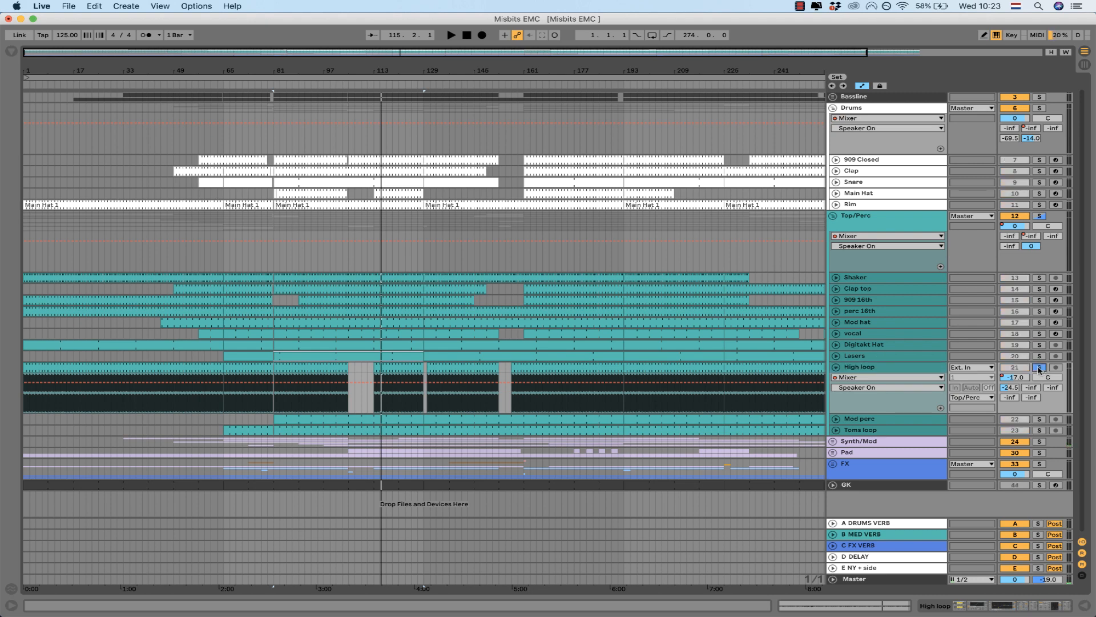
click(390, 377)
key(space)
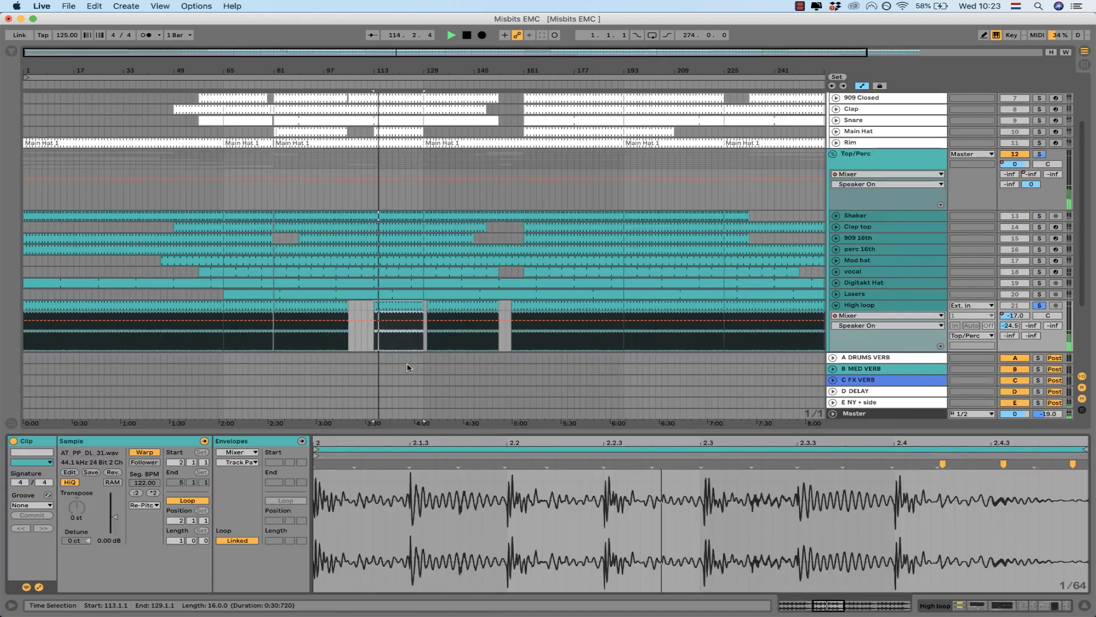
Step: Inspect the sample of the High loop clip starting at bar 113, and show the track's device chain
double_click(406, 366)
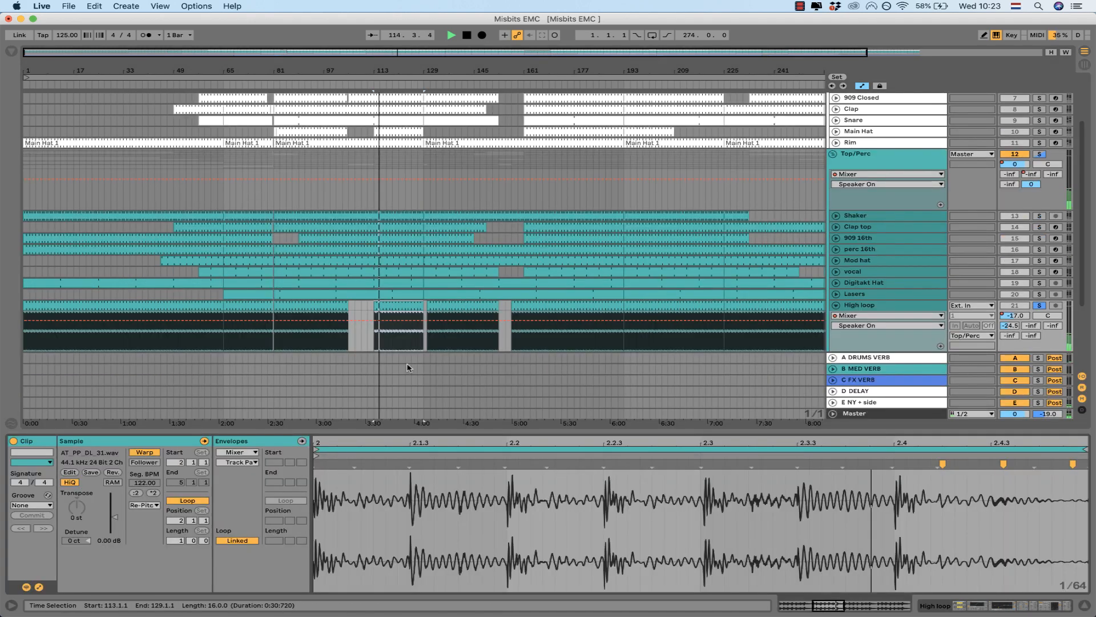
double_click(490, 431)
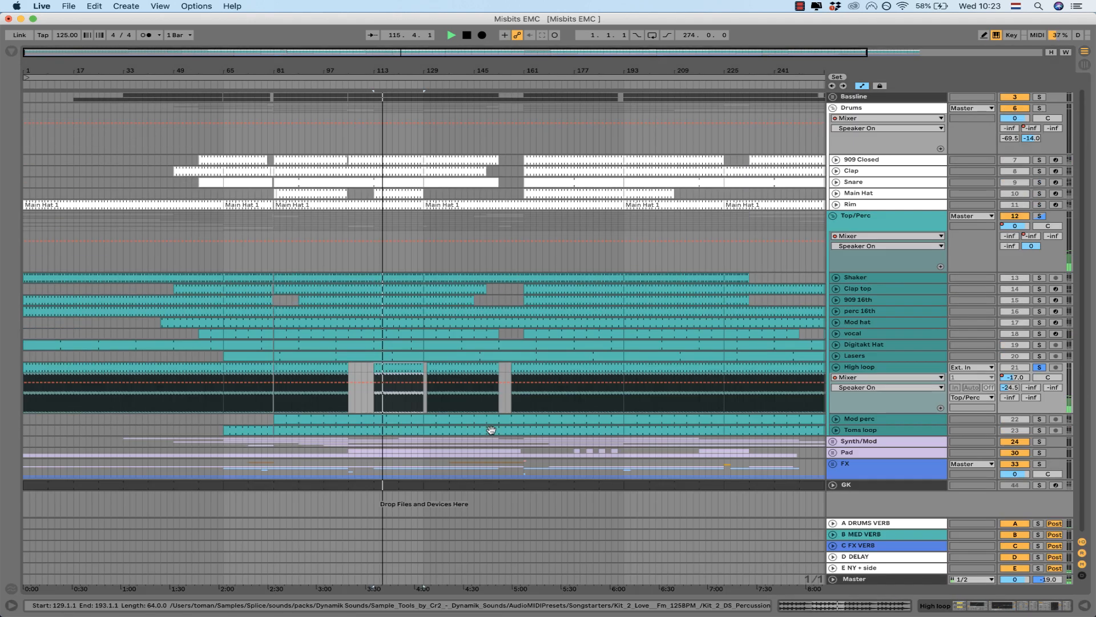
double_click(922, 367)
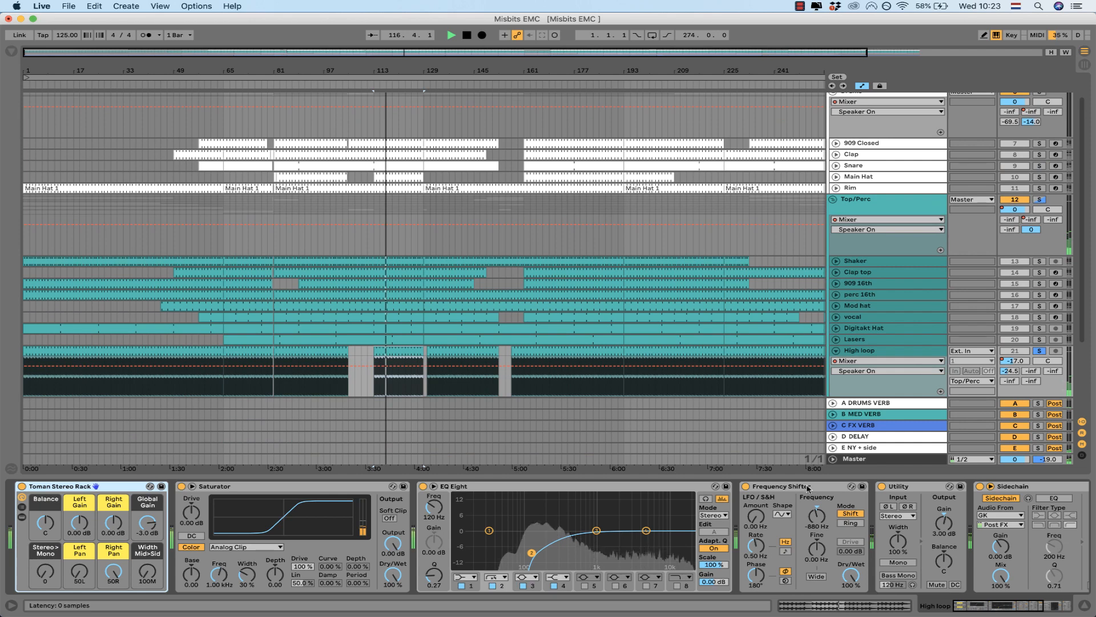
Step: Compare High loop with its EQ Eight and Frequency Shifter bypassed and re-enabled, leaving EQ Eight collapsed and the track folded
double_click(465, 486)
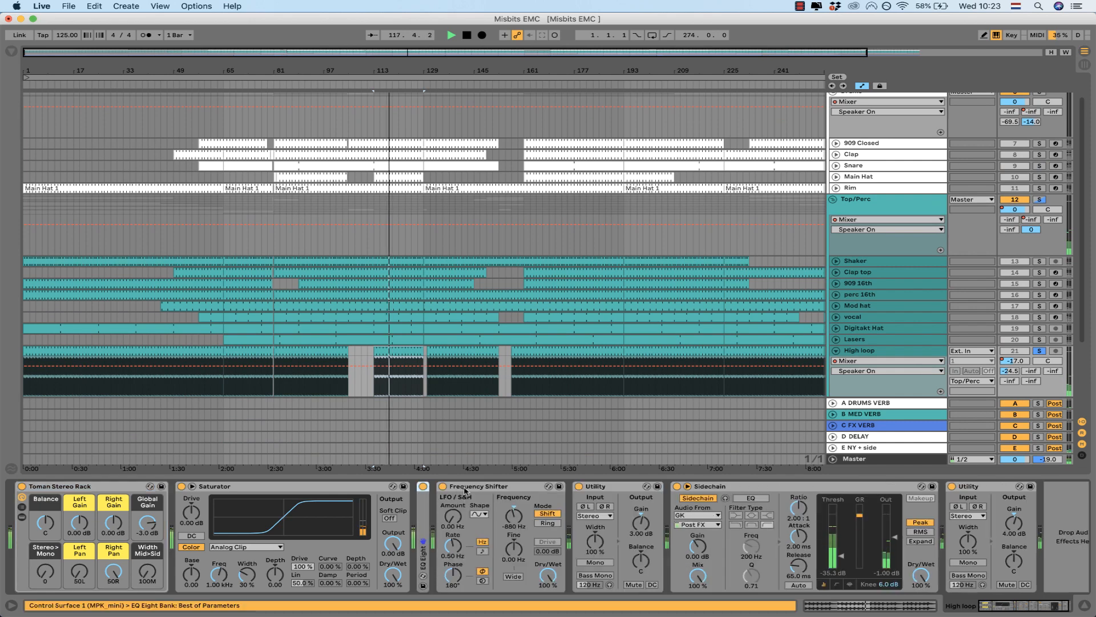
click(443, 486)
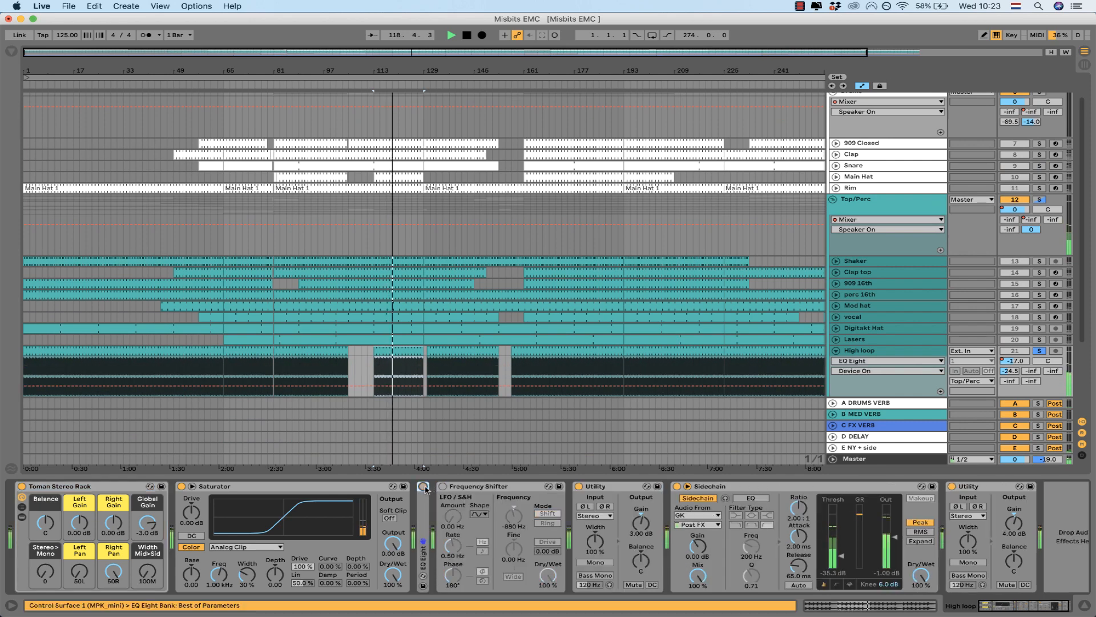
click(423, 487)
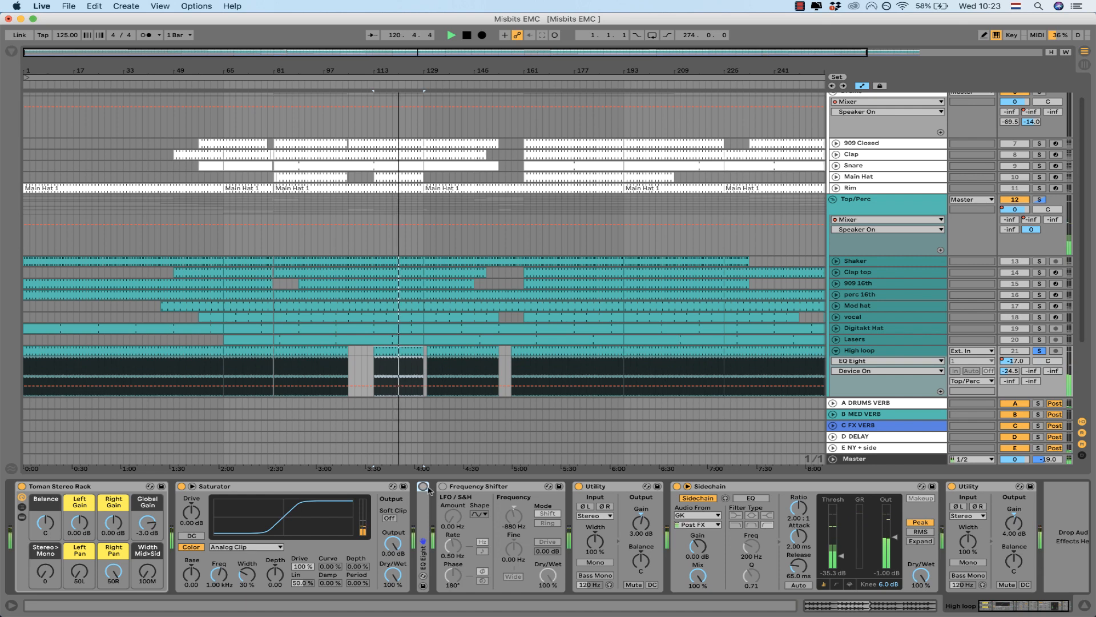
click(443, 487)
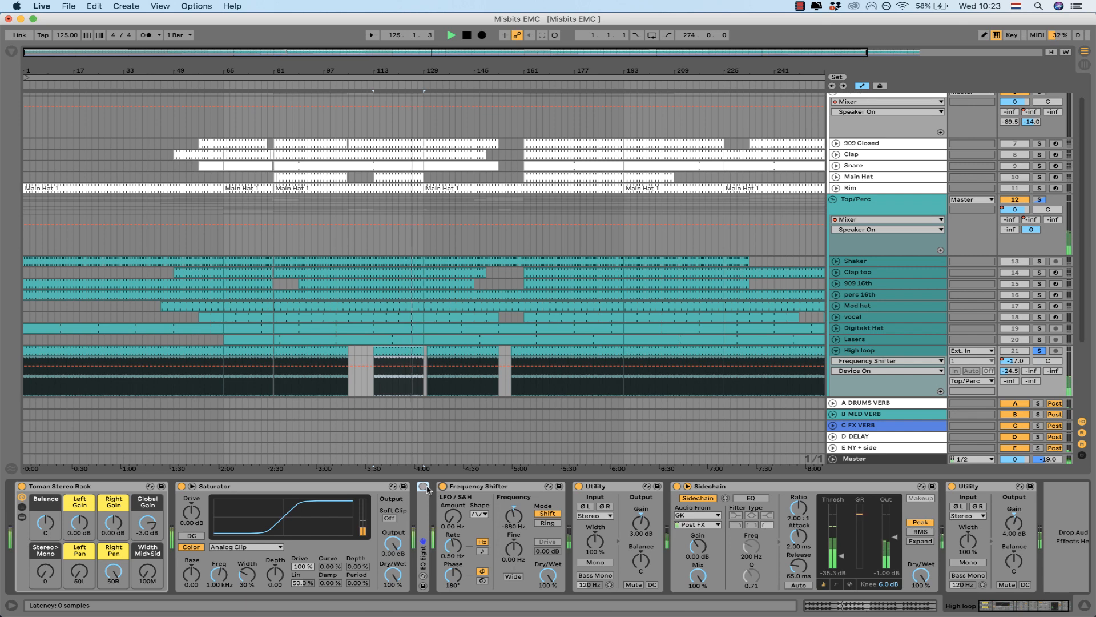
click(460, 490)
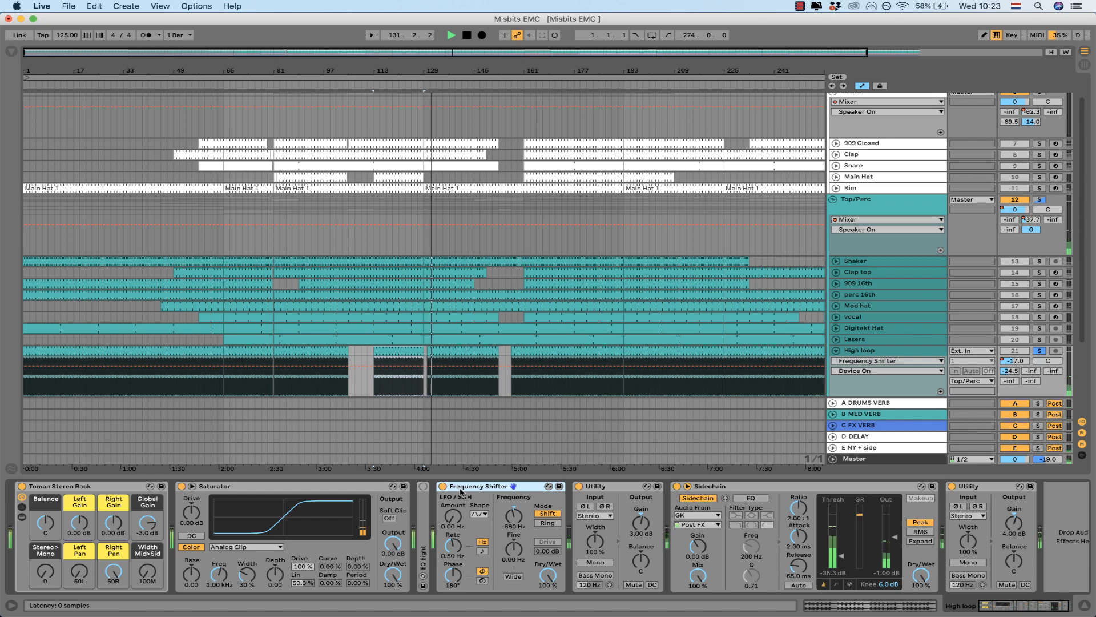
double_click(425, 484)
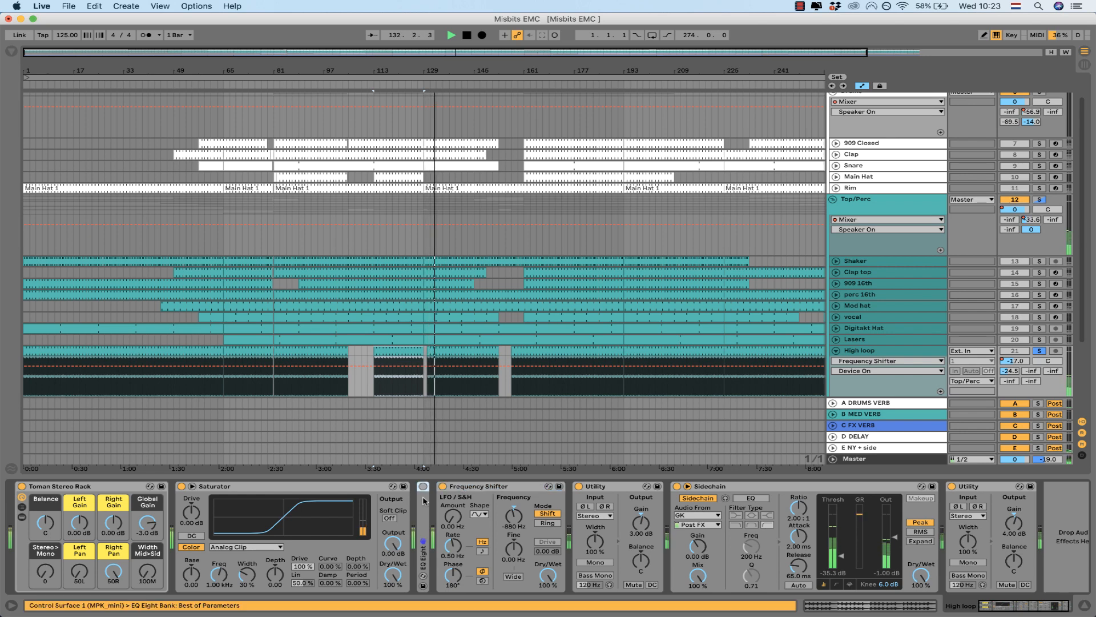
click(423, 486)
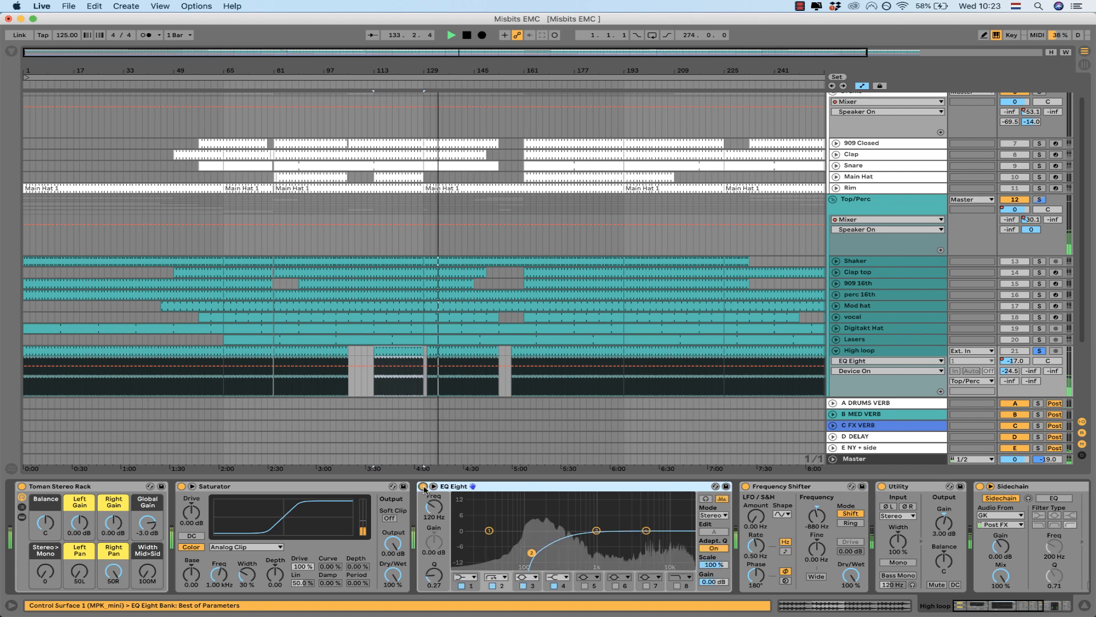
double_click(533, 488)
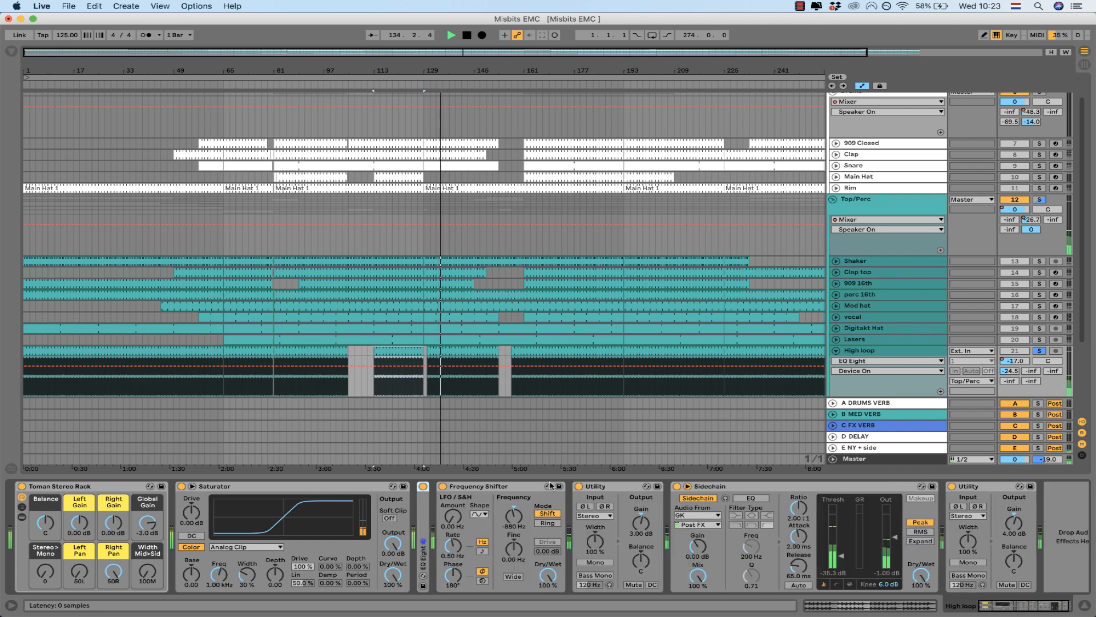
click(836, 352)
Step: Move the solo to the Mod perc track, show its device chain, and unfold the track
scroll(851, 342, down, 2)
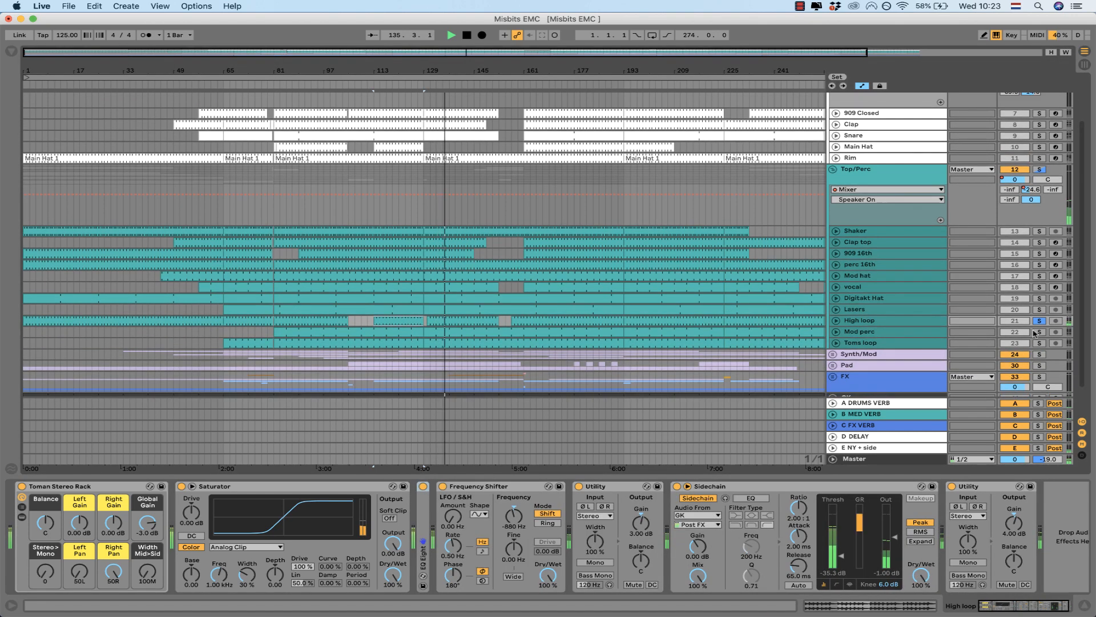
click(851, 335)
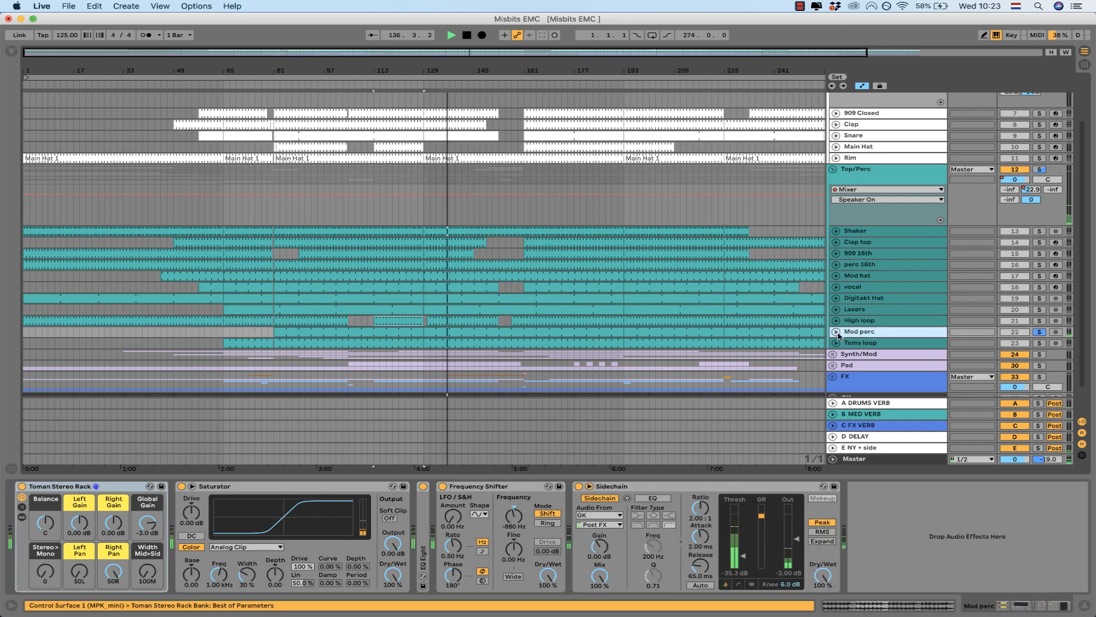
click(835, 332)
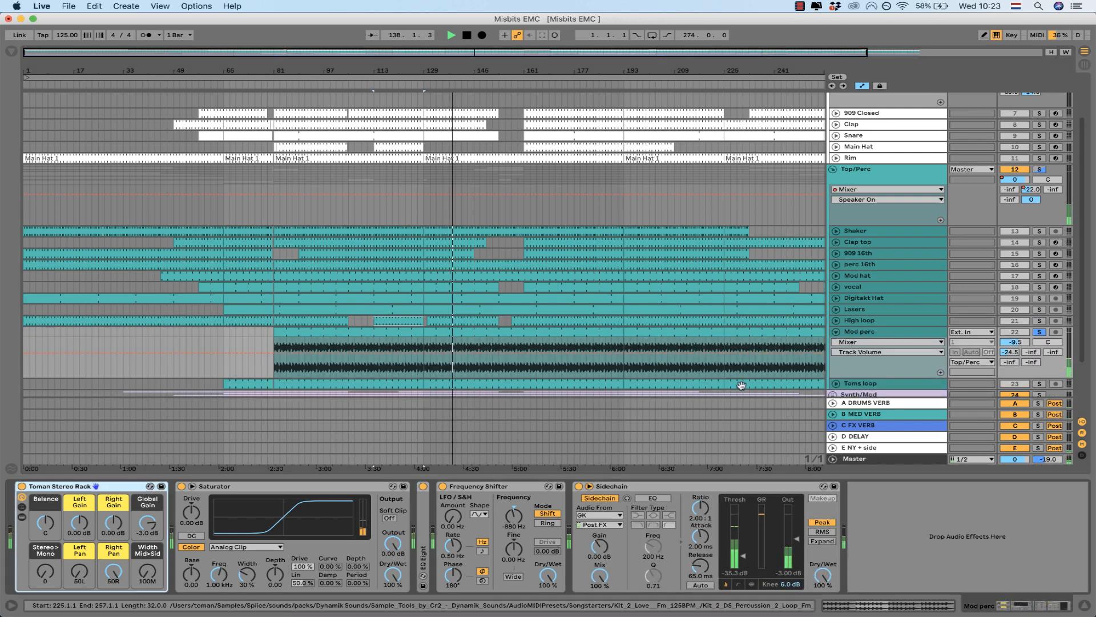
click(874, 335)
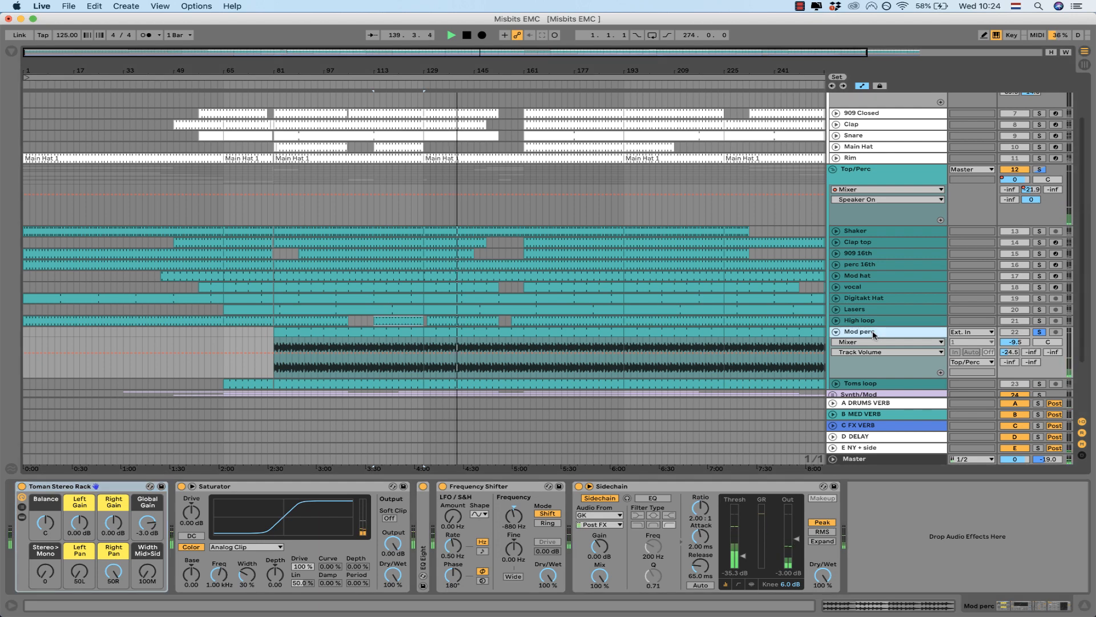
Step: Inspect the sample of the Mod perc clip between bars 129 and 193, and return to the track's device chain
click(472, 334)
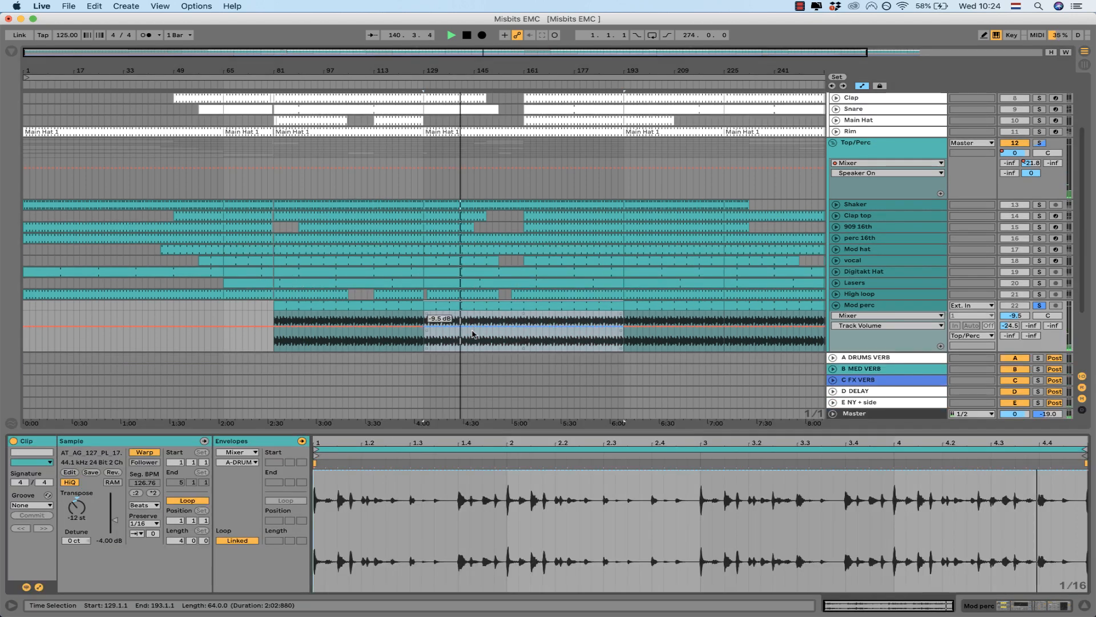
key(super+alt+l)
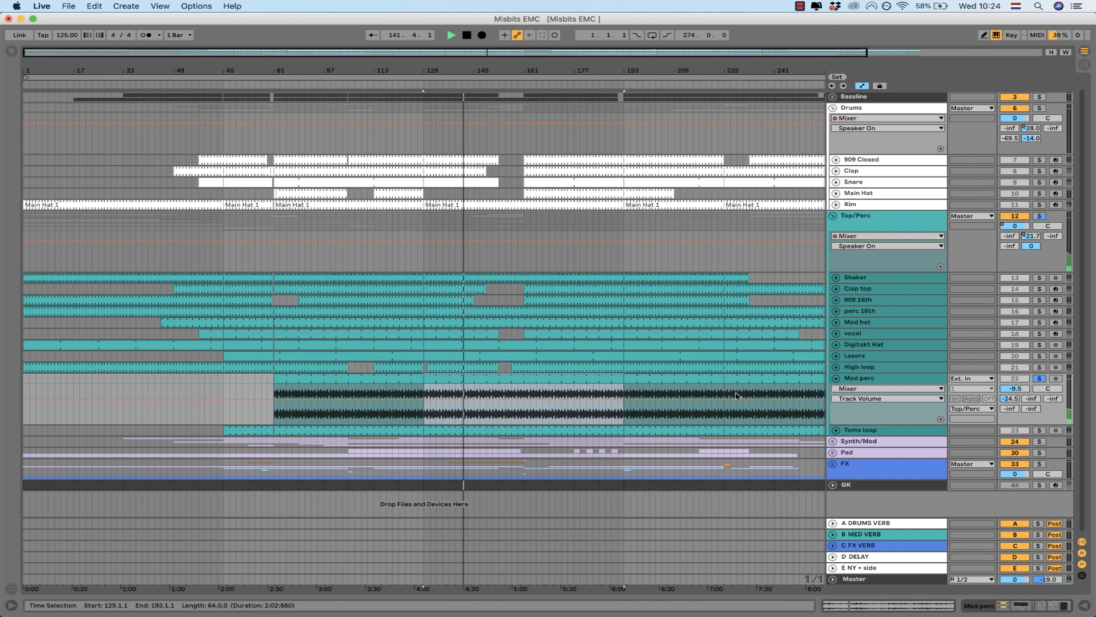
double_click(874, 379)
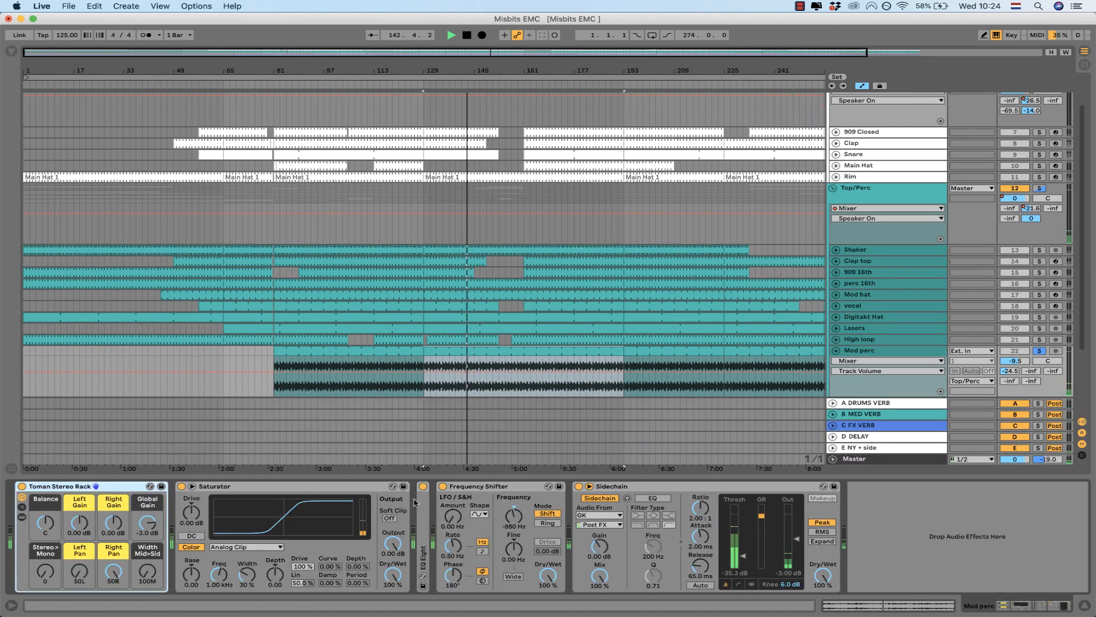
Step: Bypass and re-enable Mod perc's Frequency Shifter to compare the sound, and fold the track
click(443, 486)
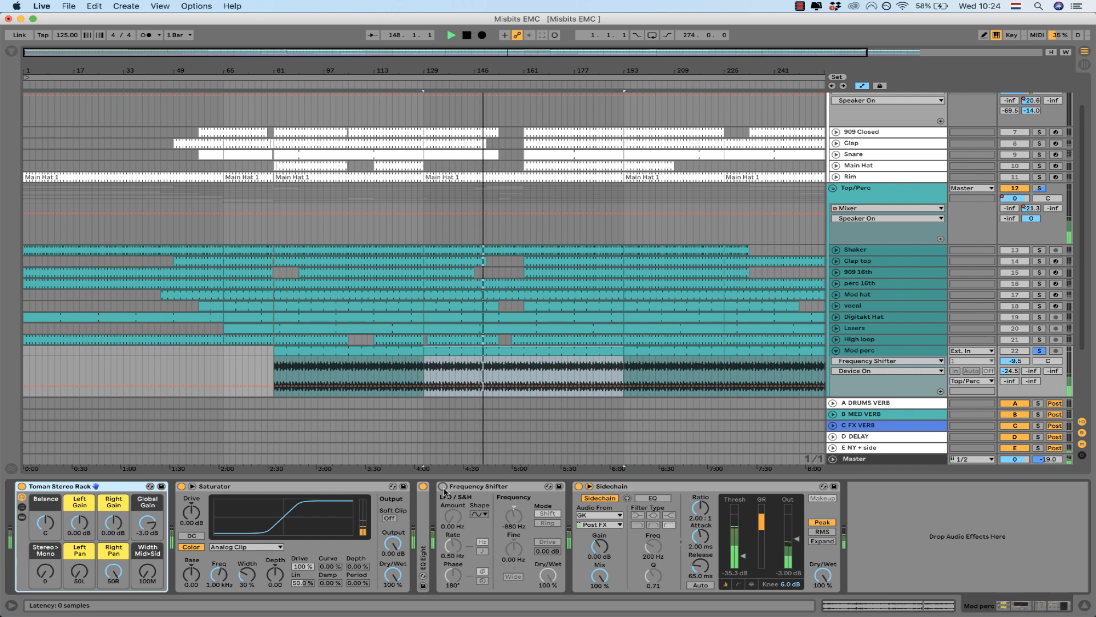
click(443, 487)
click(835, 351)
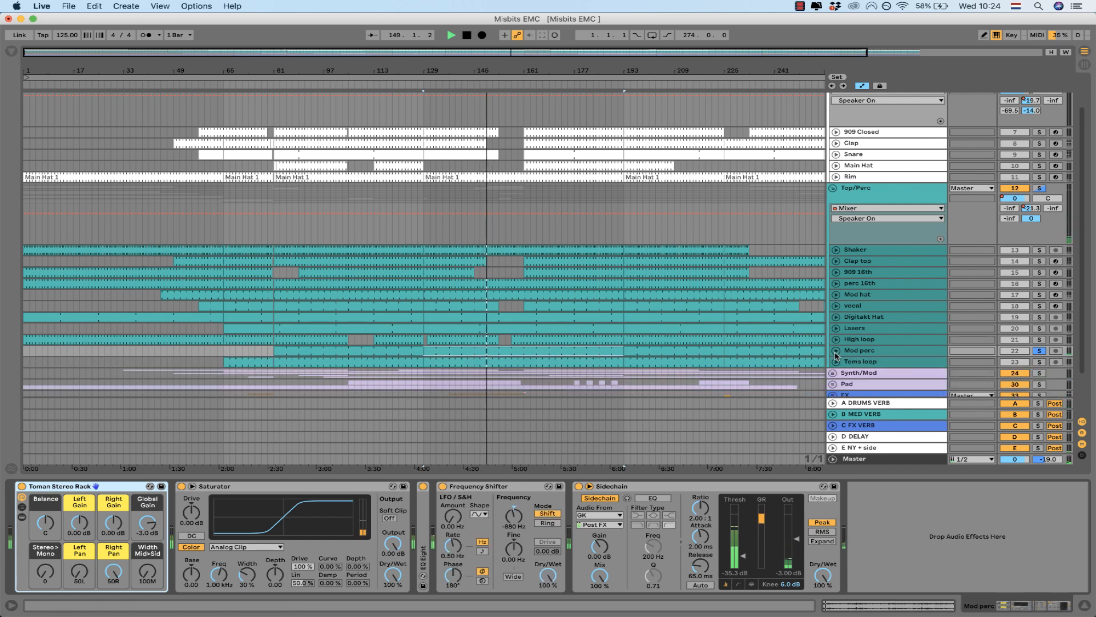
Step: Move the solo to the Toms loop track, unfold it, and show its device chain
scroll(1035, 353, down, 1)
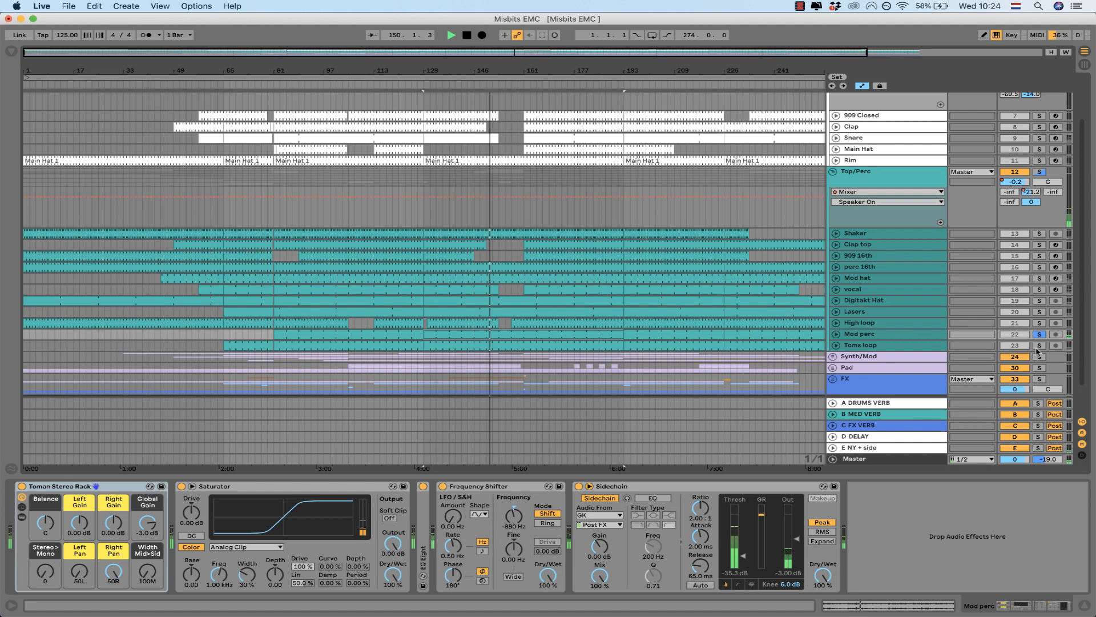
click(1037, 345)
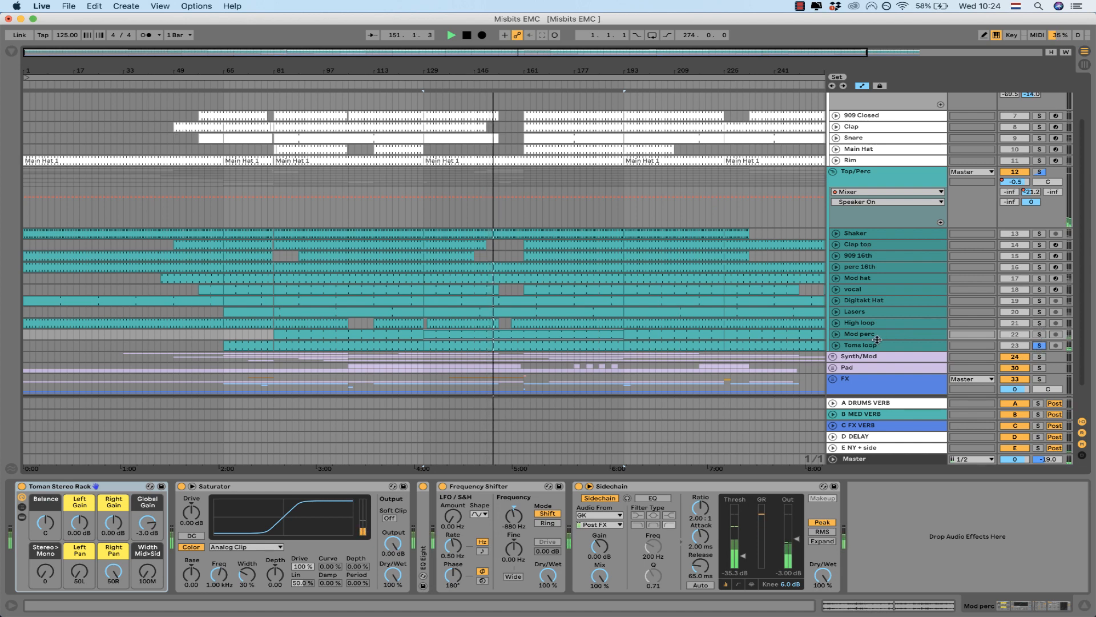
click(837, 345)
click(847, 346)
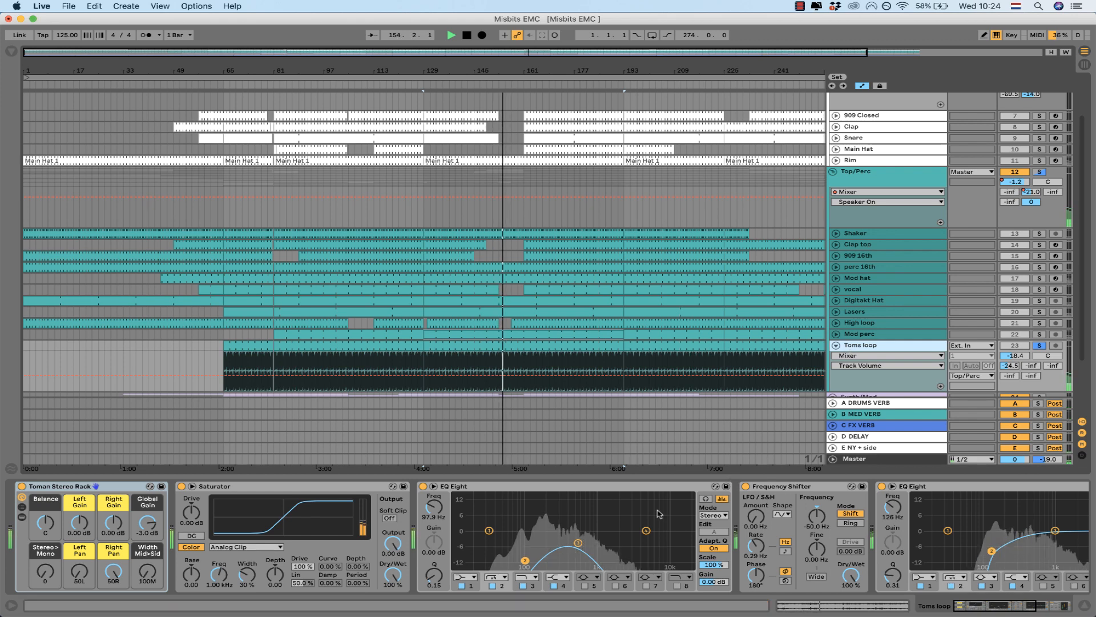
Step: Switch filter band 3 of Toms loop's first EQ Eight off and on to compare, and hide the device view
click(521, 588)
click(521, 587)
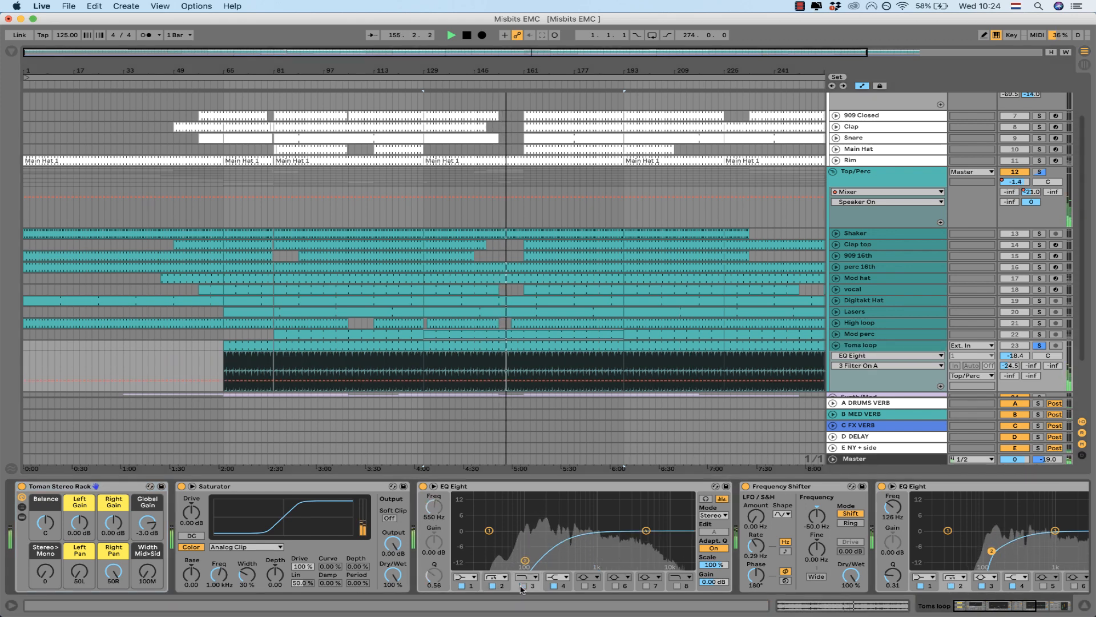
click(521, 586)
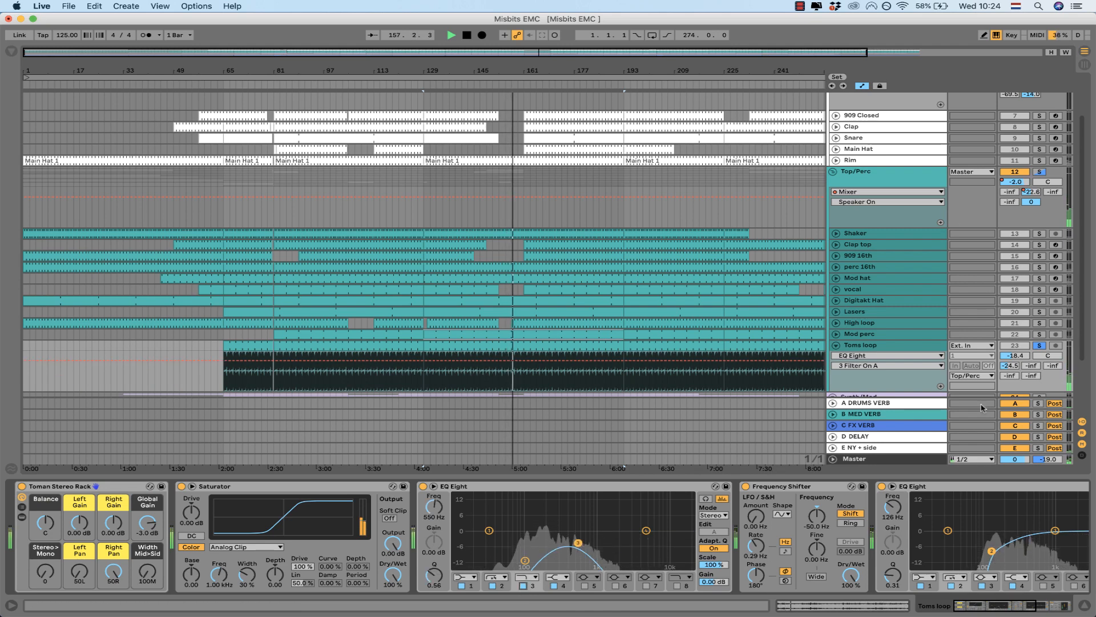
click(1084, 605)
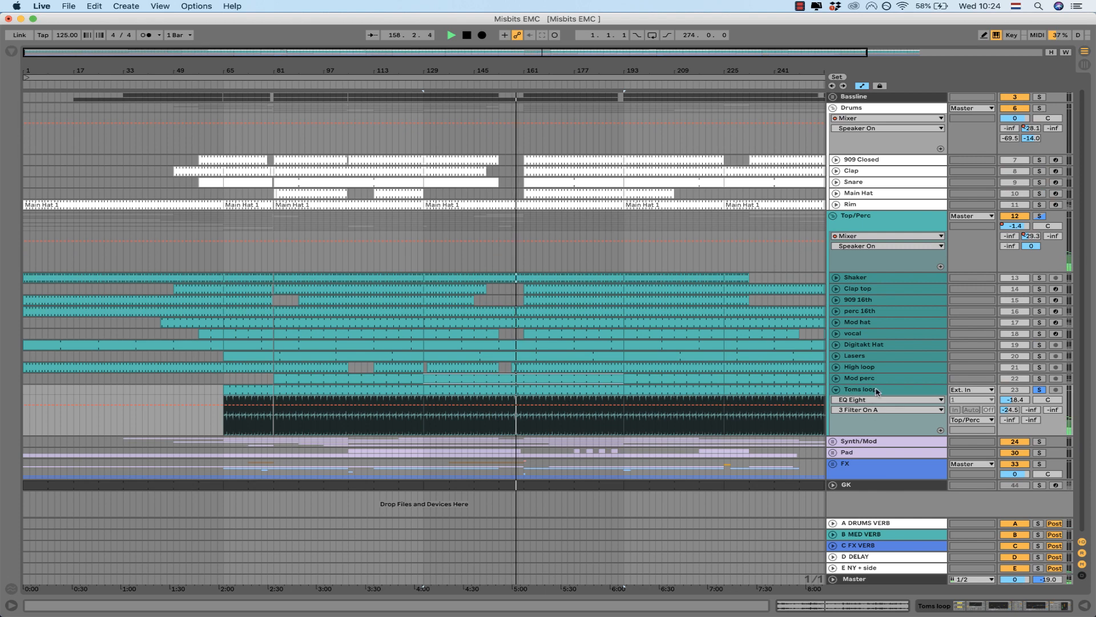
Step: Fold Toms loop, show the Top/Perc group's device chain, and play the whole soloed group from bar 129
click(835, 390)
double_click(904, 232)
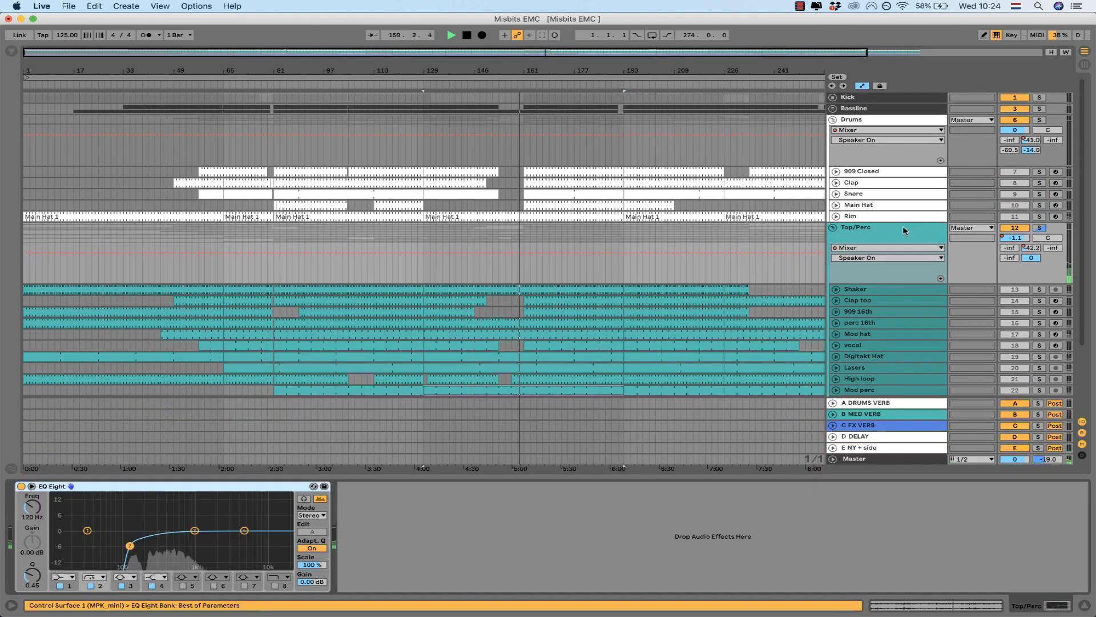
click(885, 234)
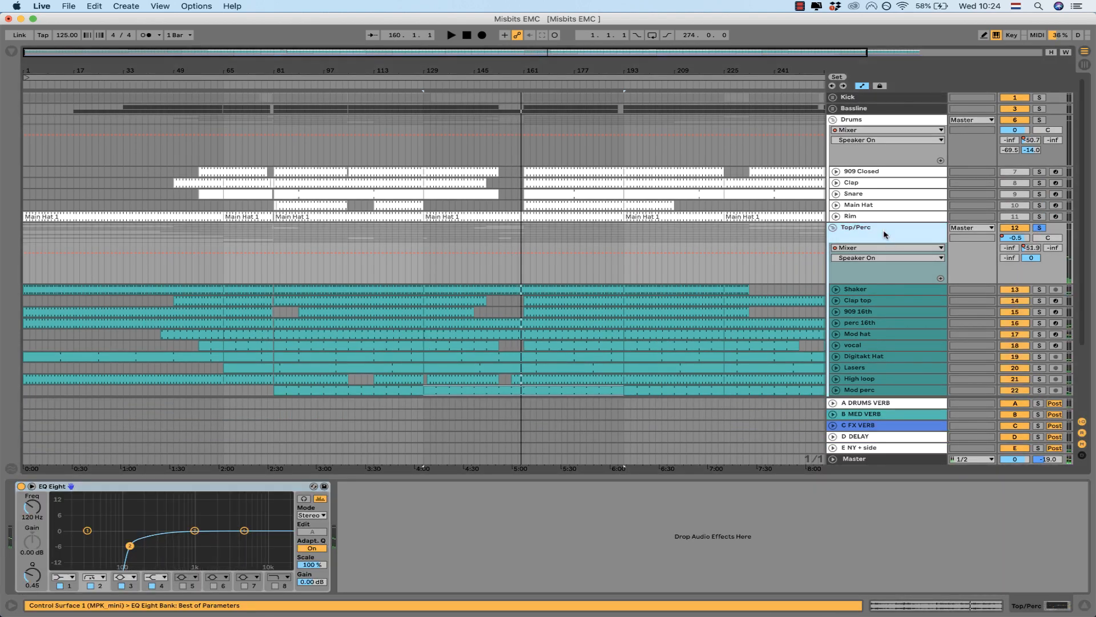
key(space)
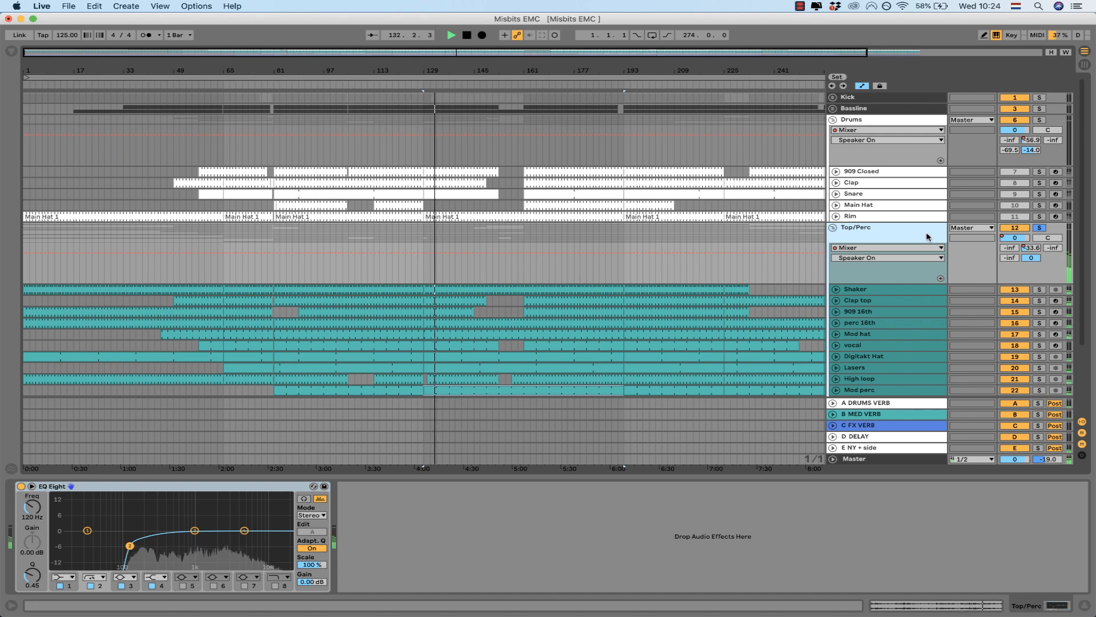
scroll(685, 265, down, 3)
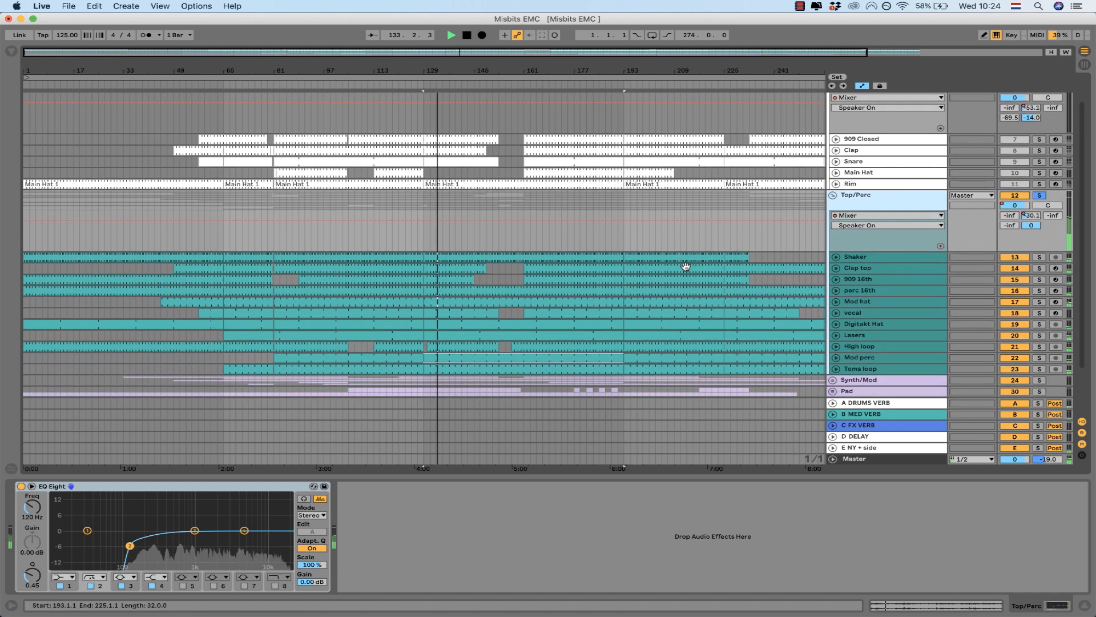
scroll(685, 265, up, 3)
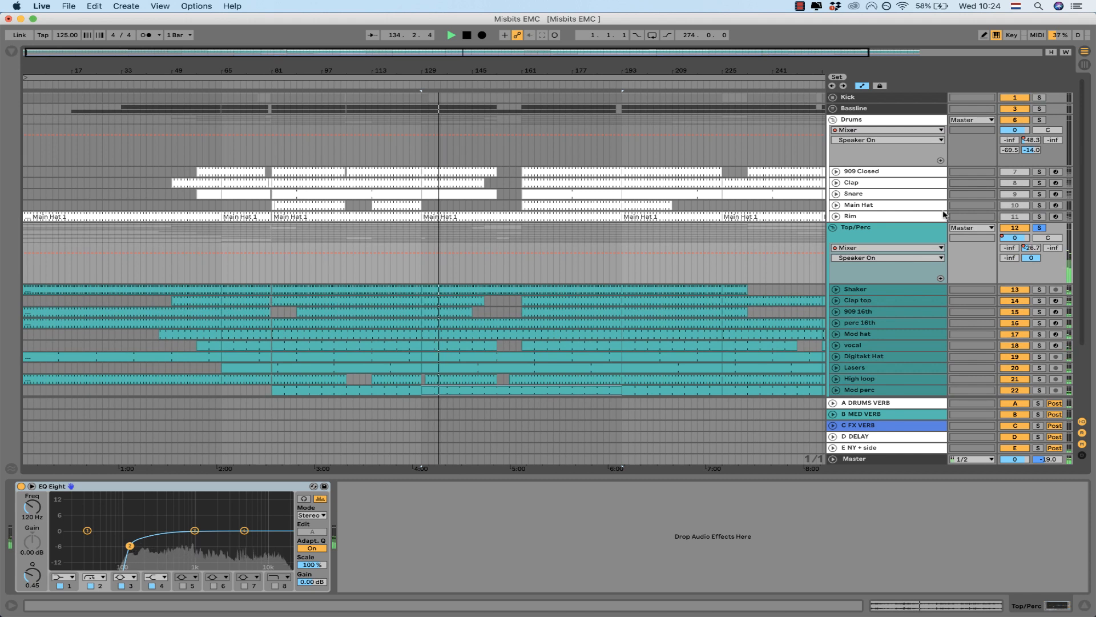
Step: Add the Drums group and the Kick to the solo, and play them with Top/Perc from bar 161
click(1039, 121)
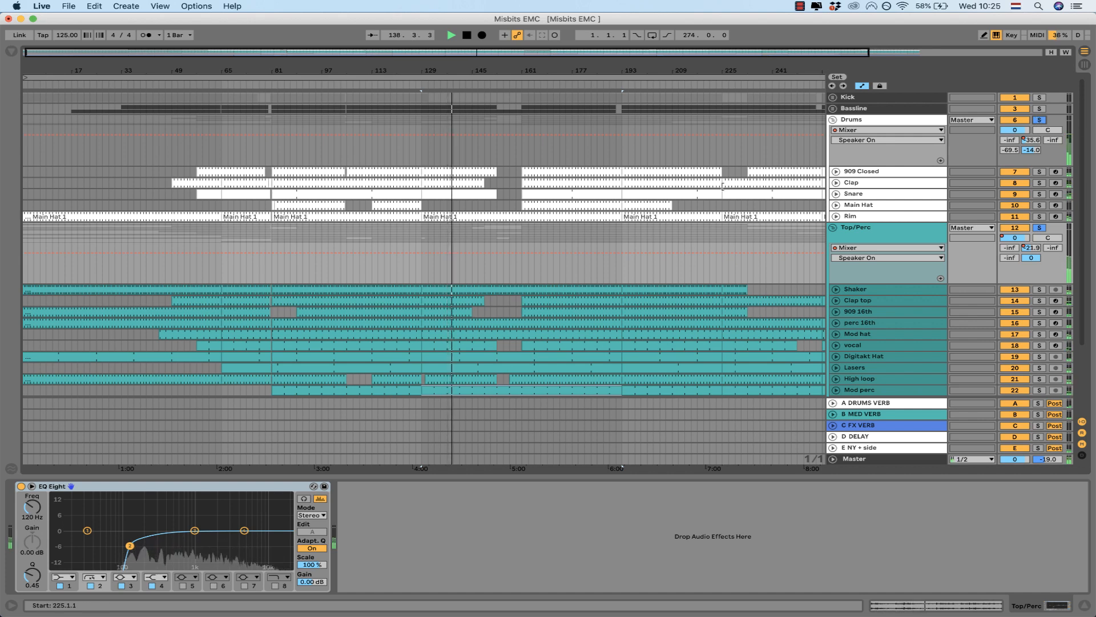
scroll(795, 240, down, 2)
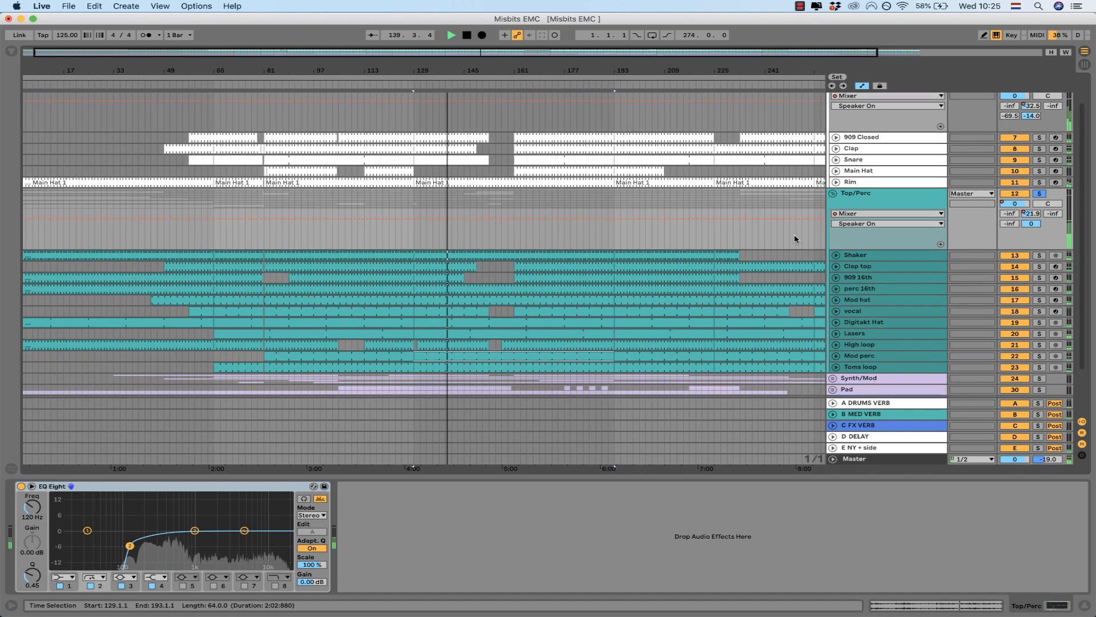
scroll(795, 239, up, 2)
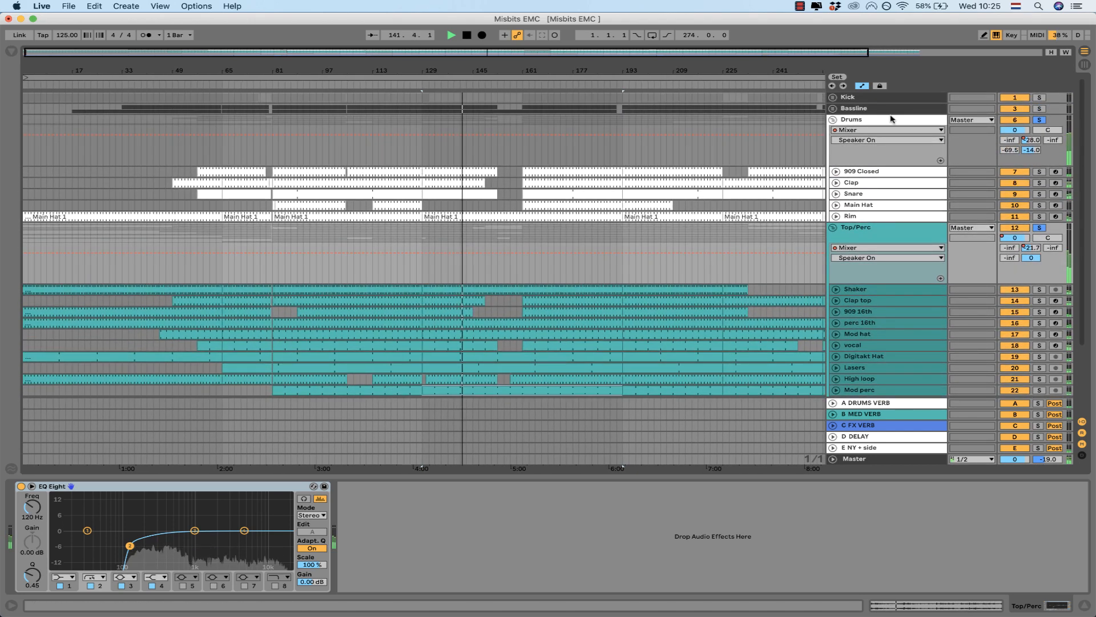
click(520, 98)
key(space)
key(space)
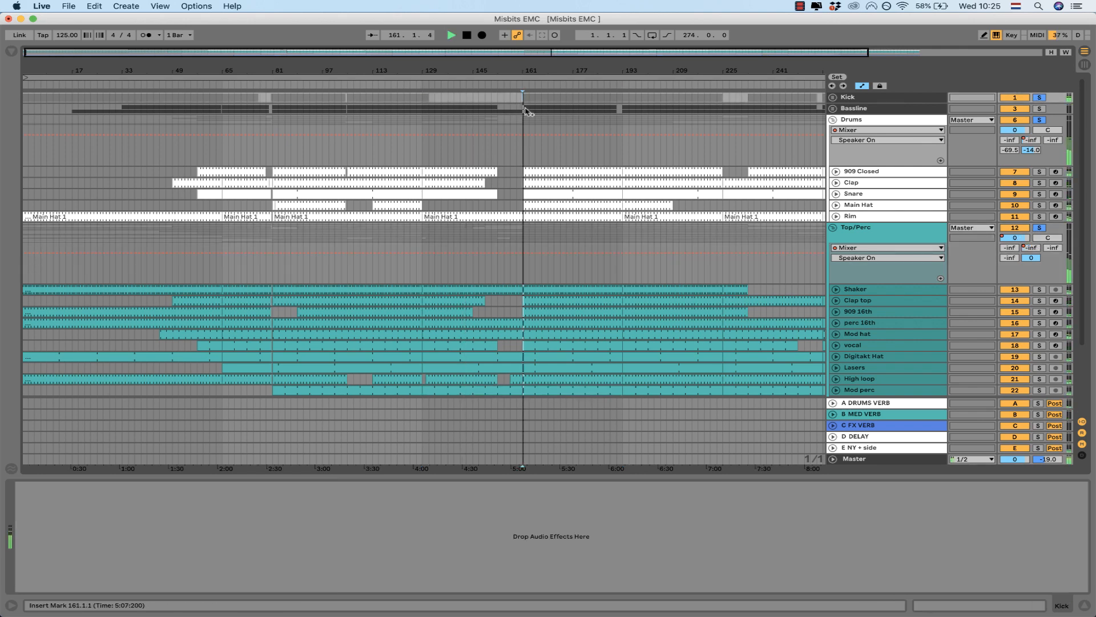
scroll(611, 179, down, 5)
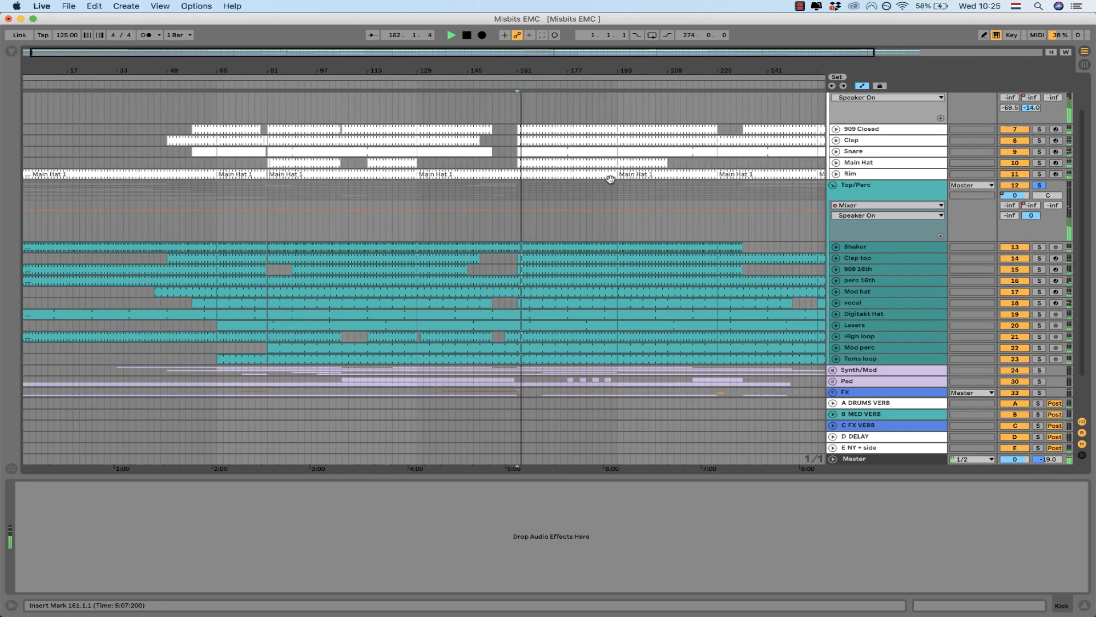
scroll(607, 179, up, 5)
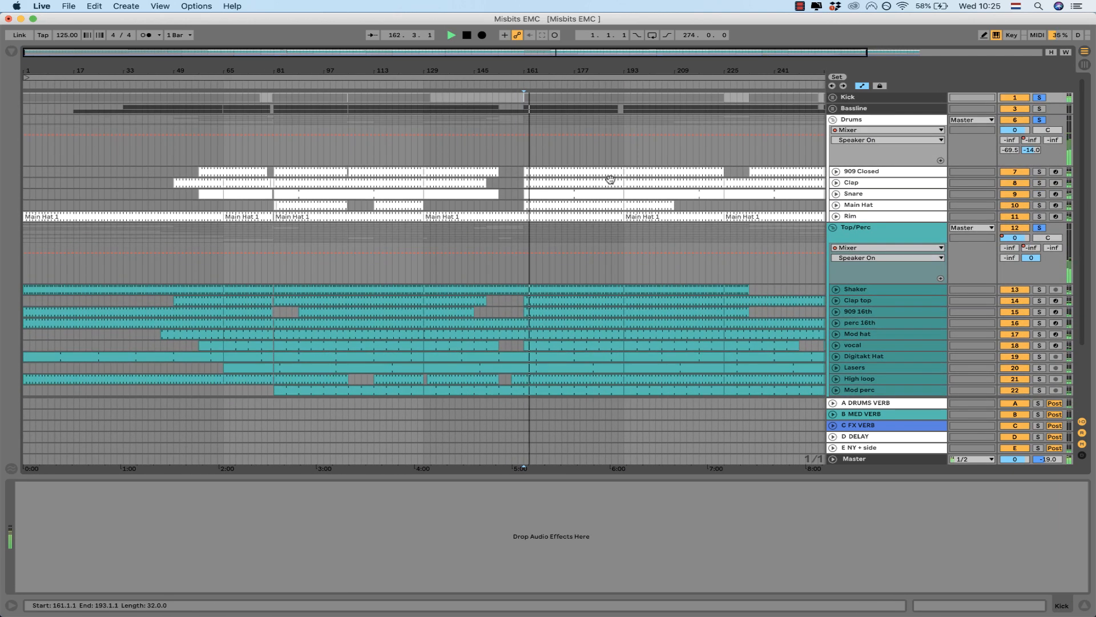
Step: Clear all solos, stop playback, and fold the Drums and Top/Perc groups
click(1041, 100)
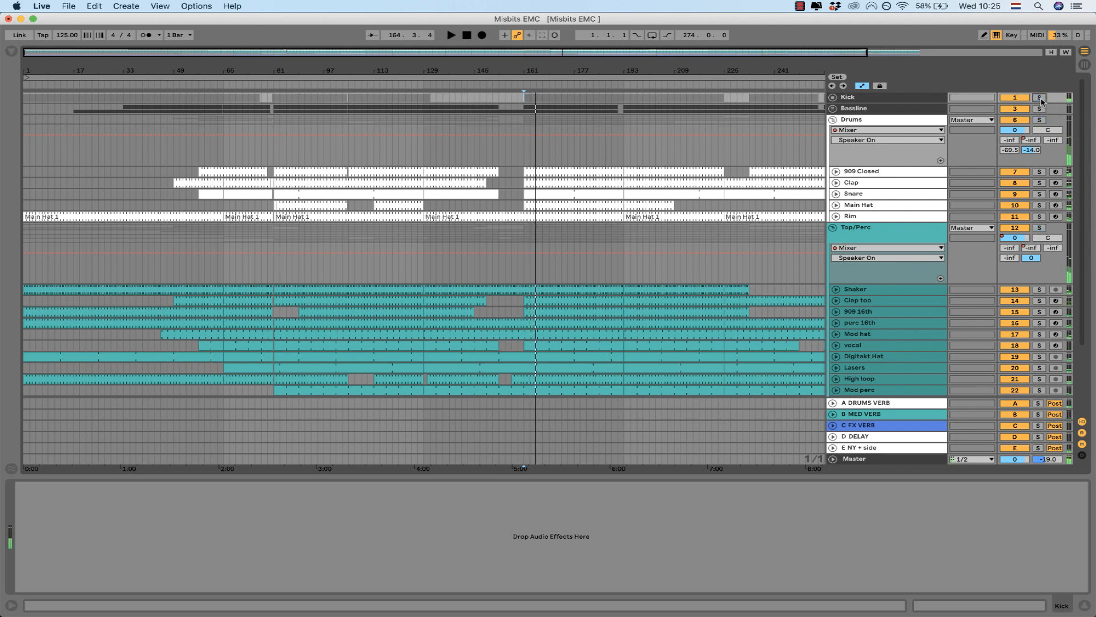
click(832, 120)
click(832, 133)
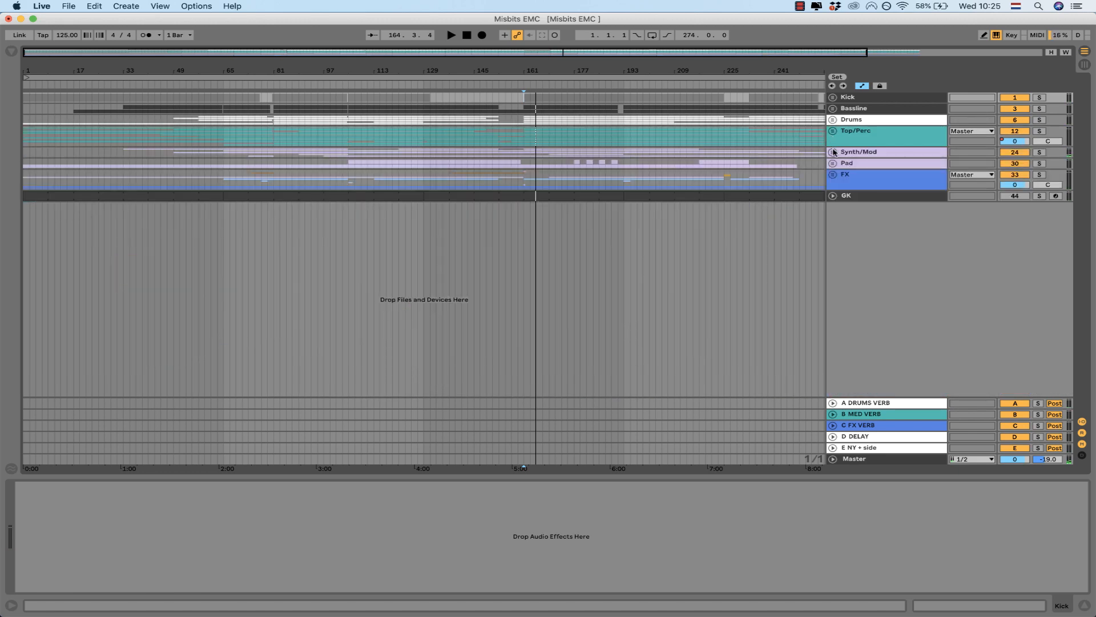
Step: Unfold the Synth/Mod group and its Chord pitched track, and show that track's device chain
click(833, 152)
click(602, 193)
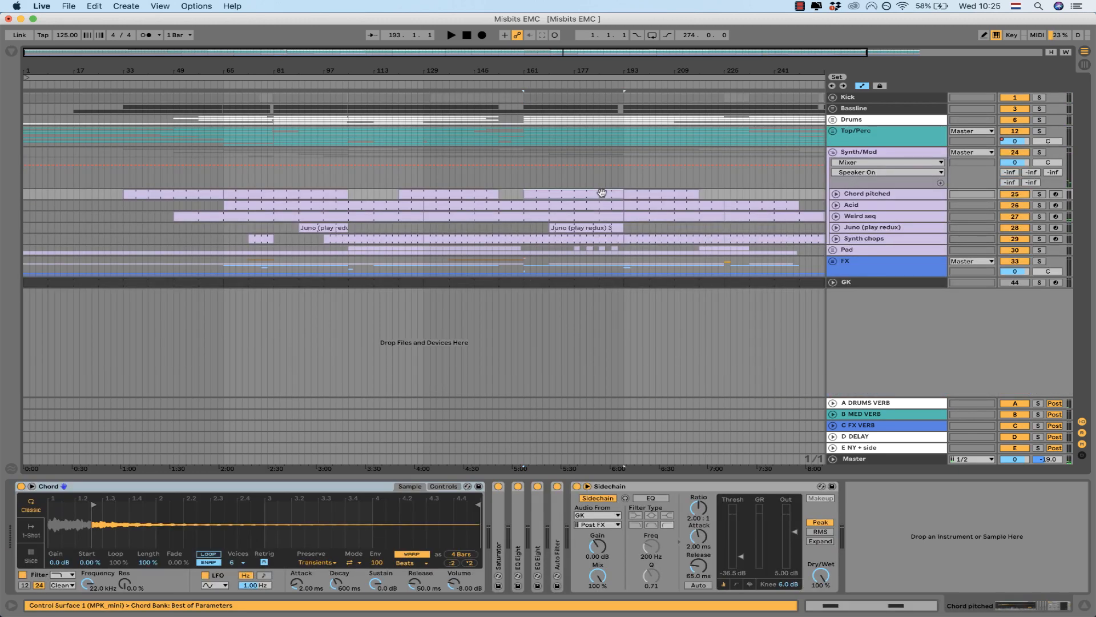
click(874, 153)
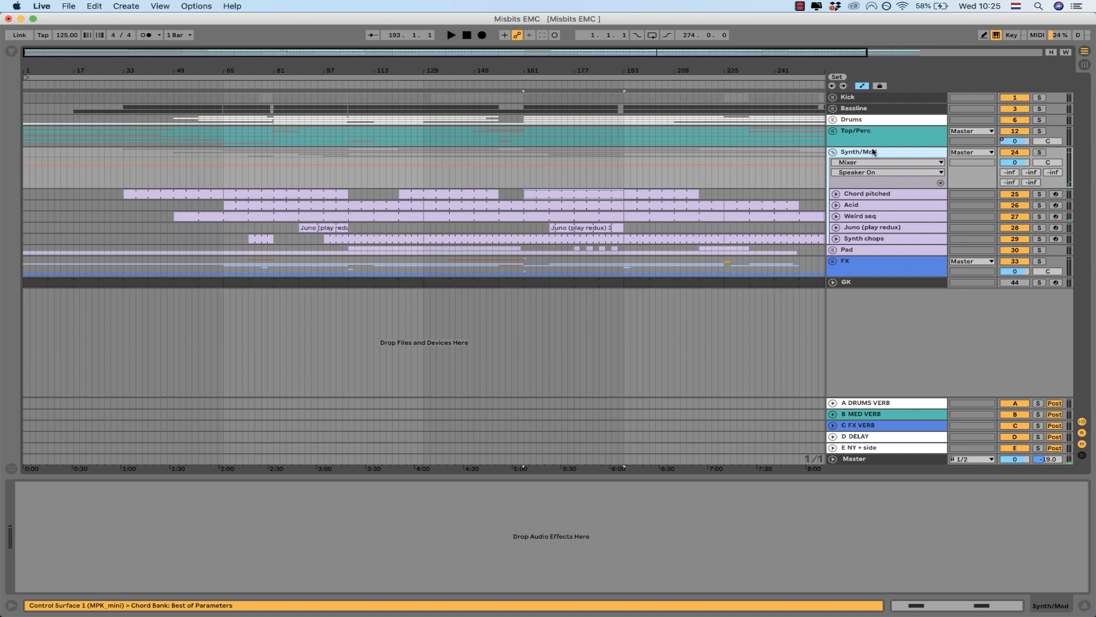
click(836, 193)
click(862, 193)
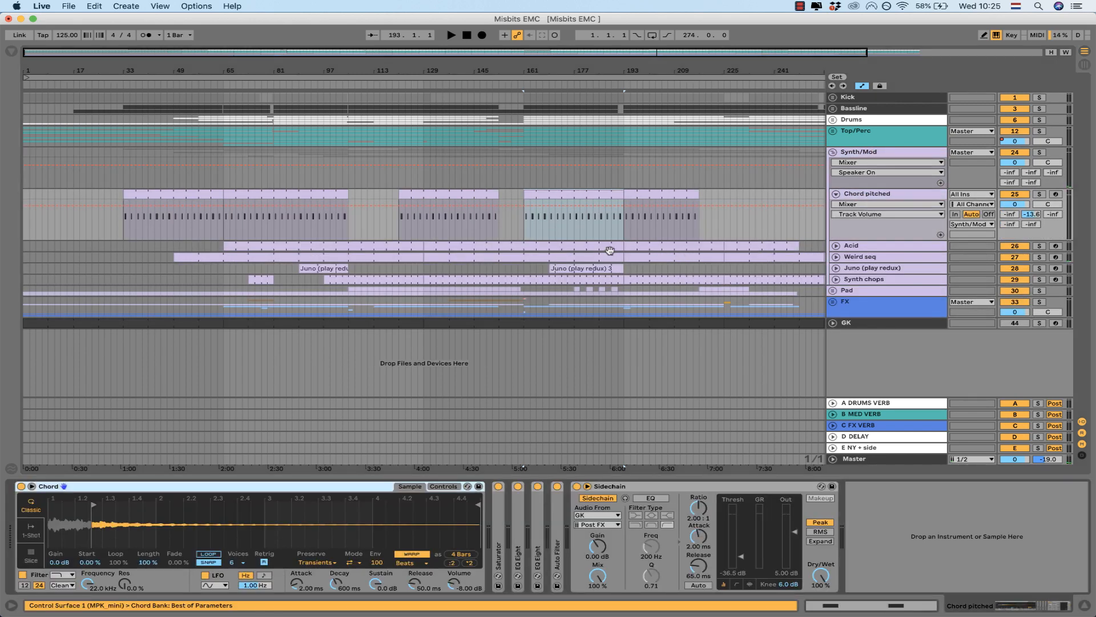
Step: Select the Chord pitched clip between bars 161 and 193 and play the full mix briefly from its start
click(588, 196)
key(space)
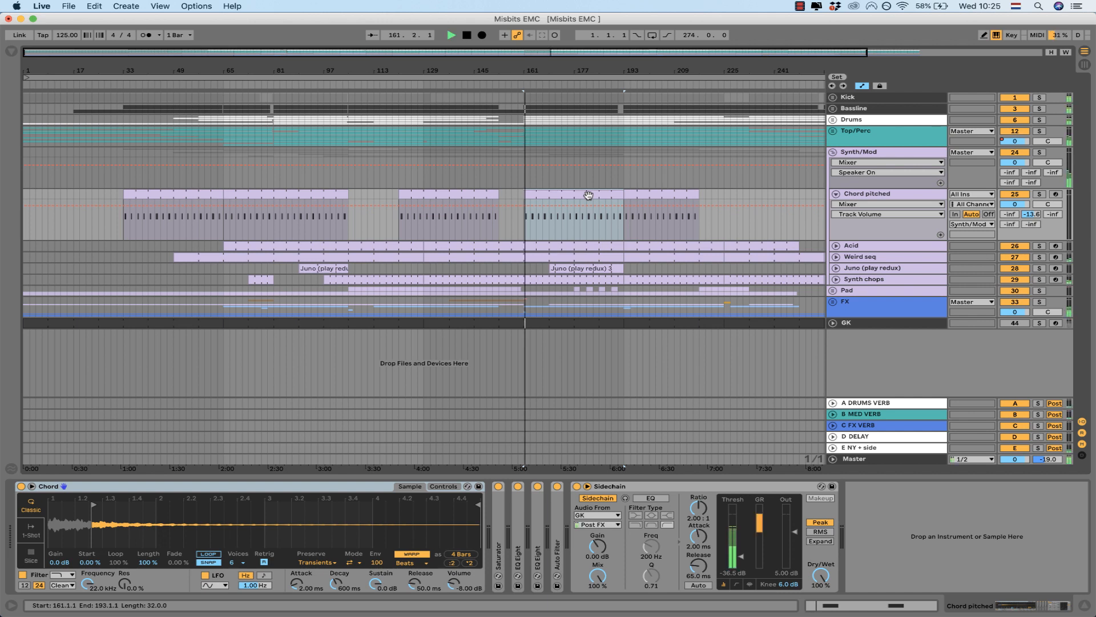
key(space)
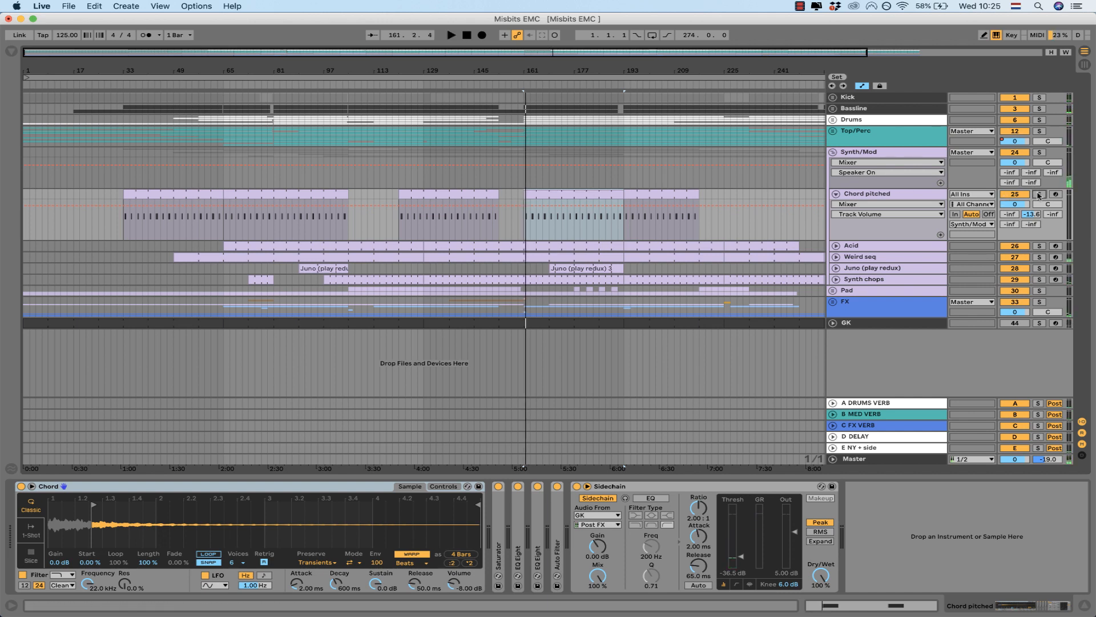
Step: Solo Chord pitched, play it from bar 161, and zoom in on the clip to follow its repeating chord hits
click(1039, 195)
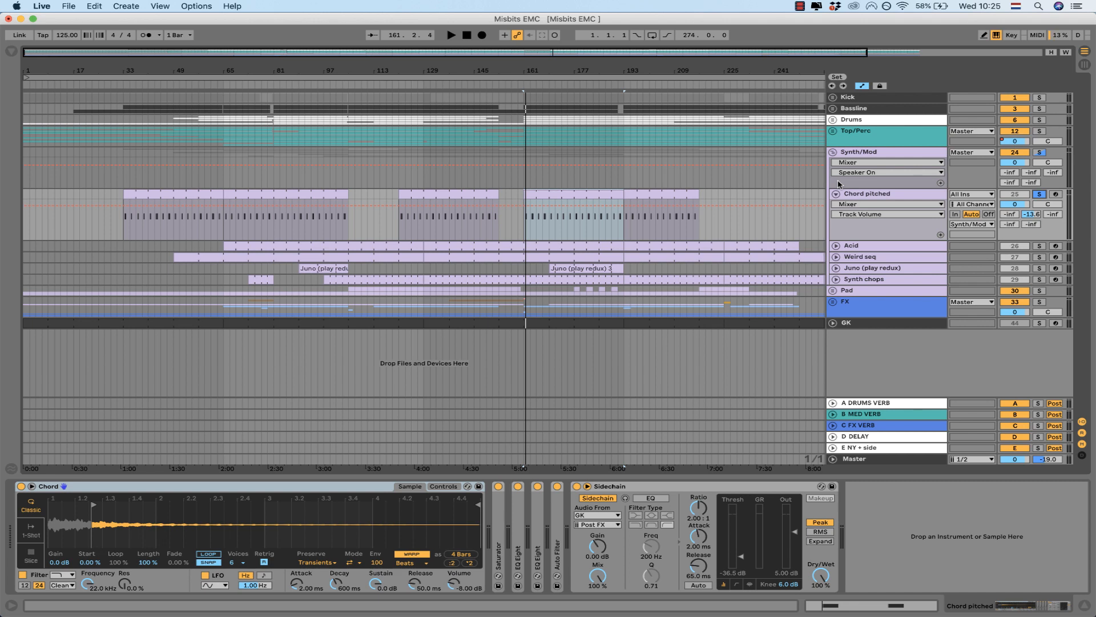
click(874, 194)
key(space)
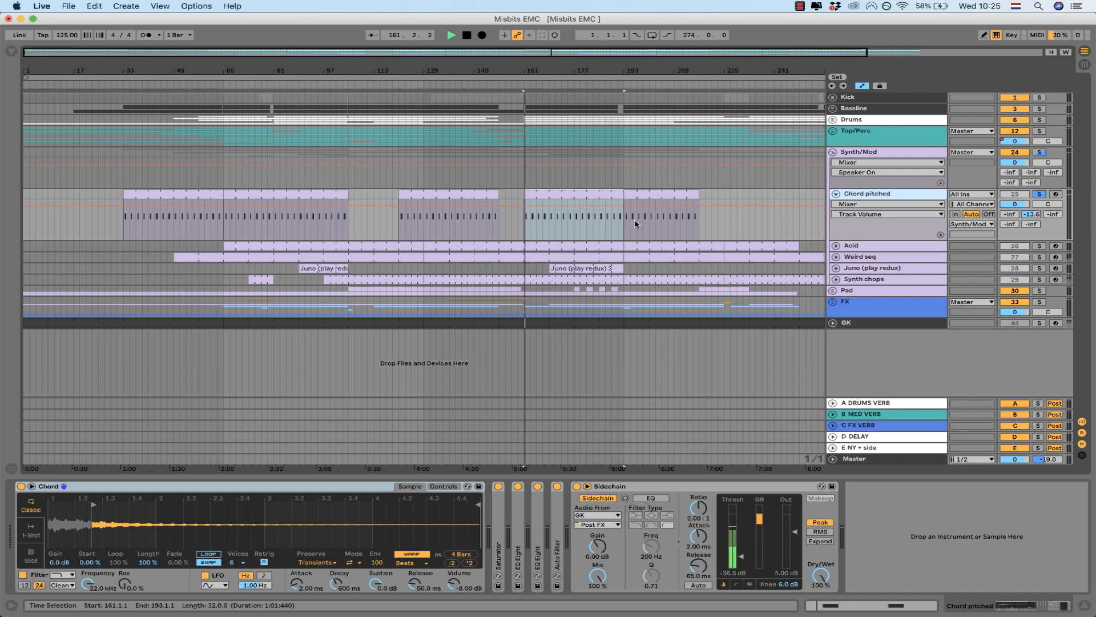
key(space)
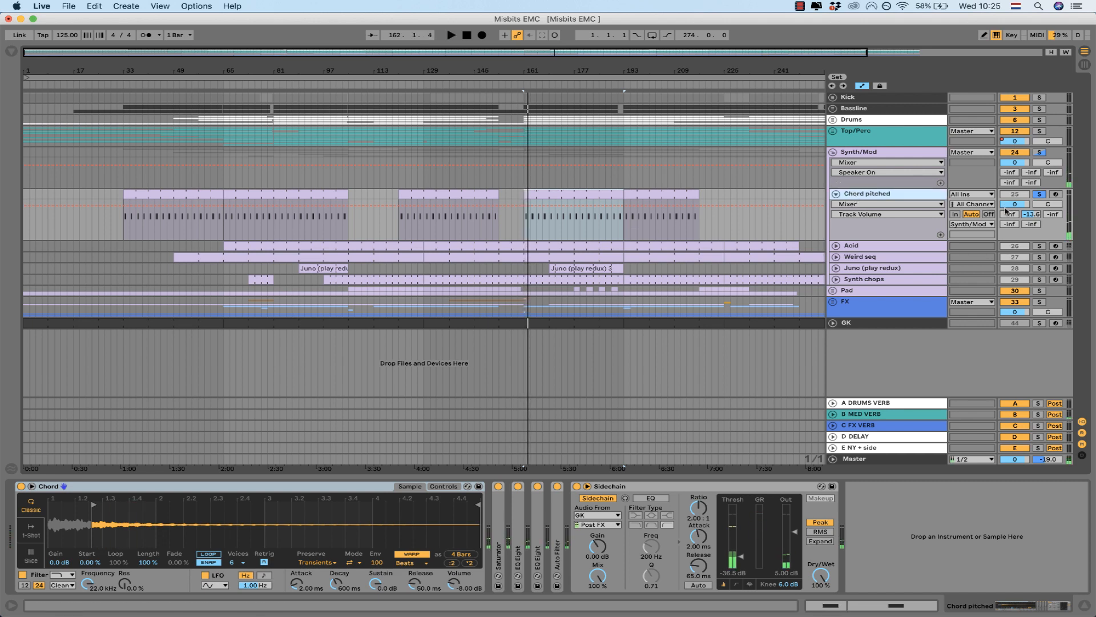
drag(551, 70, 551, 128)
key(space)
click(491, 220)
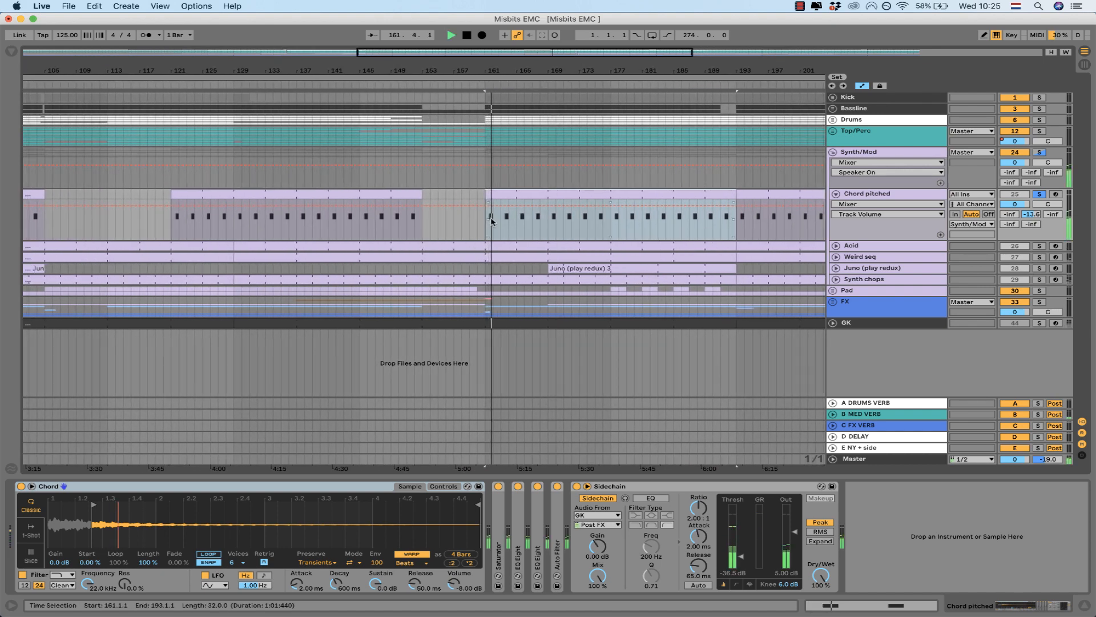
key(space)
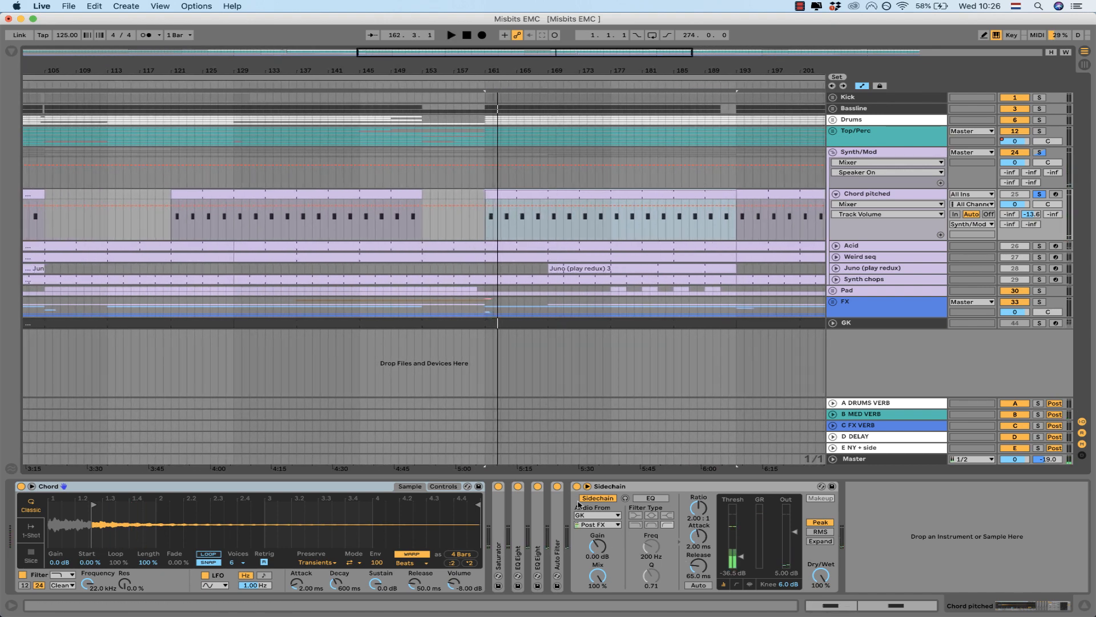
Step: Bypass and re-enable Chord pitched's Auto Filter to compare the sound, expanding and collapsing the device
click(558, 486)
key(space)
double_click(560, 489)
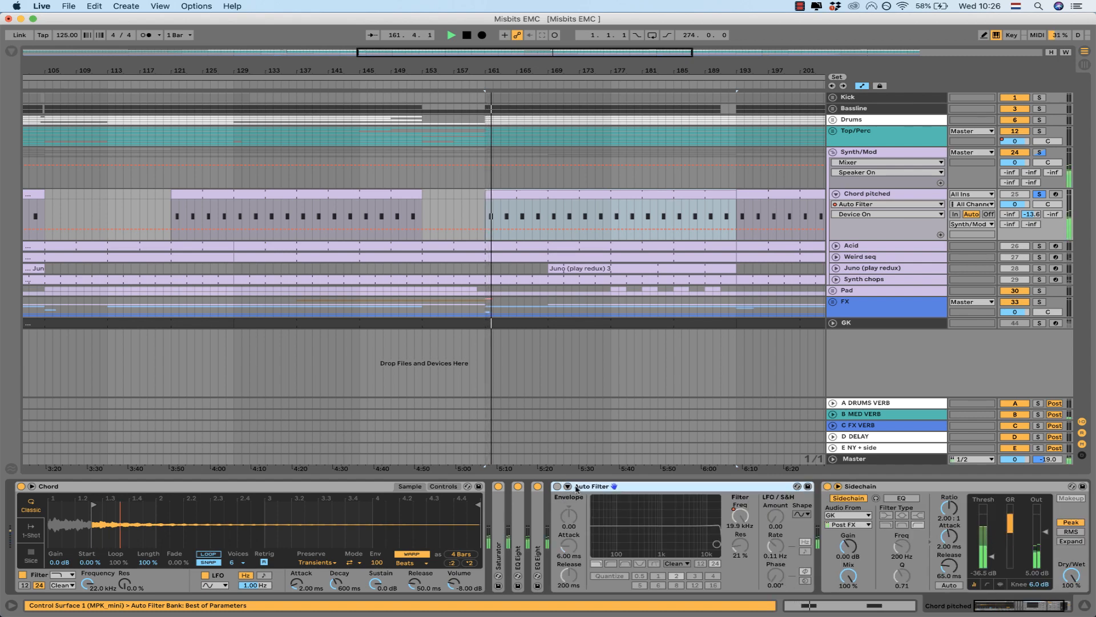
key(space)
click(558, 486)
double_click(588, 487)
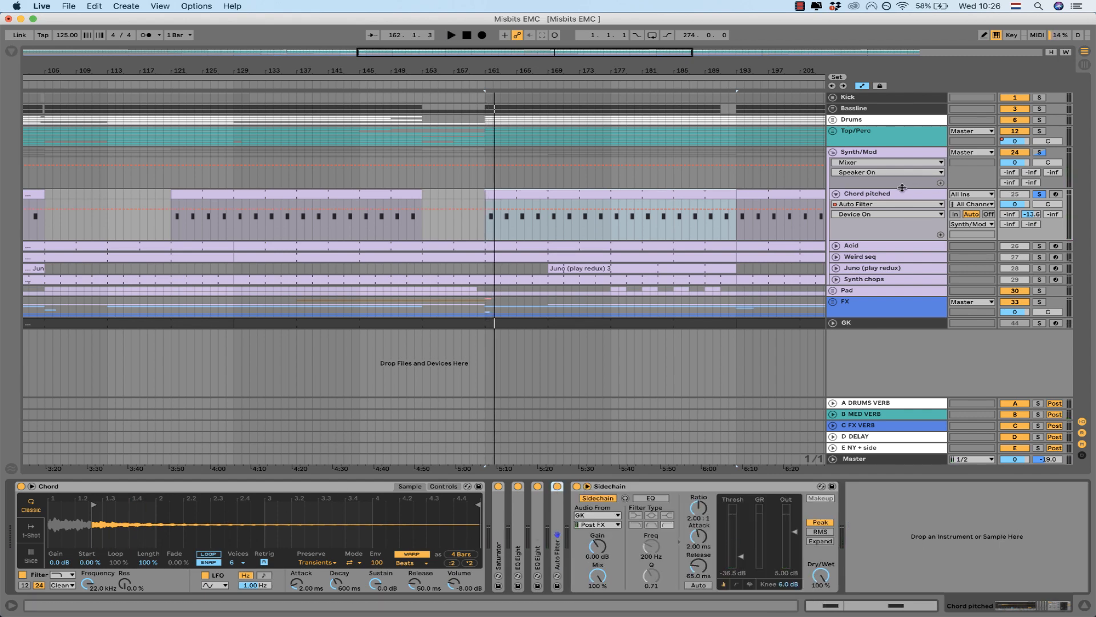
Step: Arm Chord pitched, lower the computer keyboard octave to C1–D2, and play its sampled chord live several times
click(900, 195)
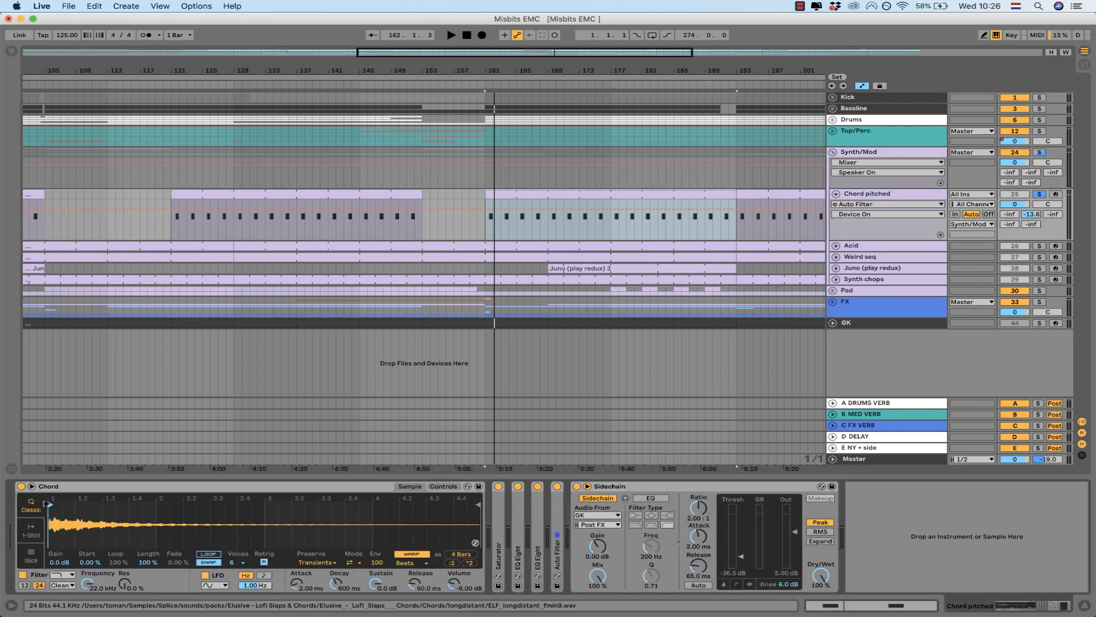
click(1055, 195)
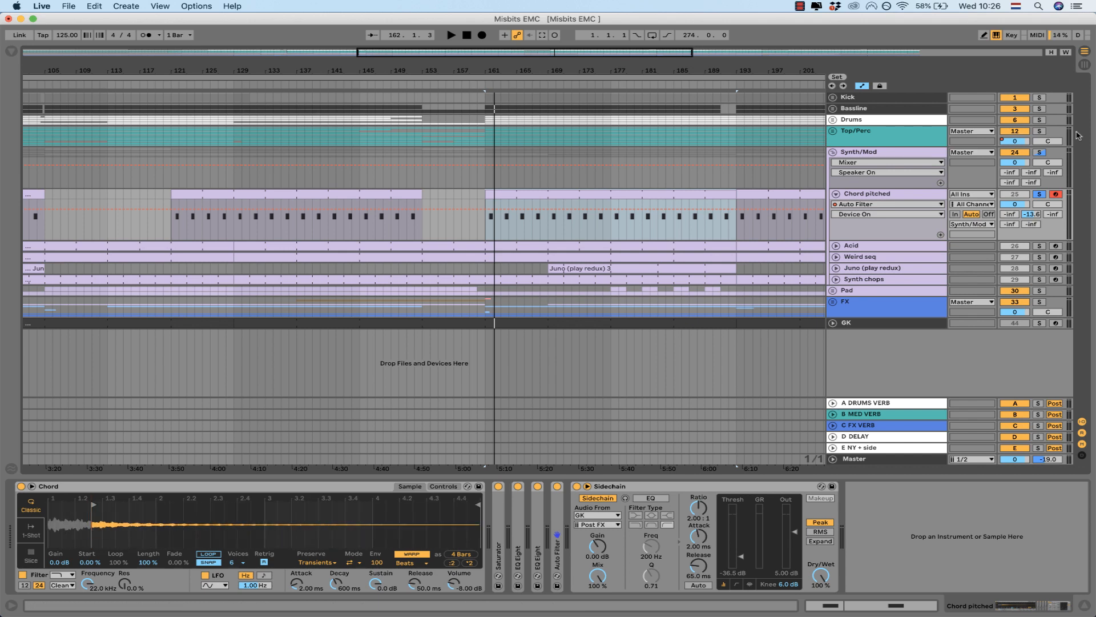
key(z)
key(a)
key(a)
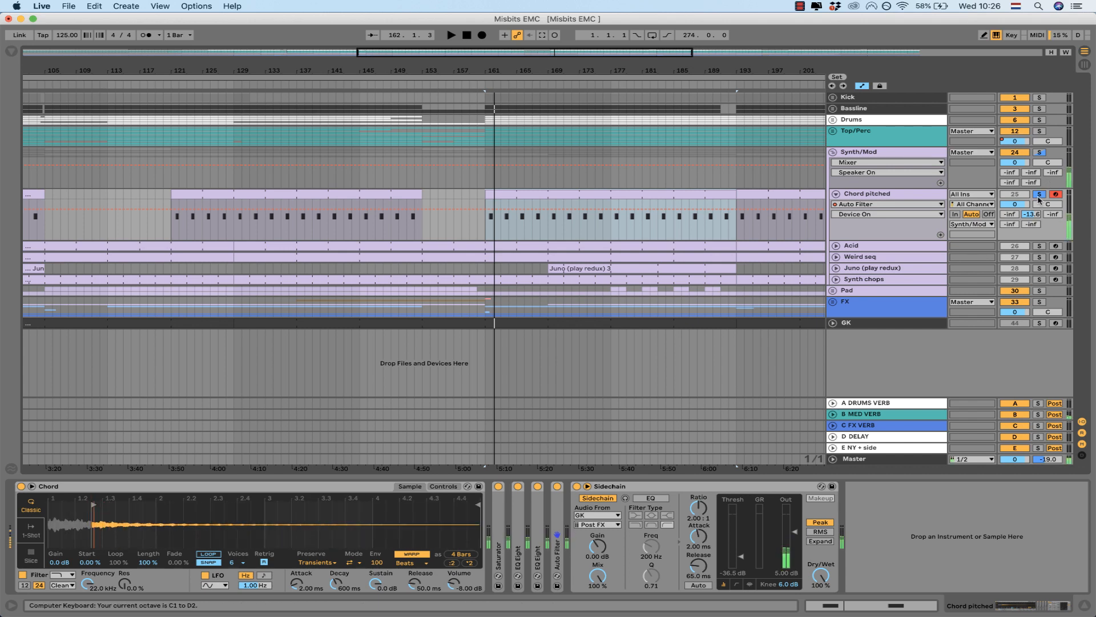
key(a)
key(a)
Step: Clear Chord pitched's solo, replay bar 161 in the mix and with the Synth/Mod group soloed, and fold the track
click(1039, 195)
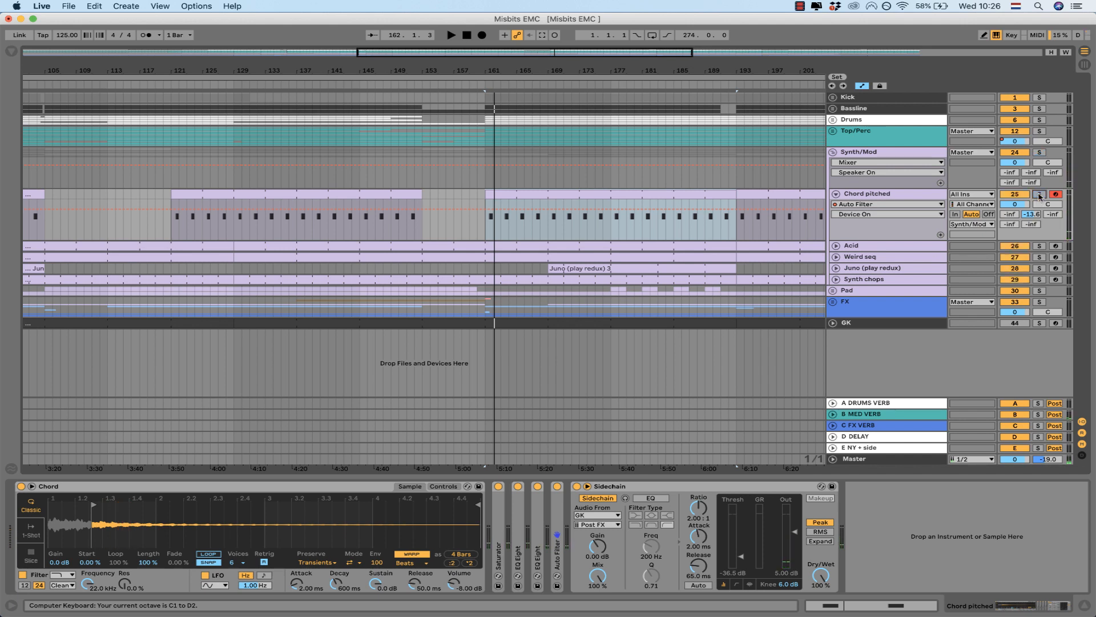
click(868, 194)
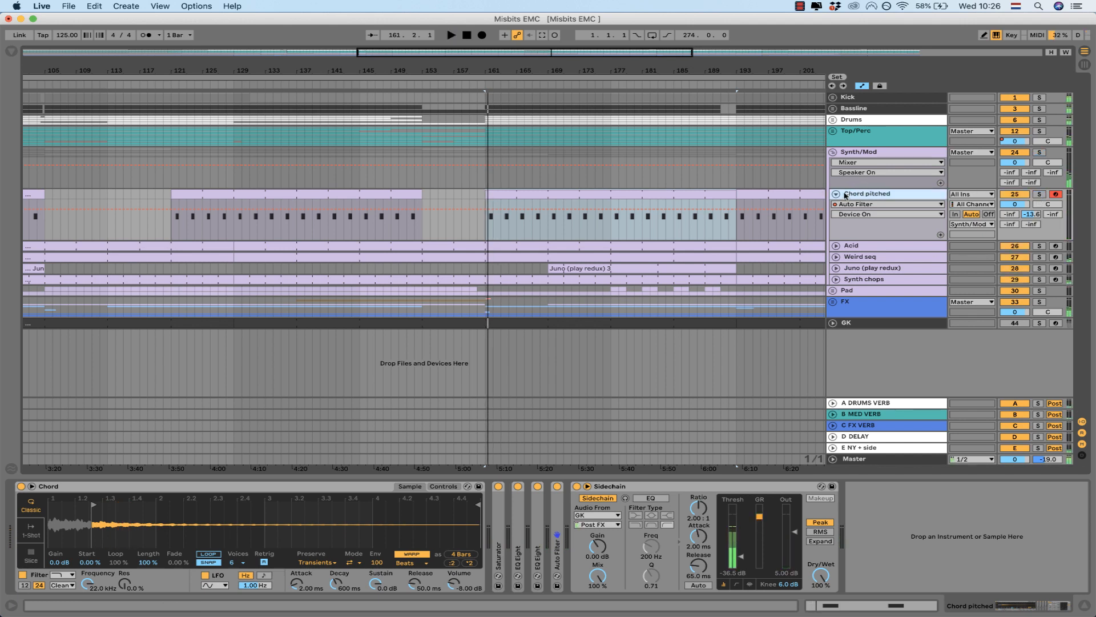
key(space)
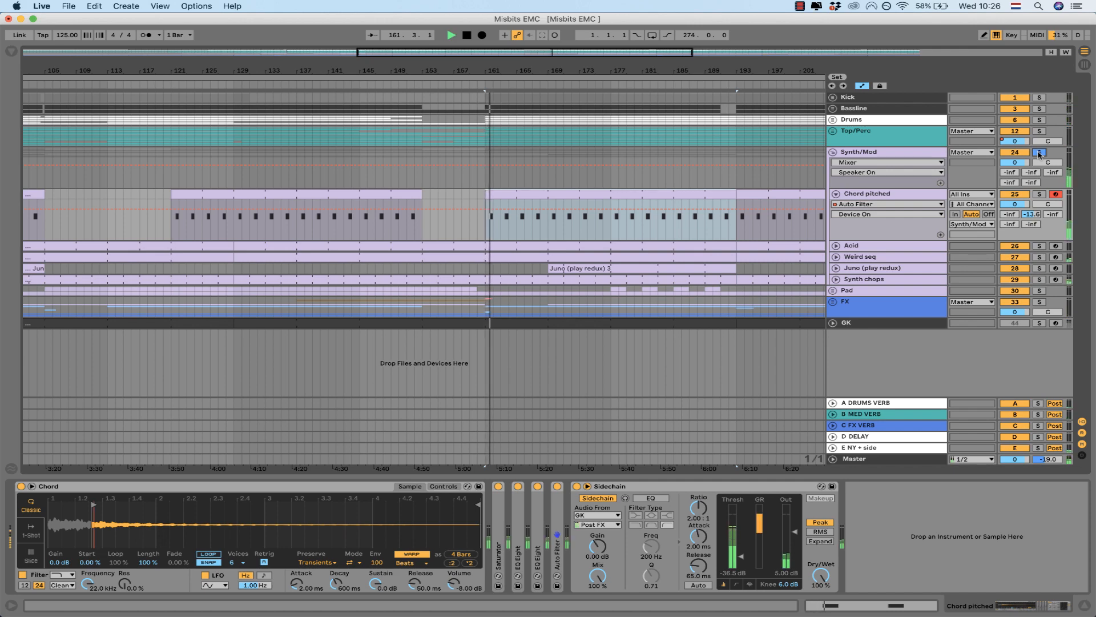
key(space)
click(836, 193)
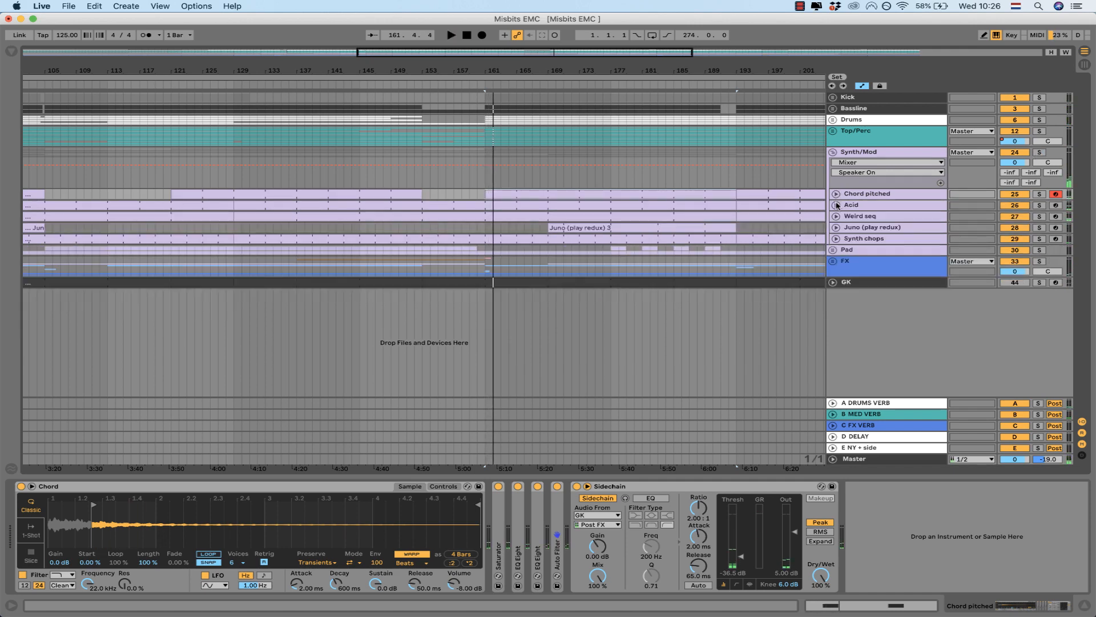
Step: Unfold the Acid track, show its device chain, and play it soloed from bar 161
click(835, 206)
click(836, 205)
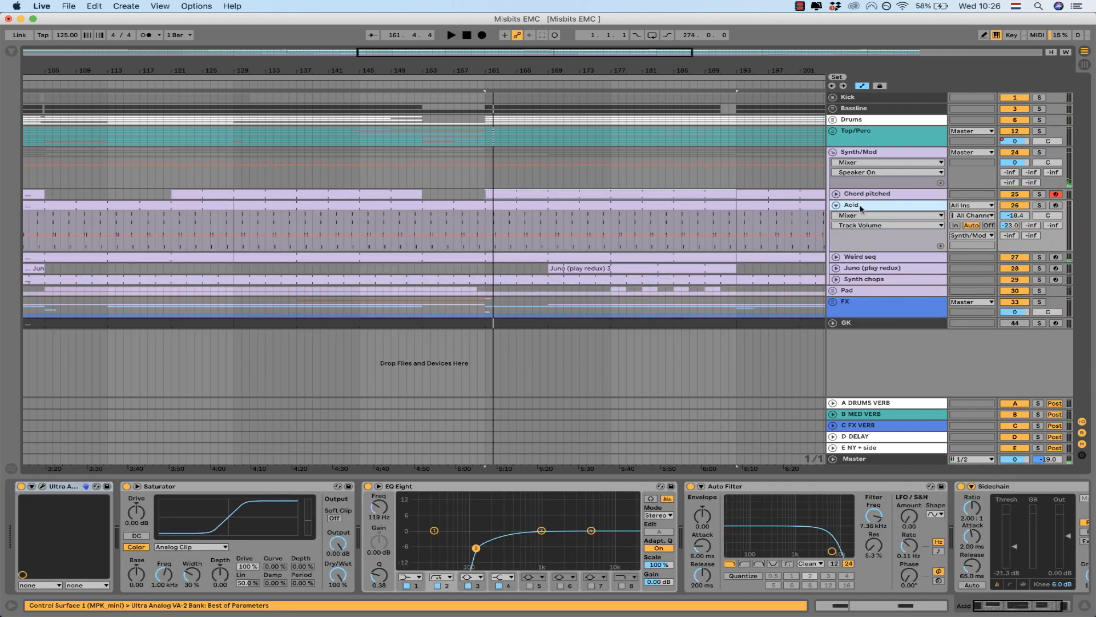
click(1039, 205)
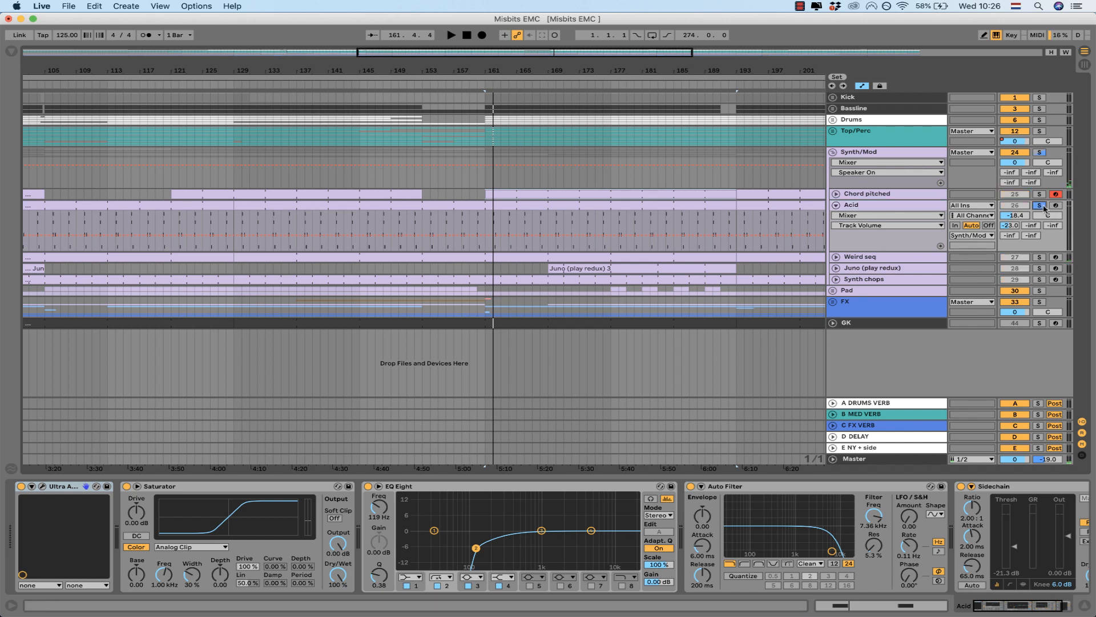
key(space)
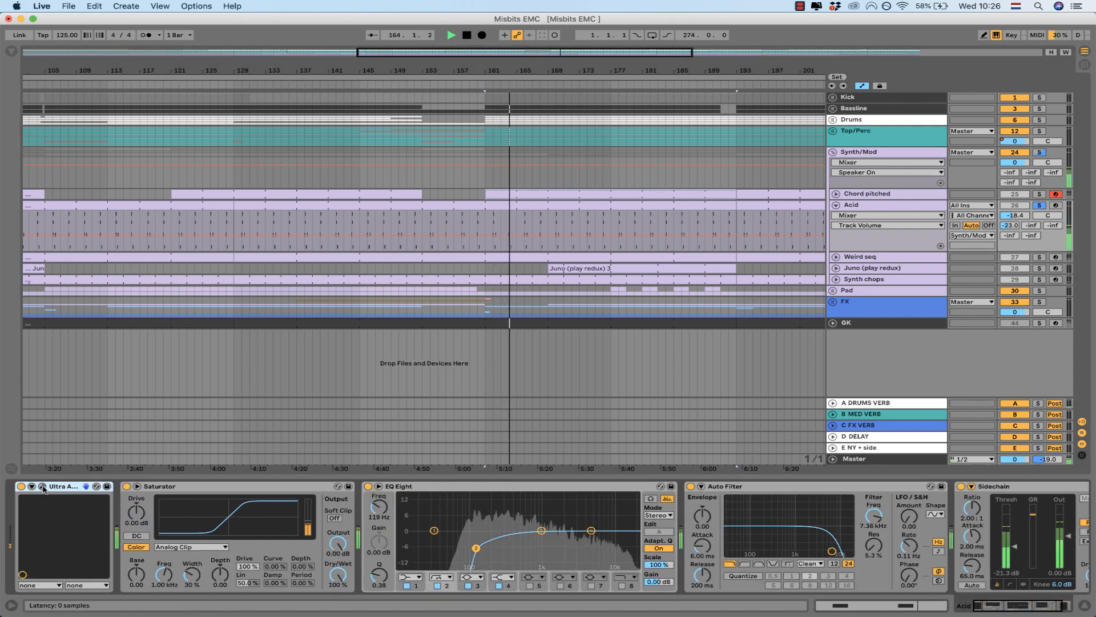
Step: Open Acid's Ultra Analog instrument, stop playback, arm the track, and play the synth live in different computer keyboard octaves
click(42, 486)
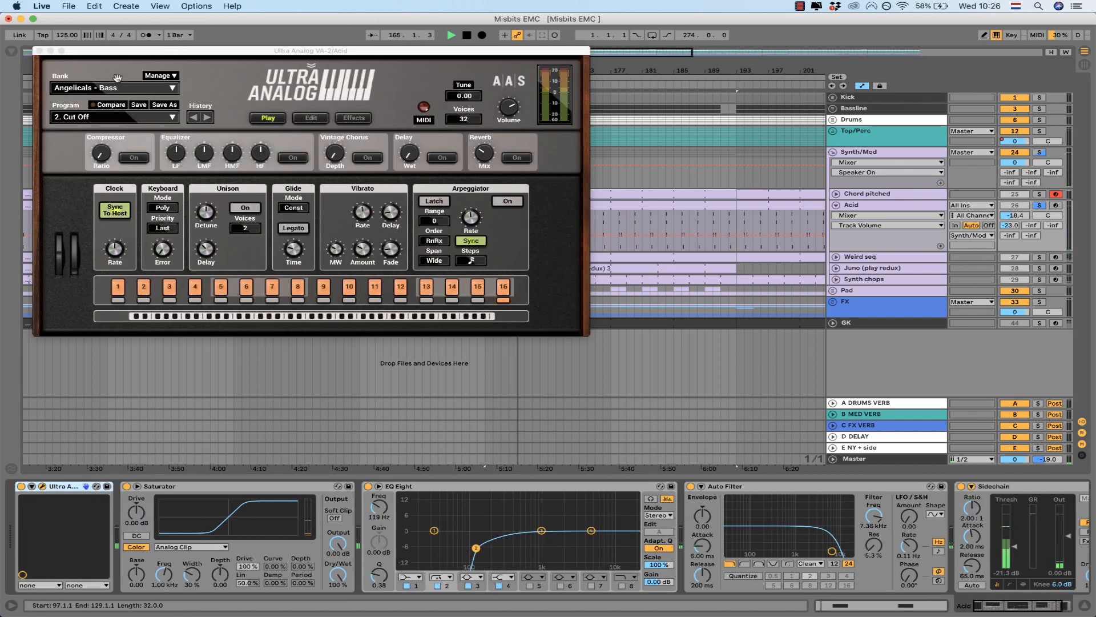
key(space)
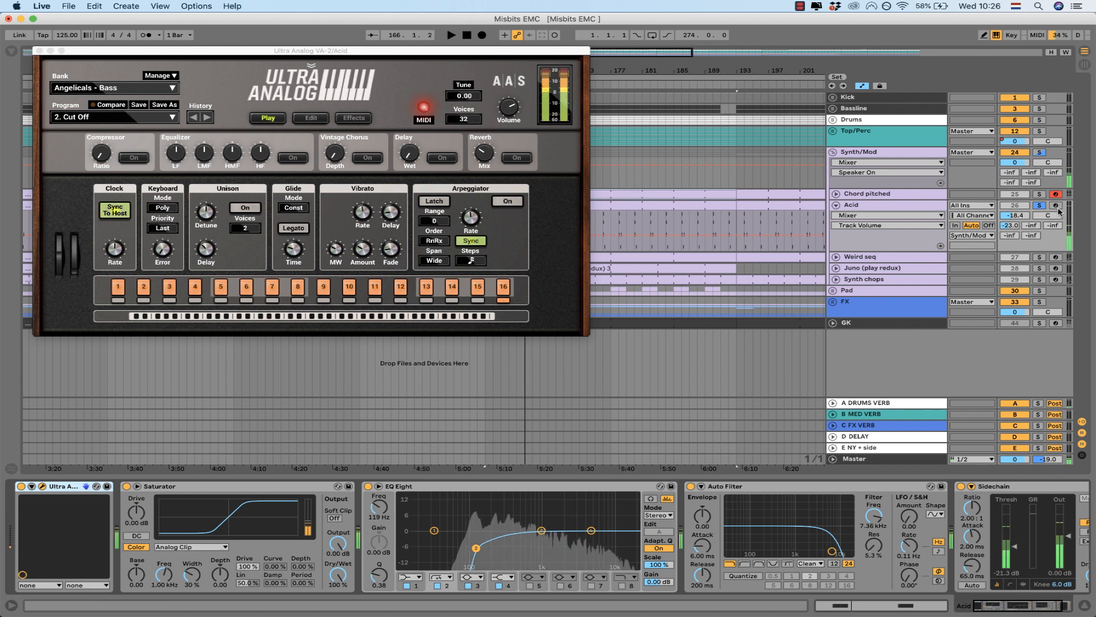
click(1056, 205)
key(a)
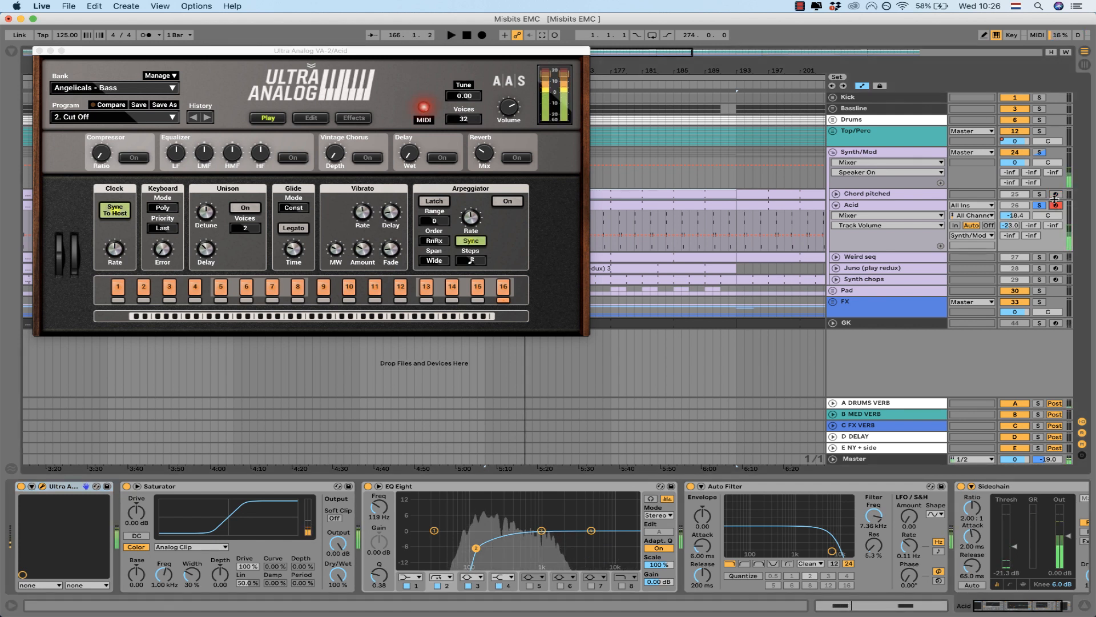
key(z)
key(a)
key(x)
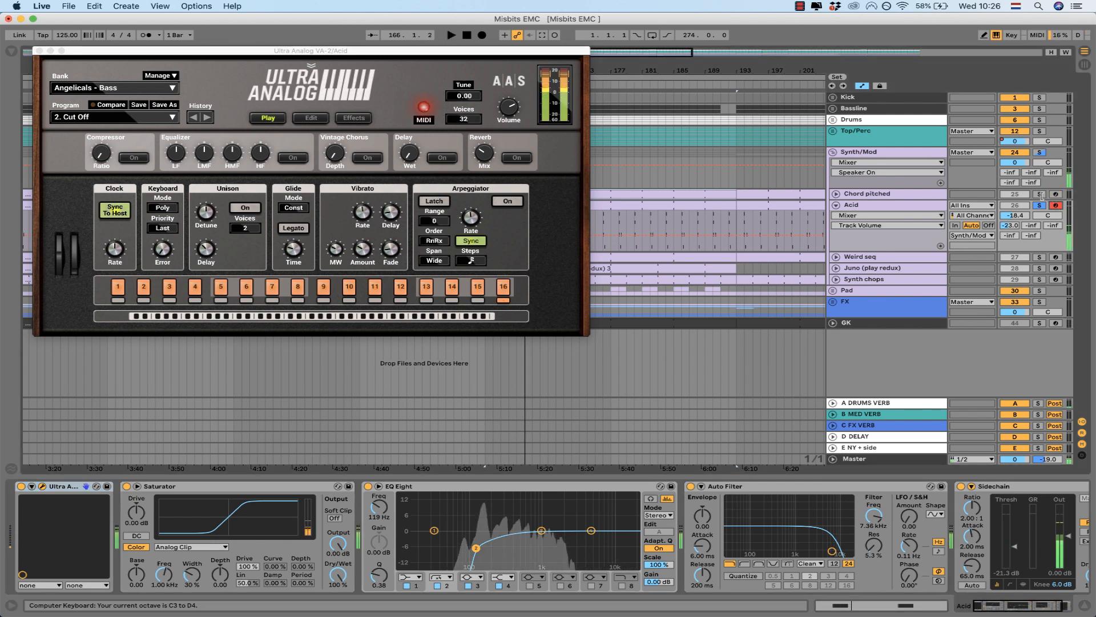
Step: Show Ultra Analog's edit page and its Filter 1 Frequency automation, close the instrument window, and fold the Acid track
click(311, 117)
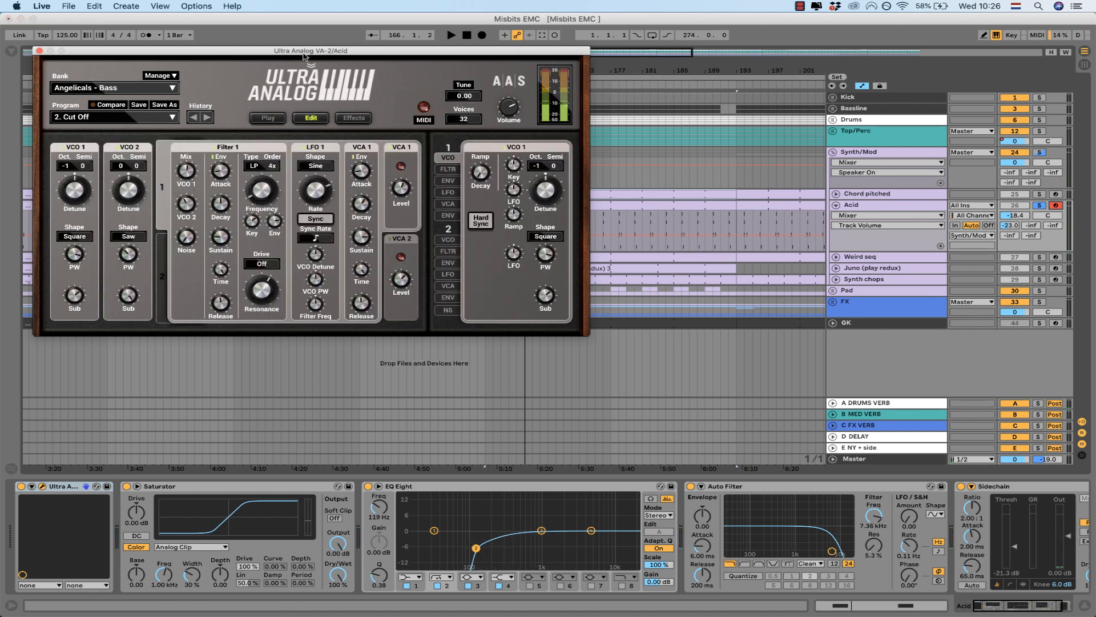
click(261, 191)
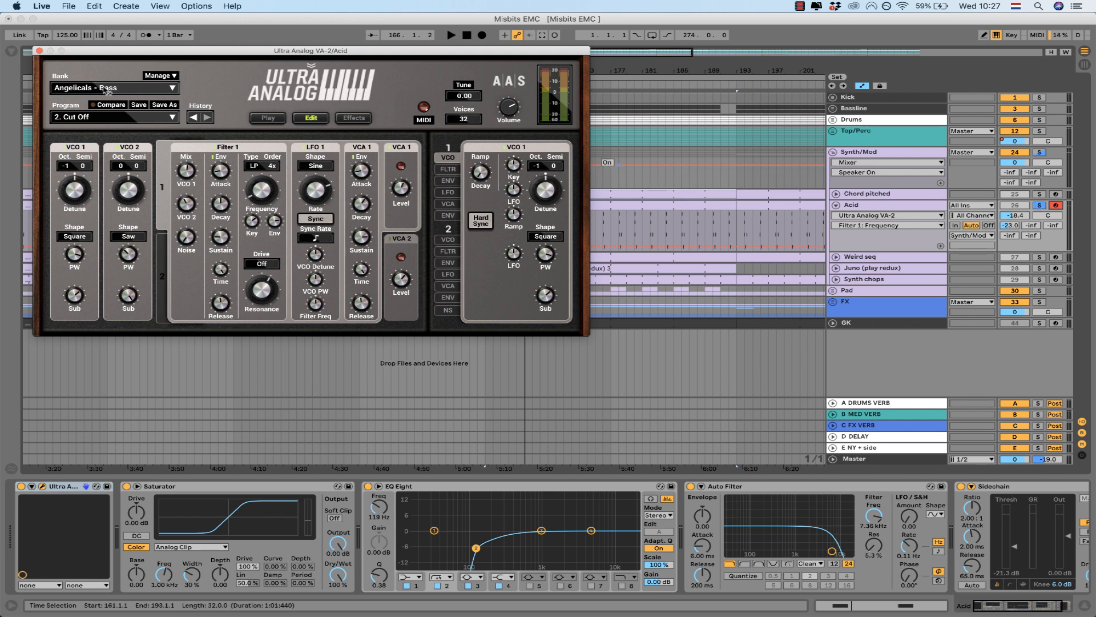
click(39, 51)
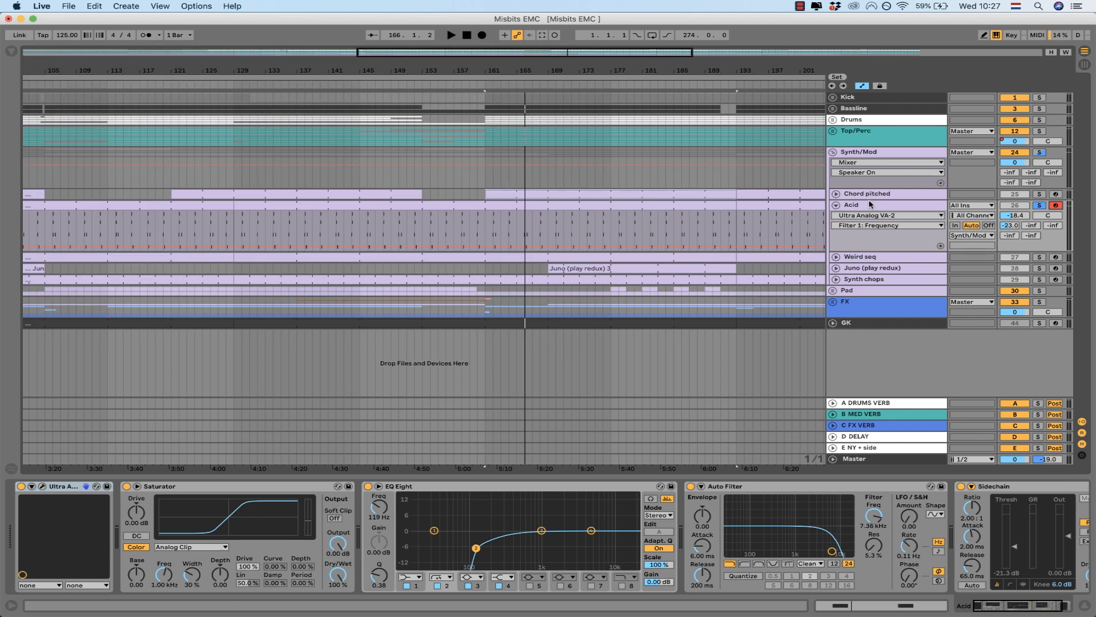
click(835, 206)
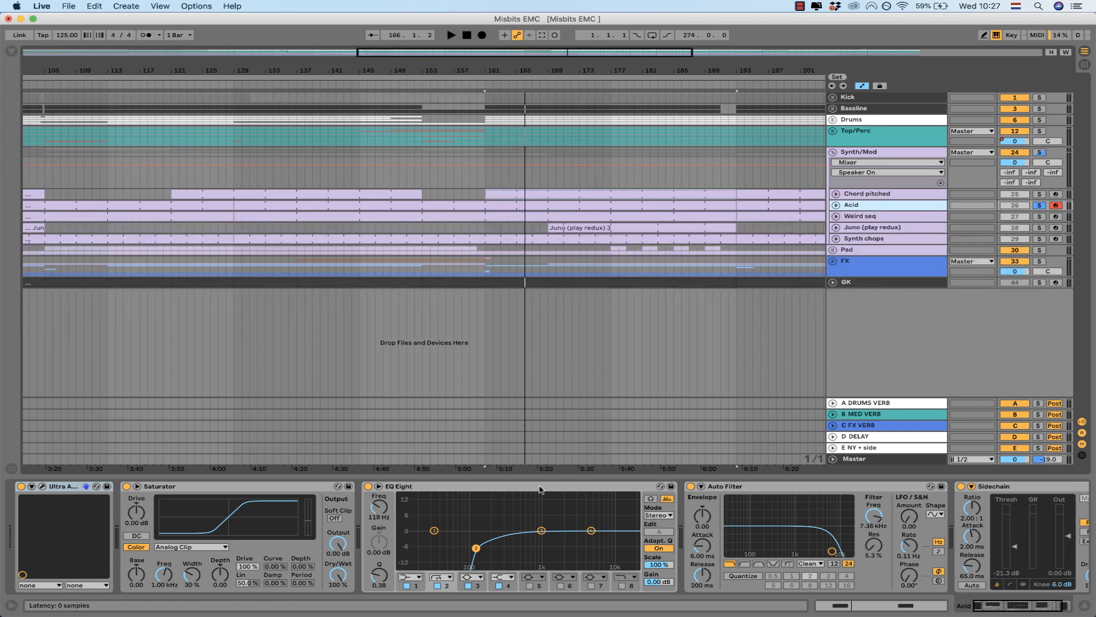
Step: Collapse and expand Acid's EQ Eight to show the rest of its device chain, leaving the EQ collapsed
double_click(540, 487)
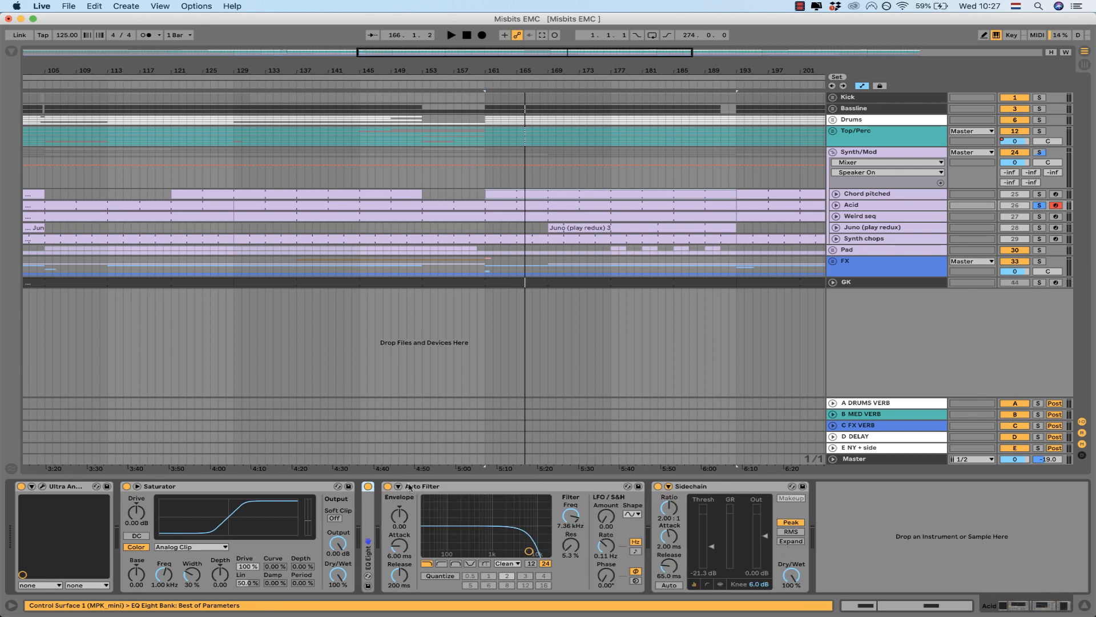
double_click(372, 511)
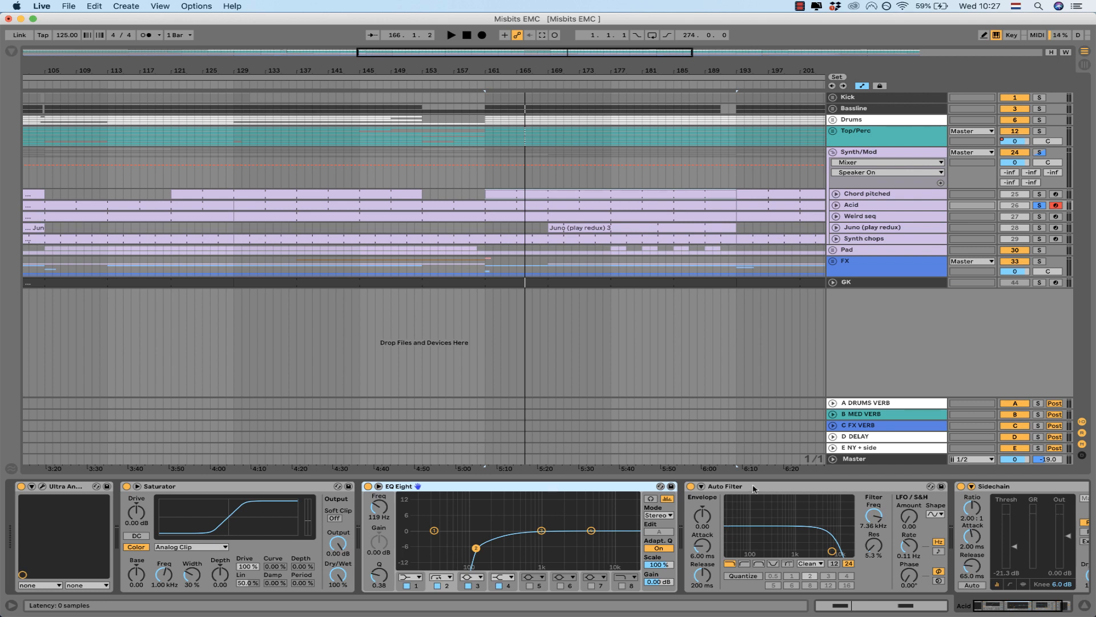
double_click(592, 487)
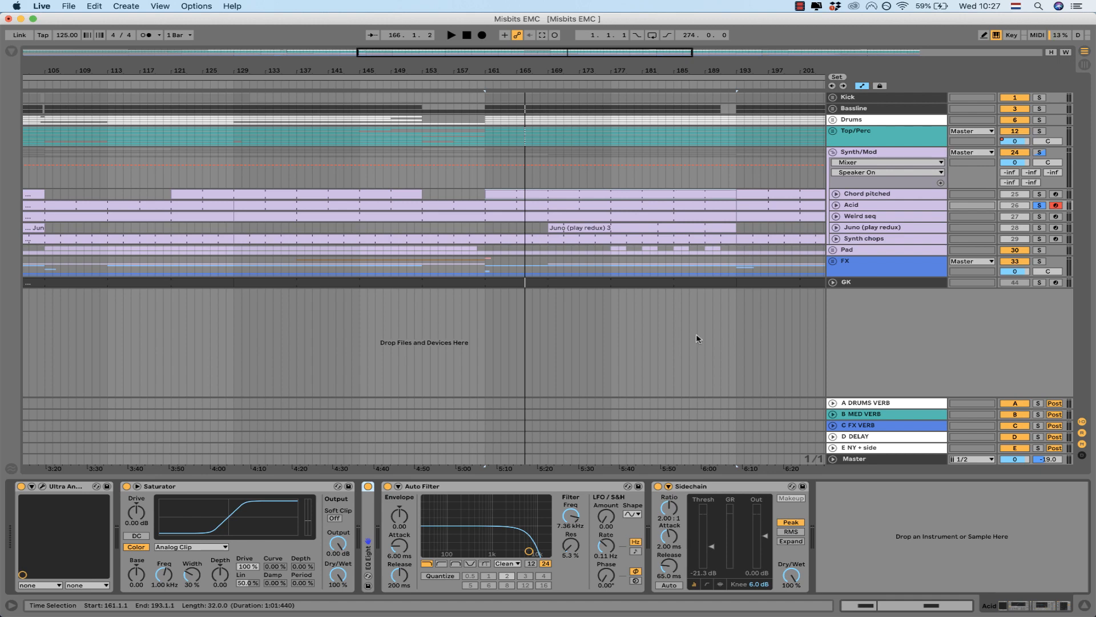
click(882, 207)
Step: Unfold the Weird seq track, show its device chain, and play it soloed from bar 161
click(852, 217)
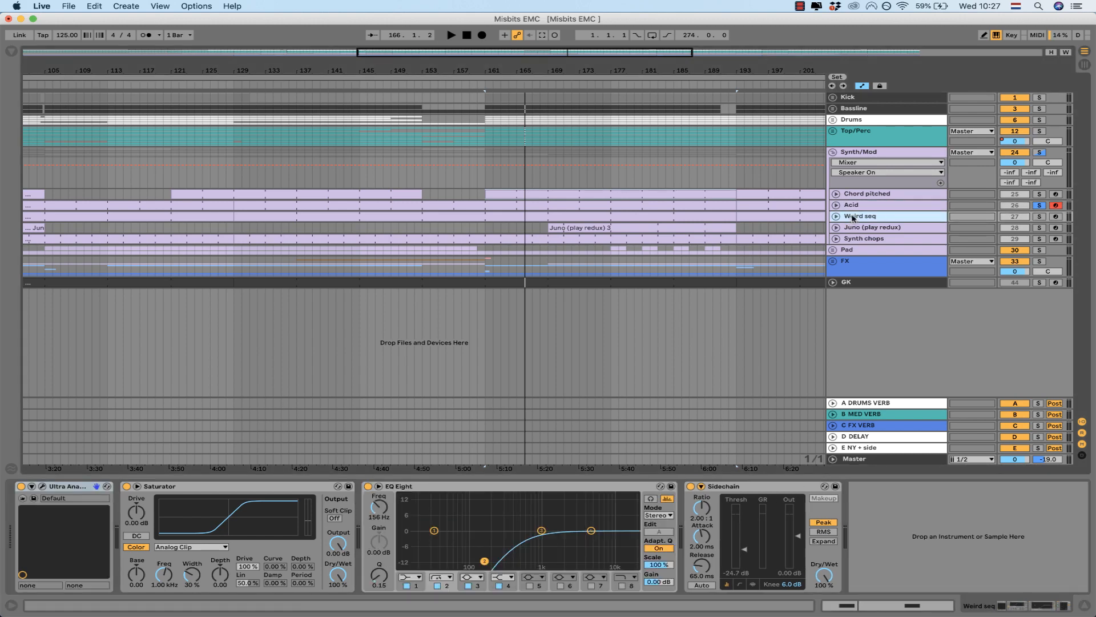
click(836, 216)
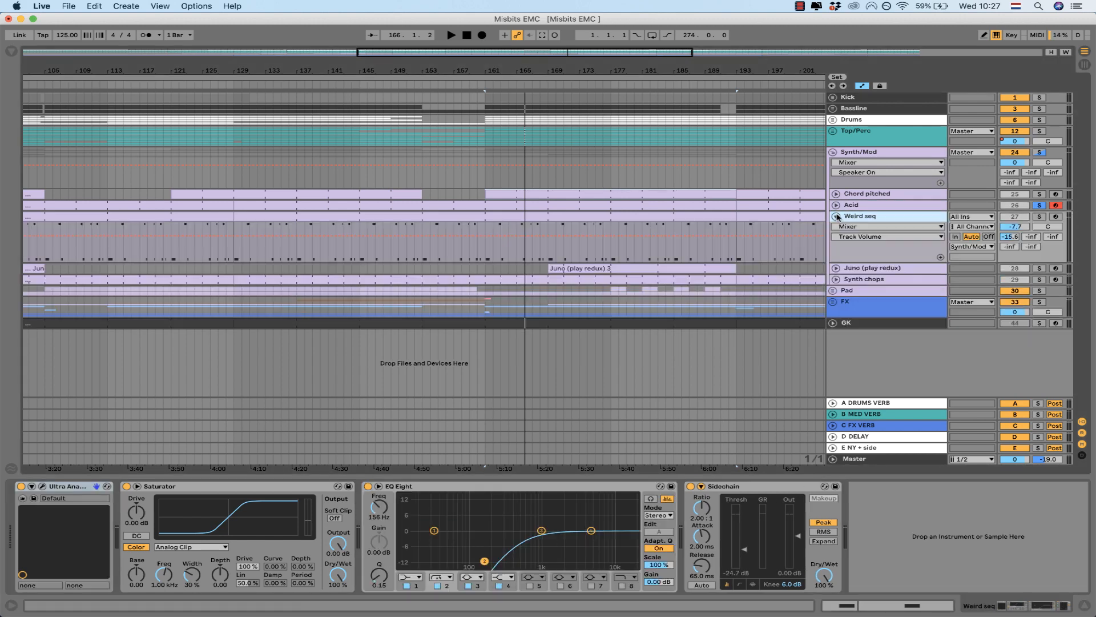
click(1040, 216)
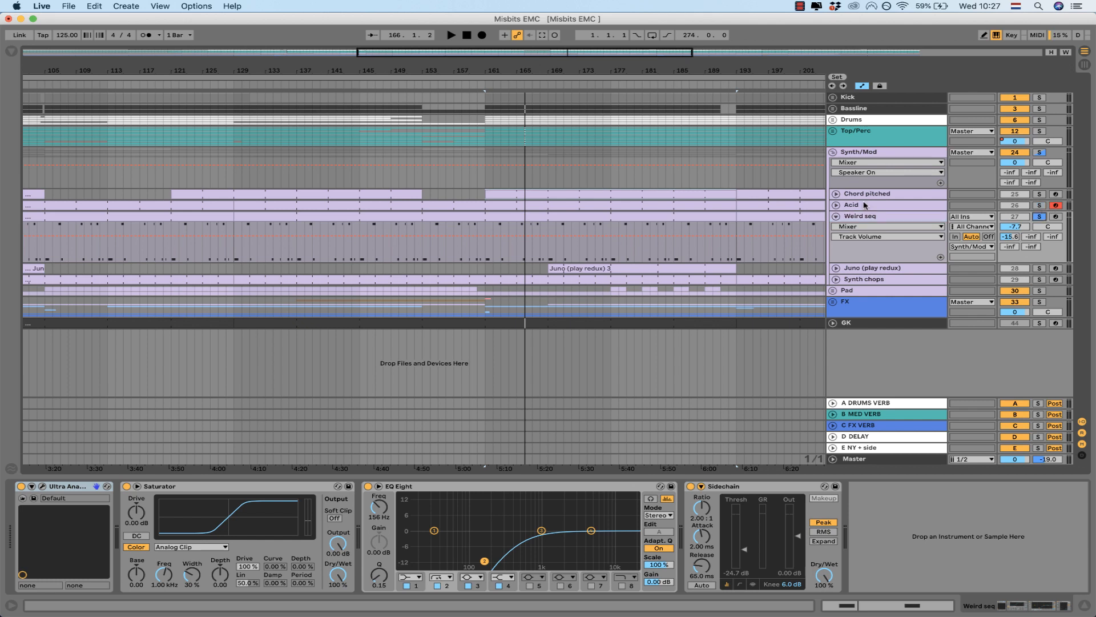
click(488, 228)
key(space)
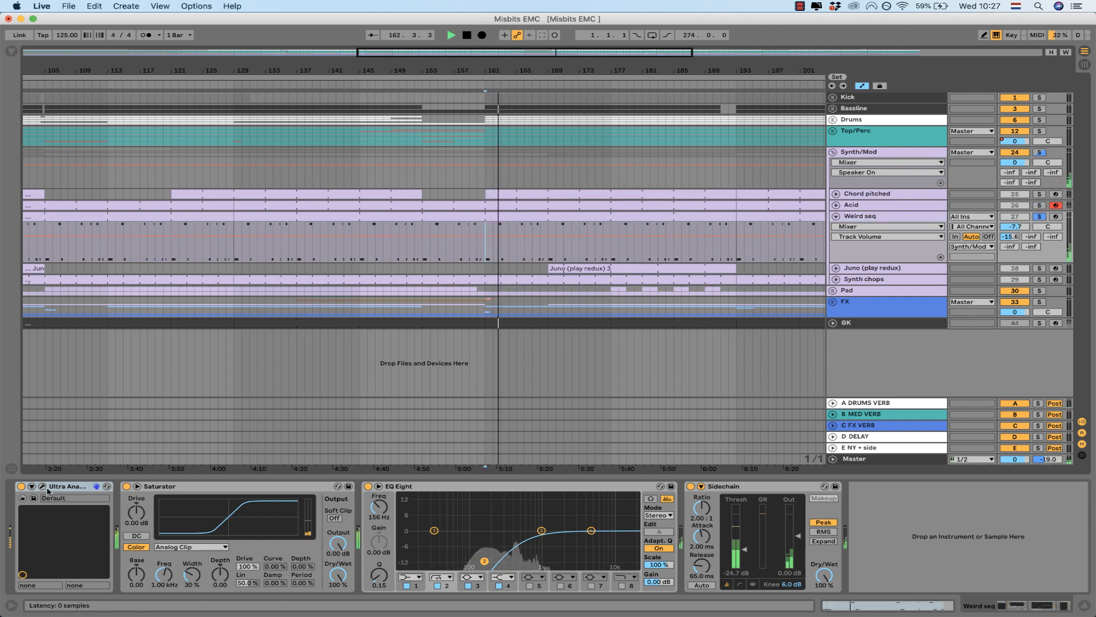
Step: Arm the Weird seq track and open its Ultra Analog instrument
click(868, 222)
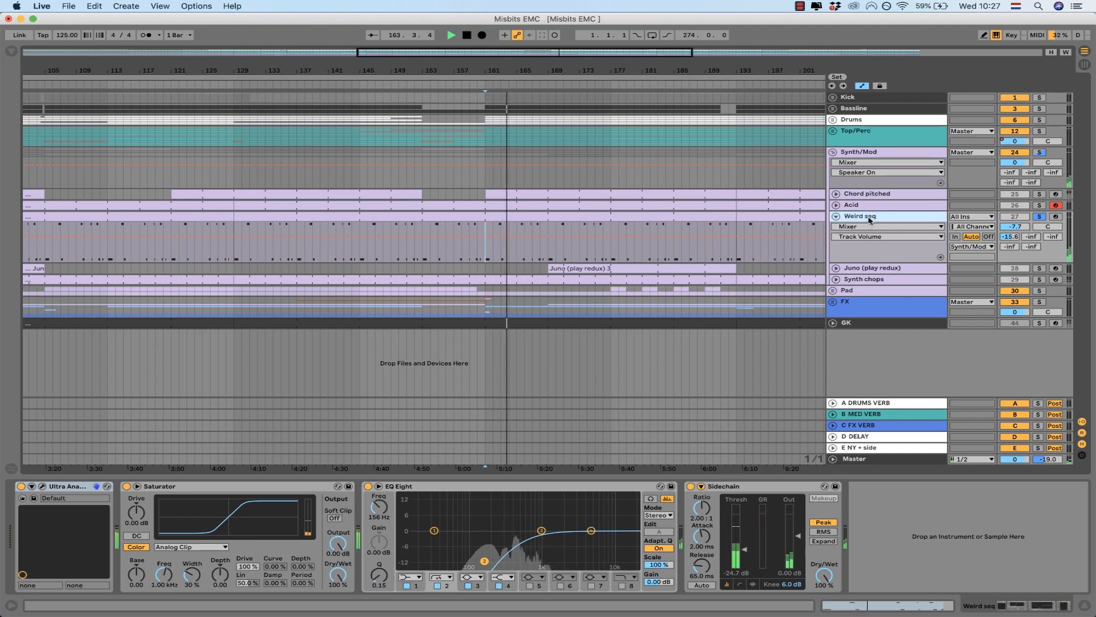
click(1056, 217)
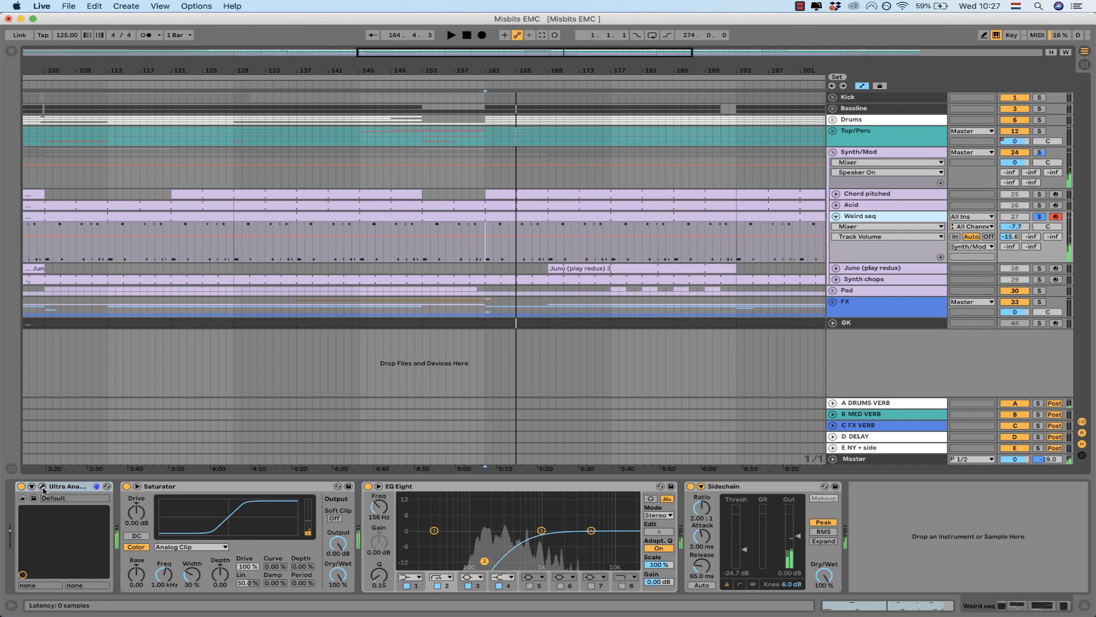
click(42, 487)
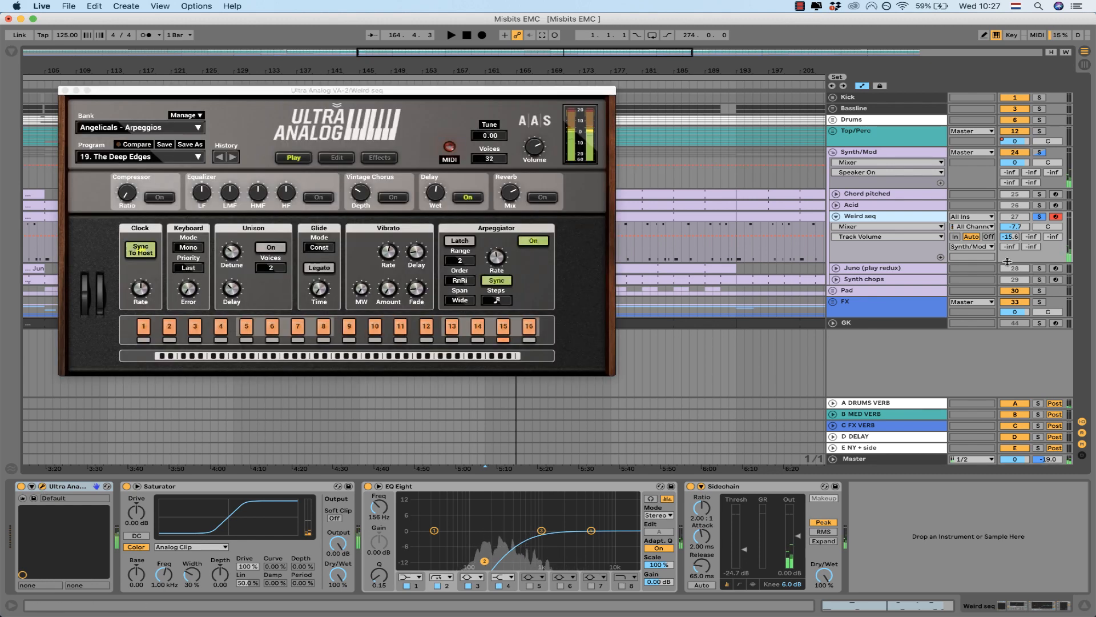
Step: Replay bar 161 while soloing Acid, Chord pitched, Kick, Drums, Top/Perc and Bassline one after another alongside Weird seq
click(1040, 205)
key(space)
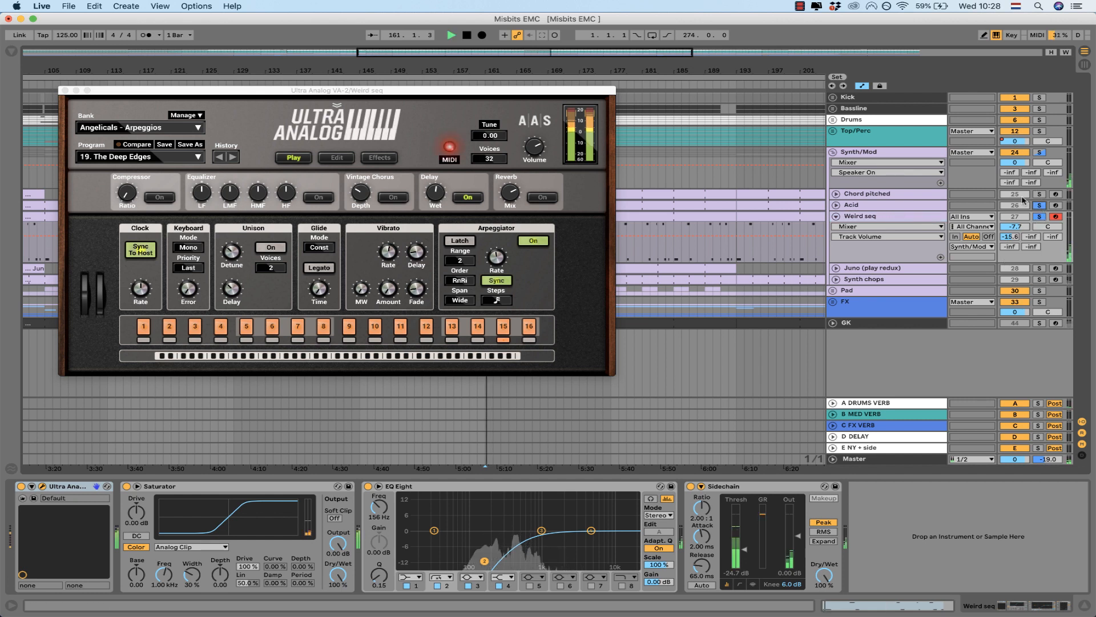
click(1039, 195)
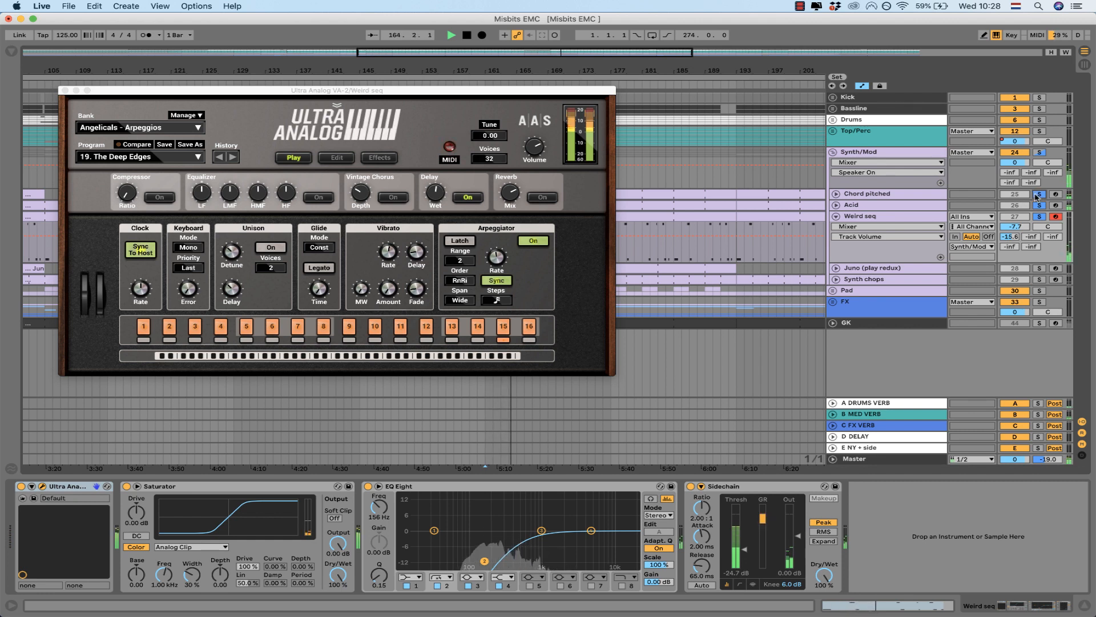
click(1040, 98)
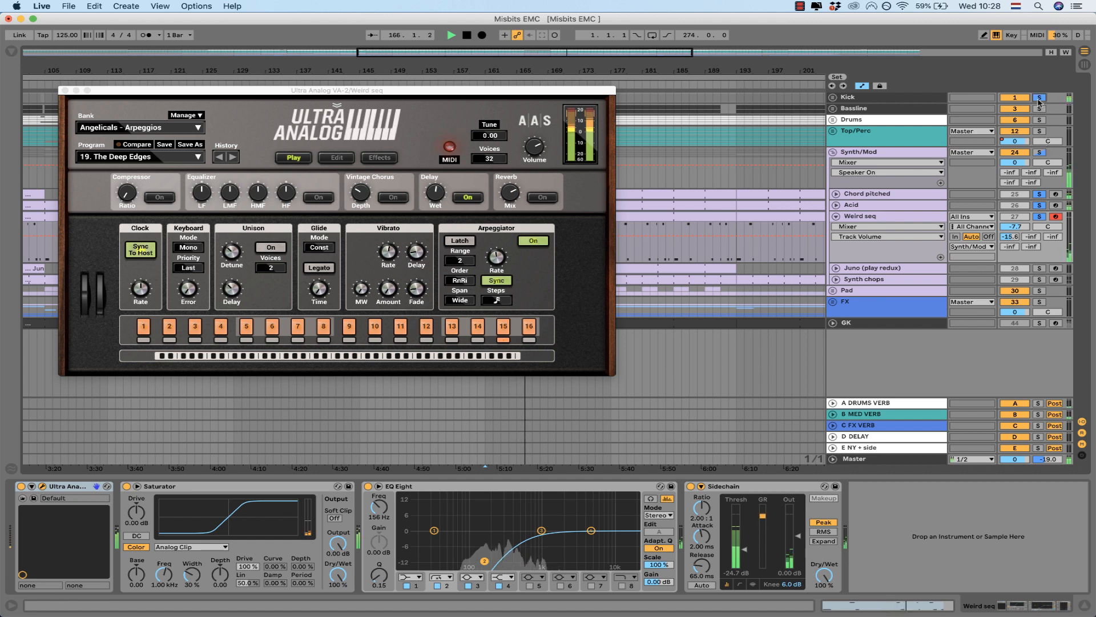
click(1040, 130)
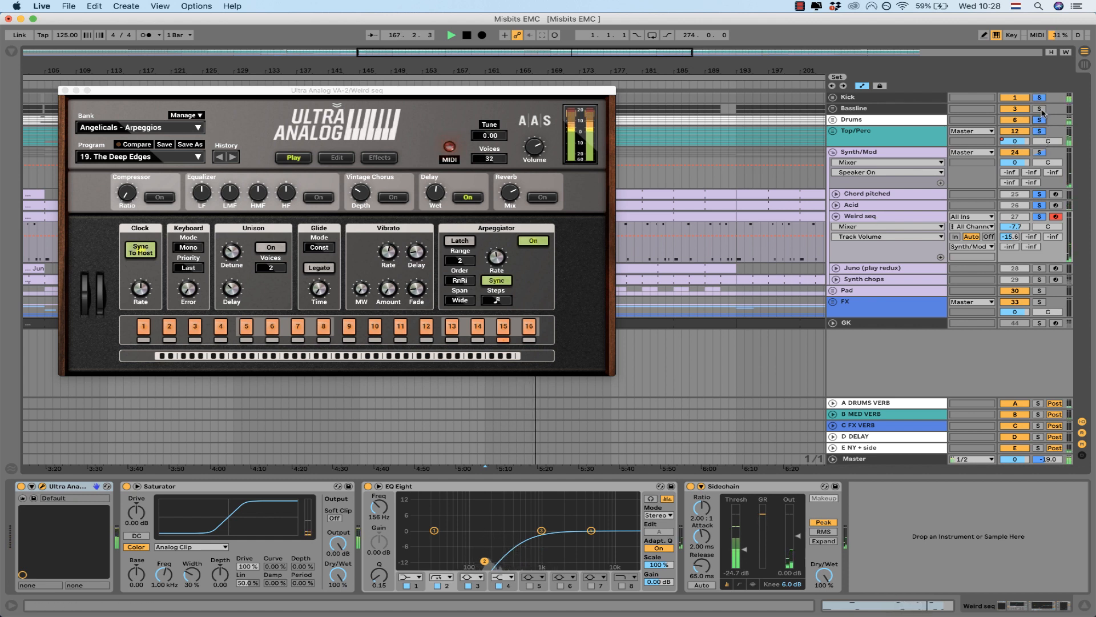
click(1040, 109)
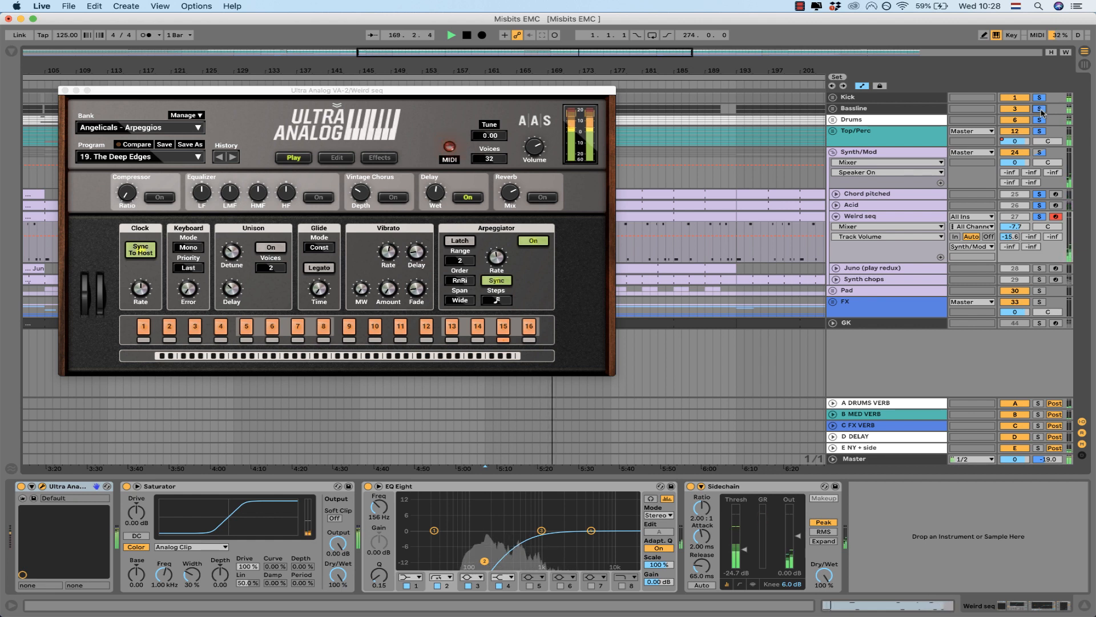
Step: Stop playback, fold the Weird seq track, and close its Ultra Analog window
click(836, 216)
key(space)
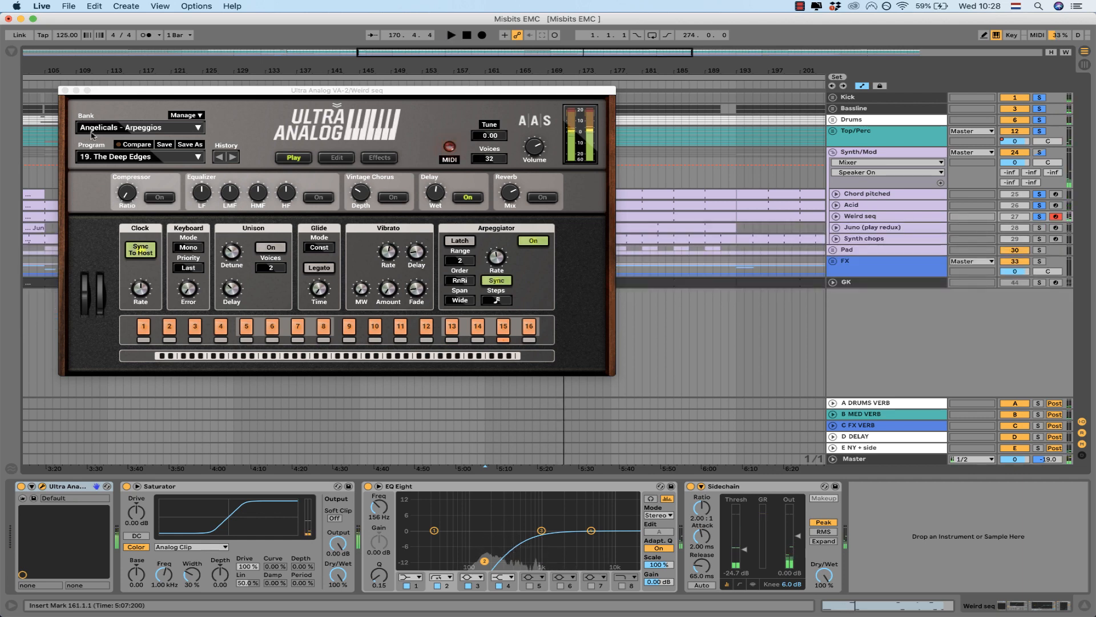
click(65, 90)
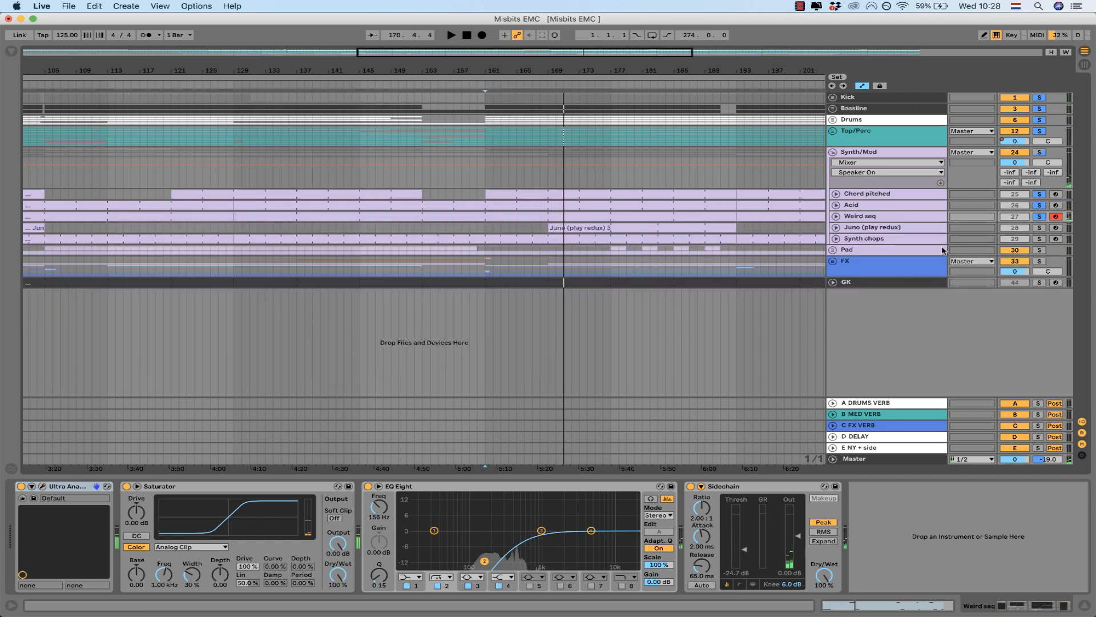
Step: Unfold the Juno (play redux) track, view its Spire synth, and play the track soloed from bar 170
click(912, 228)
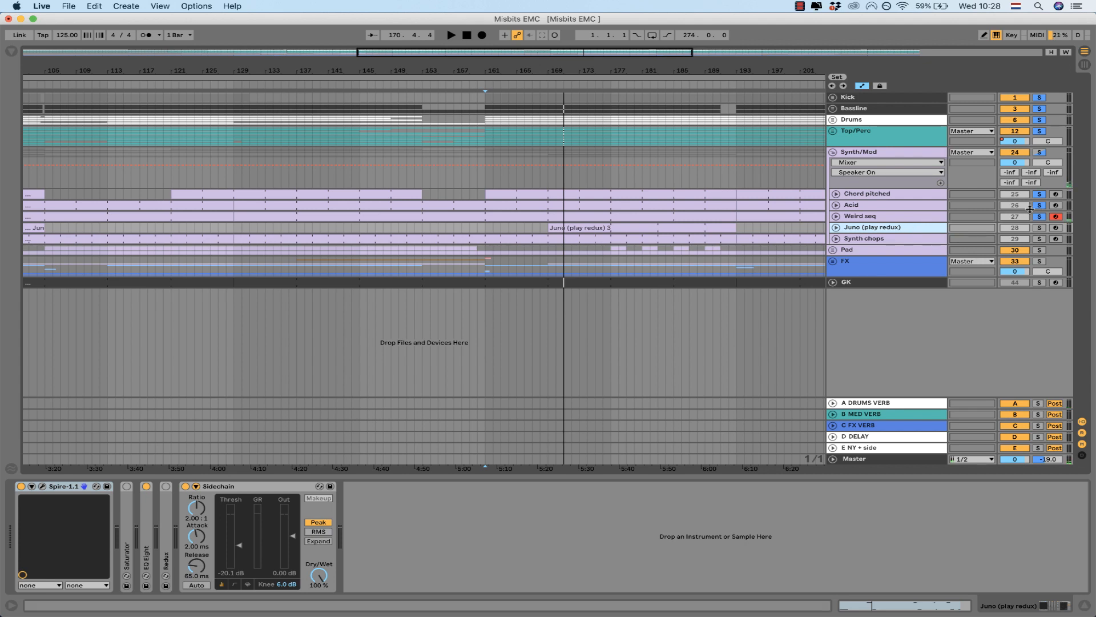
click(836, 226)
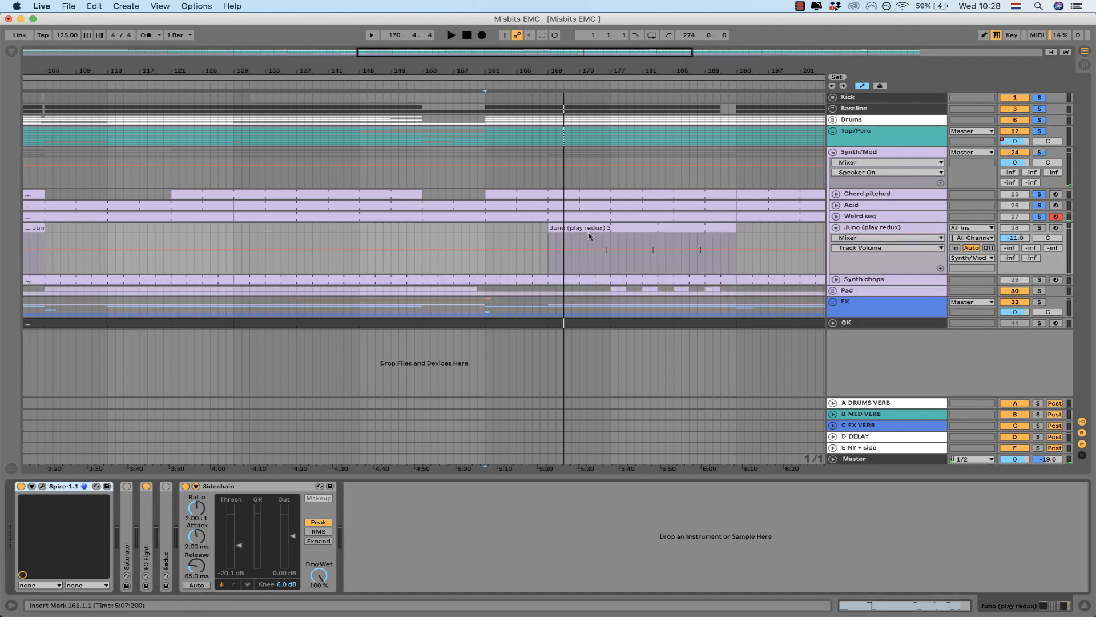
click(559, 242)
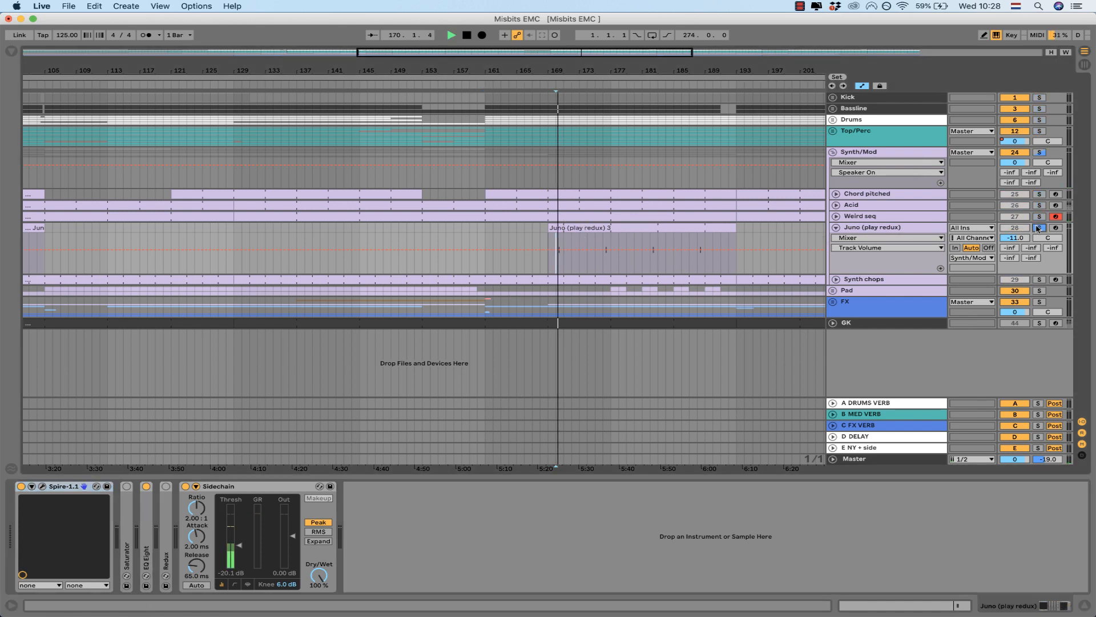
click(1038, 227)
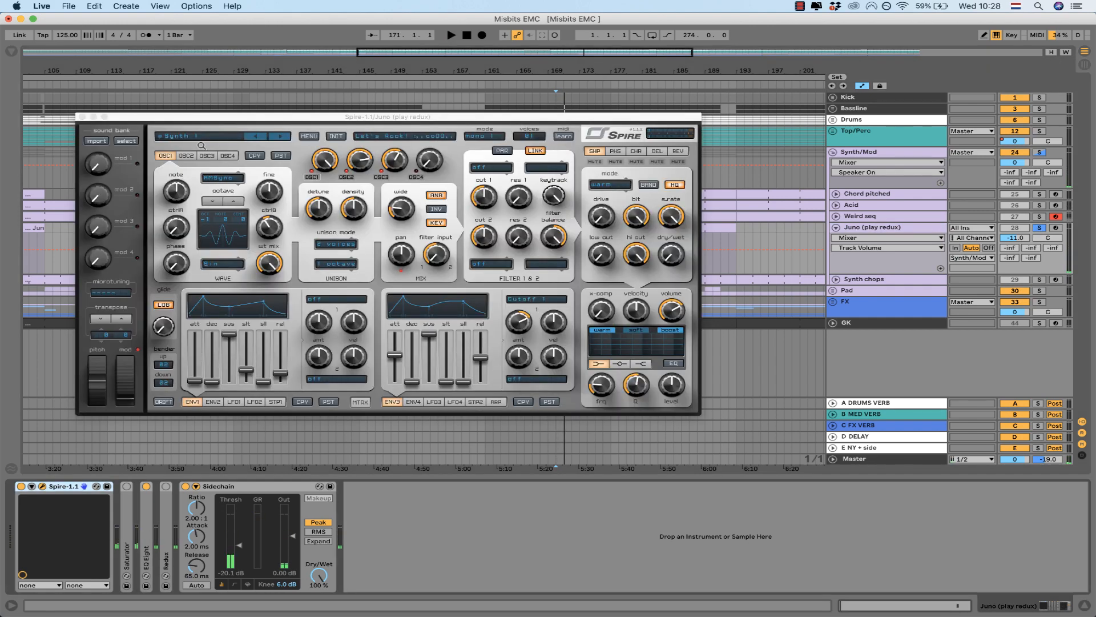
click(82, 117)
key(space)
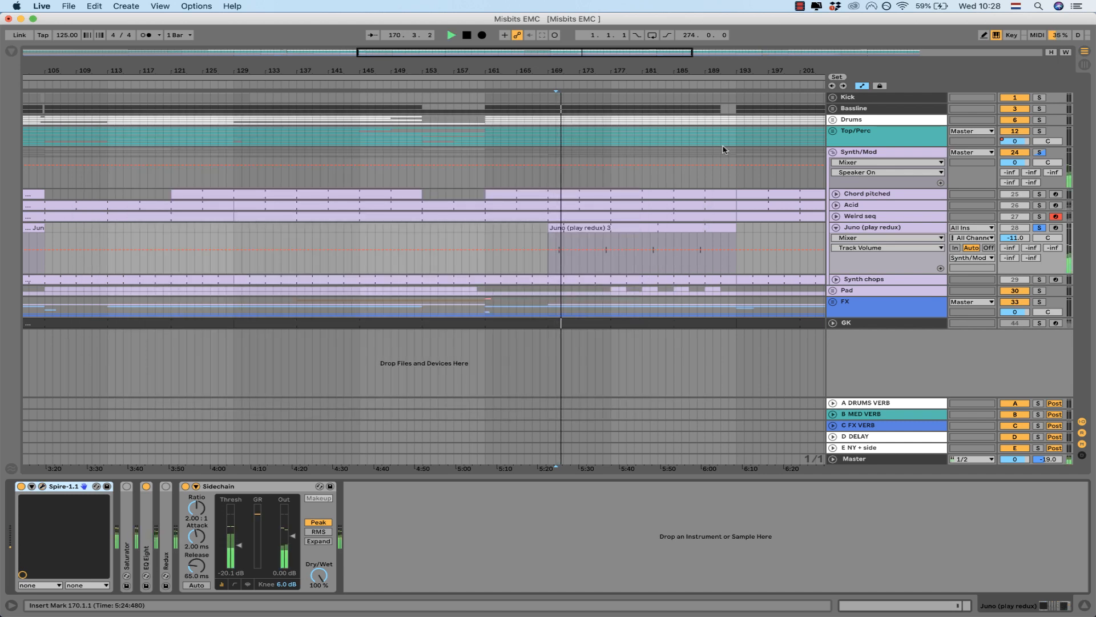
Step: Replay bar 170 with Chord pitched, Acid and Weird seq soloed alongside Juno (play redux), and fold the Juno track
key(space)
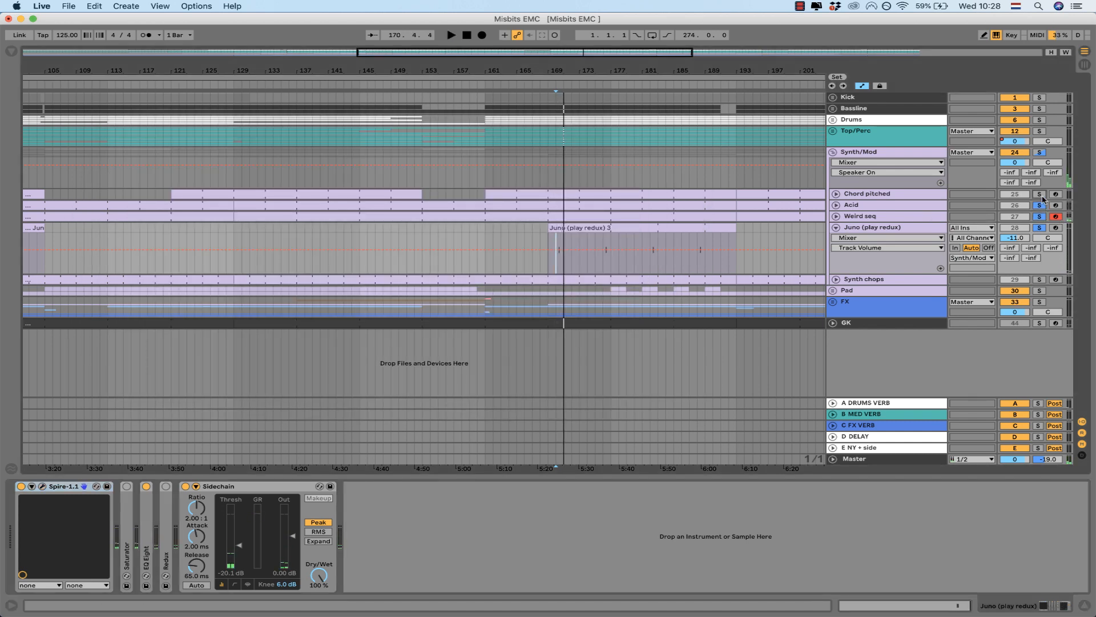
click(1040, 195)
key(space)
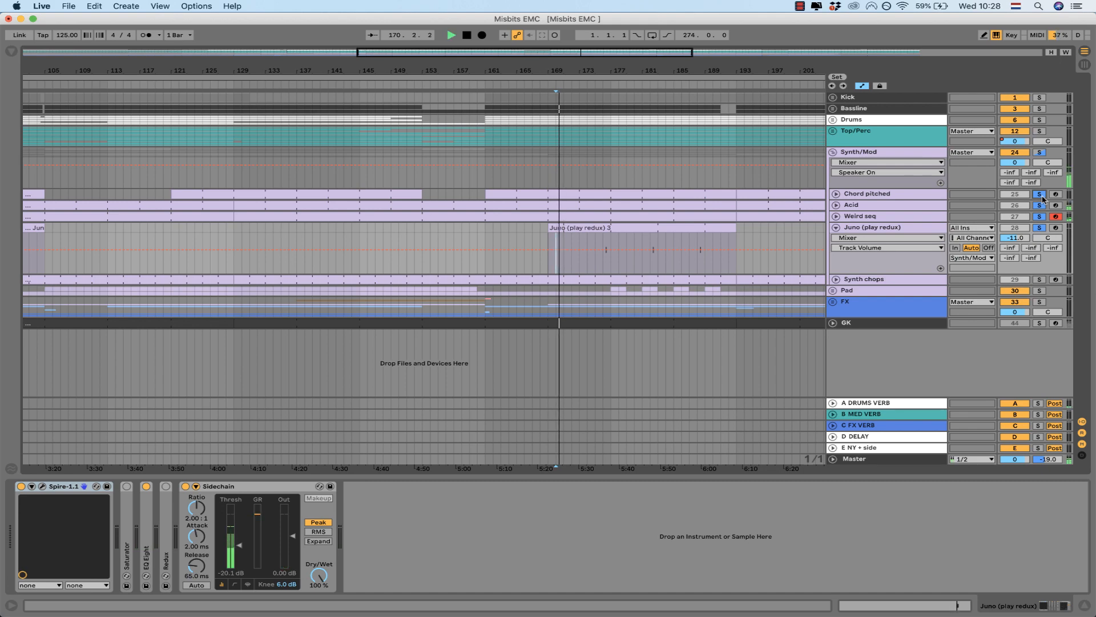
key(space)
click(836, 227)
Step: Unfold the Synth chops track, play it soloed from bar 170, and bypass its Godfazer effect
click(839, 239)
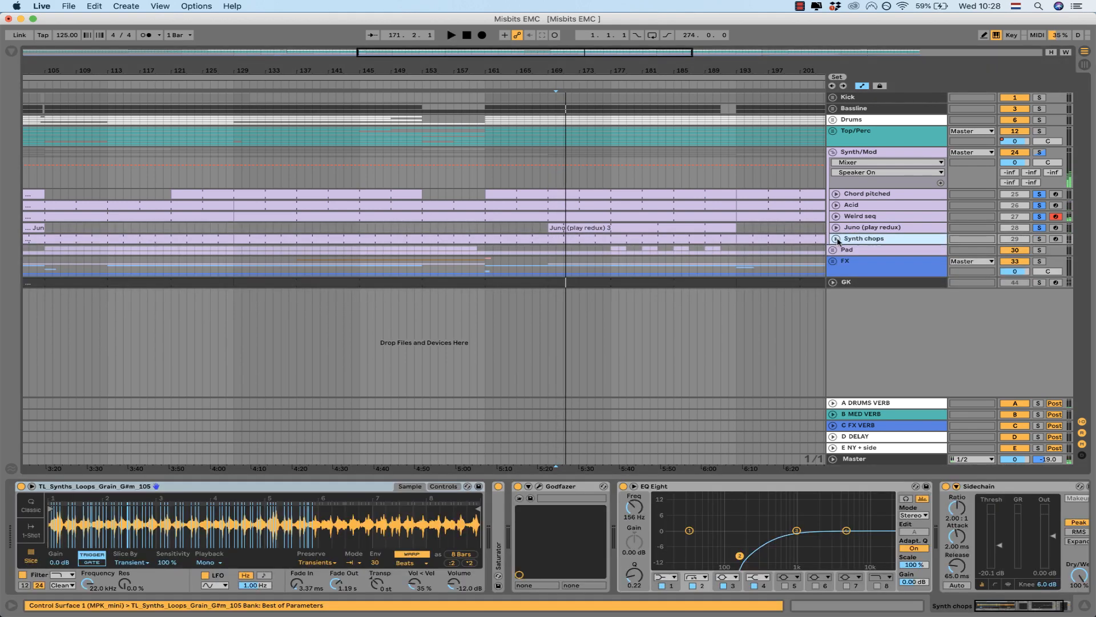
click(836, 239)
click(1040, 239)
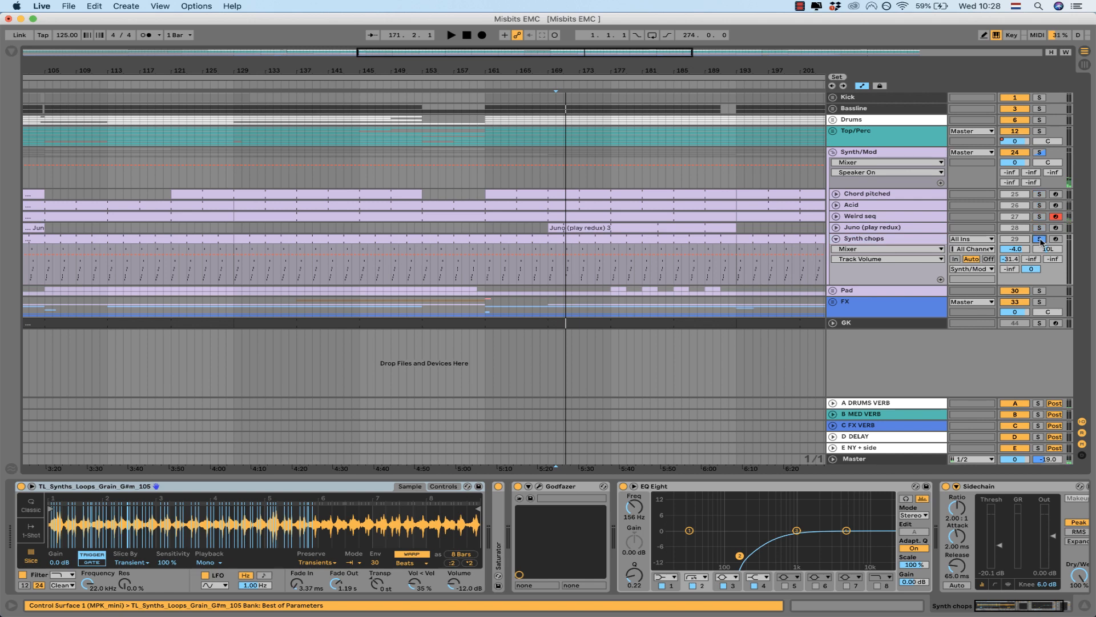
key(space)
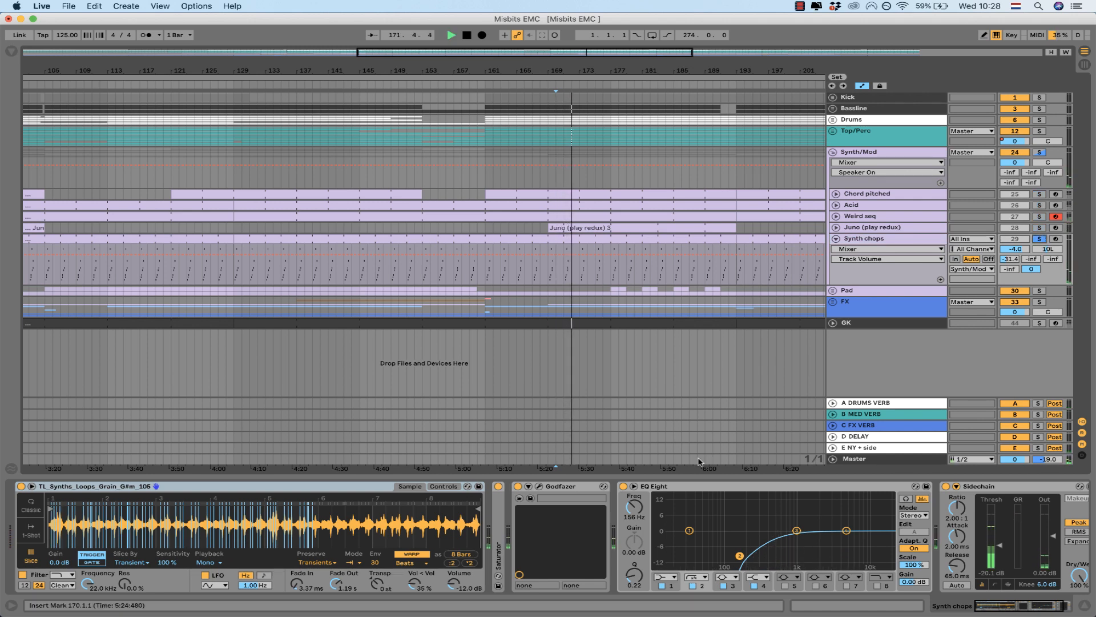
click(519, 486)
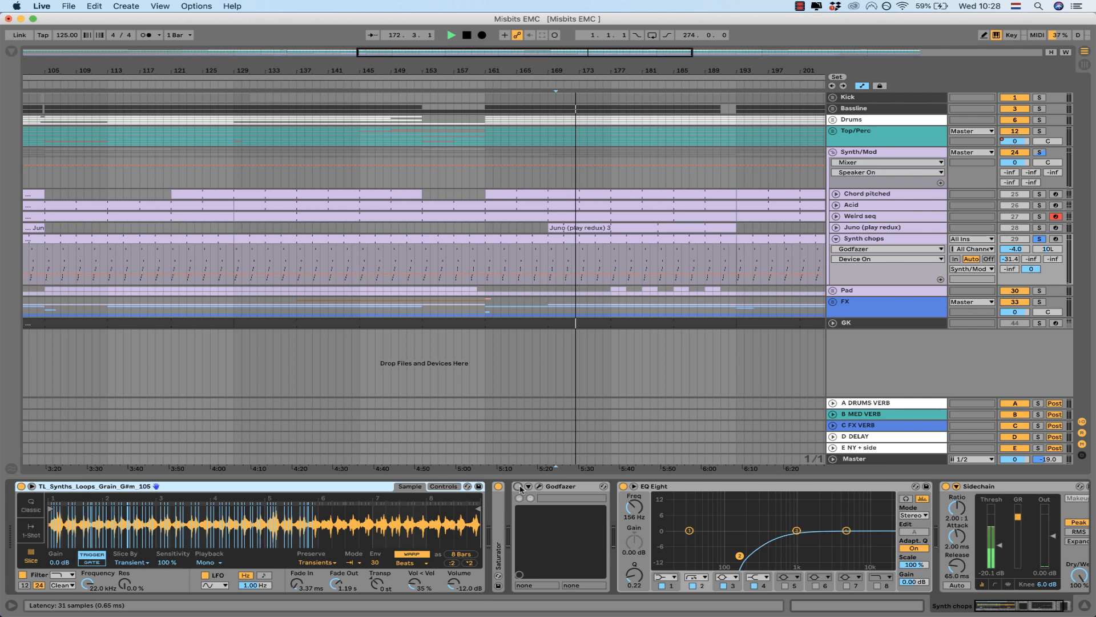
Step: Add Weird seq, Chord pitched, Acid and Juno (play redux) to the solo to hear Synth chops layered with them
click(1039, 216)
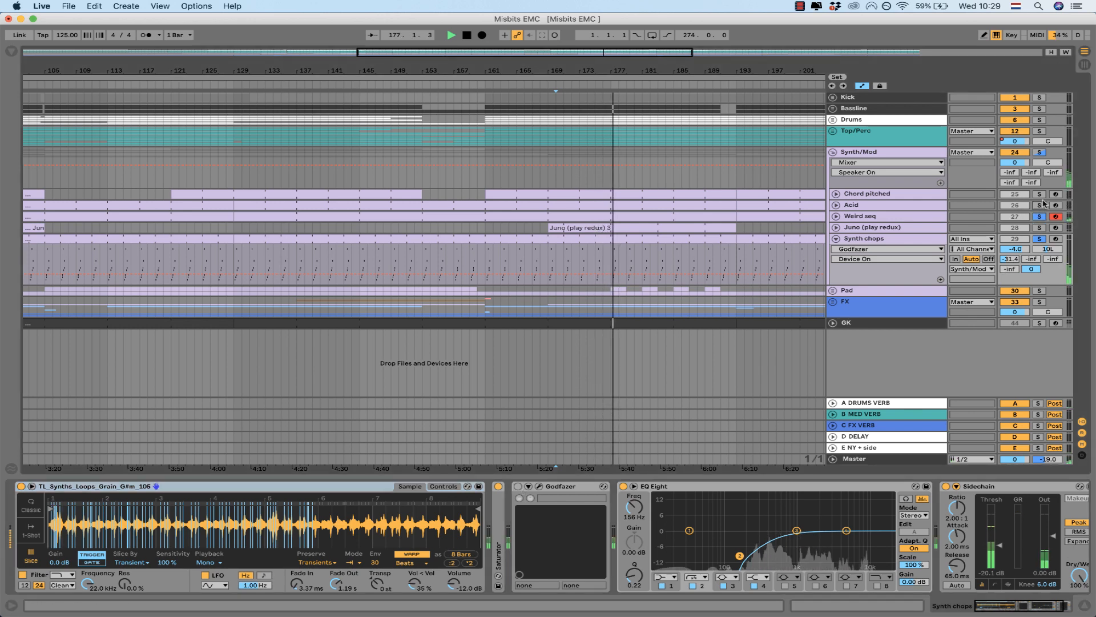
click(1040, 194)
click(1039, 205)
click(1039, 228)
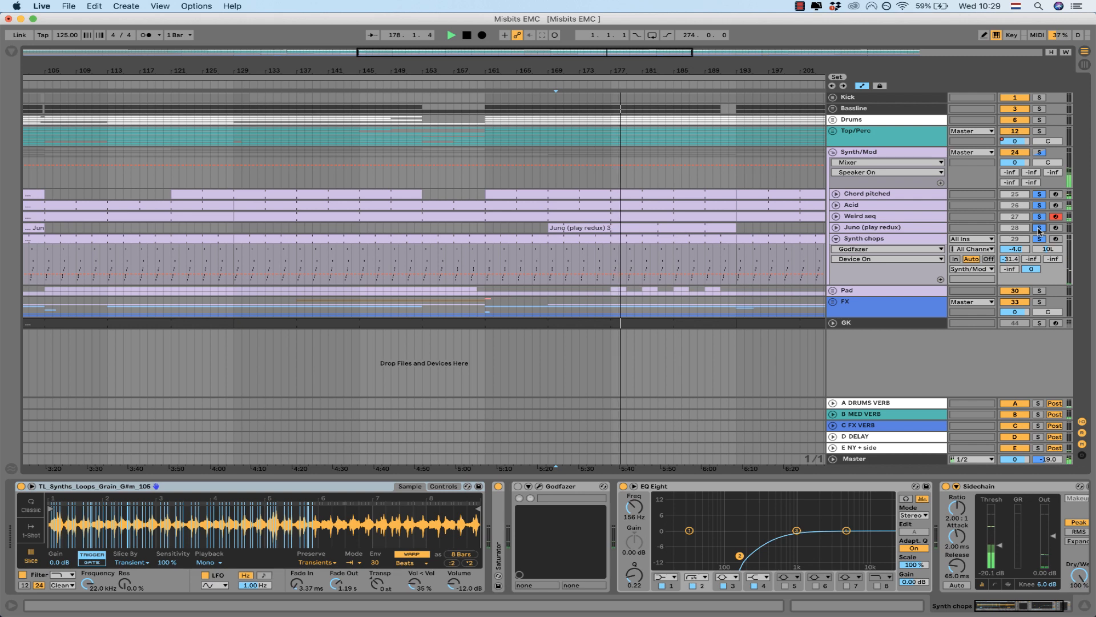
Step: Show the Synth chops track's device chain and switch on its Godfazer device
click(926, 239)
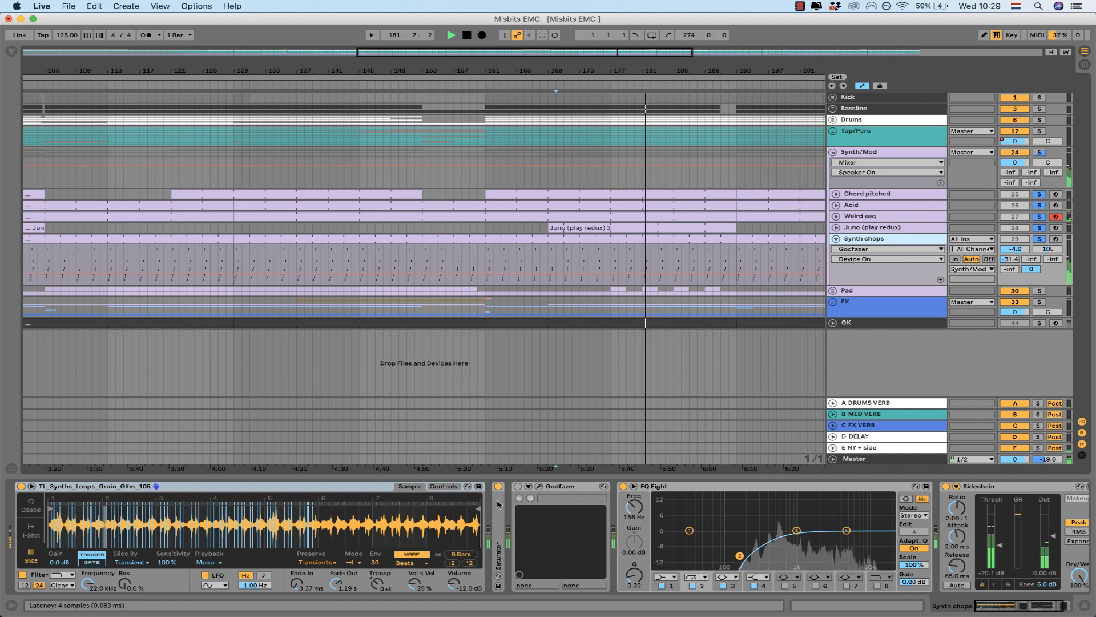
click(517, 486)
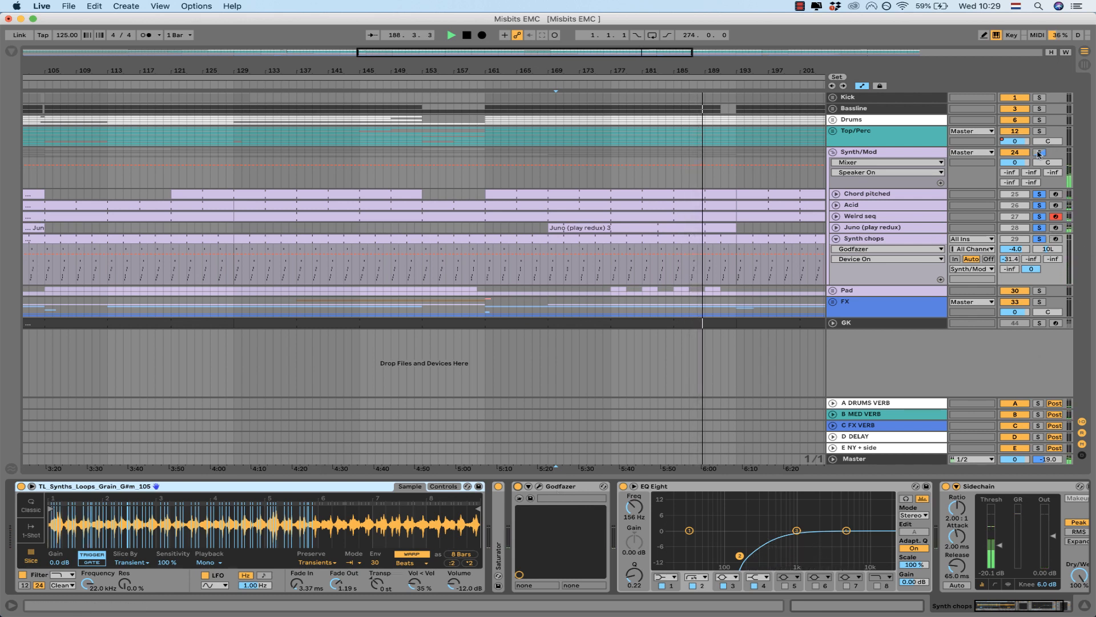
Step: Clear the solos on the synth tracks, then unfold the Pad group in place of the Synth/Mod group
click(1040, 196)
click(836, 239)
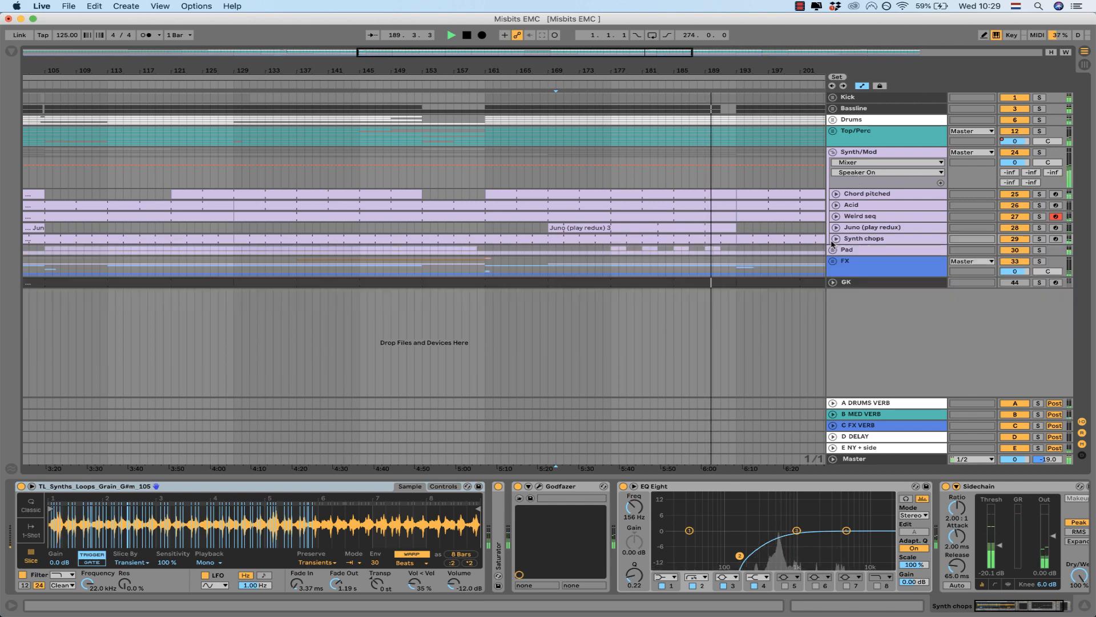
click(833, 152)
click(833, 163)
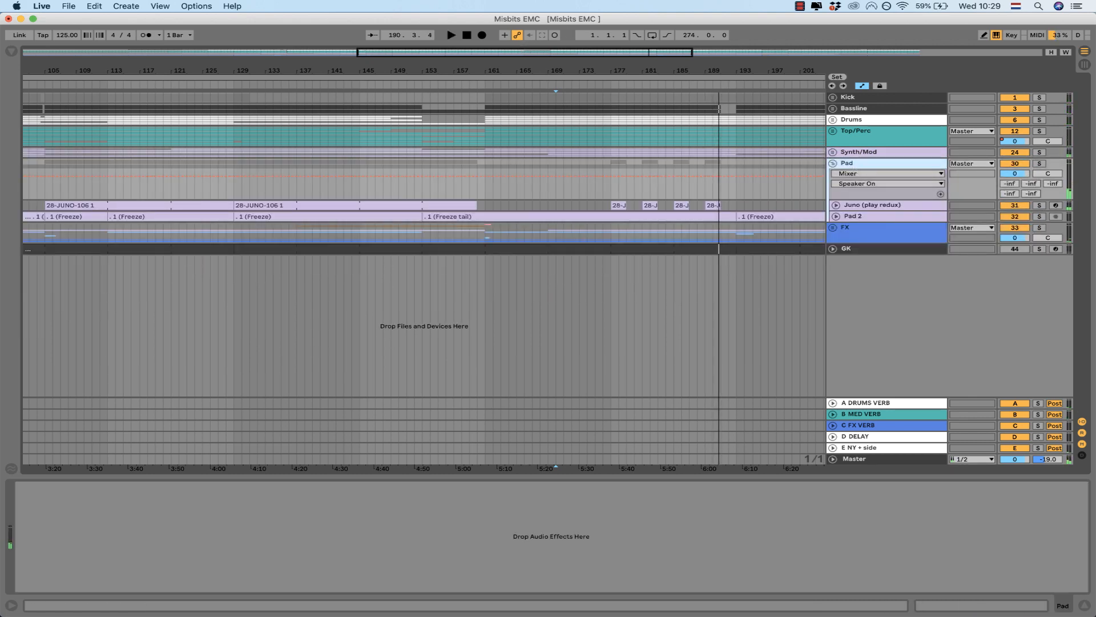
Step: Expand the Pad 2 track and play its frozen clip at bar 105 in solo
drag(521, 52, 471, 50)
click(836, 215)
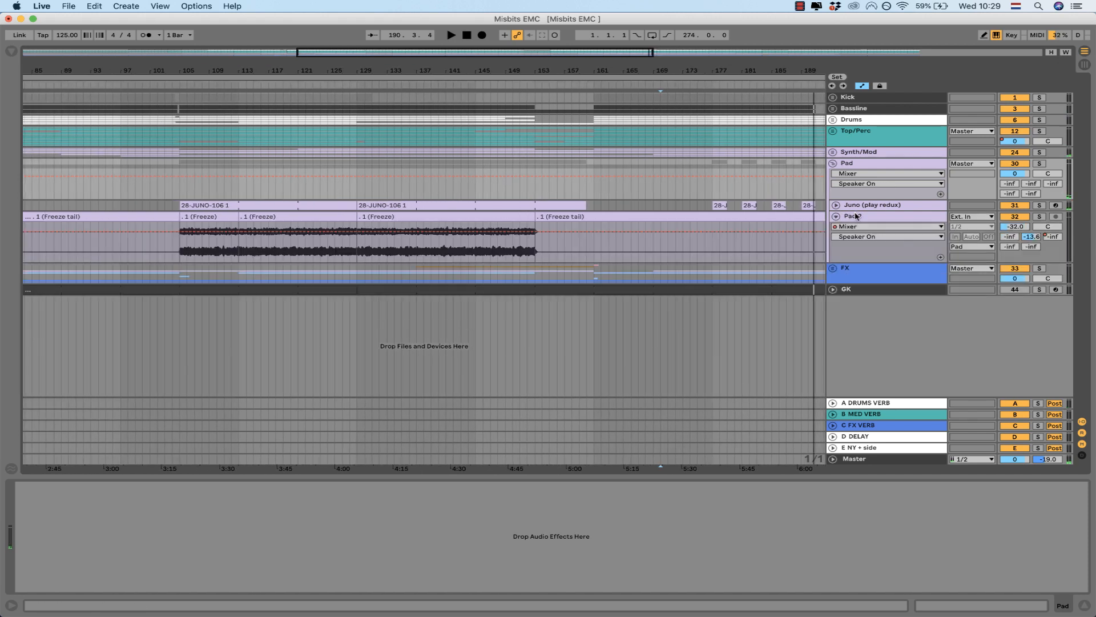
double_click(225, 217)
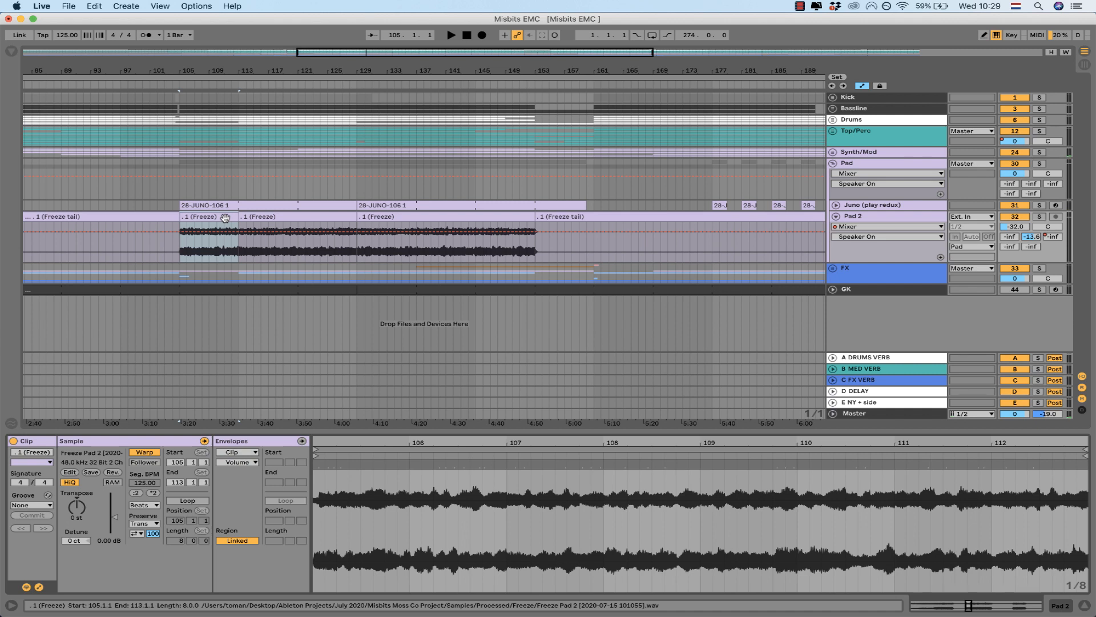
click(1040, 217)
key(space)
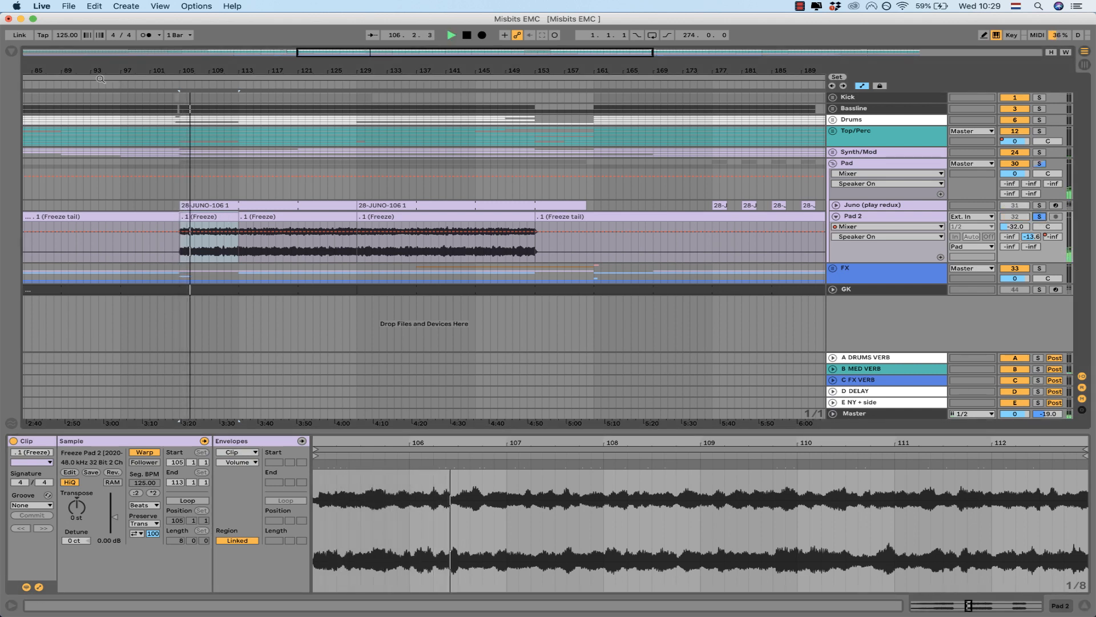
Step: Find the JV-1080 among the Roland Cloud Audio Units plug-ins, then expand the Juno (play redux) track in the Pad group
click(10, 52)
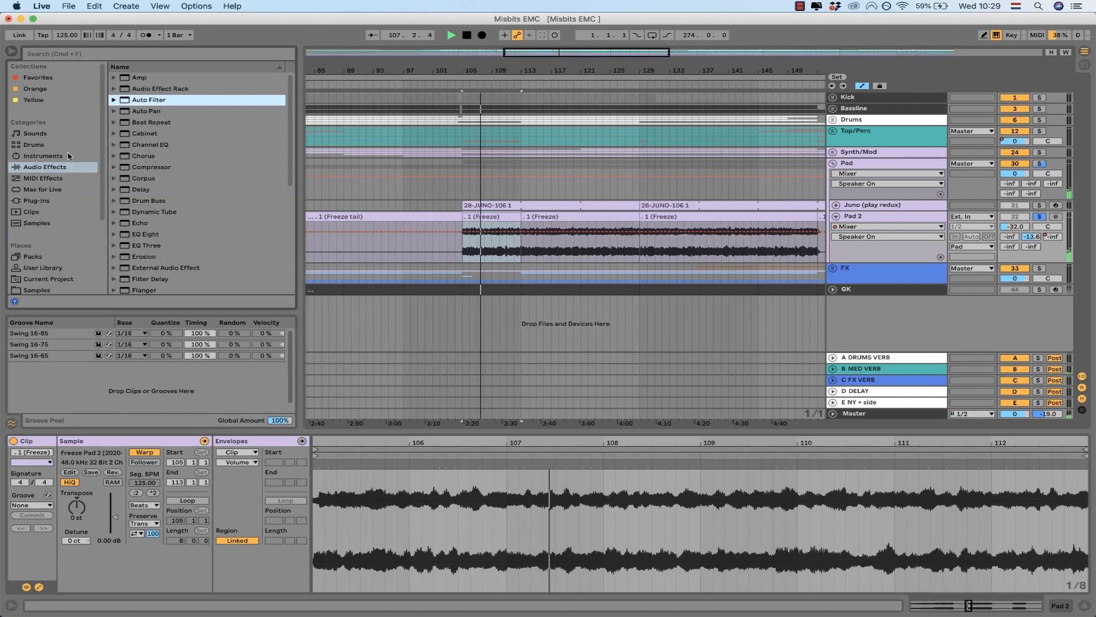
click(114, 101)
click(113, 100)
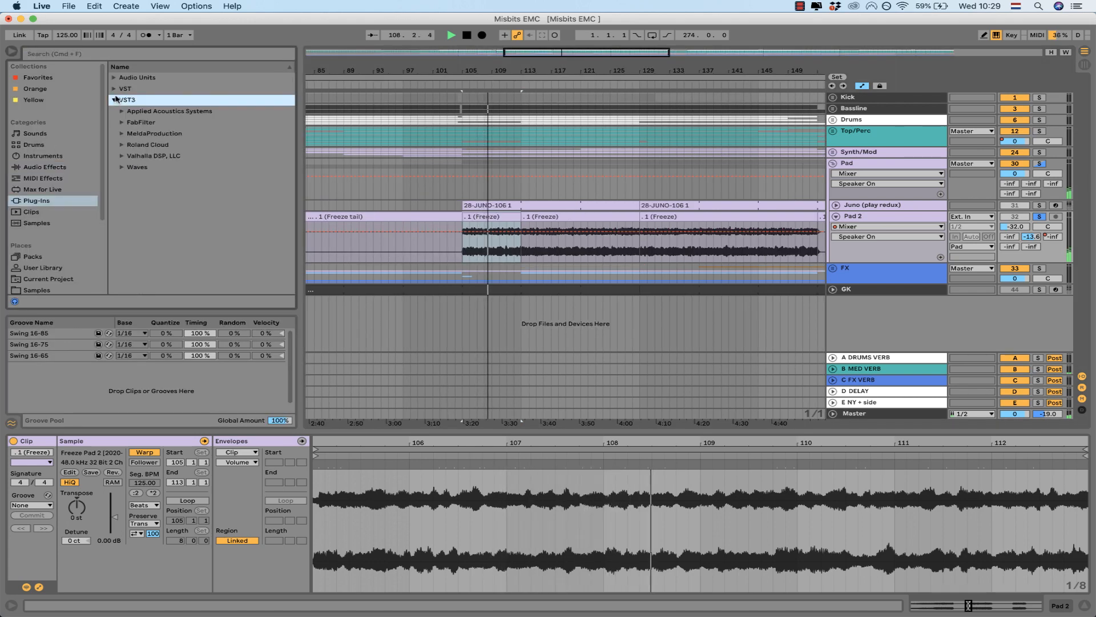
click(114, 88)
scroll(151, 195, down, 5)
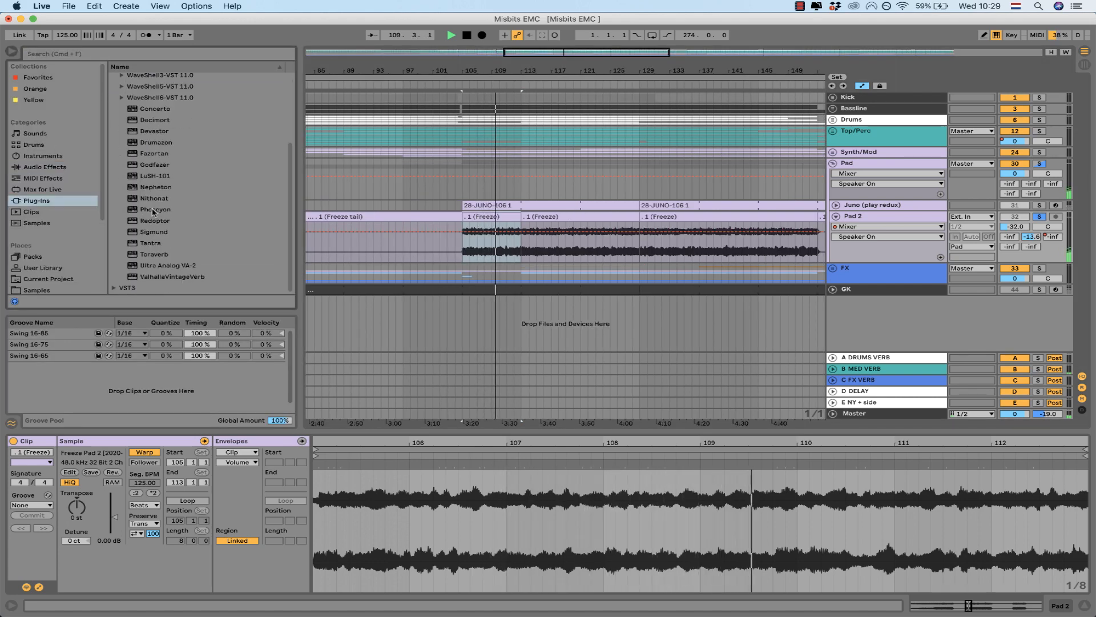
scroll(151, 142, up, 5)
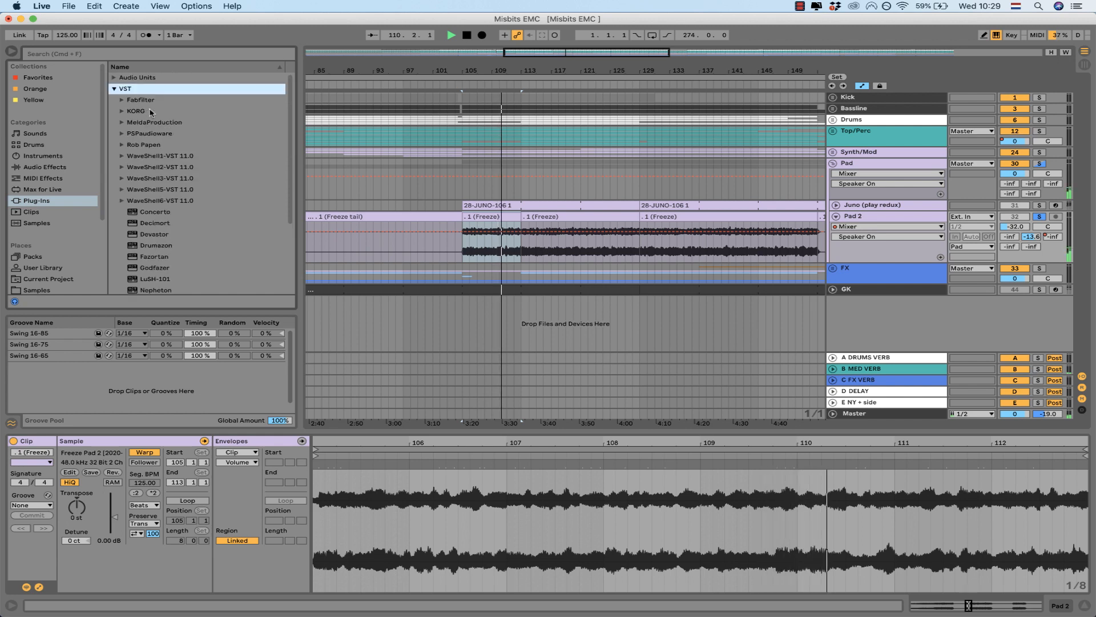
click(117, 78)
click(144, 201)
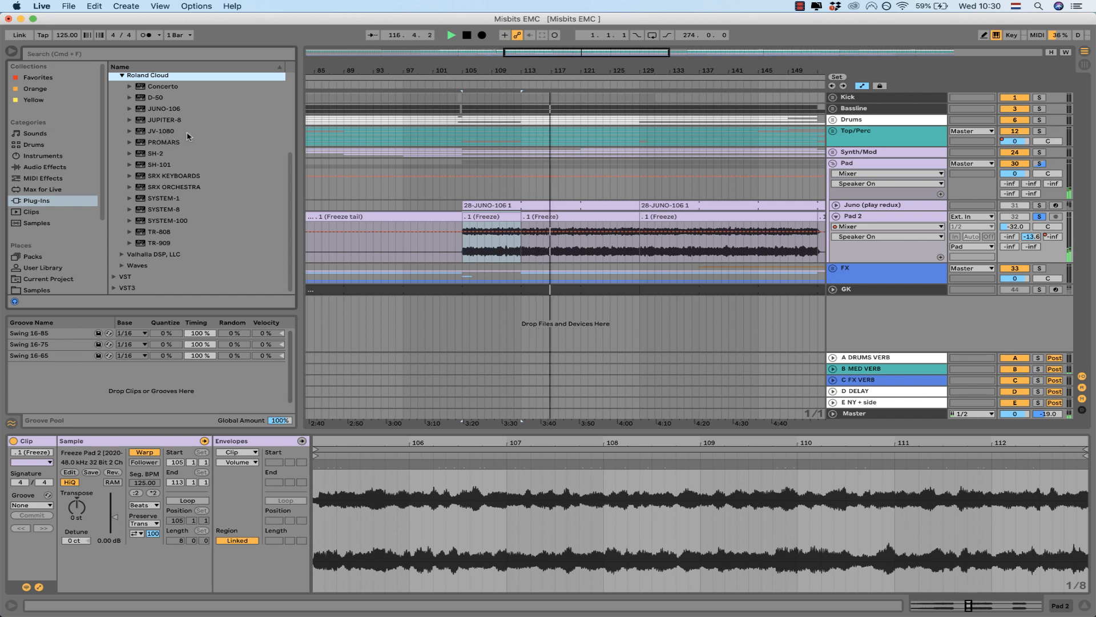
click(164, 131)
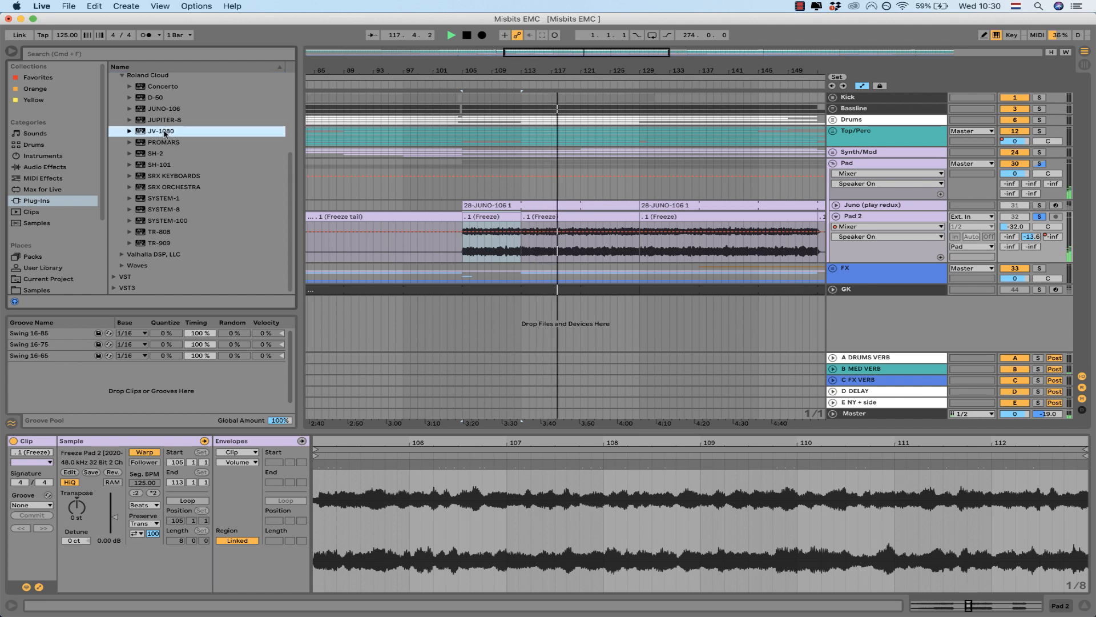
drag(290, 111, 223, 193)
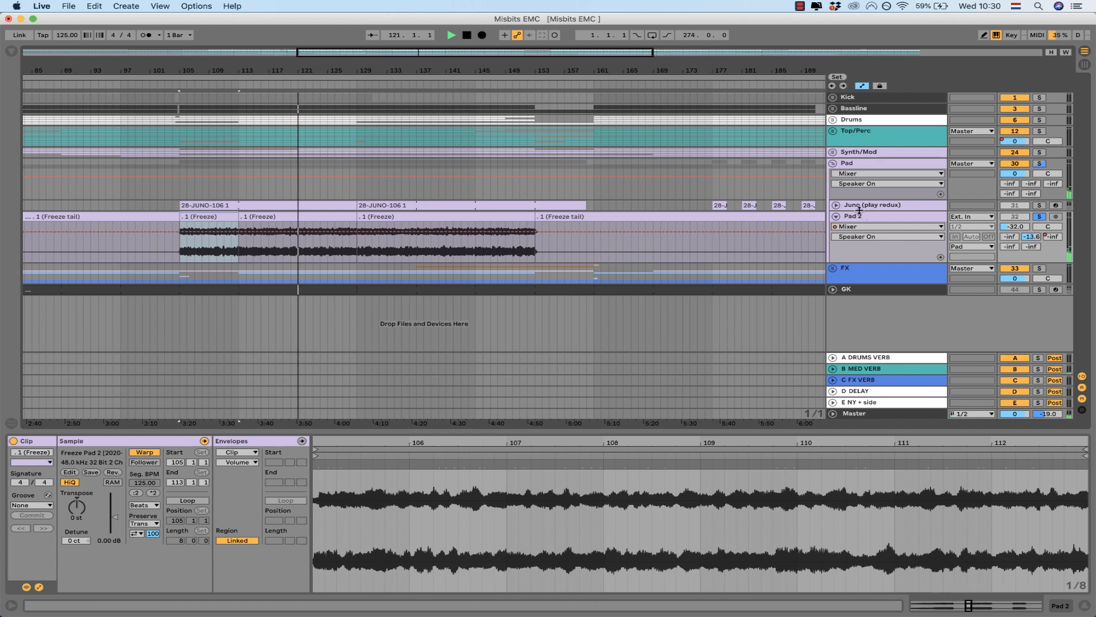
click(835, 206)
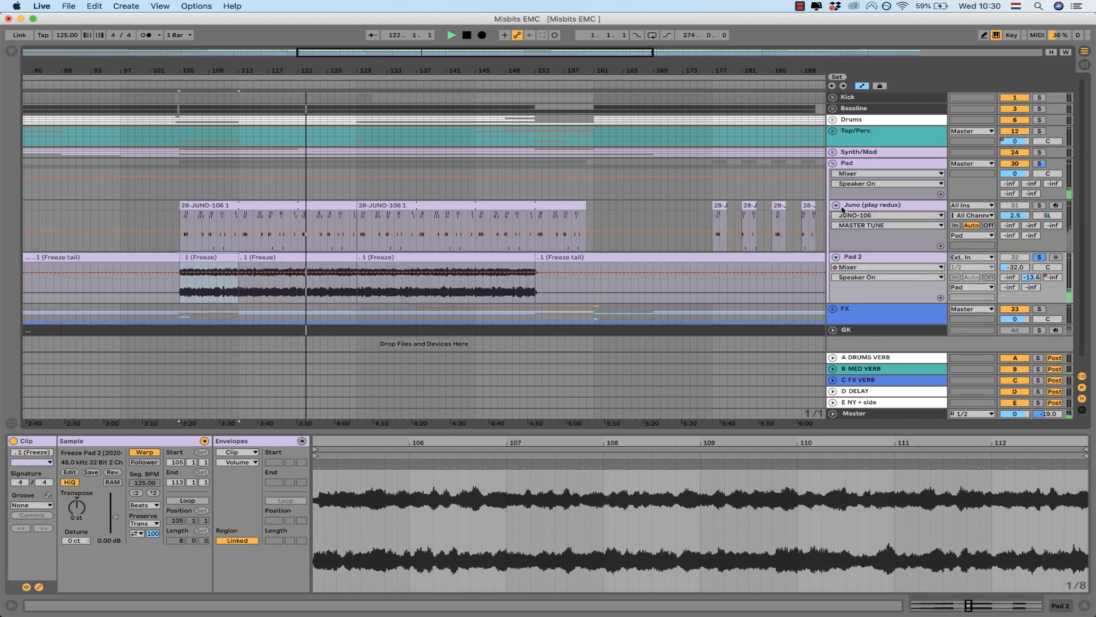
Step: Try to move the boundary before Pad 2's bar 105 freeze clip back to bar 101, then undo it
click(182, 290)
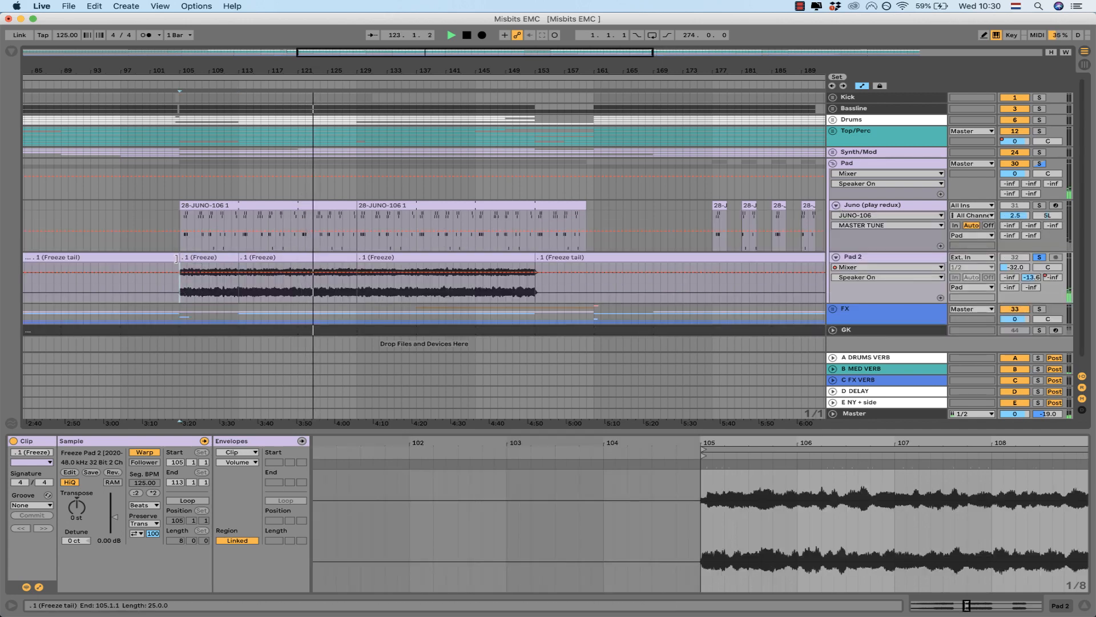
click(179, 258)
drag(181, 257, 149, 259)
key(super+z)
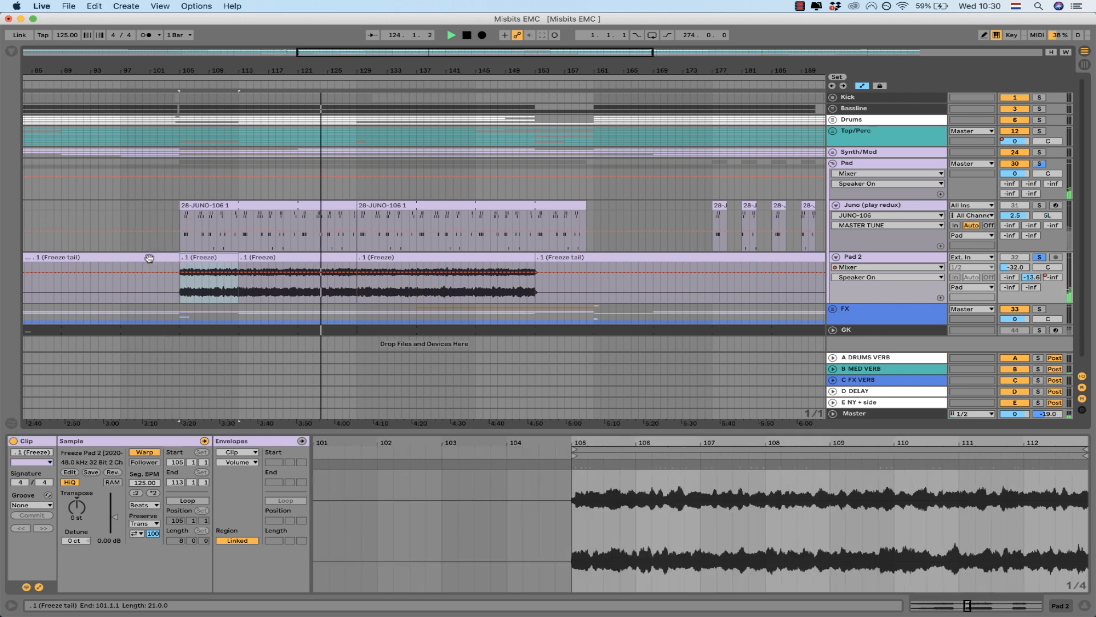
Step: Show the whole arrangement and play the soloed Pad 2 track from the beginning
click(894, 258)
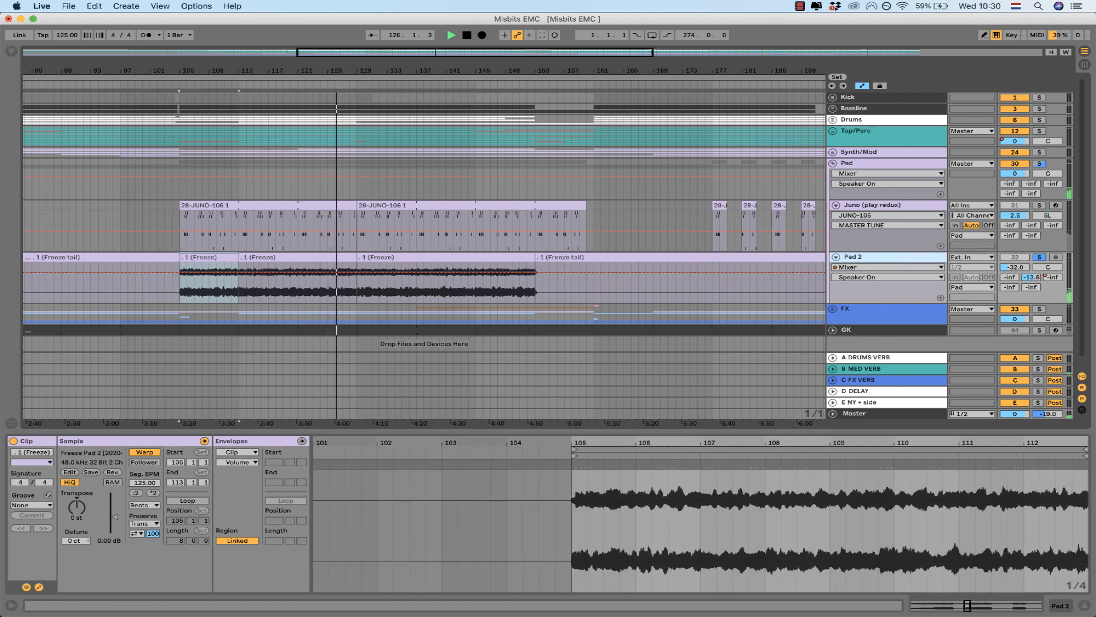
drag(628, 56, 628, 39)
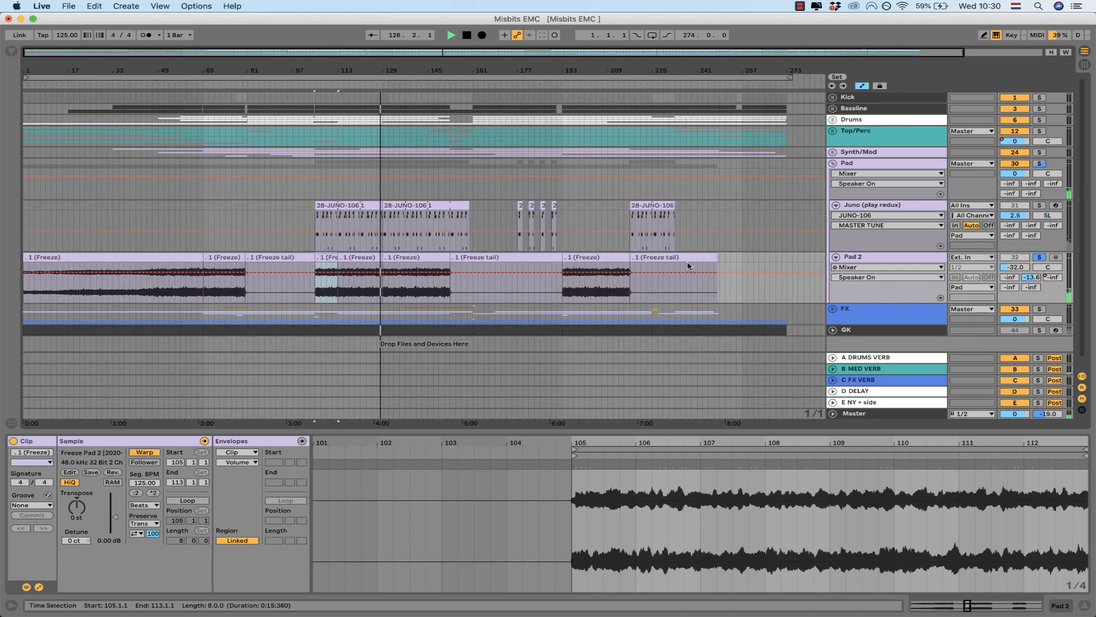
key(space)
click(110, 292)
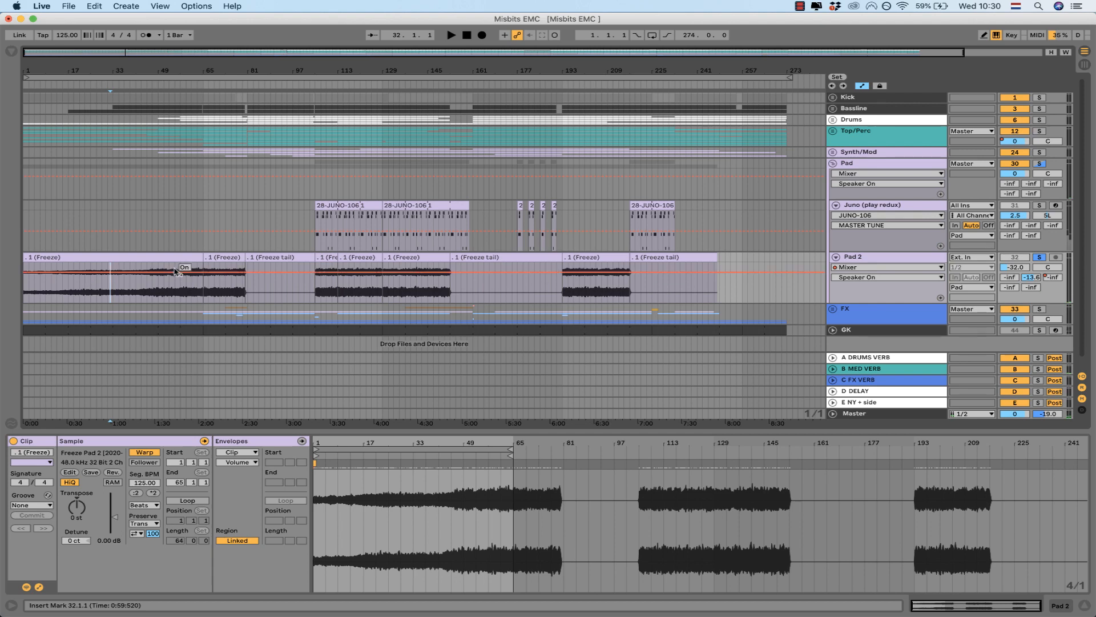
key(space)
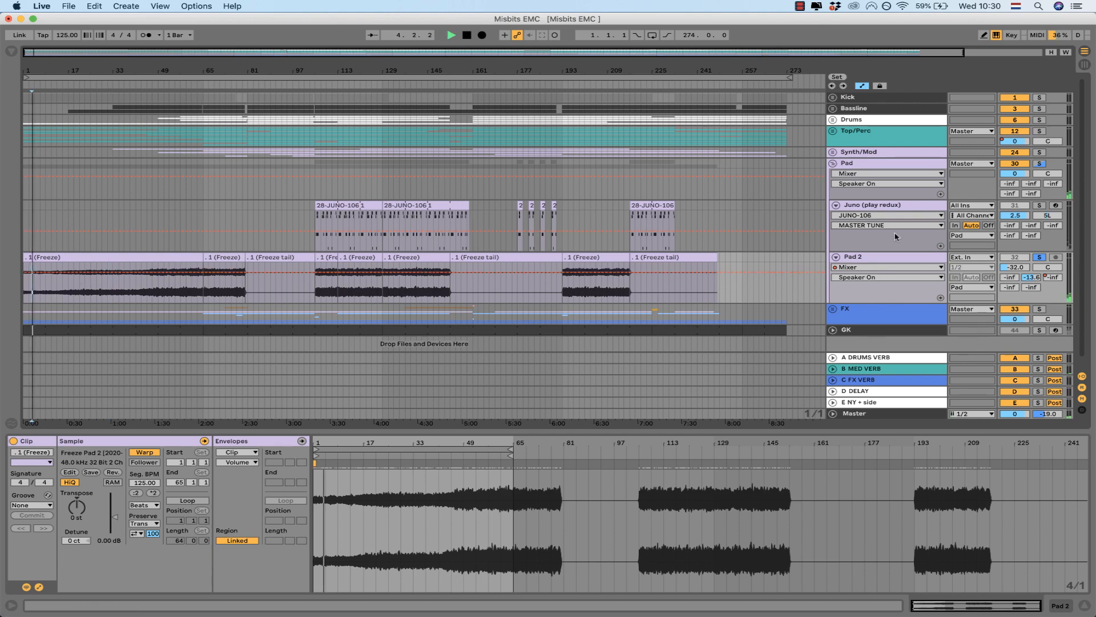
click(845, 256)
Step: Audition the Pad 2 build-up at successive points from bar 34 through bar 49 towards bar 84
click(116, 296)
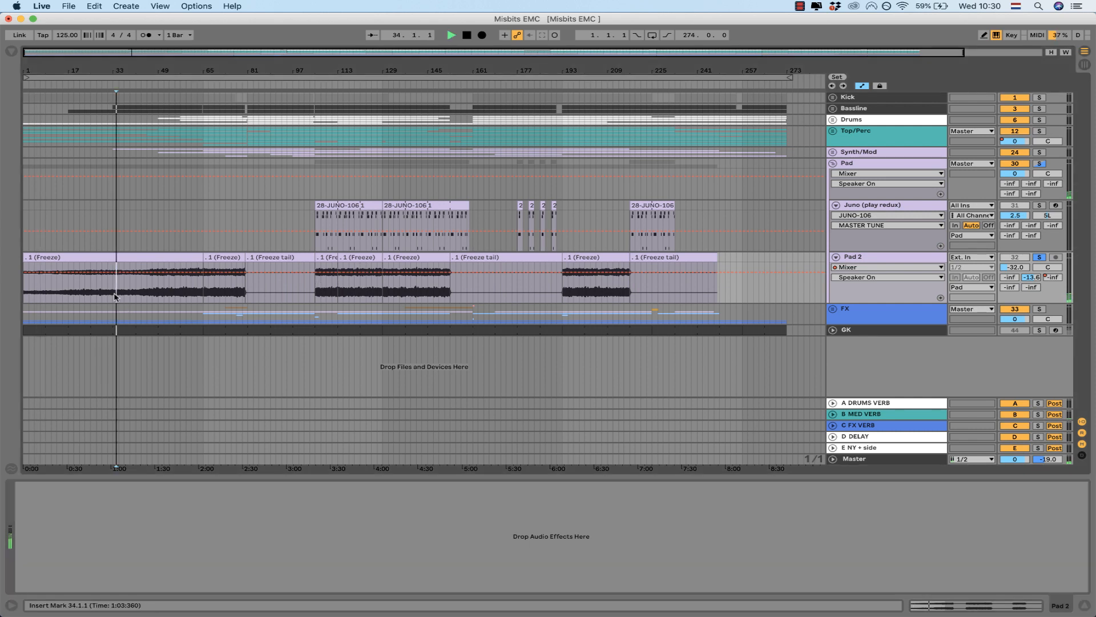
click(158, 294)
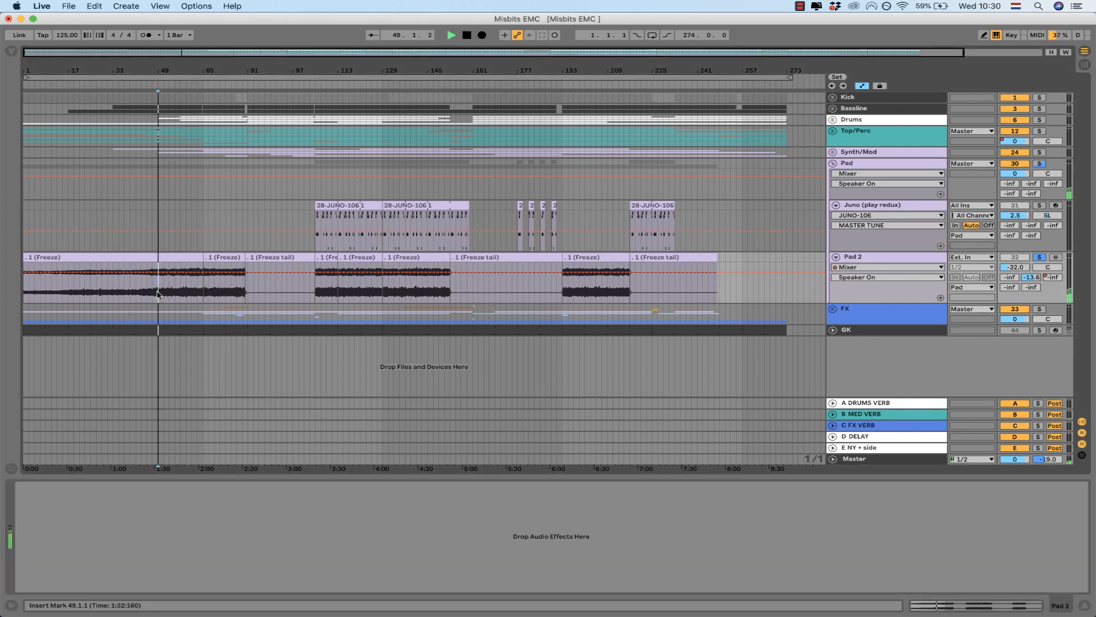
click(190, 291)
key(space)
key(space)
click(217, 290)
key(space)
key(space)
click(256, 289)
key(space)
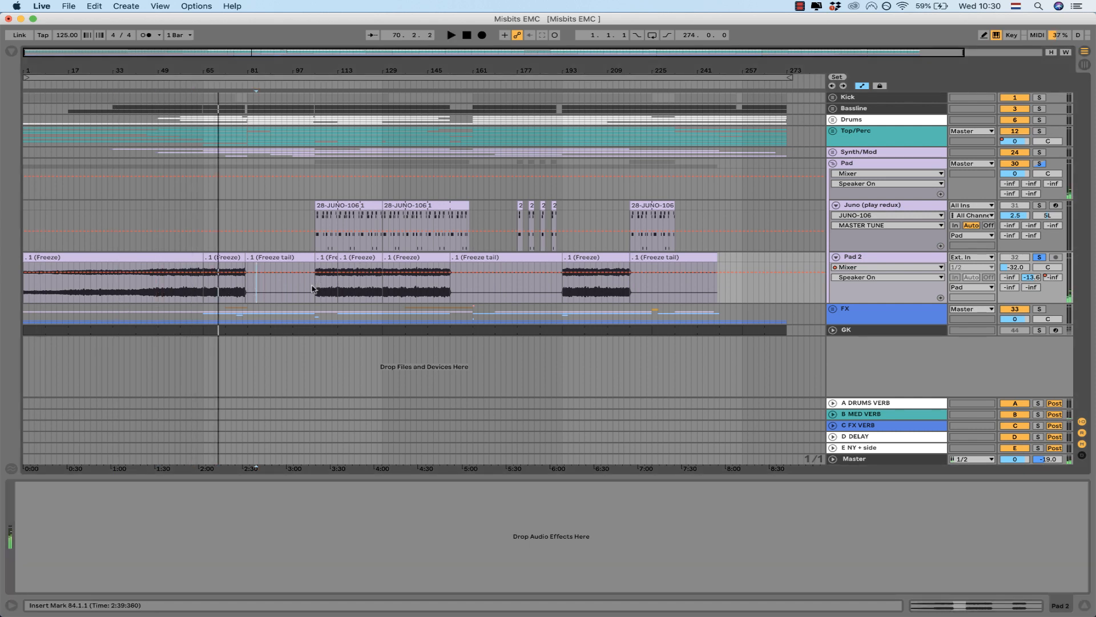
Step: Audition Pad 2's middle section at several points, including bars 119 and 138
click(318, 288)
key(space)
click(355, 290)
key(space)
key(space)
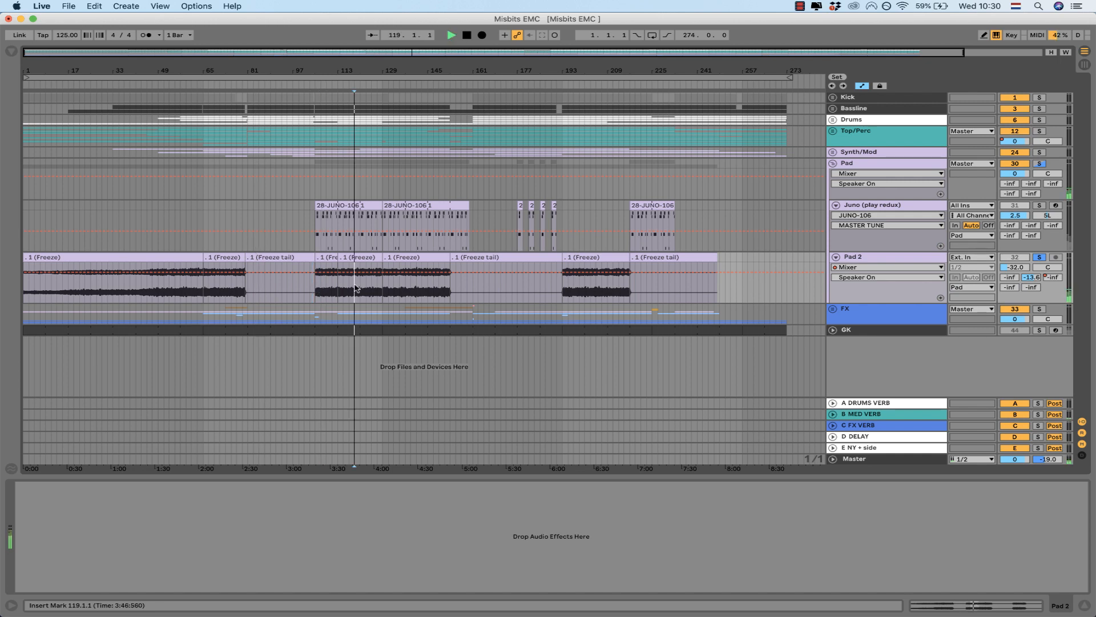
click(408, 292)
key(space)
key(space)
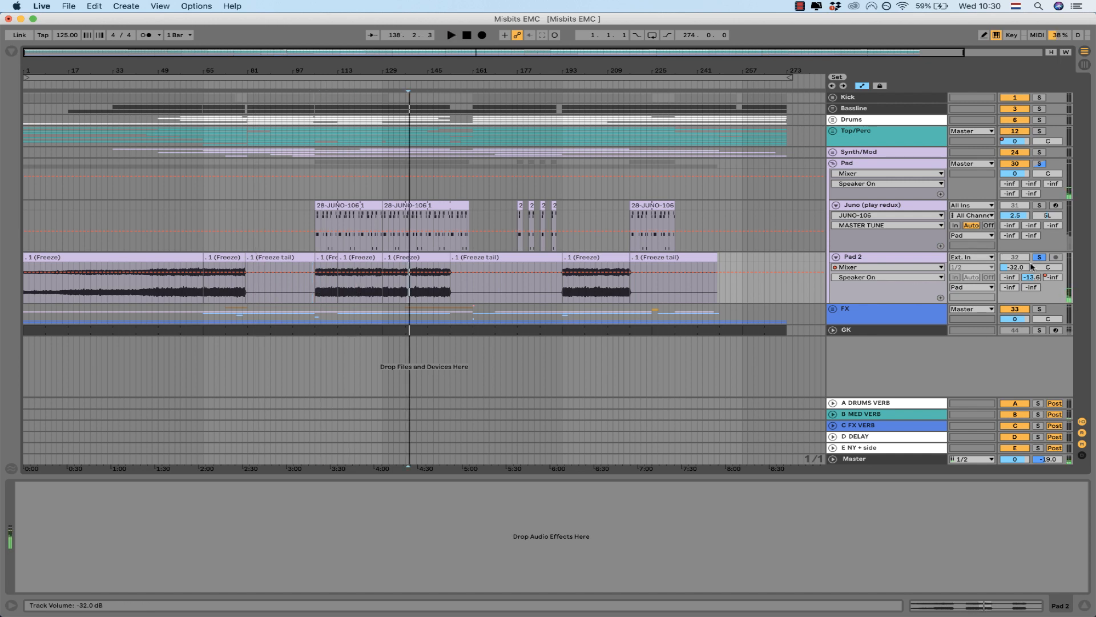
Step: Compare Pad 2 soloed and in the full mix from bar 138, leaving its solo off
click(1040, 258)
key(space)
key(space)
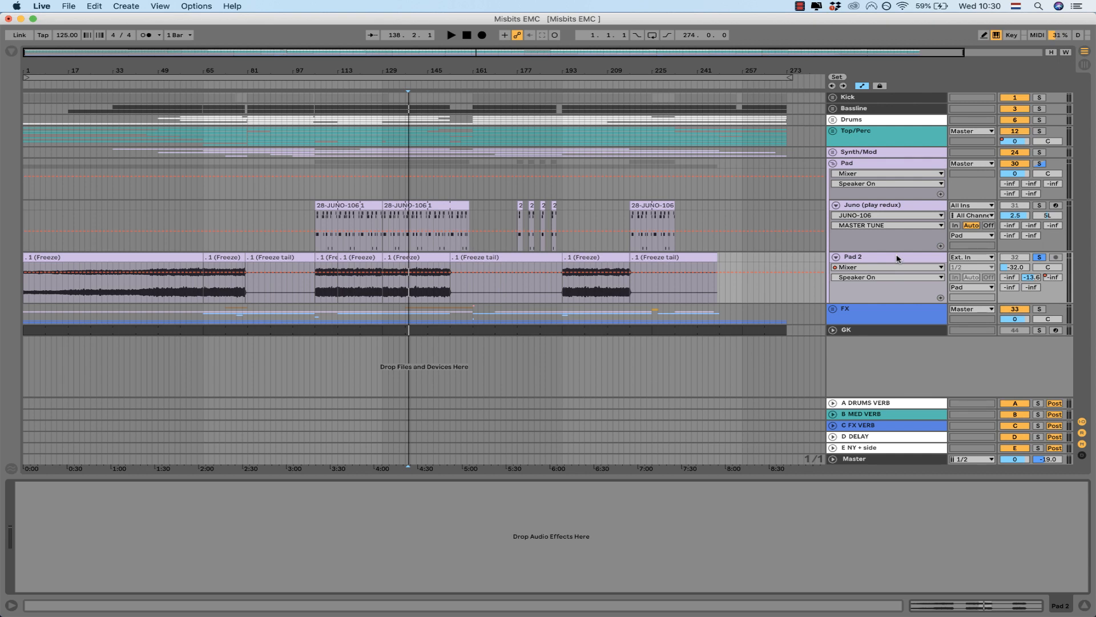
click(1041, 258)
key(space)
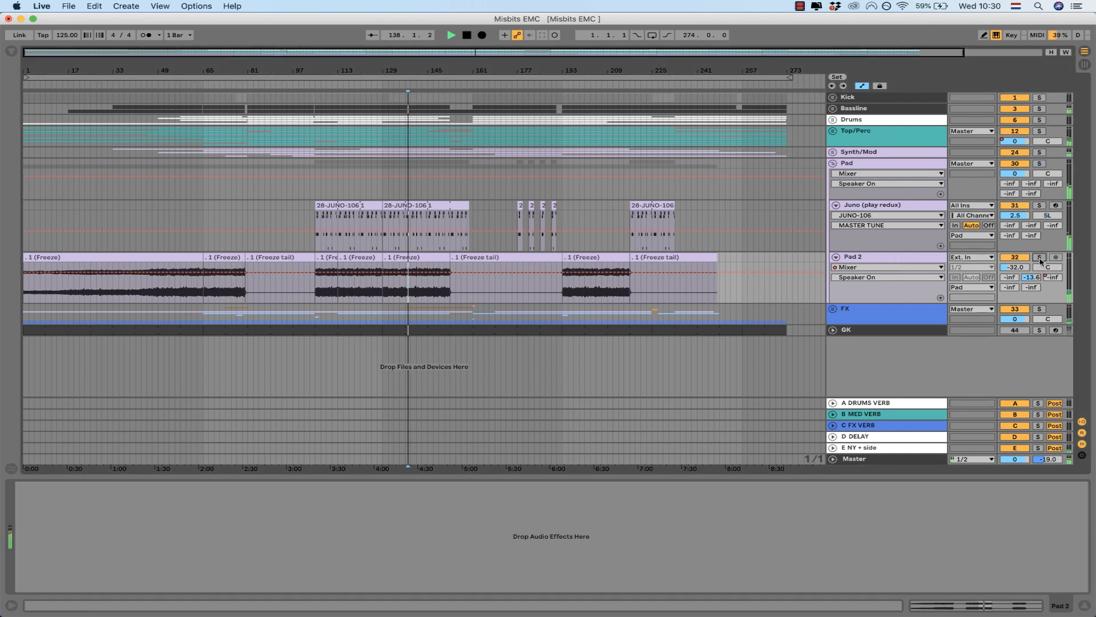
Step: Show the Juno (play redux) track's device chain and collapse the Pad 2 track
click(897, 208)
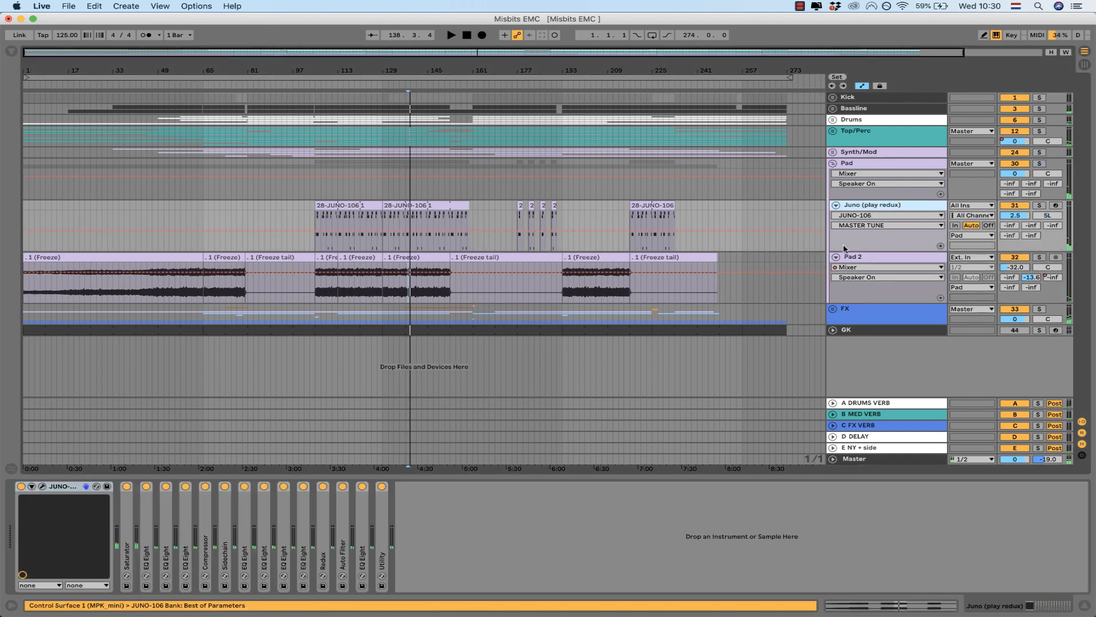
click(829, 259)
click(835, 258)
click(861, 206)
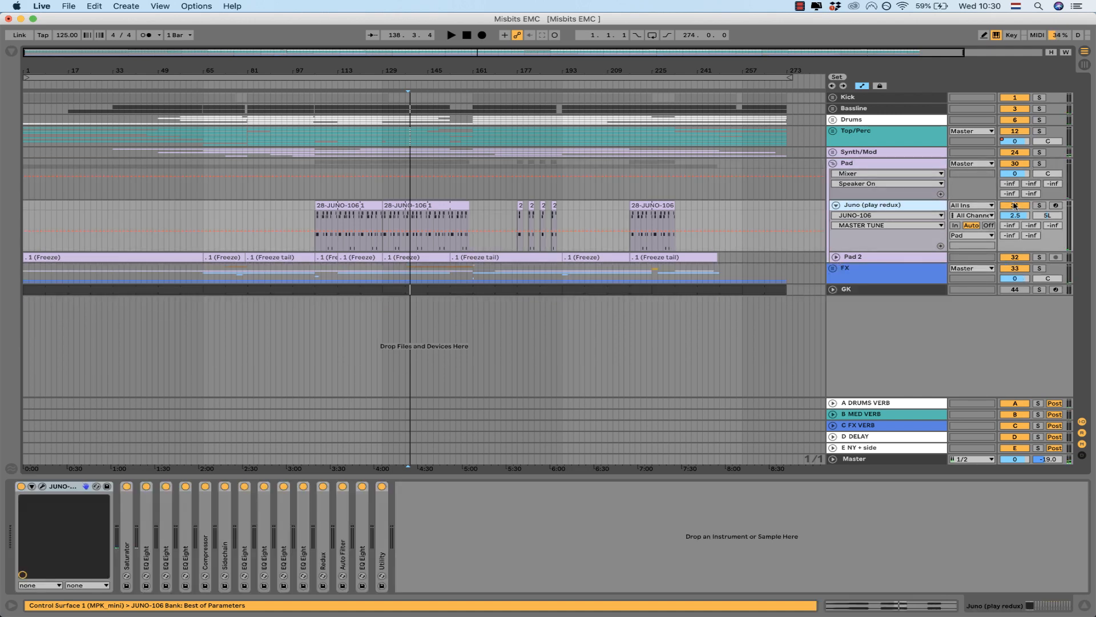
Step: Play the Juno (play redux) track in solo from bar 105 and inspect its JUNO-106 plug-in settings
click(1039, 205)
click(331, 201)
key(space)
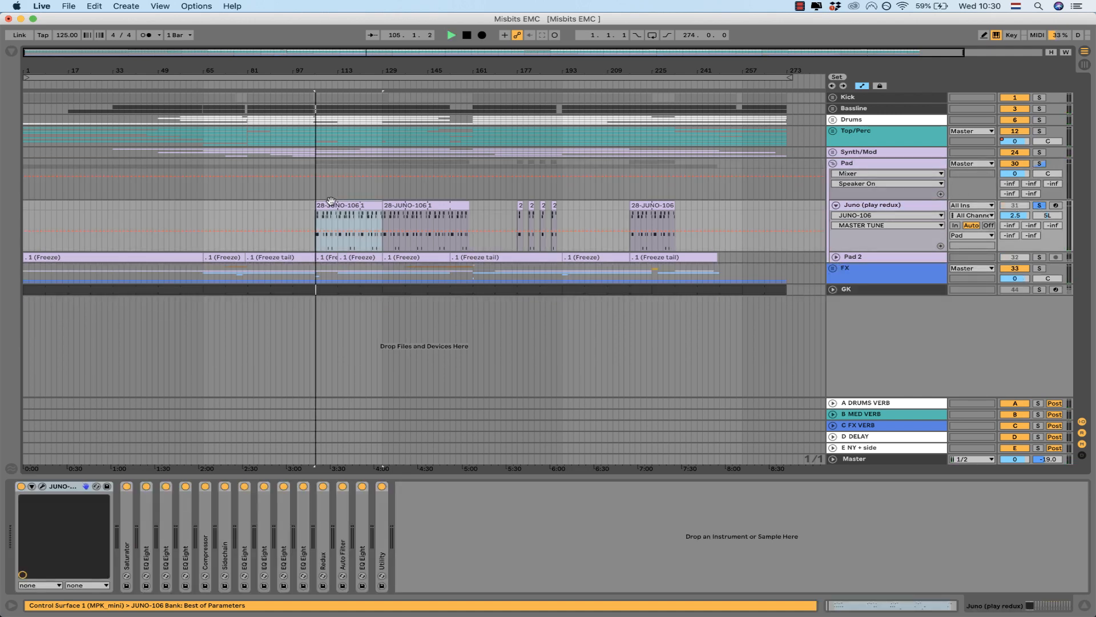
click(42, 486)
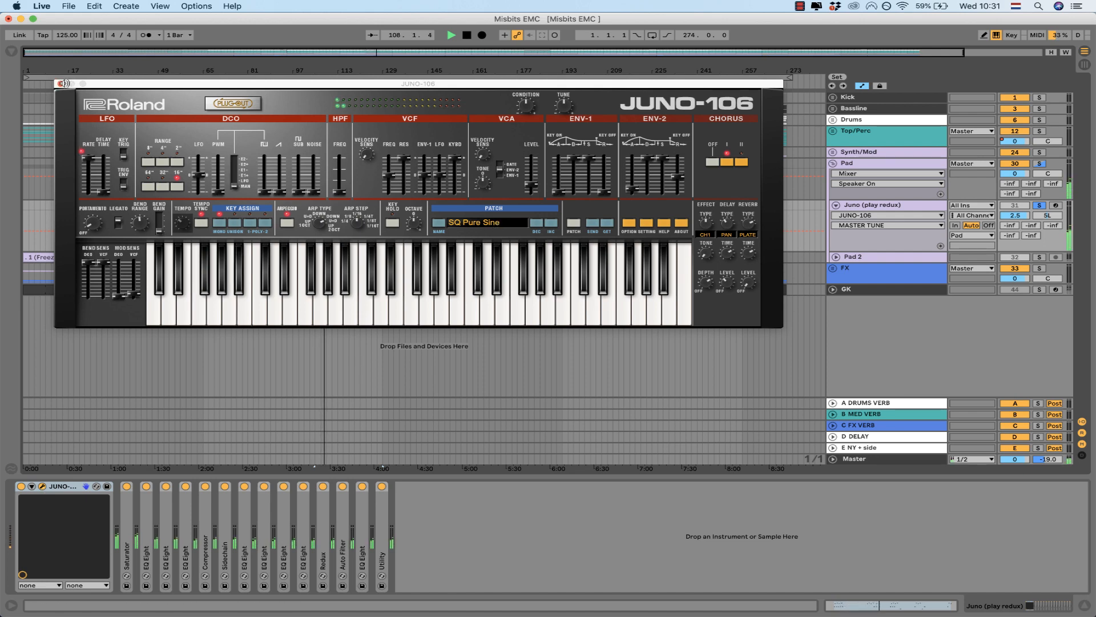
click(63, 83)
Step: Examine the MIDI notes of the first Juno clip at bar 105 in an enlarged note editor, then close it
drag(402, 50, 393, 114)
double_click(371, 207)
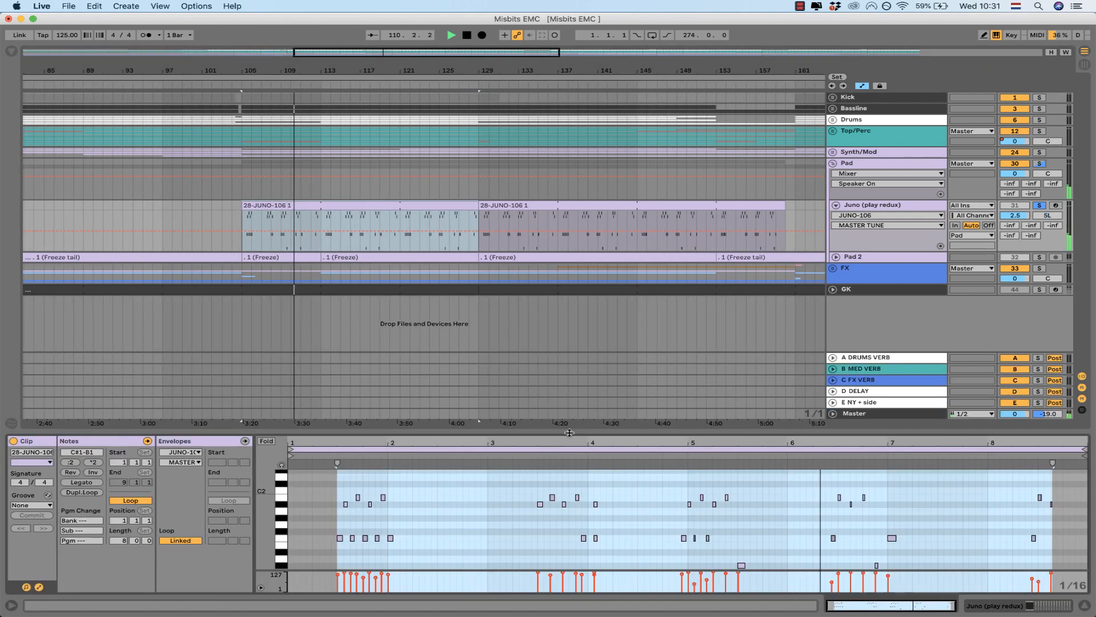
drag(374, 430, 375, 304)
scroll(378, 376, up, 1)
scroll(378, 376, up, 3)
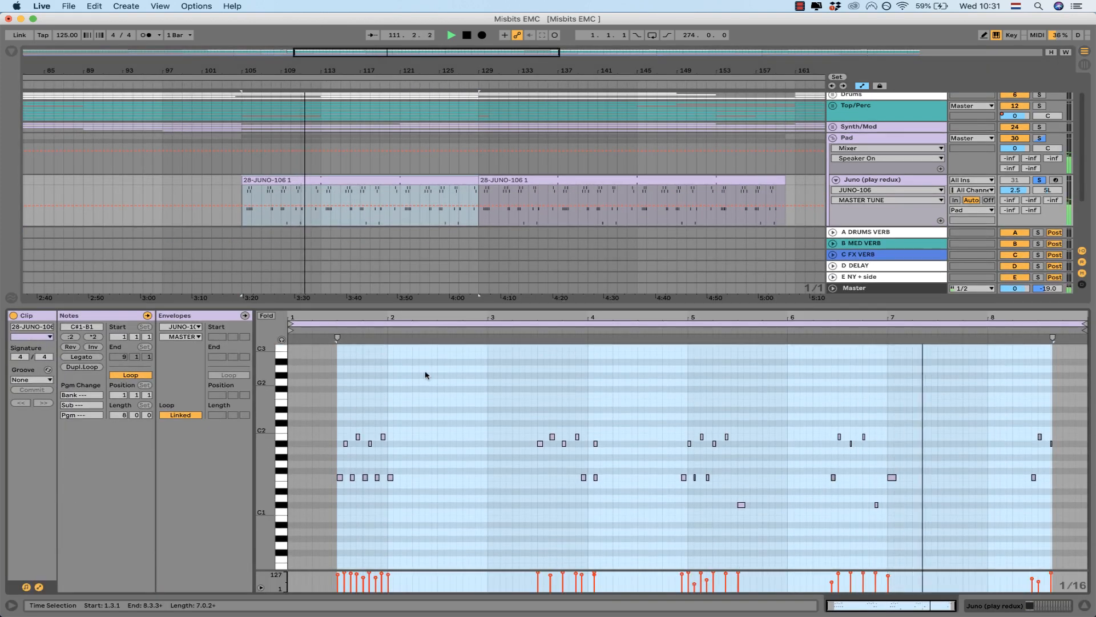
double_click(612, 307)
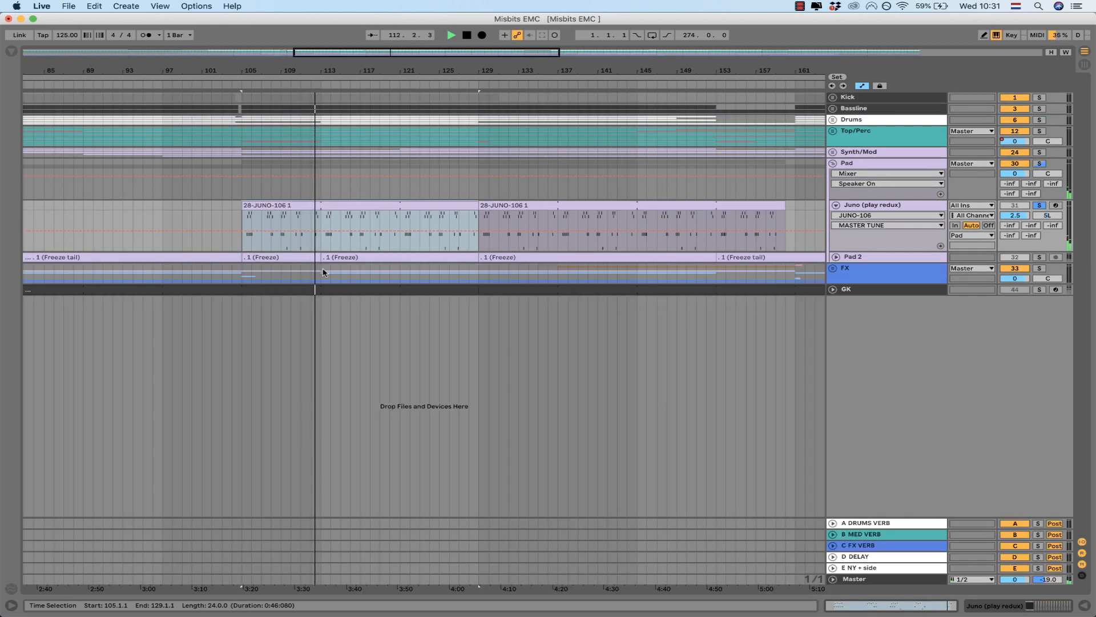
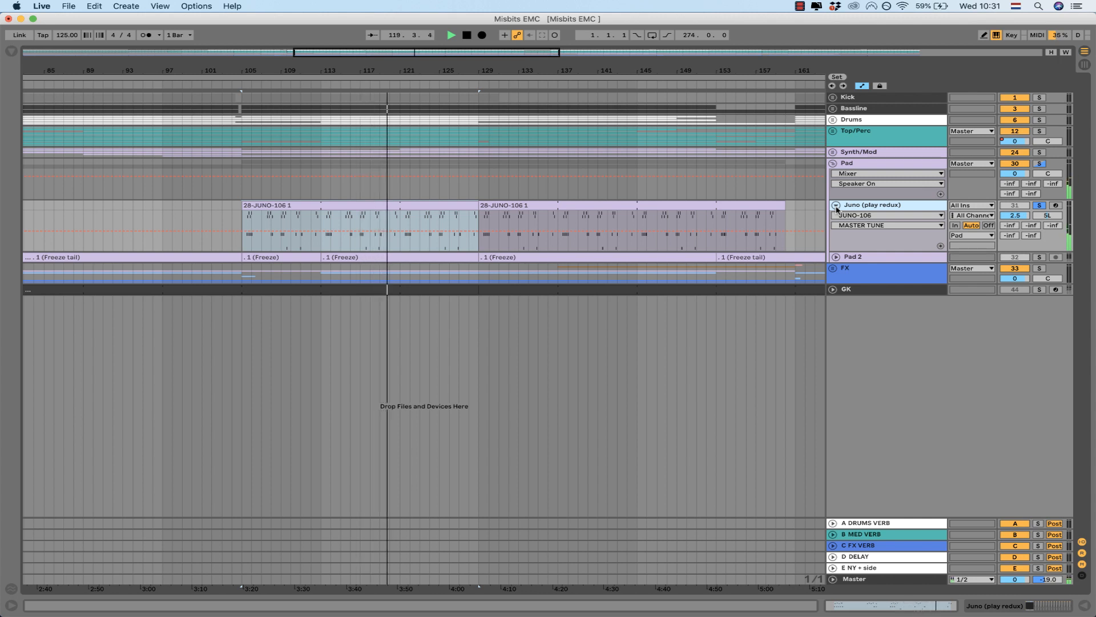
Step: Stop playback, collapse the Juno (play redux) track and turn off its solo
key(space)
click(836, 205)
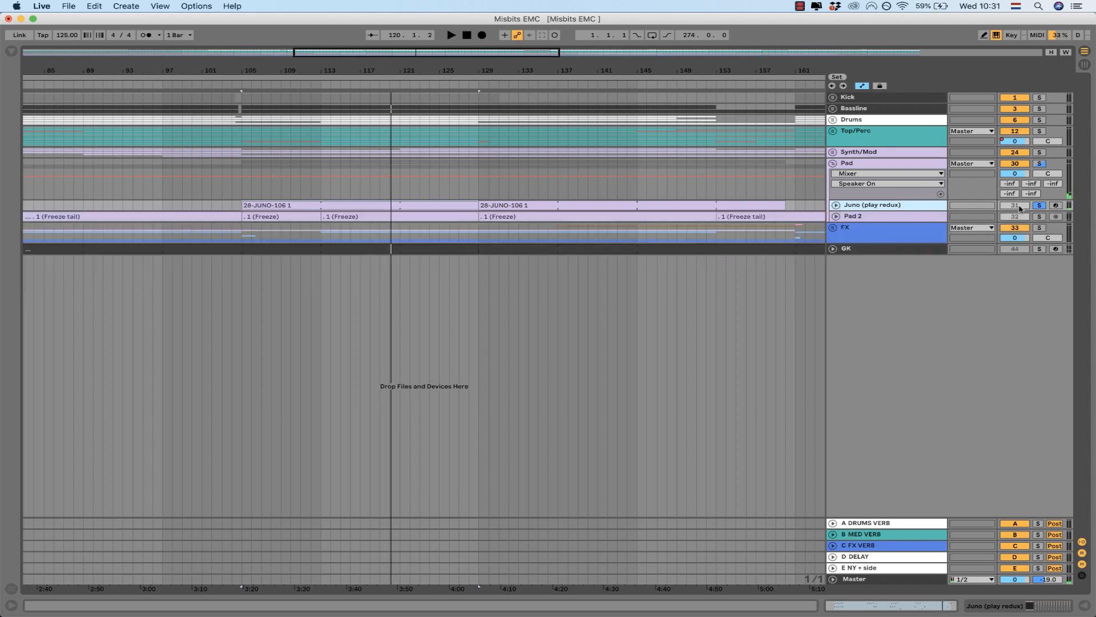
click(1038, 206)
click(849, 218)
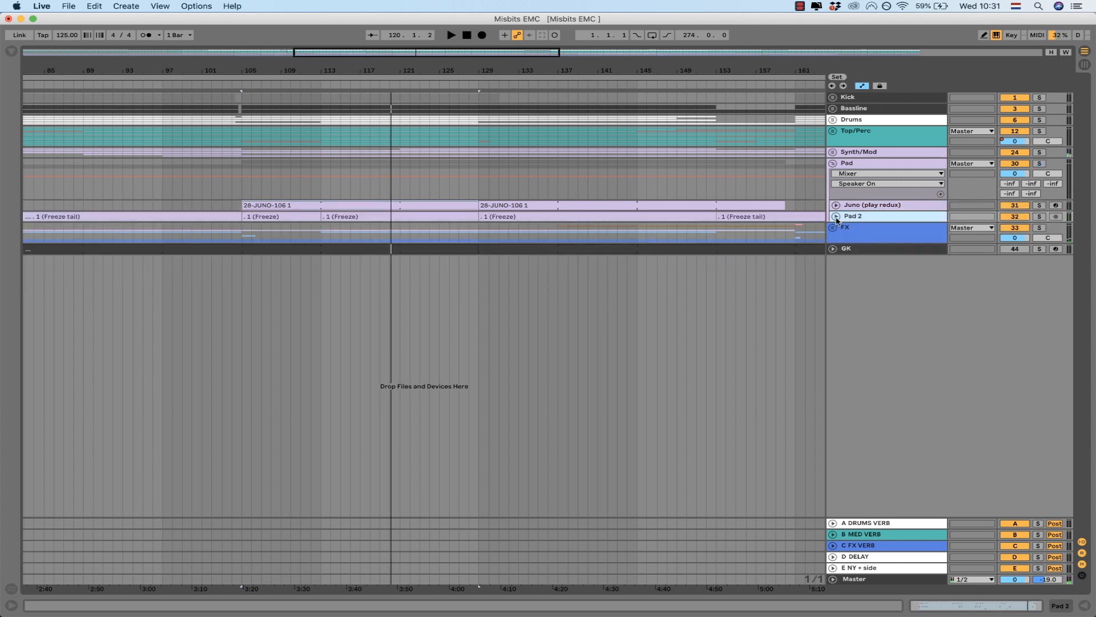
Step: Compare the Juno (play redux) track soloed and in the full mix from bar 121, leaving its solo off
click(399, 190)
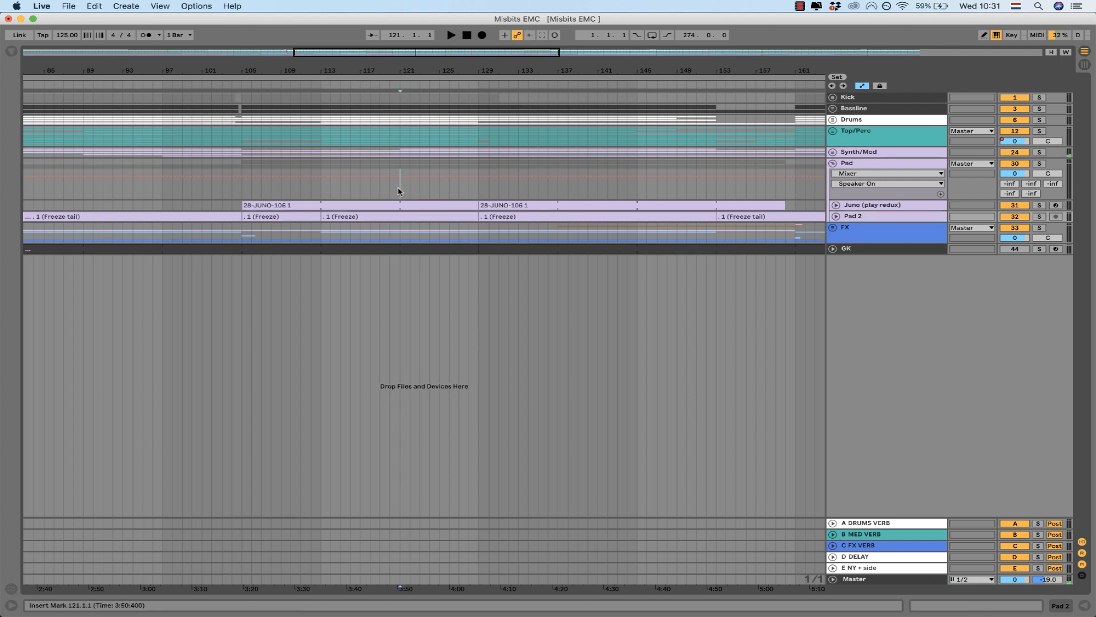
click(862, 207)
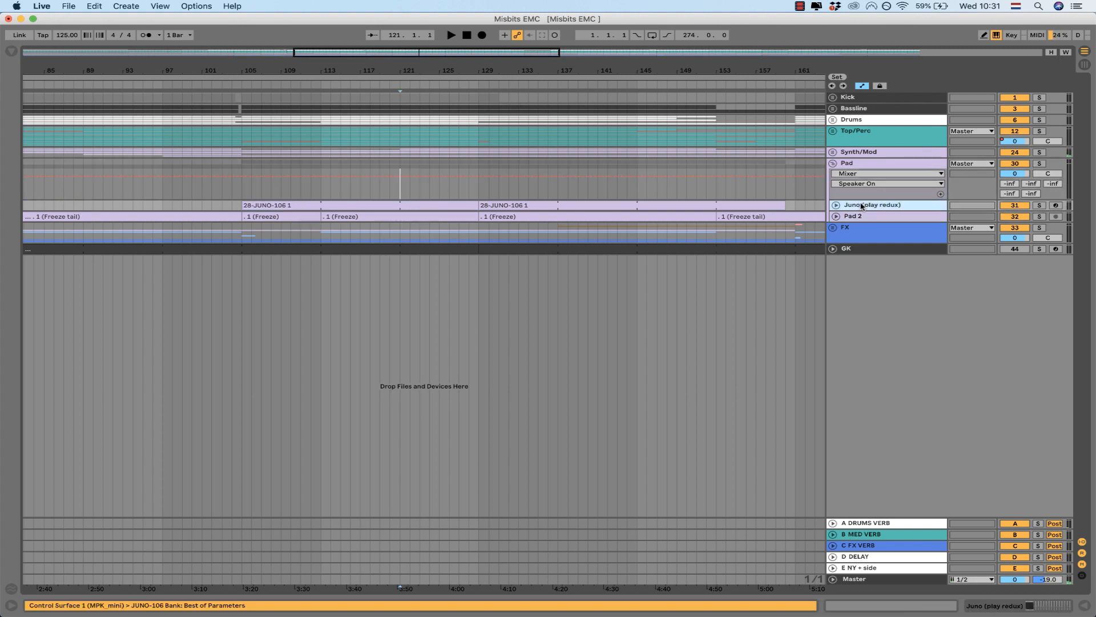
drag(624, 71, 423, 66)
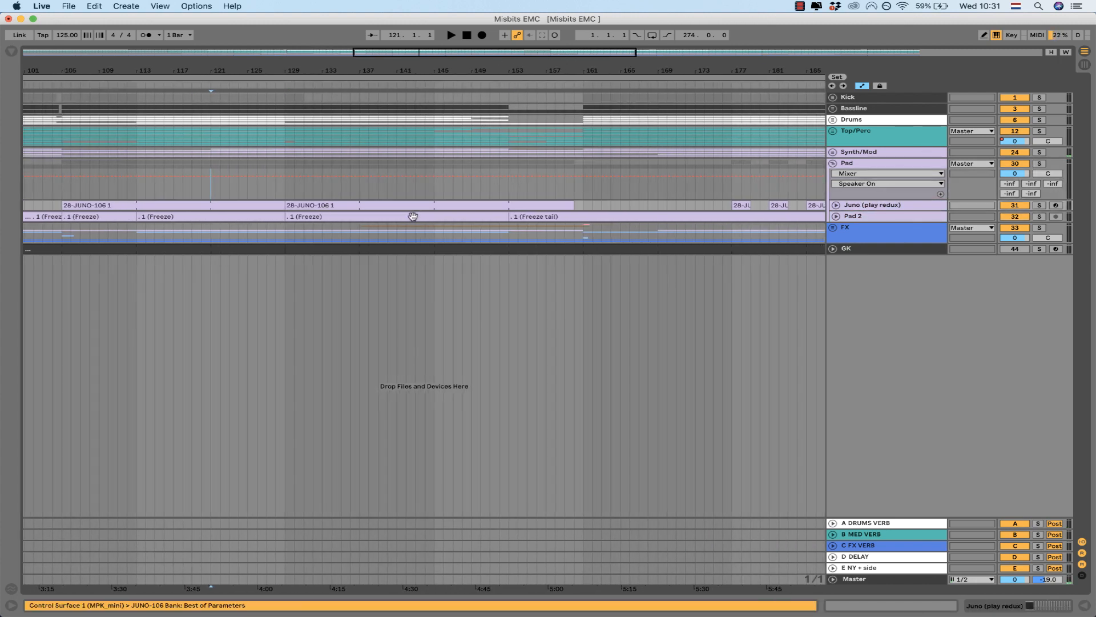
key(space)
click(1039, 205)
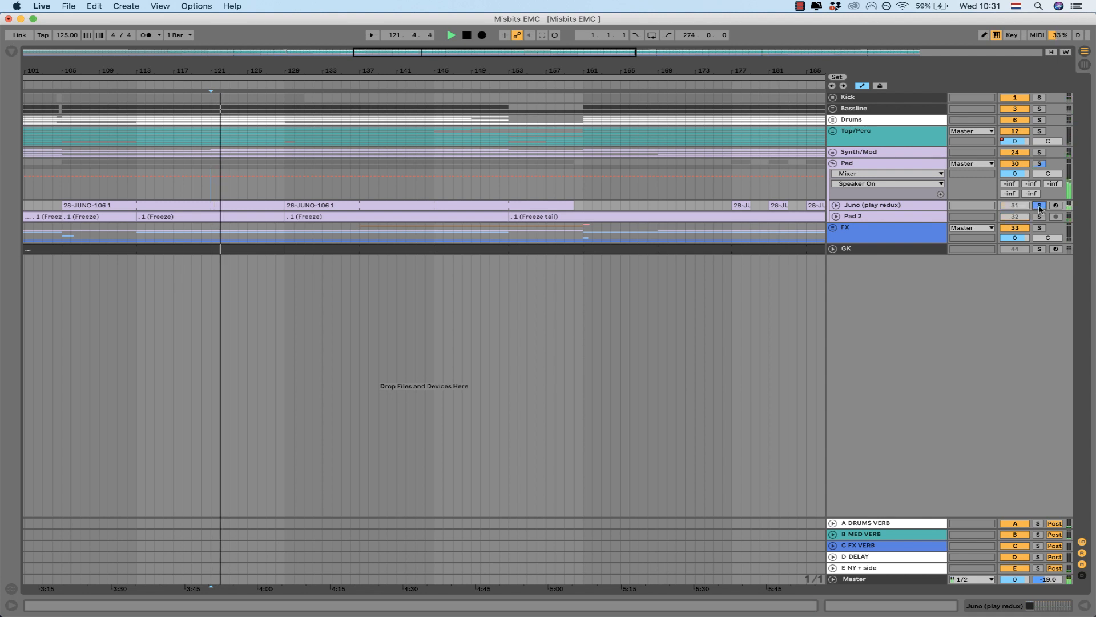
click(1040, 206)
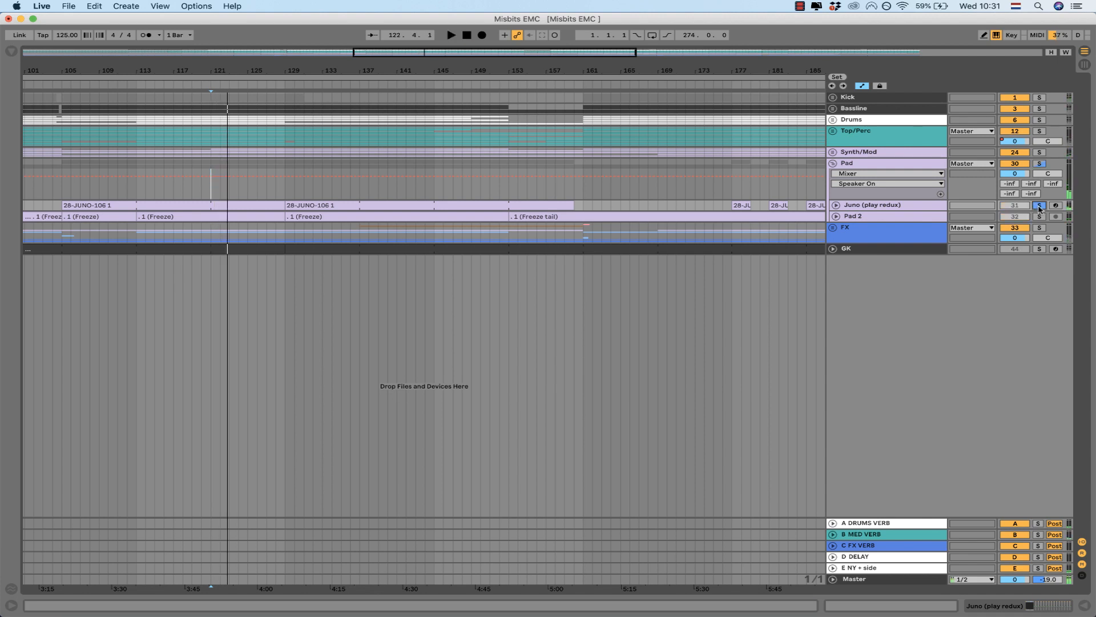
key(space)
click(840, 206)
key(space)
Step: Expand the Juno (play redux) track, show its device chain and inspect the first two EQ Eights after the Saturator, folding each again
click(835, 205)
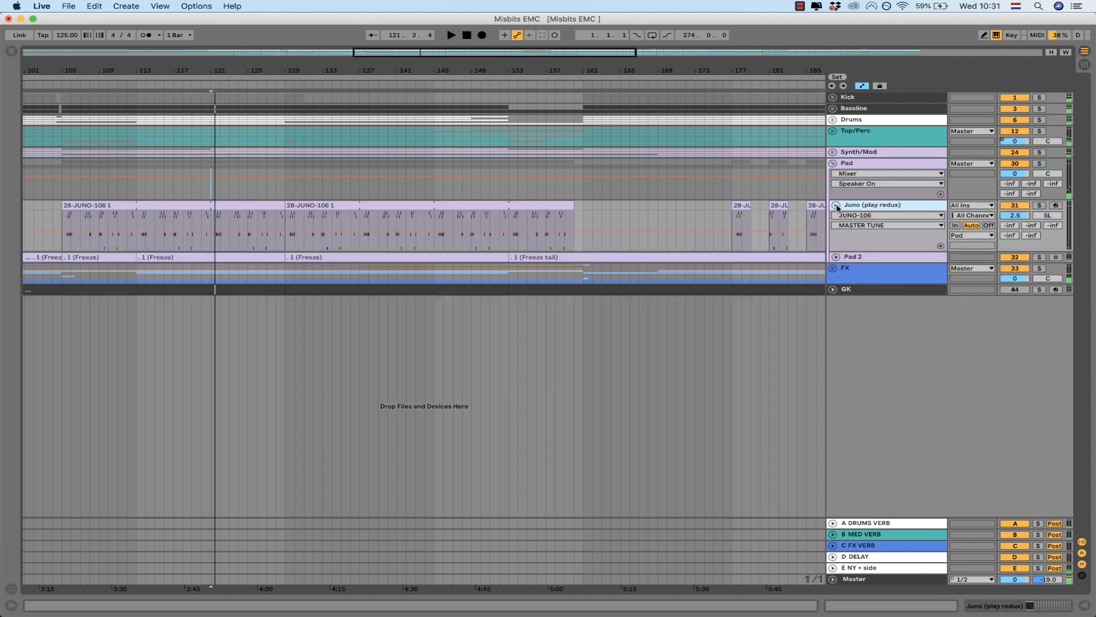
double_click(859, 207)
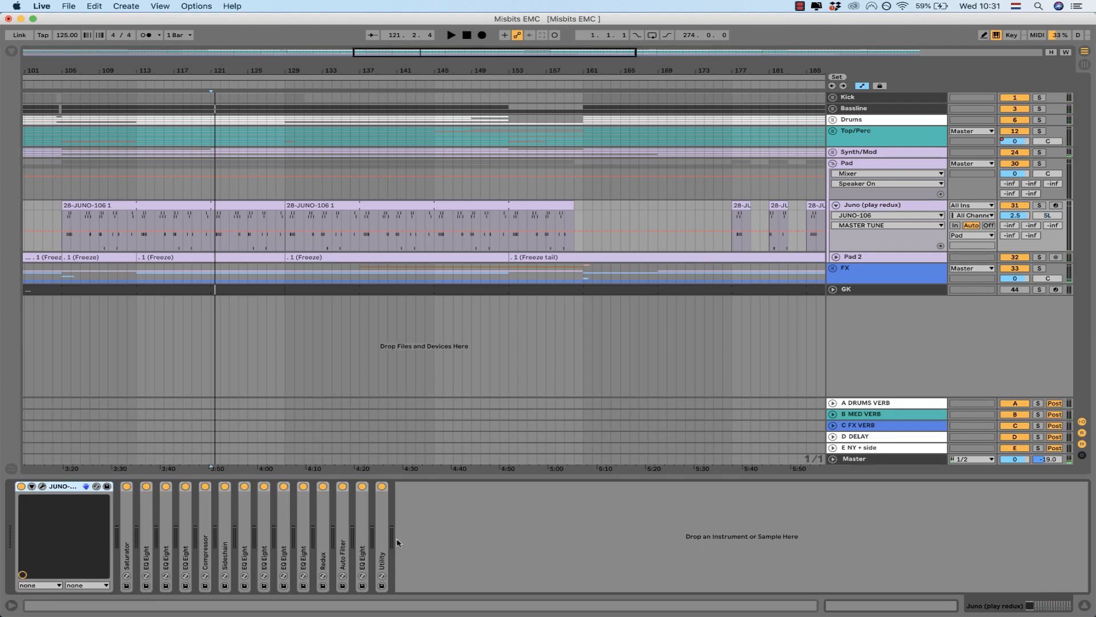
double_click(148, 516)
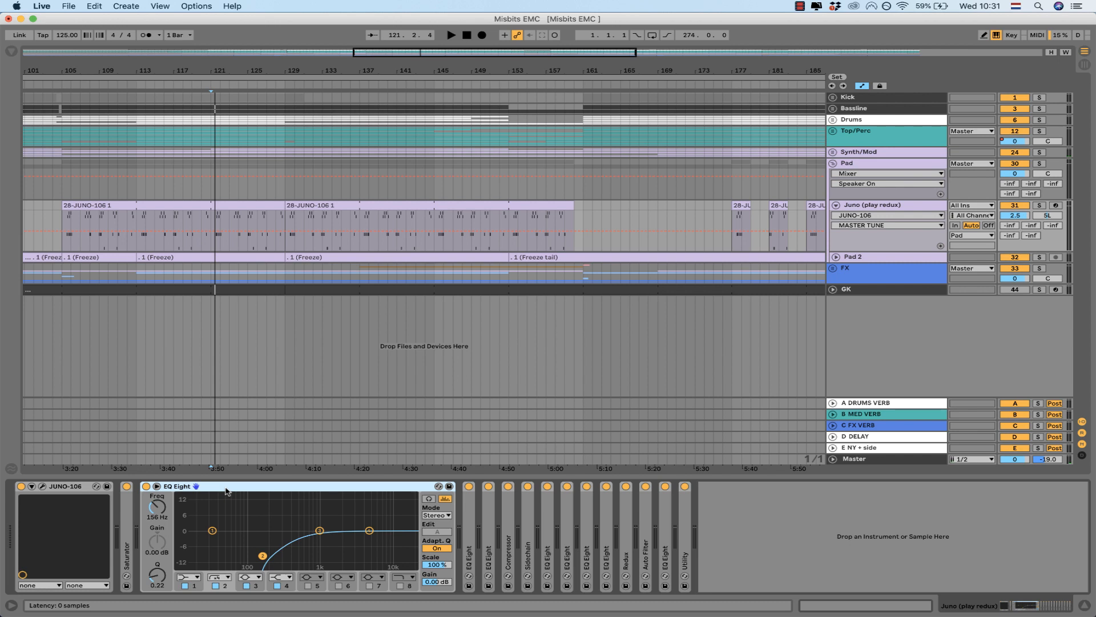
double_click(265, 488)
double_click(171, 506)
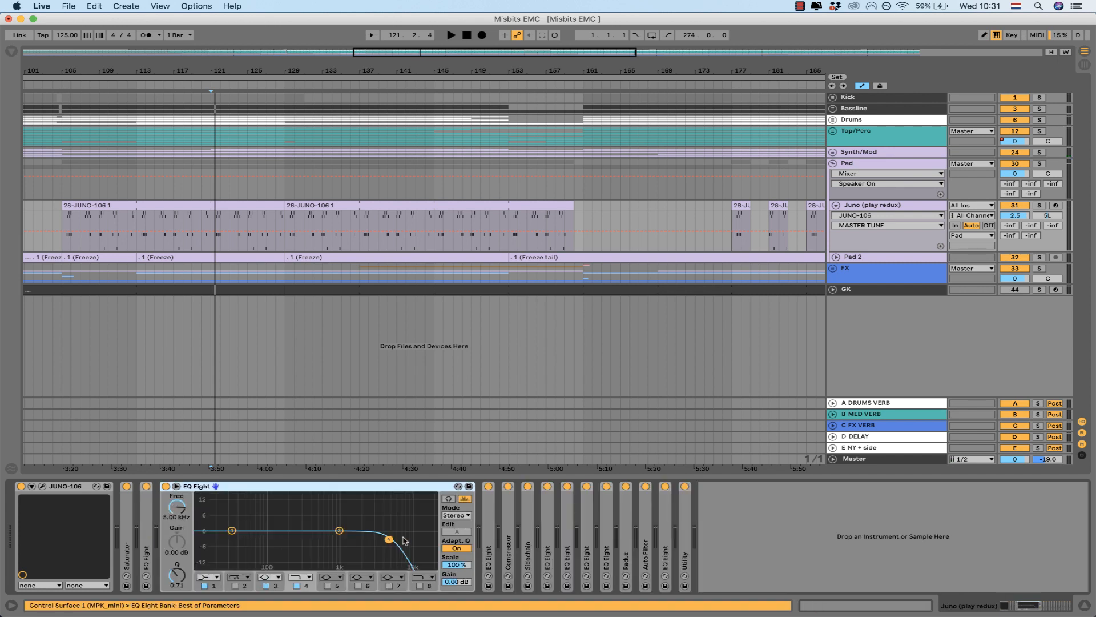
double_click(376, 491)
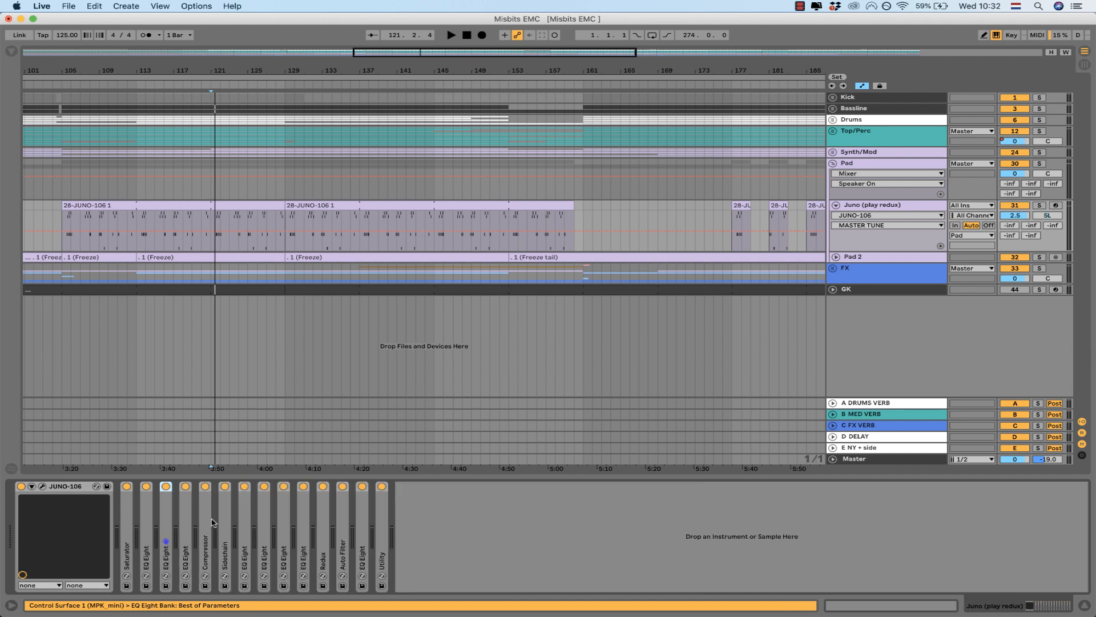
Step: Unfold the EQ Eight before the Compressor, solo the Juno (play redux) track and select its clip at bar 129
double_click(185, 517)
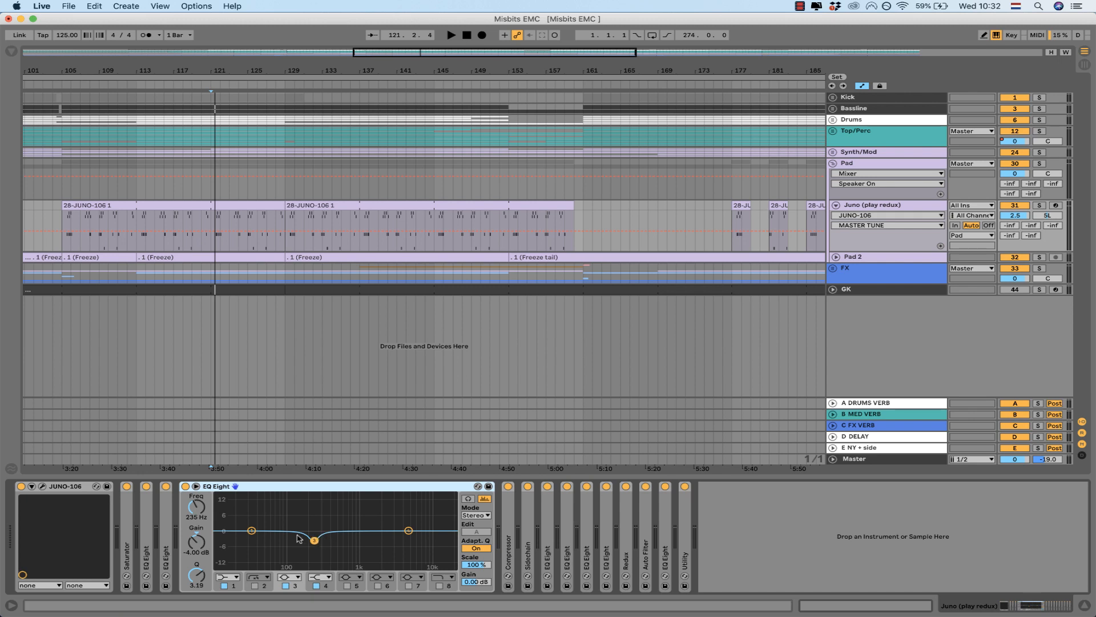
click(886, 215)
click(886, 207)
click(887, 206)
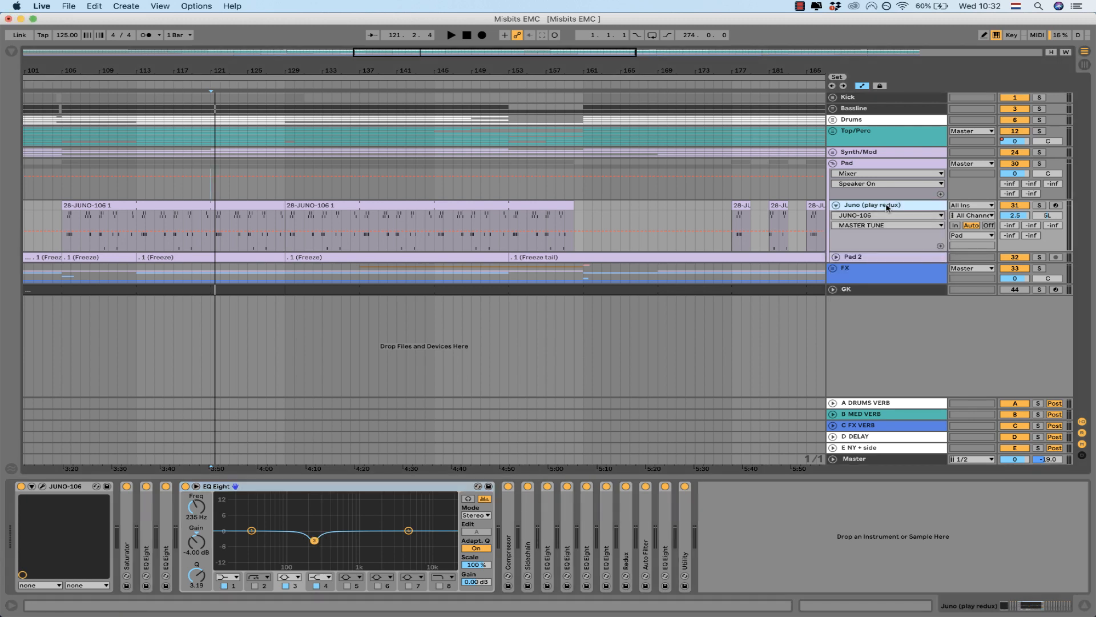
click(1039, 205)
click(295, 206)
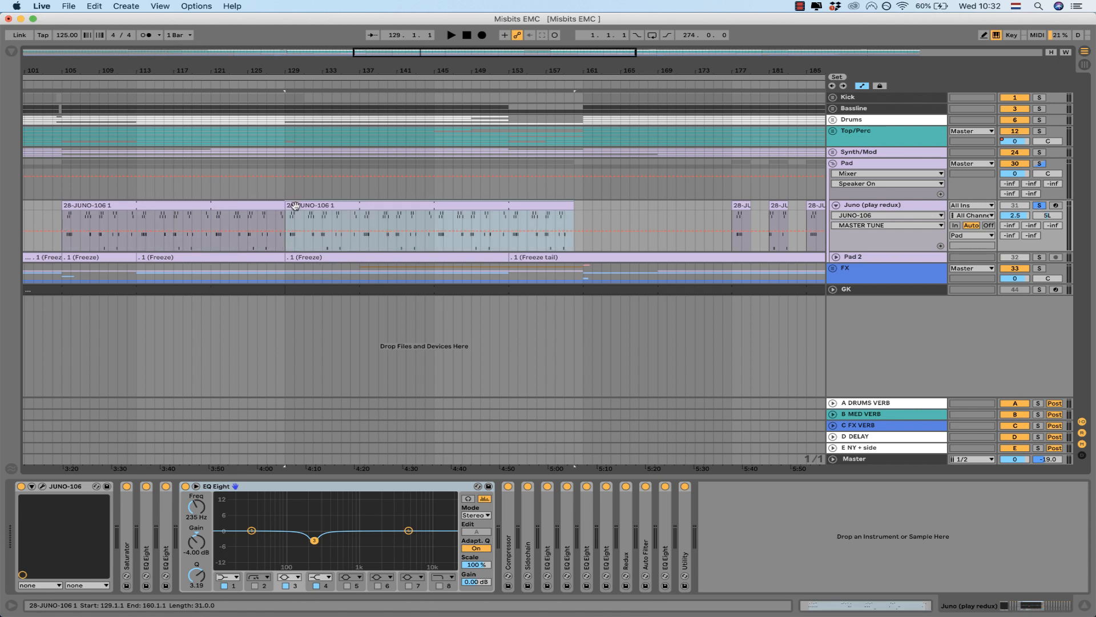
Step: Inspect the curves of the four EQ Eights between Sidechain and Redux on the Juno track, folding each again
double_click(549, 513)
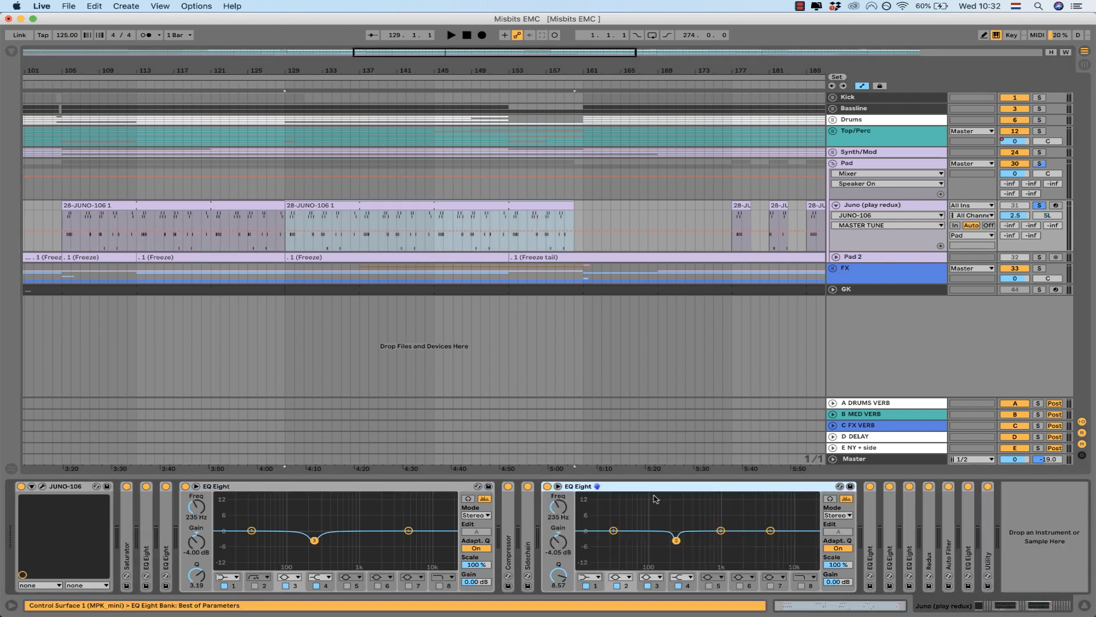
double_click(642, 486)
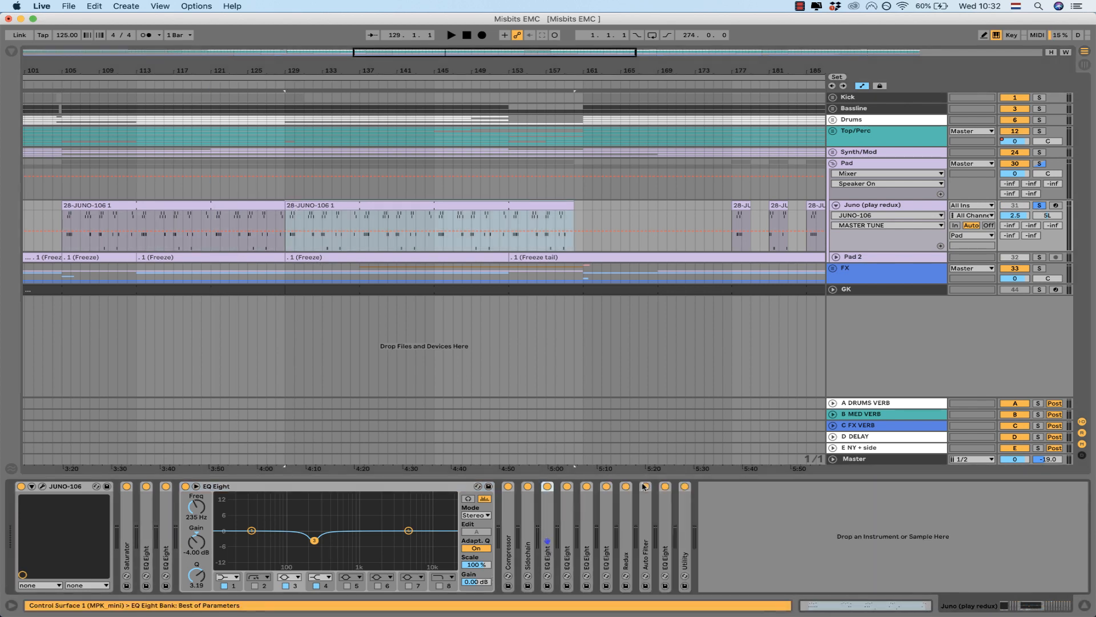
double_click(569, 500)
double_click(620, 487)
double_click(594, 506)
double_click(685, 490)
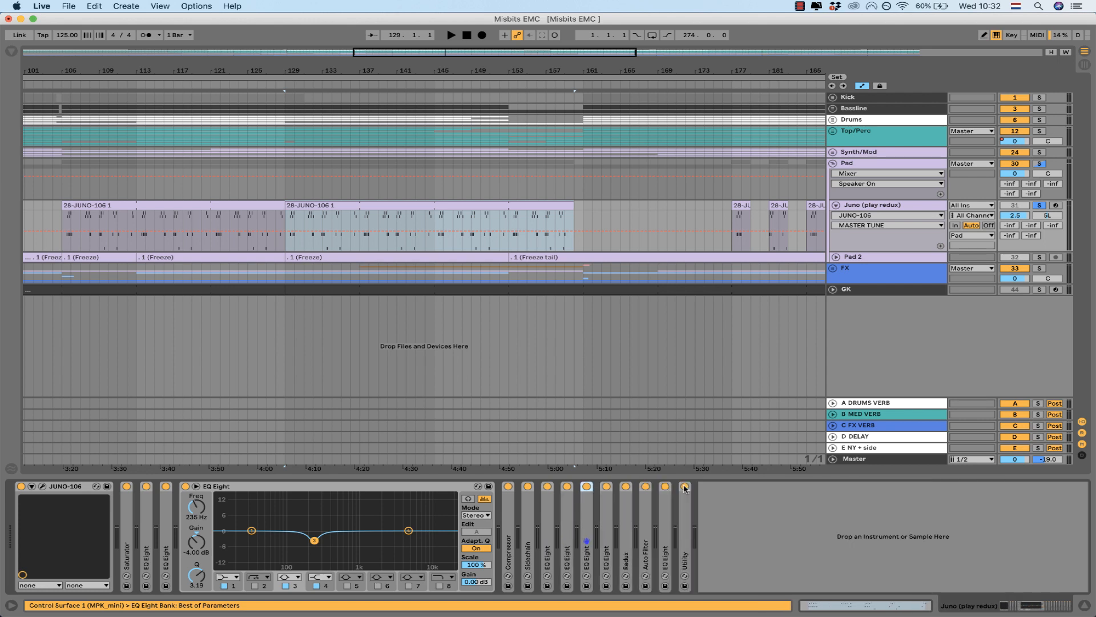
double_click(608, 522)
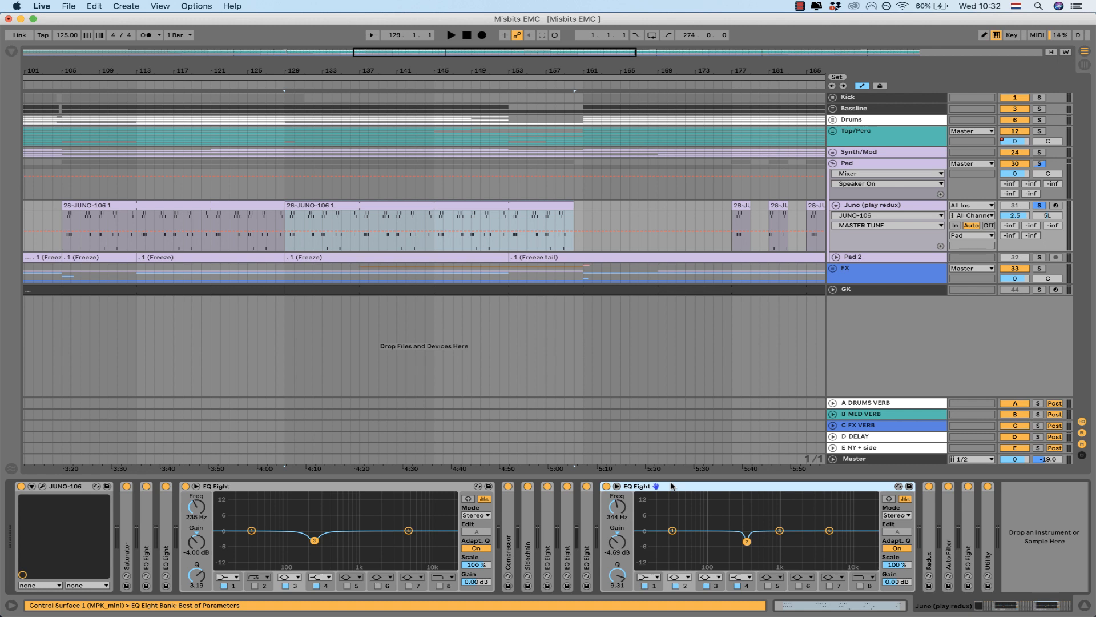
double_click(671, 486)
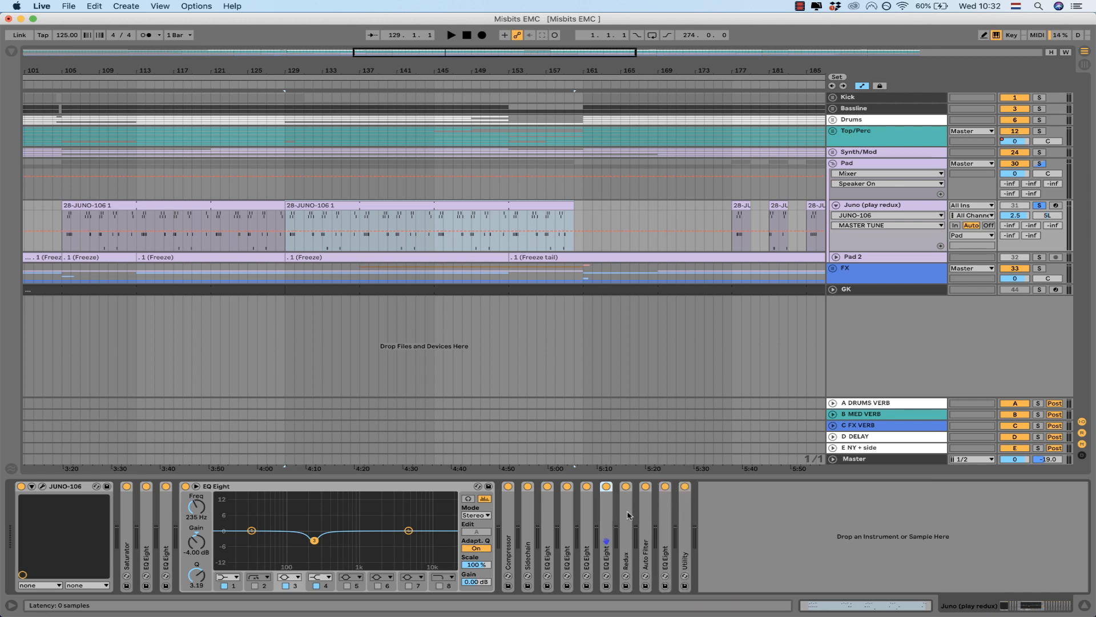
double_click(607, 512)
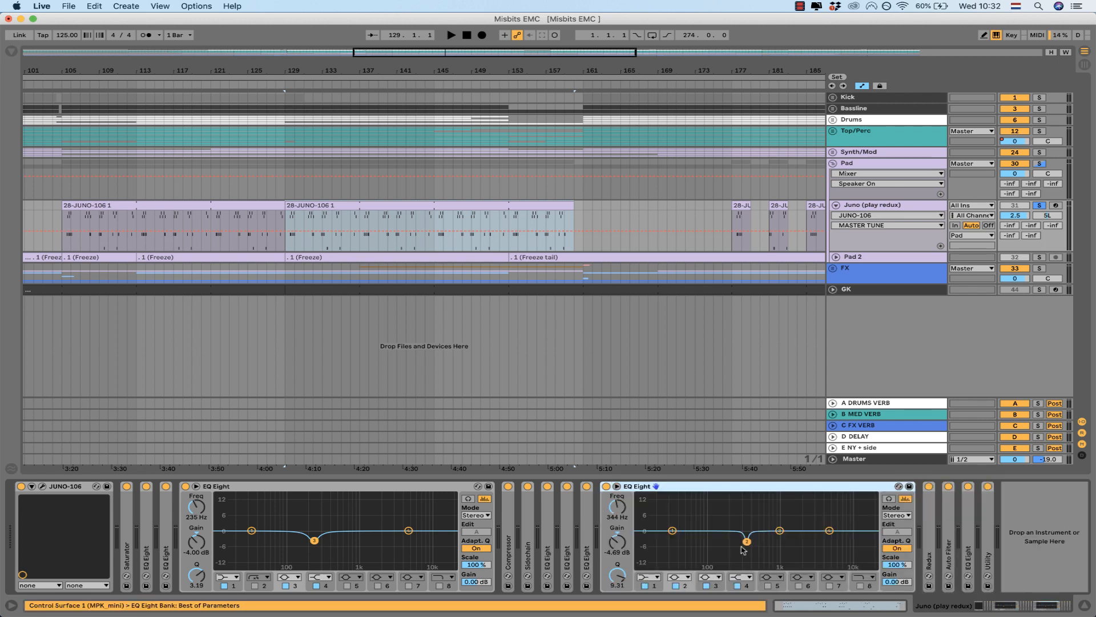
double_click(711, 490)
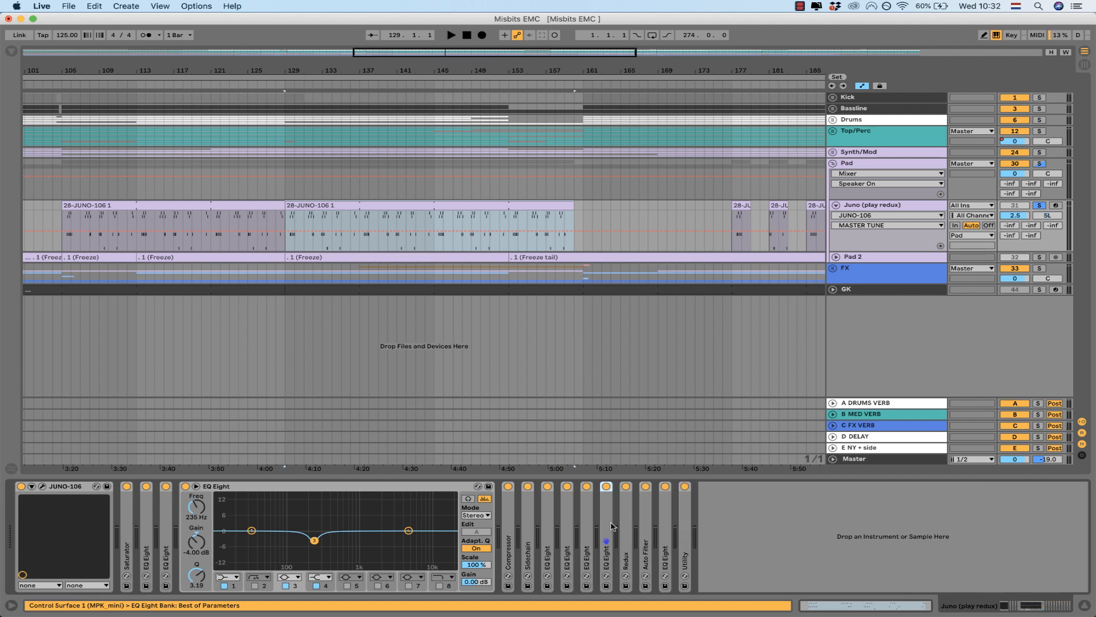
Step: Fold the EQ Eight before the Compressor, play the soloed Juno from bar 129 and unfold the second EQ Eight after Sidechain
double_click(347, 487)
key(space)
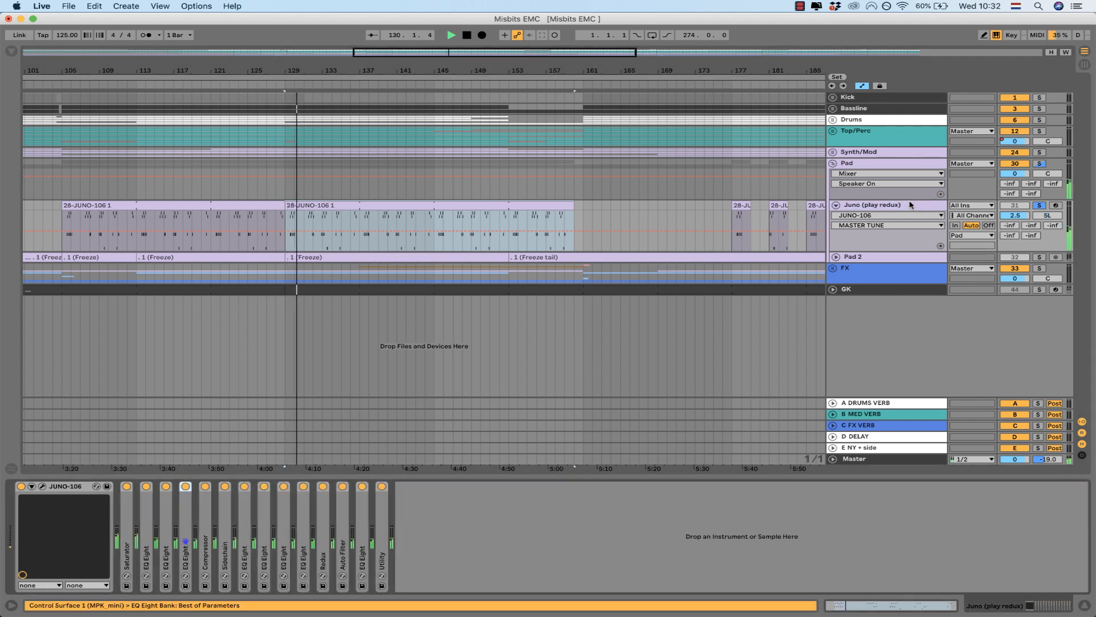
double_click(263, 514)
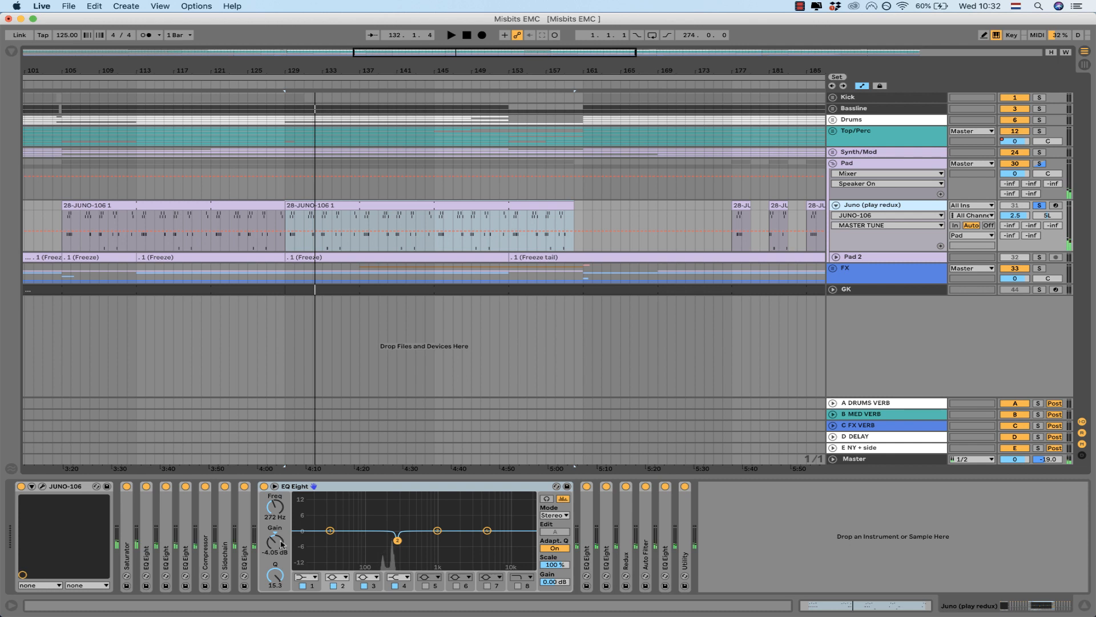
Step: Audition the EQ Eight's 272 Hz band boosted to 15.0 dB, restore its gain to -4.05 dB and fold the device
drag(276, 544, 276, 544)
key(space)
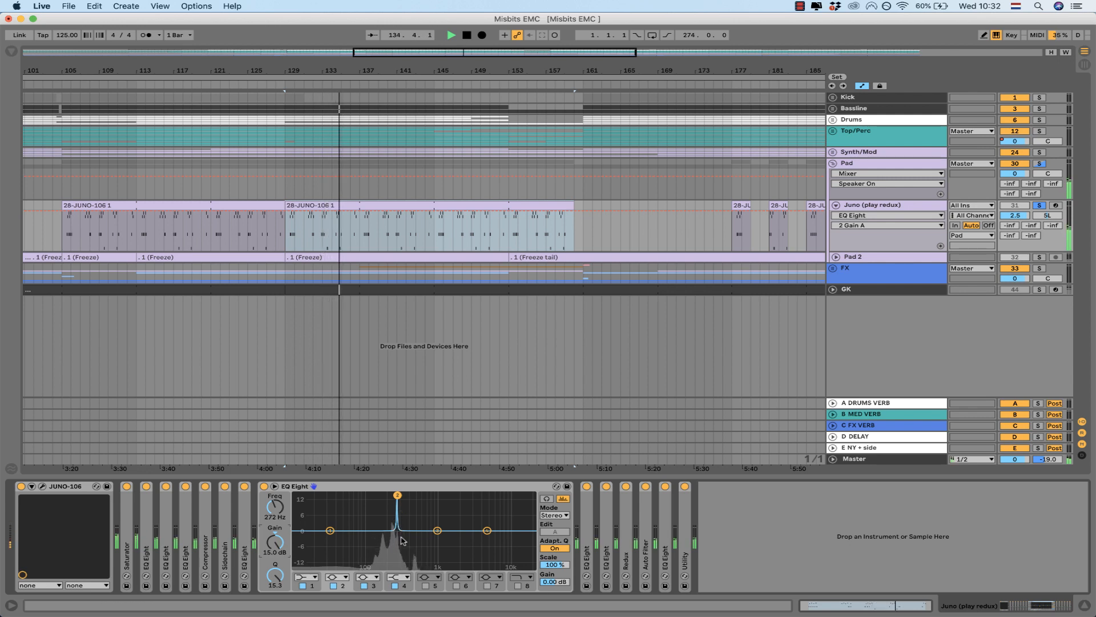
key(space)
drag(402, 521, 399, 543)
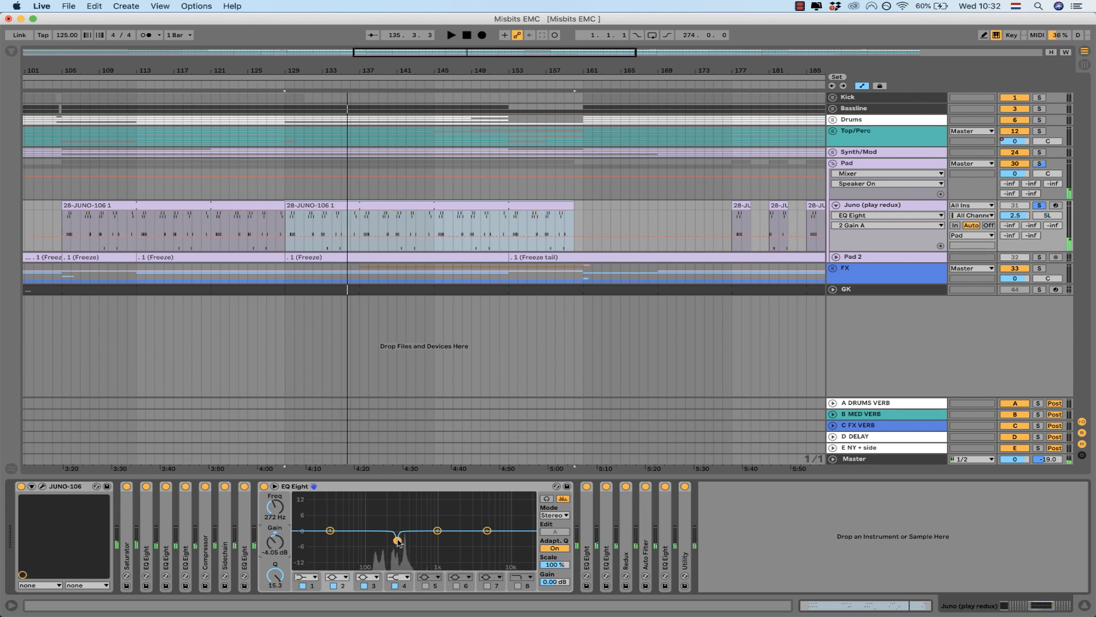
double_click(414, 487)
Step: Unfold the Juno track's Redux device and display its Sample Soft automation in the arrangement
double_click(321, 514)
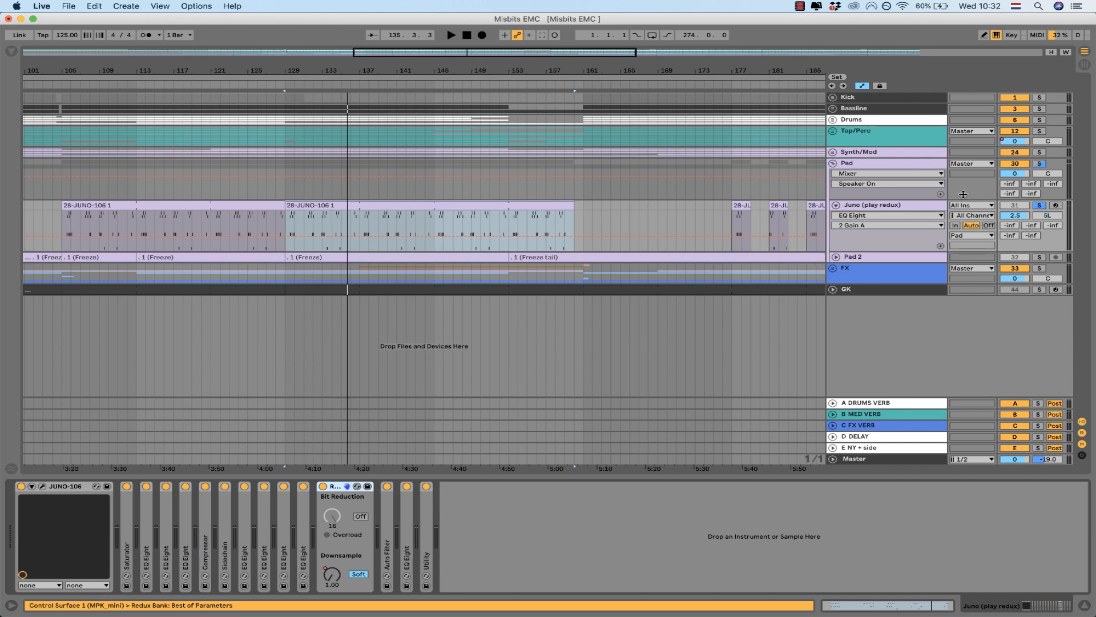
click(906, 215)
click(862, 331)
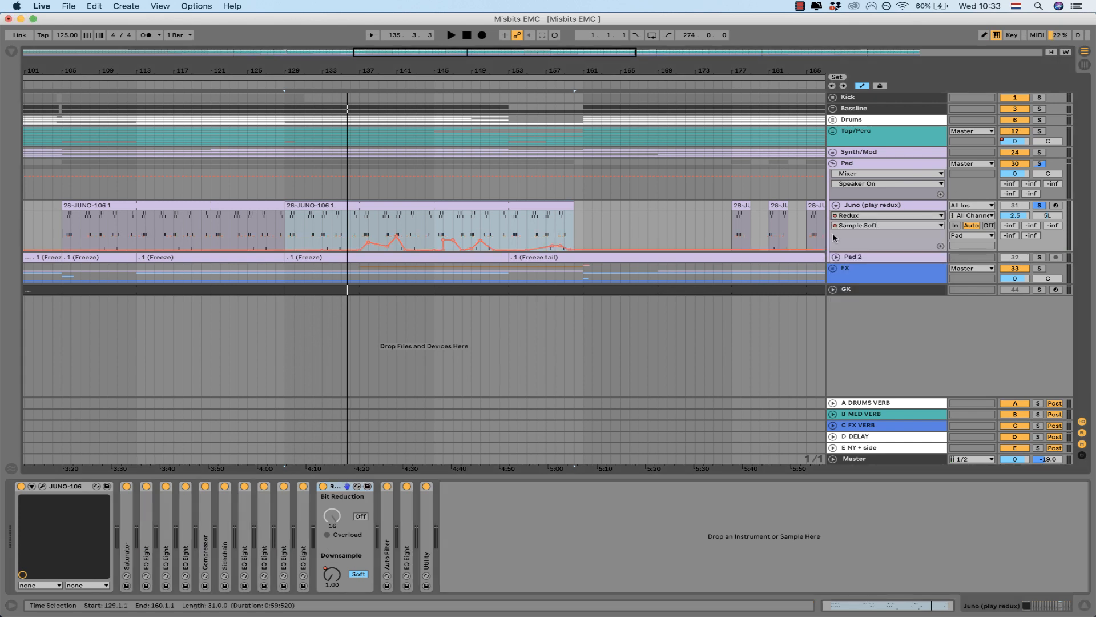
Step: Play the Redux-automated Juno section in the full mix from bar 136 and unfold the Auto Filter to view its settings
click(355, 232)
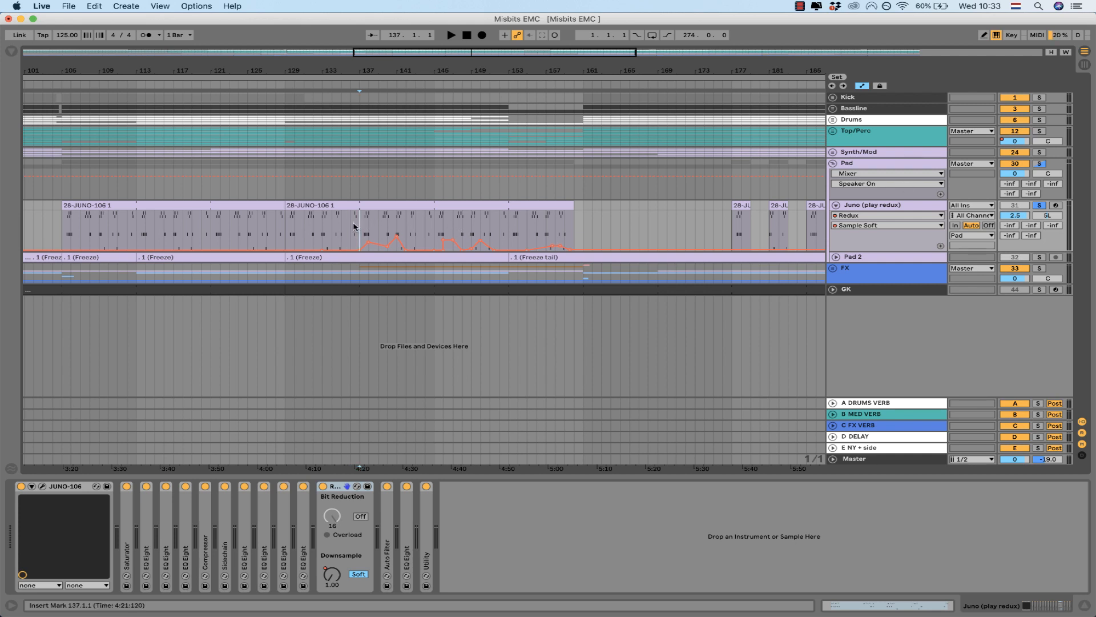
click(351, 227)
mouse_move(475, 251)
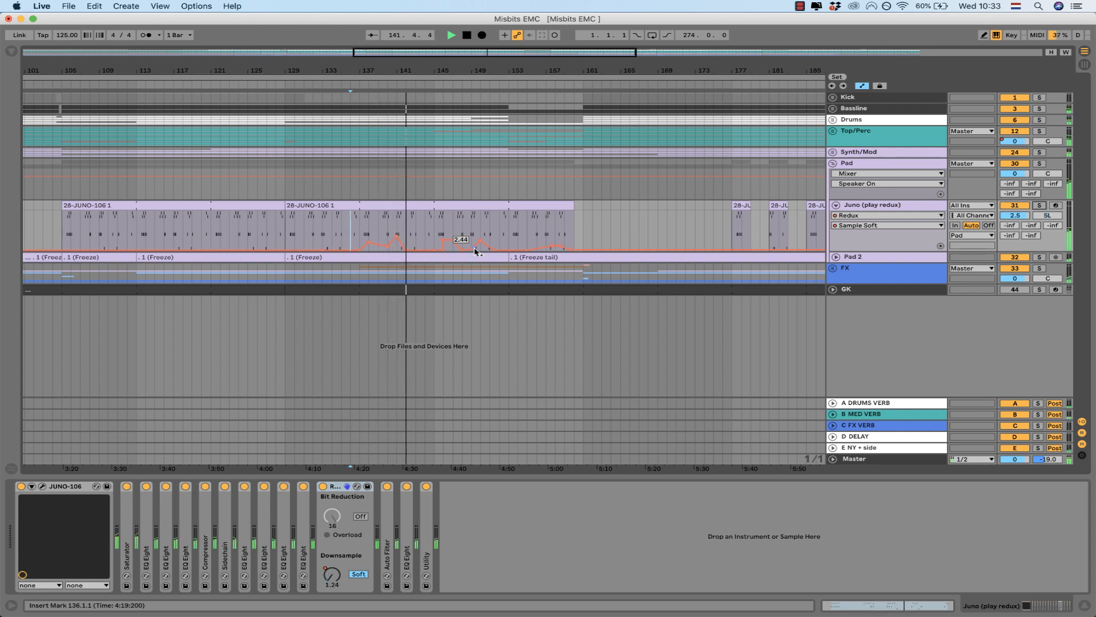
click(388, 527)
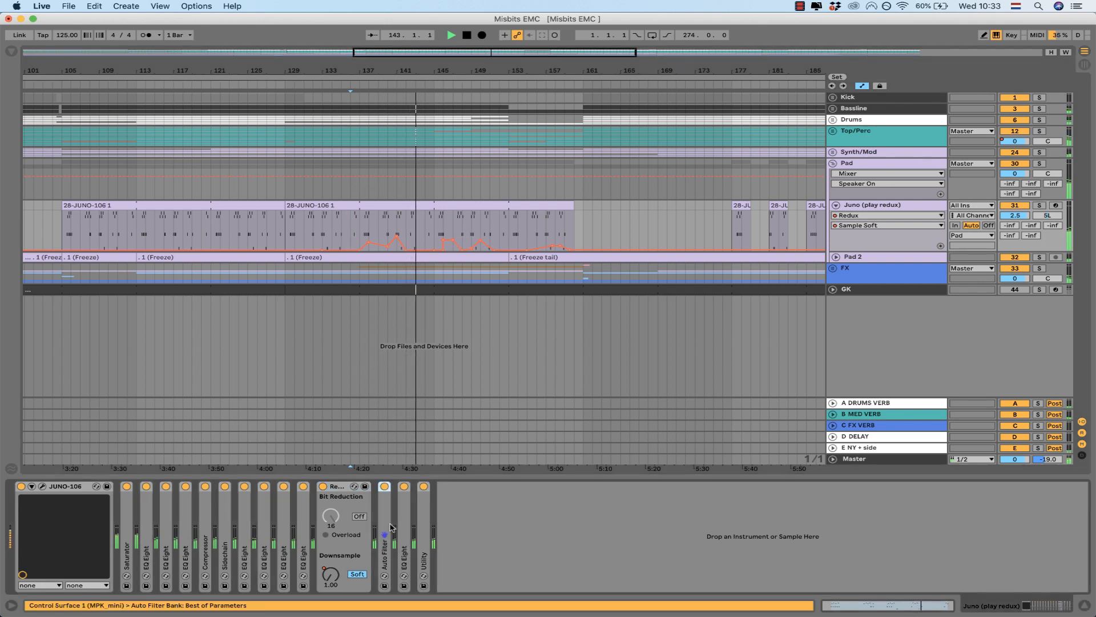
double_click(388, 527)
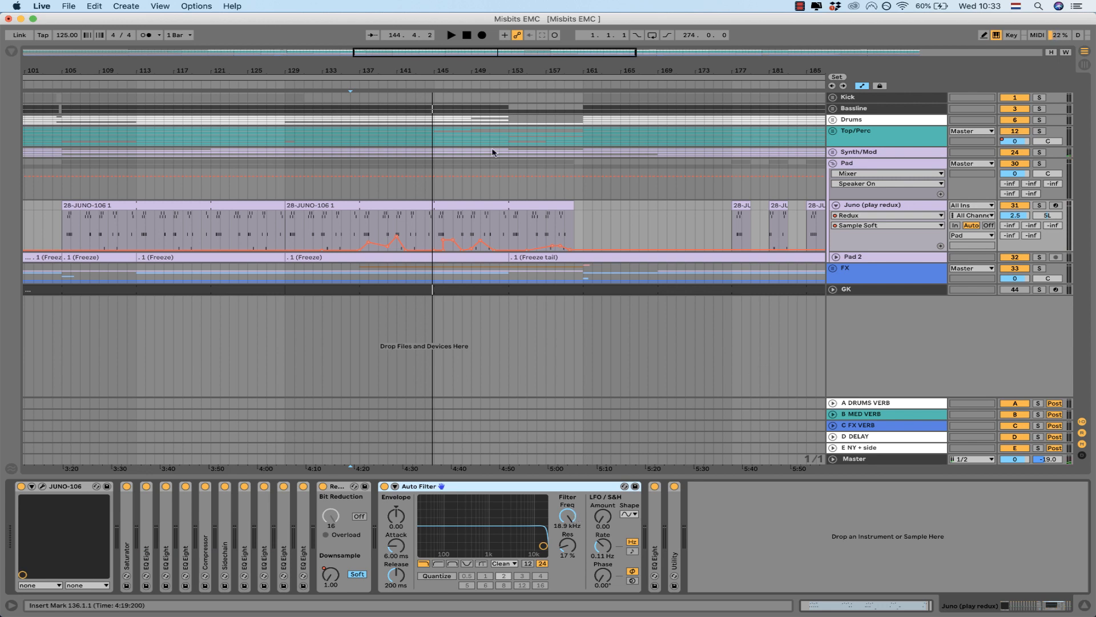
Step: Compare the Juno track soloed and in the full mix from bar 147, leaving its solo off and collapsing the track
click(452, 220)
key(space)
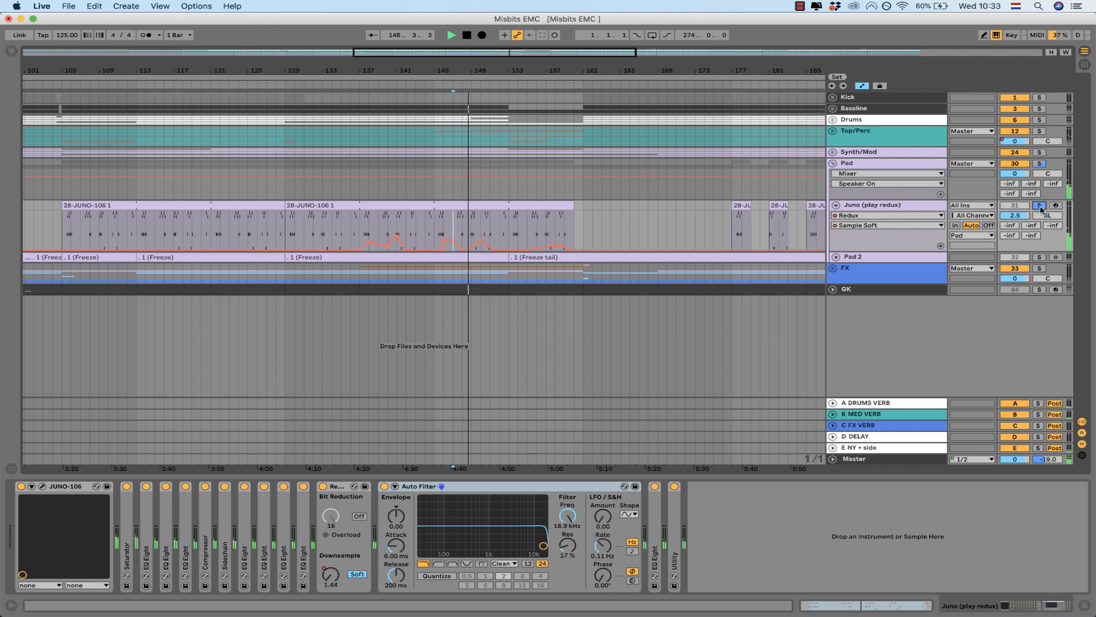
click(1039, 206)
click(1040, 205)
click(836, 205)
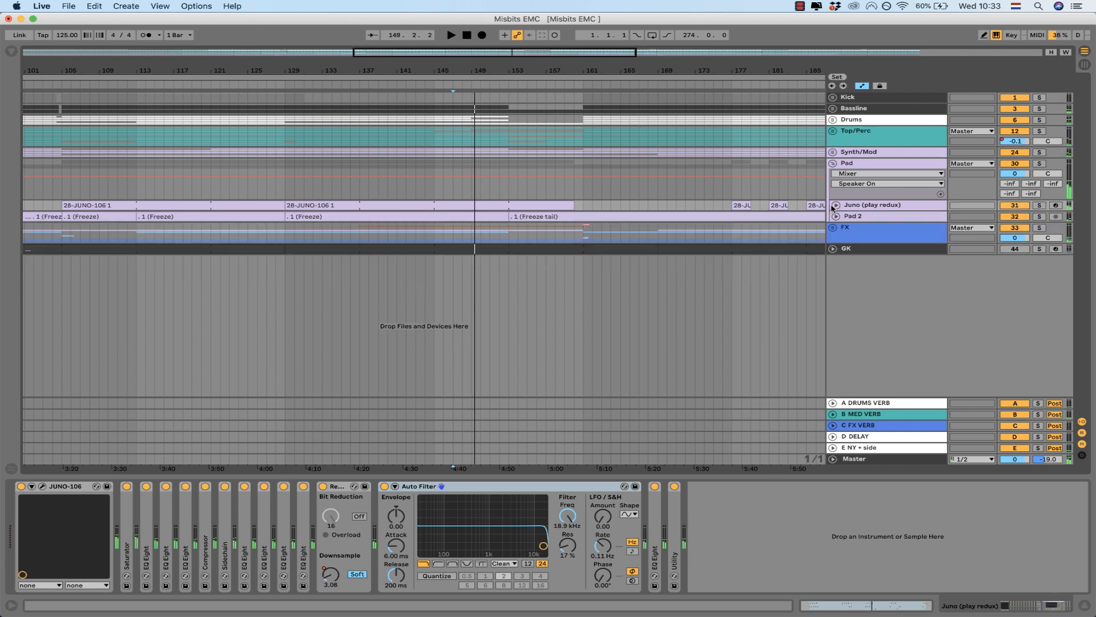
Step: Collapse the Pad group and unfold the FX group to show its tracks, leaving the Synth/Mod group folded
click(833, 162)
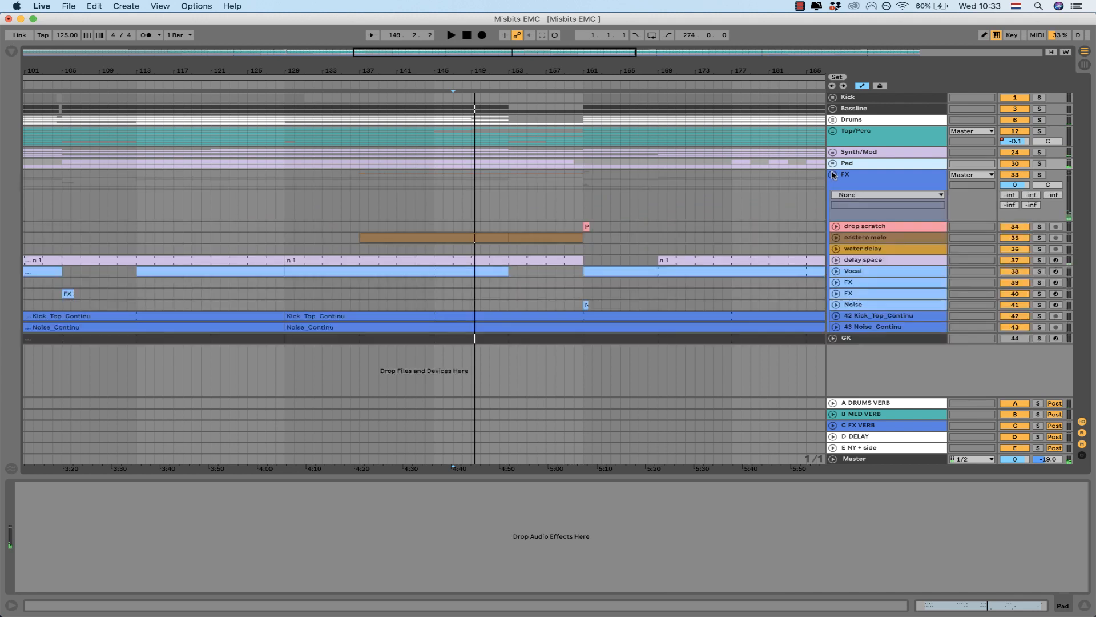
click(833, 174)
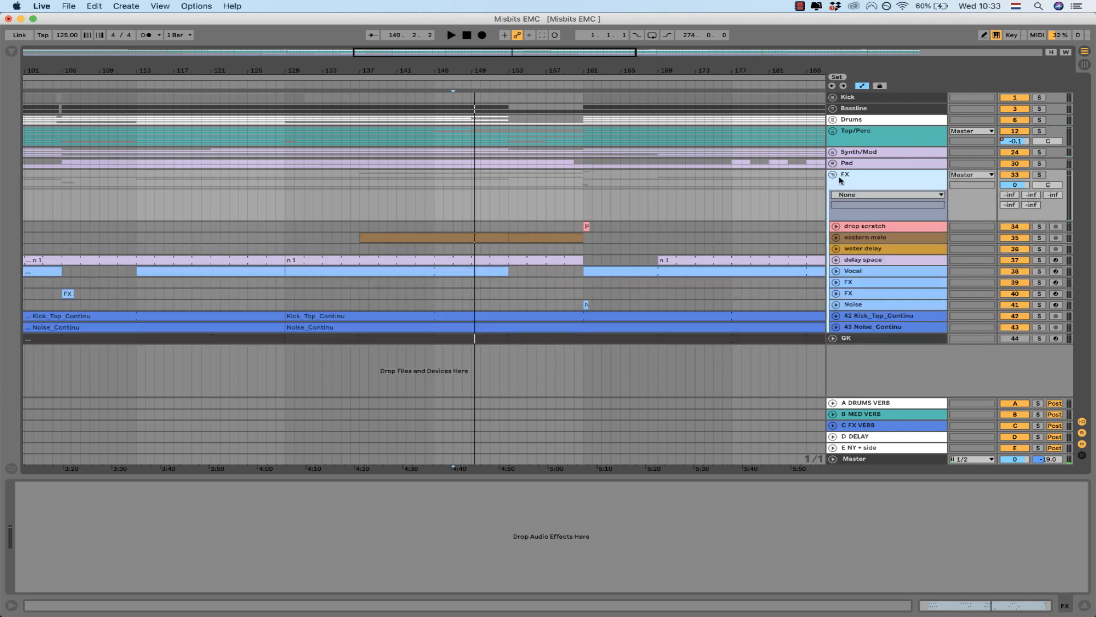
click(833, 153)
click(833, 153)
click(832, 153)
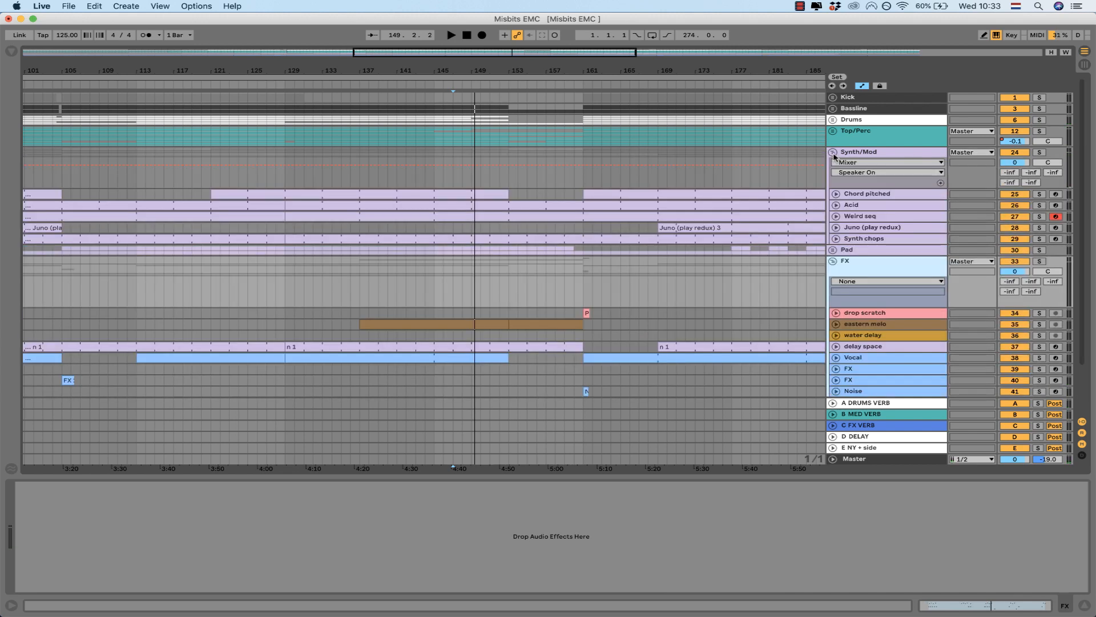
click(833, 153)
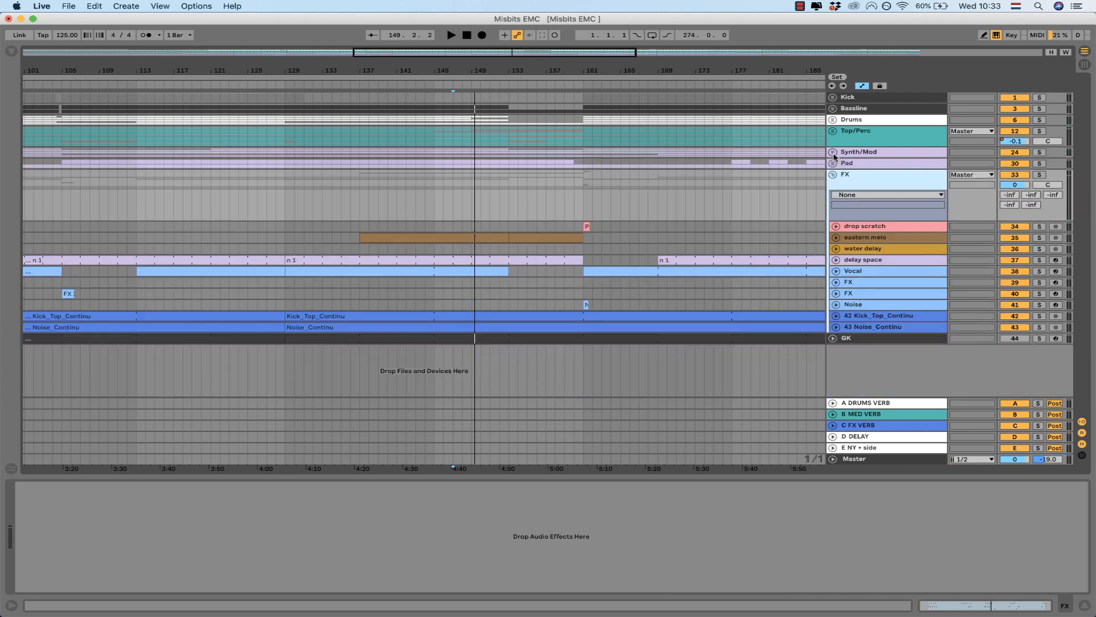
Step: Select the drop scratch track and play its clip at bar 161 in the full mix
click(860, 228)
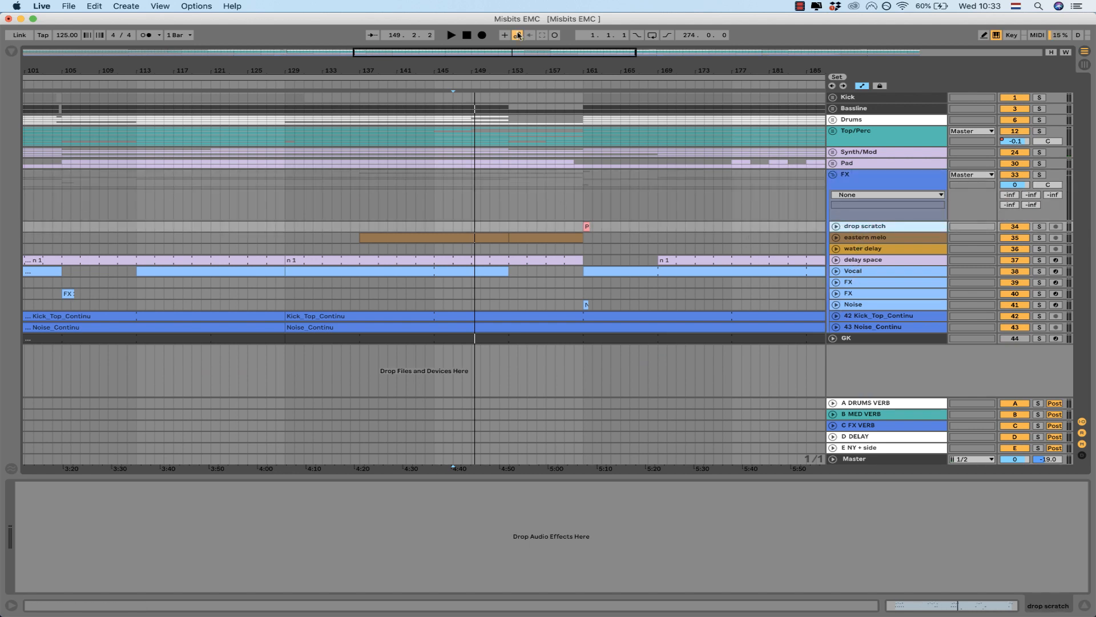
drag(509, 52, 508, 31)
click(516, 226)
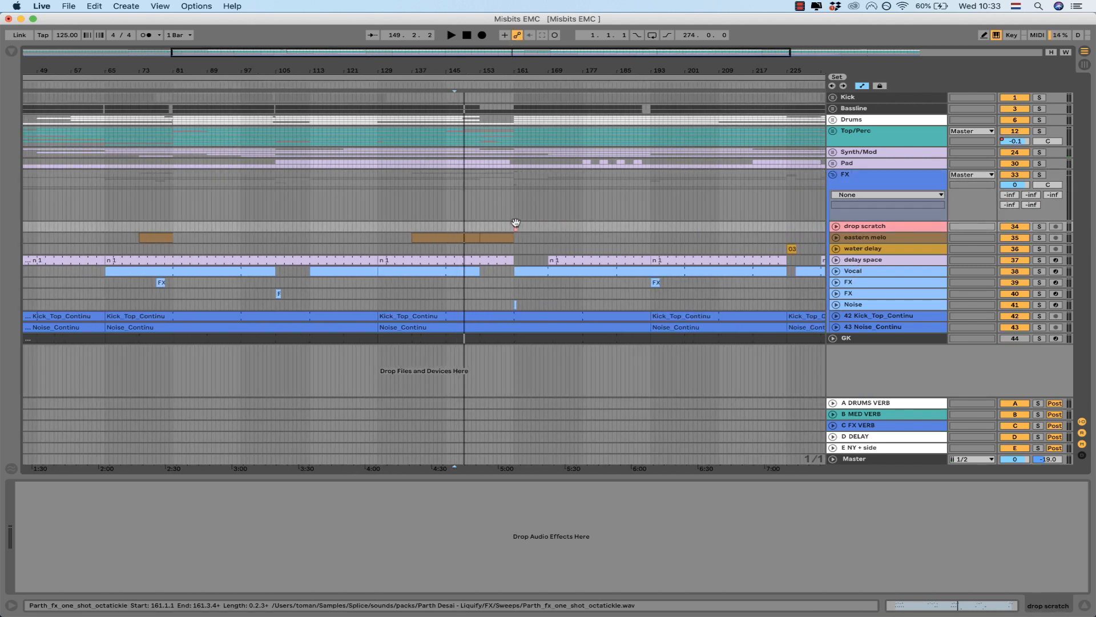
click(1039, 227)
click(1039, 227)
key(space)
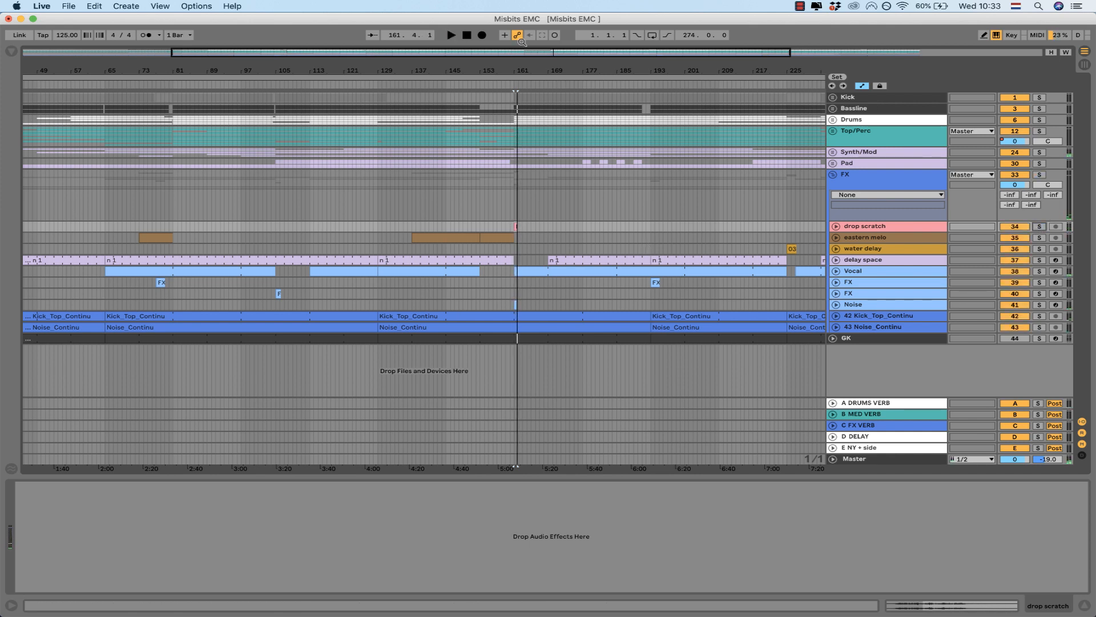
key(space)
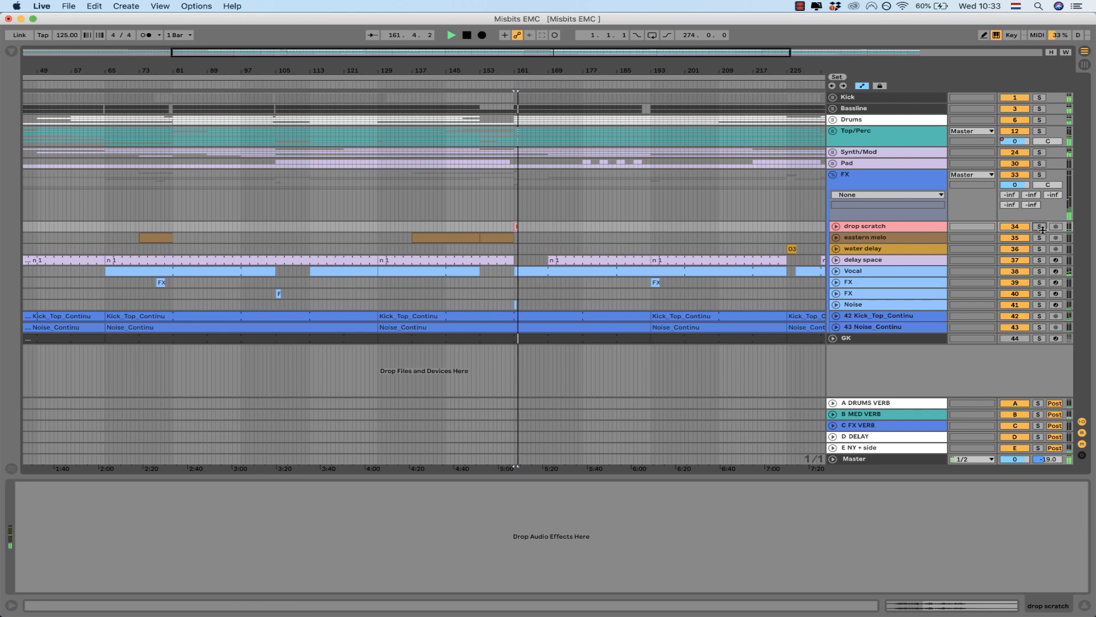
key(space)
Step: Unfold the drop scratch track and play its clip at bar 161 soloed
click(836, 226)
click(1039, 227)
key(space)
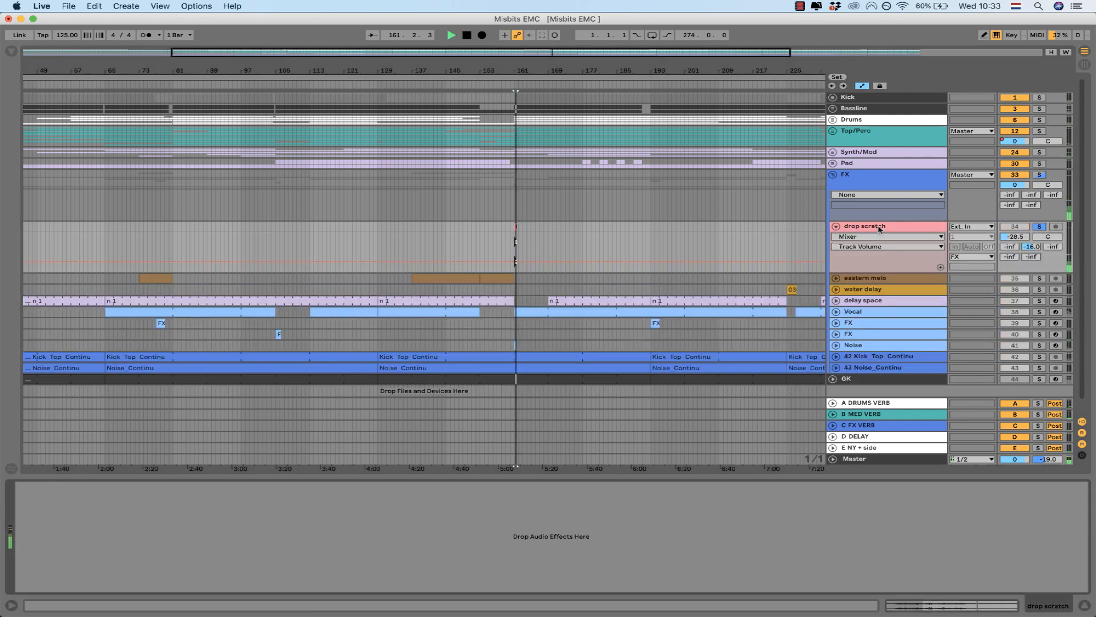
key(space)
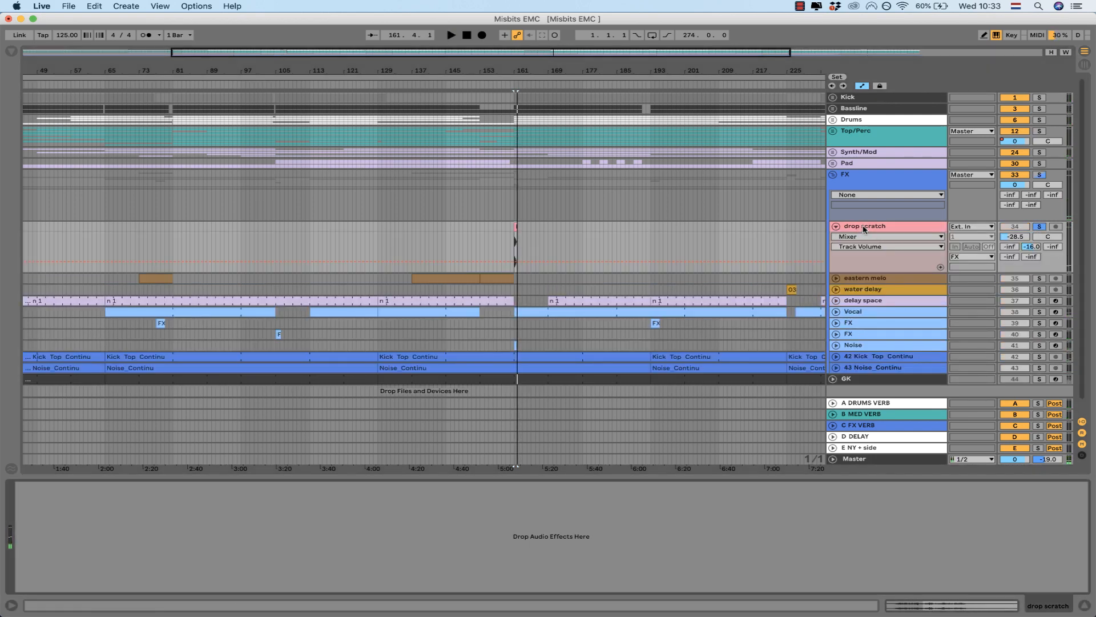
Step: View the drop scratch clip's waveform and sample settings, close them and collapse the track with its solo off
double_click(515, 227)
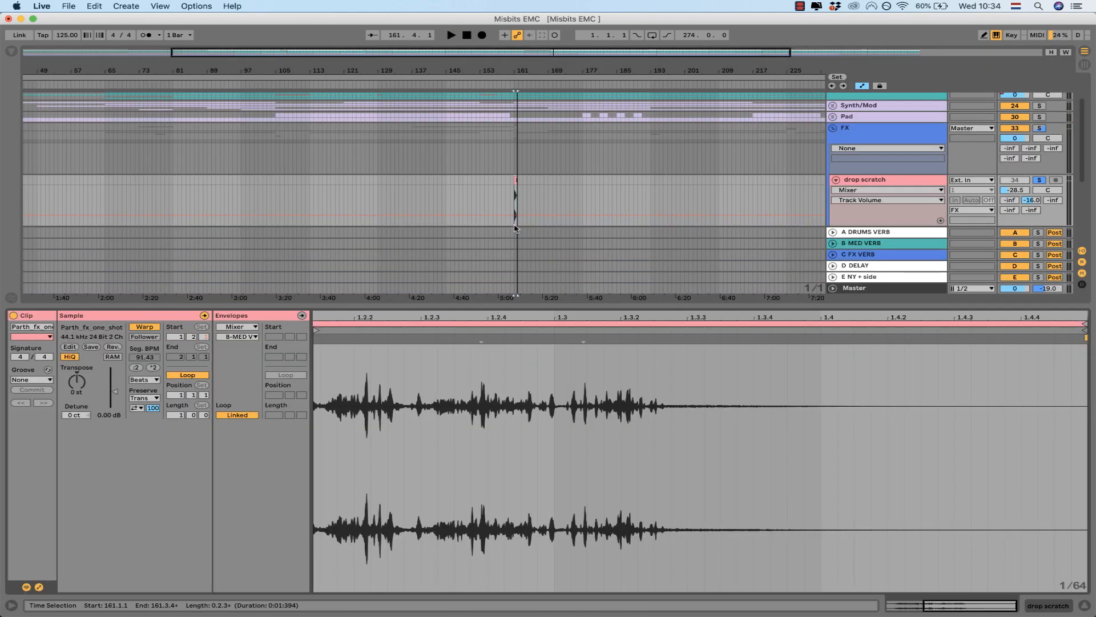
double_click(406, 308)
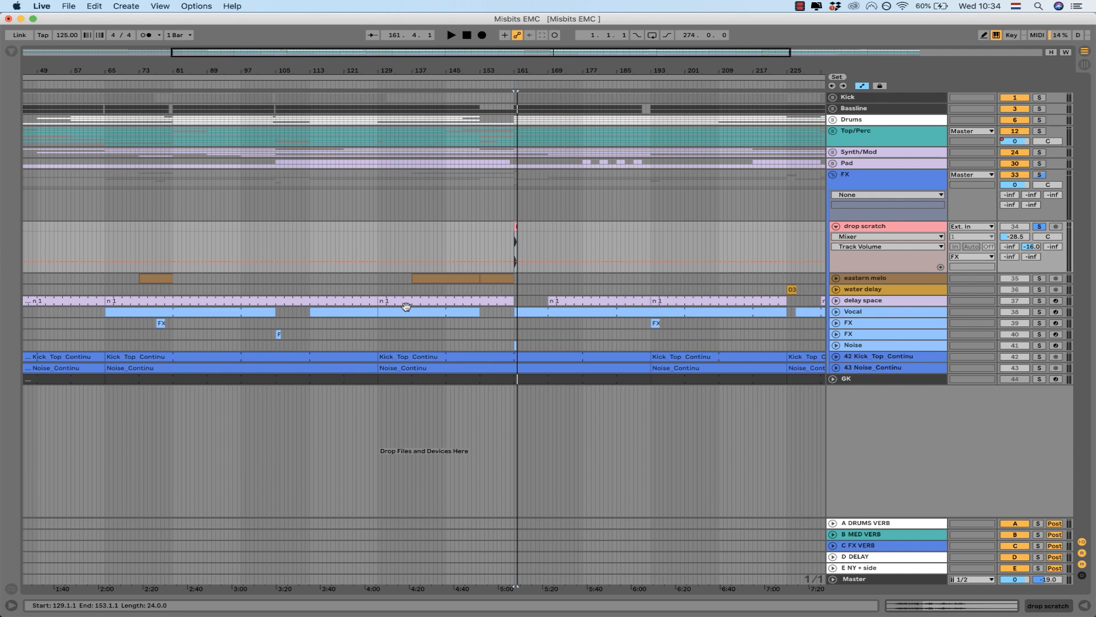
click(863, 230)
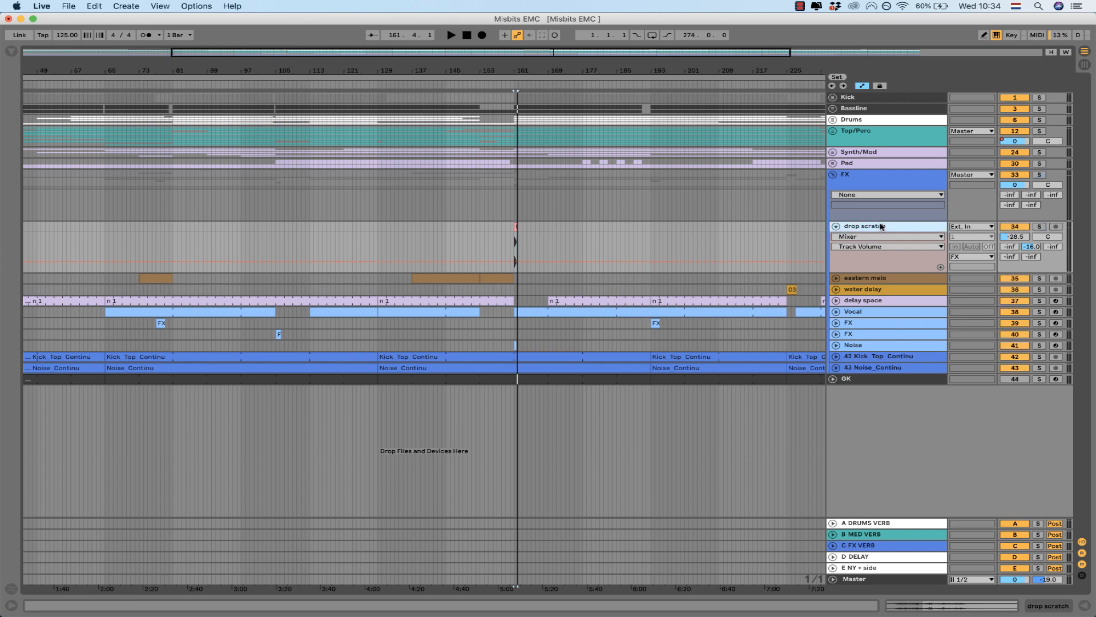
click(836, 226)
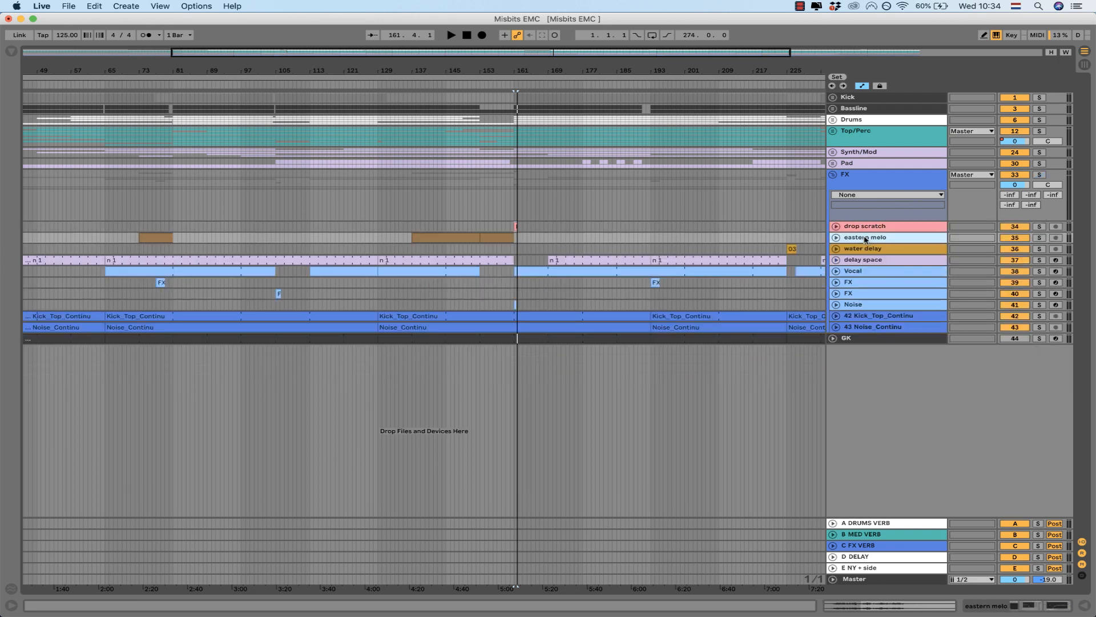
Step: Unfold the delay space track and play its clip from bar 129 soloed
click(864, 260)
click(835, 259)
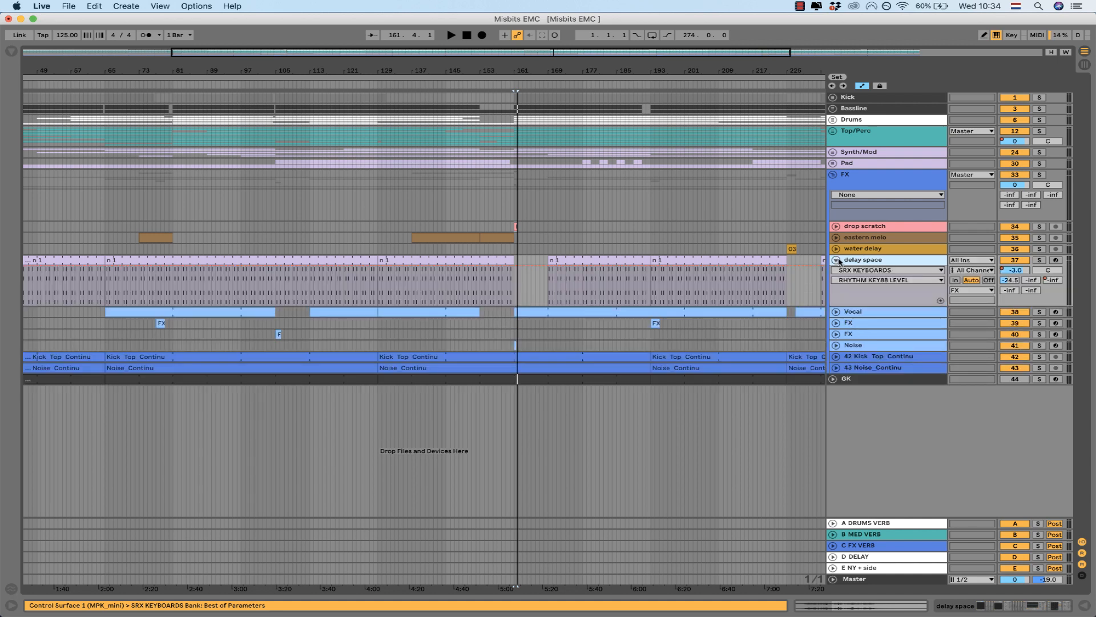
click(392, 260)
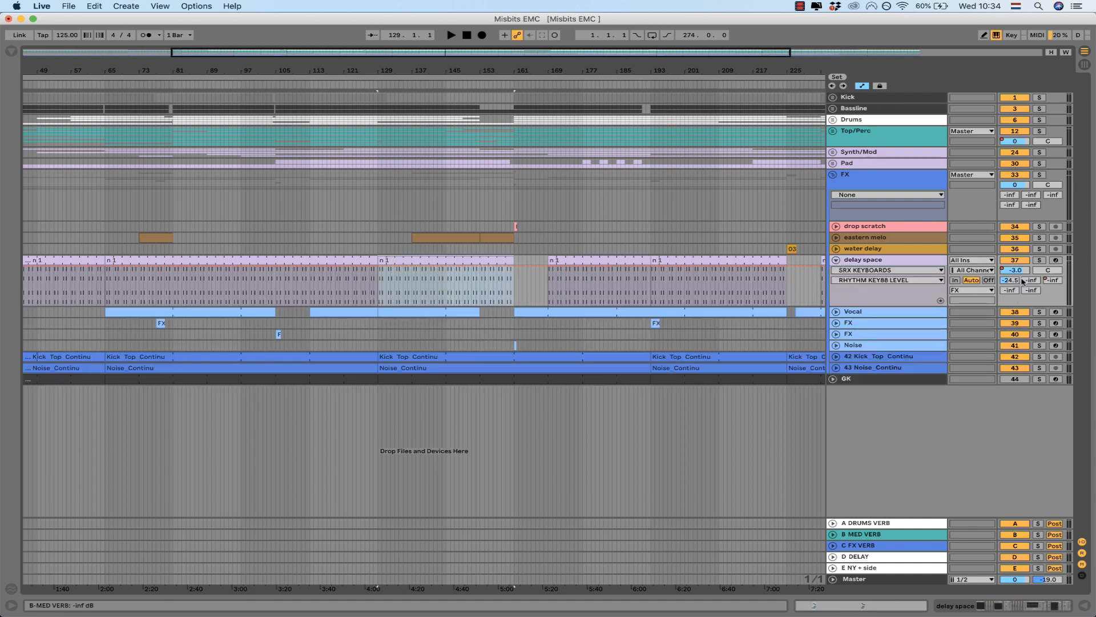
click(1039, 259)
key(space)
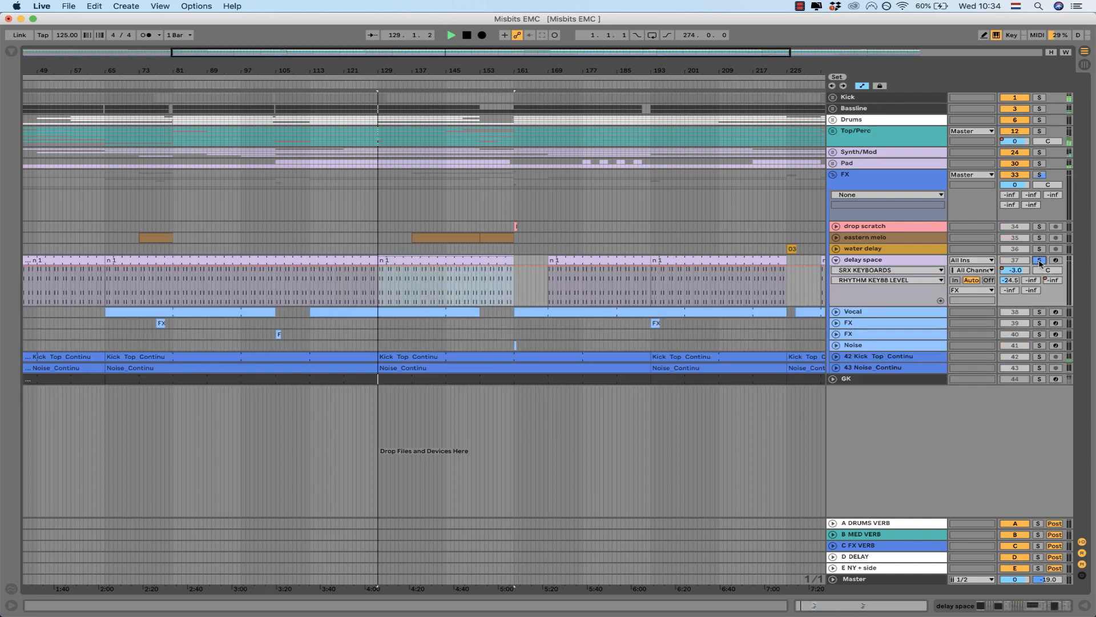
Step: Display the delay space track's device chain, fold its last Auto Filter, switch off Tantra and stop playback
double_click(907, 261)
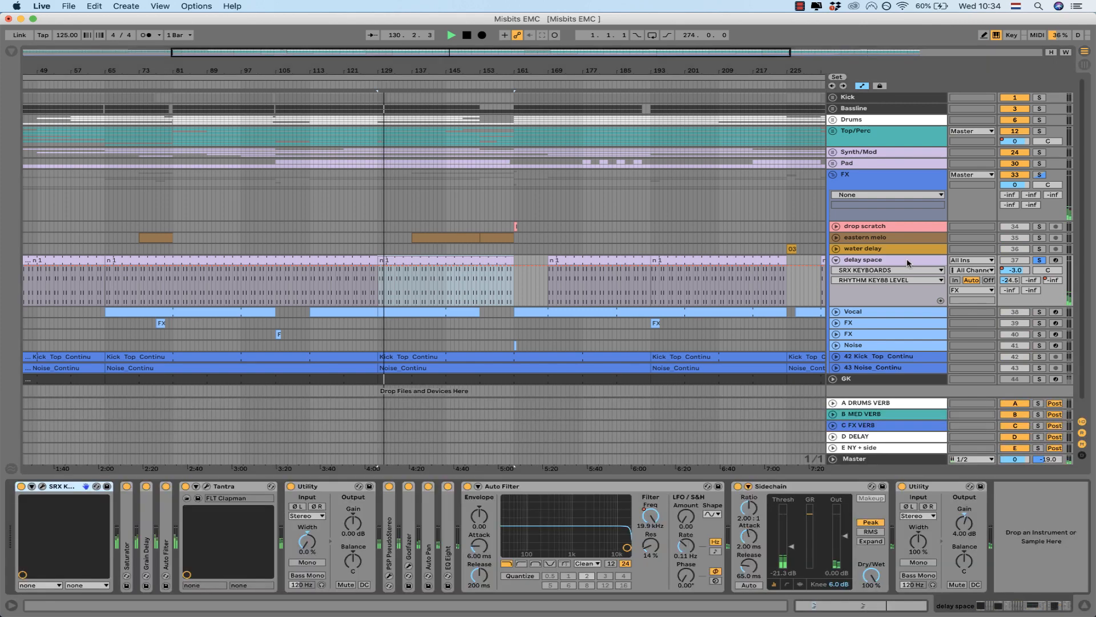
double_click(521, 486)
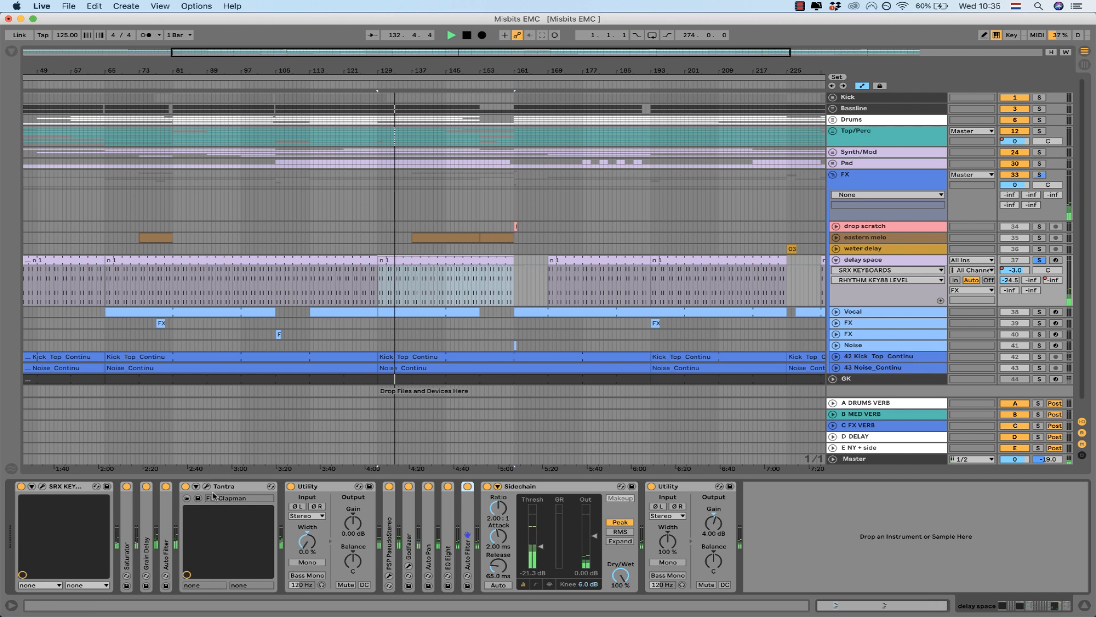
click(185, 486)
key(space)
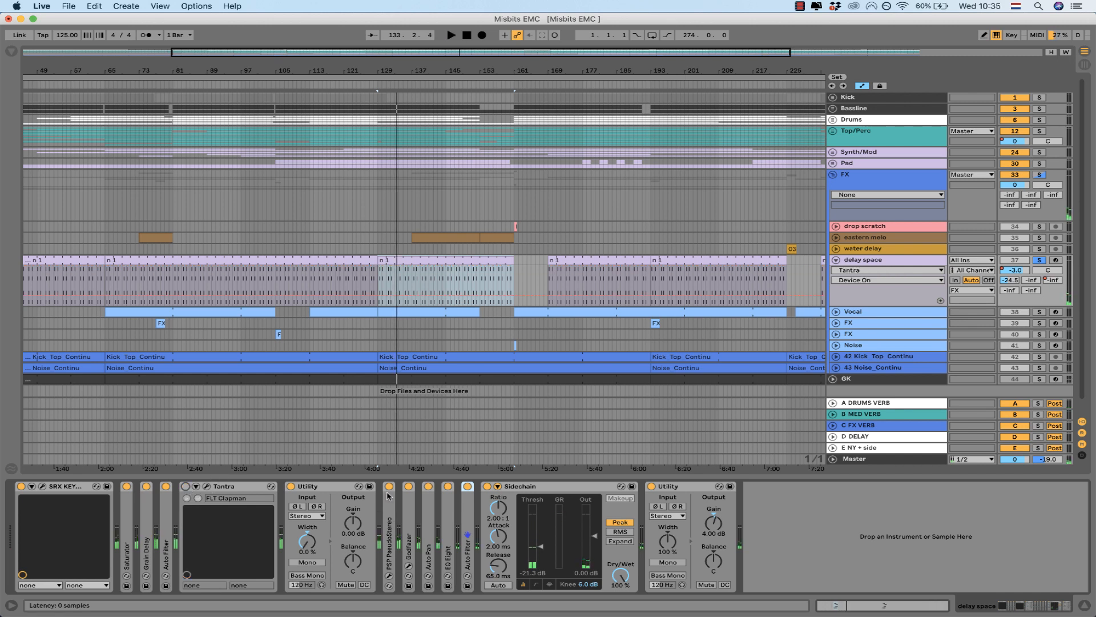
Step: Fold the Utility after Tantra and switch off PSP PseudoStereo, Godfazer and Auto Pan
double_click(307, 486)
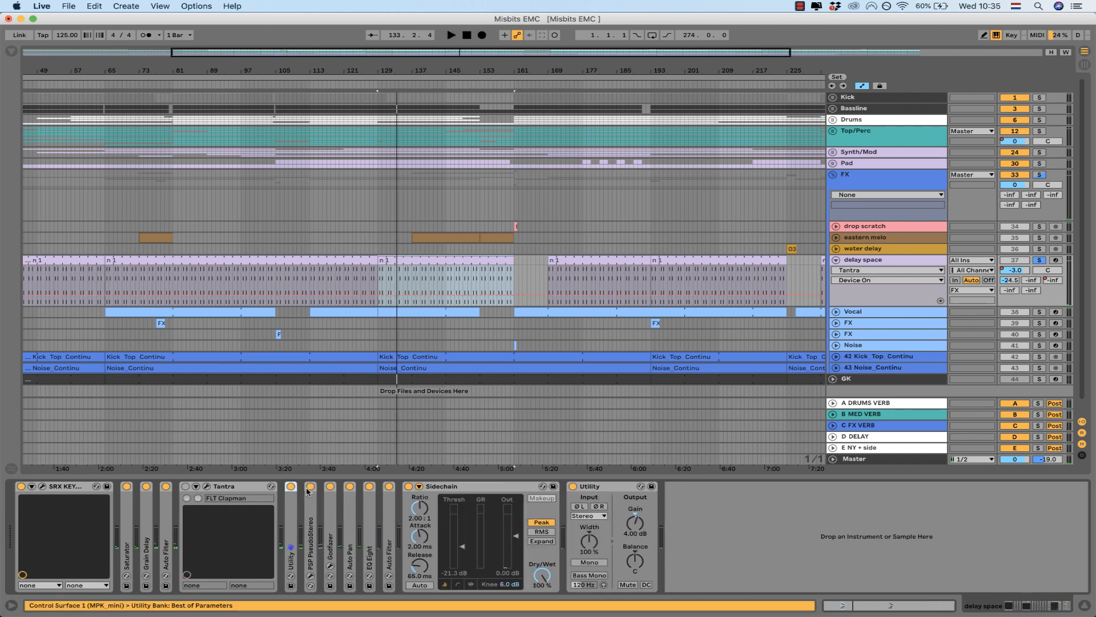
click(313, 499)
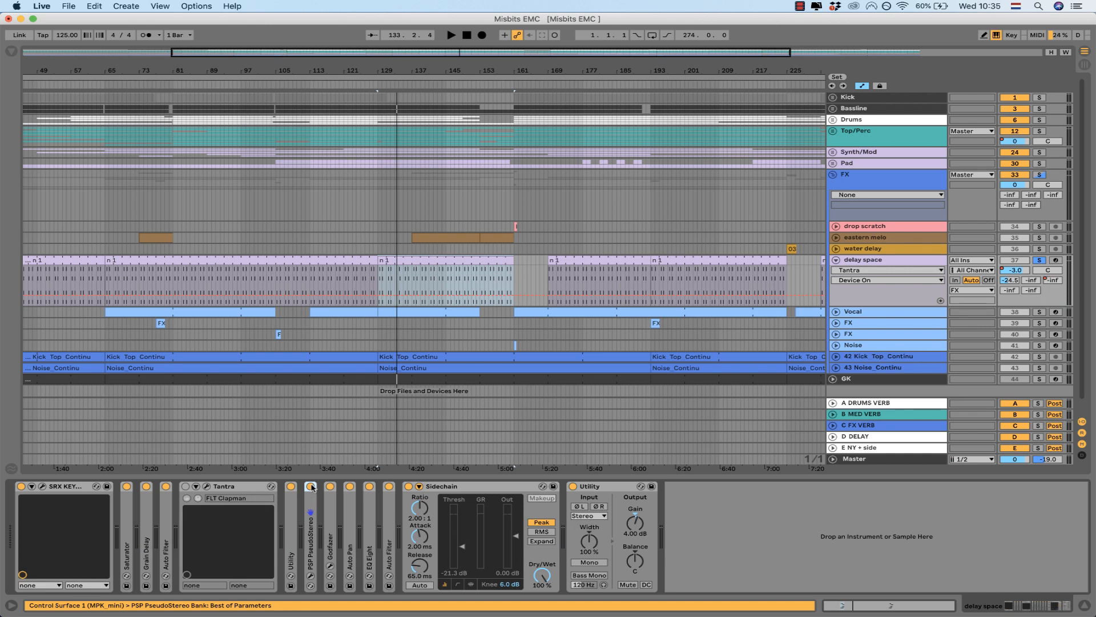
click(311, 486)
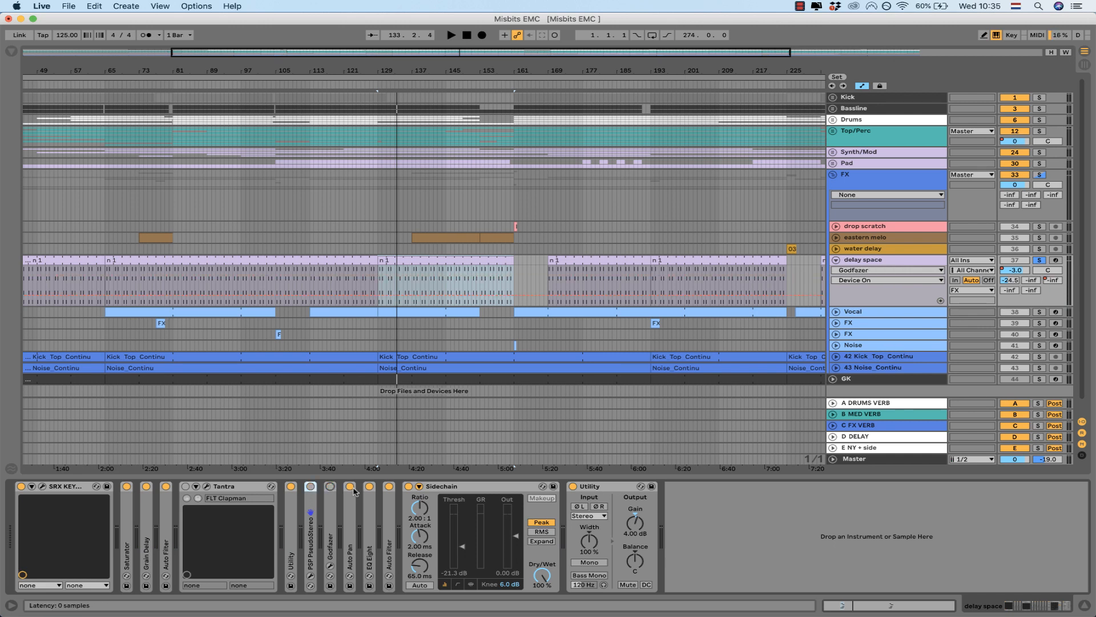
click(350, 487)
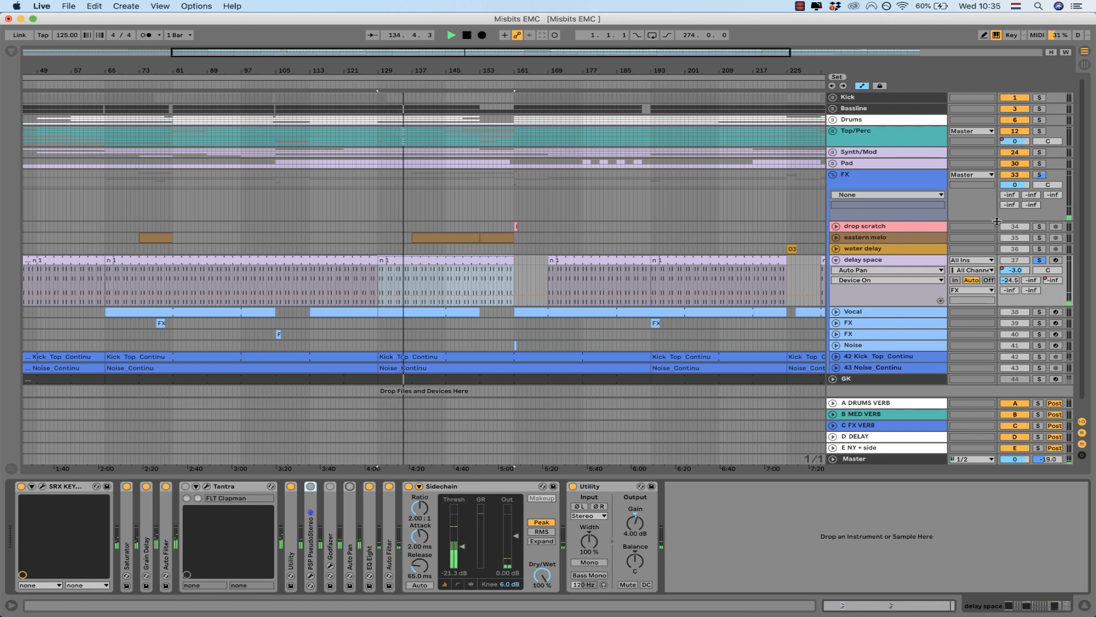
Step: Play the stripped-down delay space track soloed together with the Bassline and Drums groups
click(1040, 260)
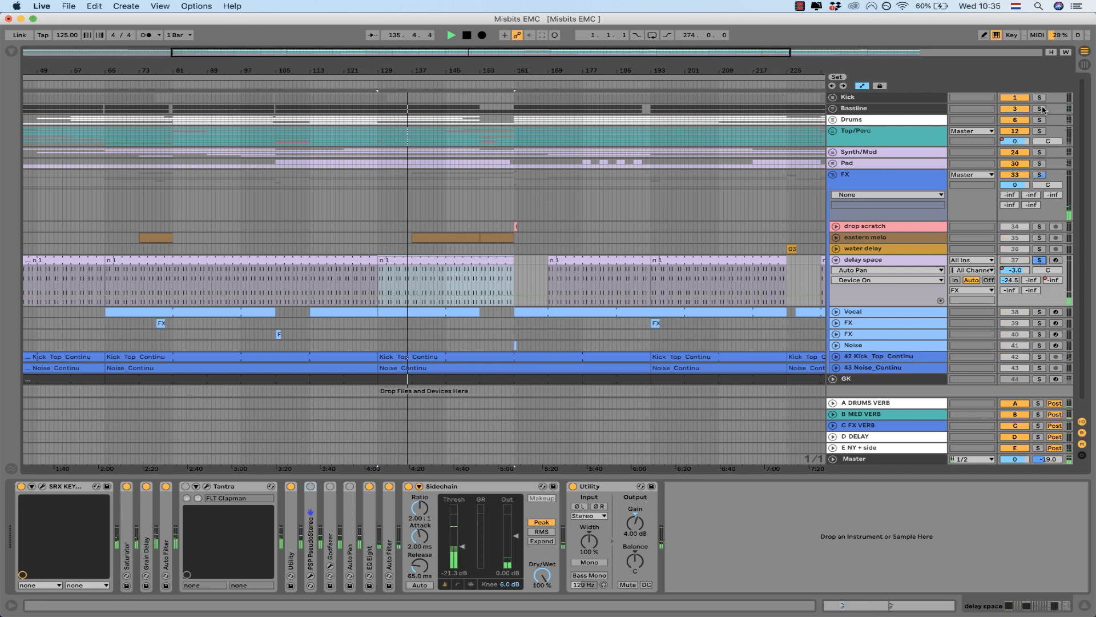
super+click(1040, 109)
super+click(1040, 119)
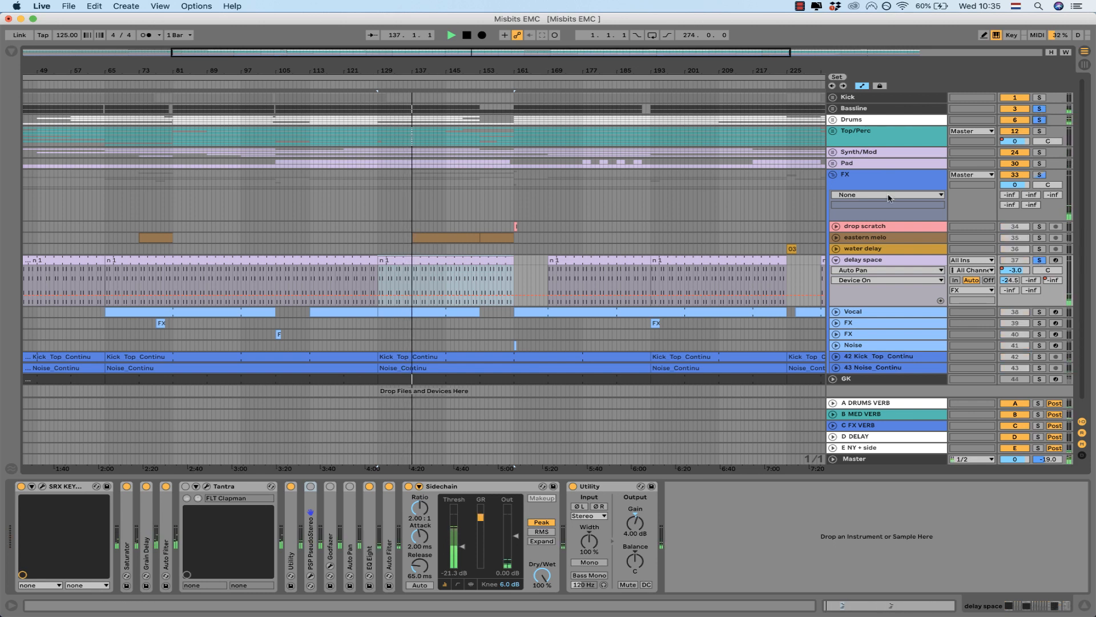
Step: Switch Tantra, PSP PseudoStereo, Godfazer and Auto Pan back on one by one while auditioning the delay space track
click(185, 486)
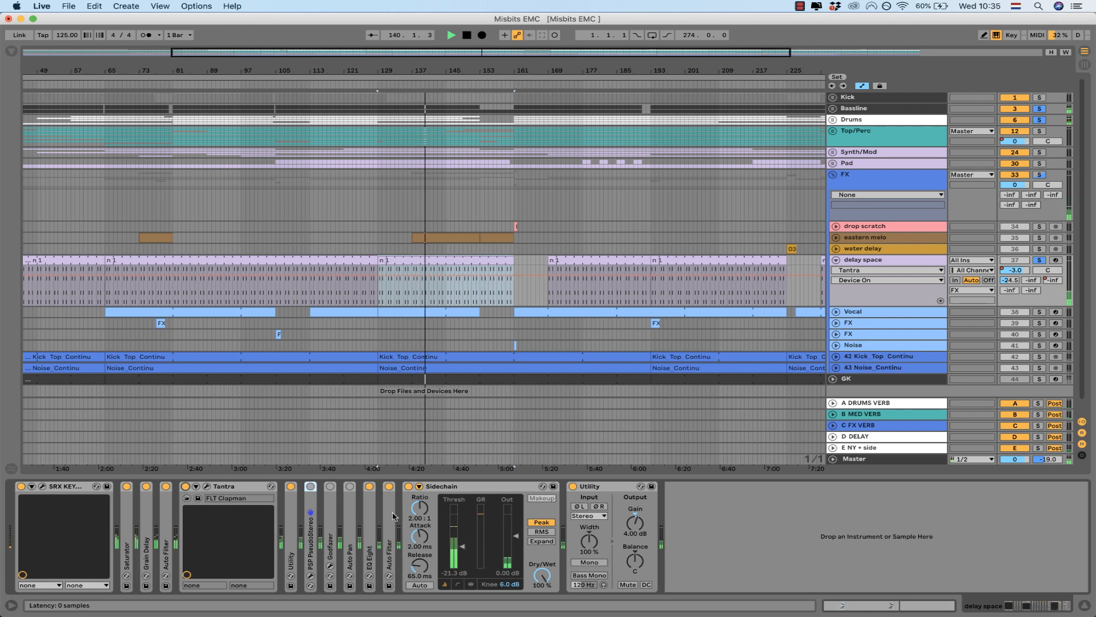
click(310, 487)
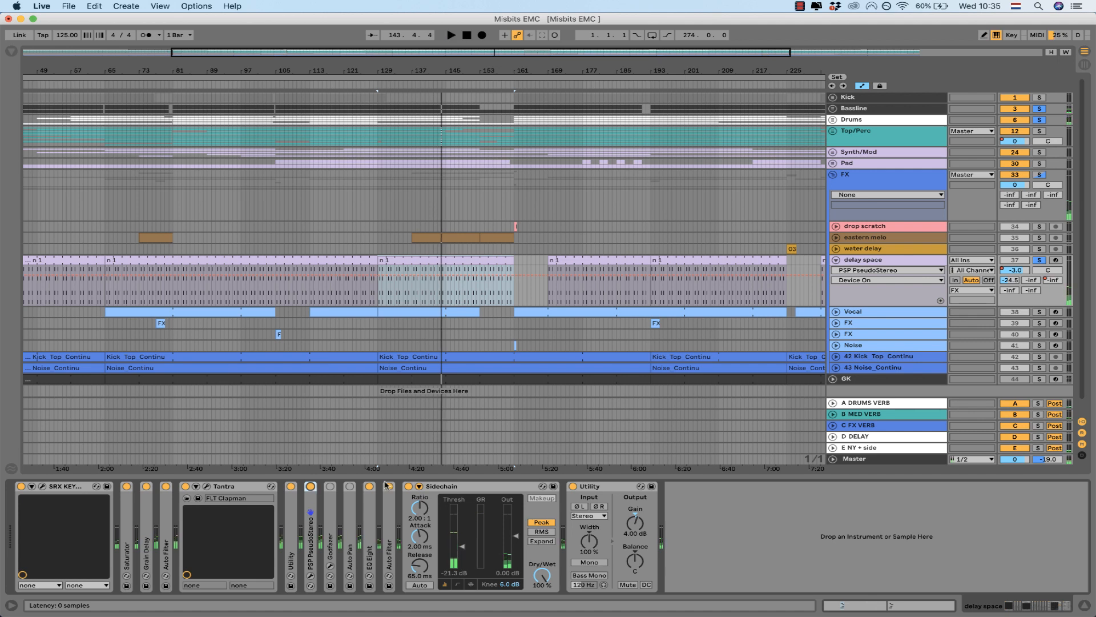
click(331, 487)
key(space)
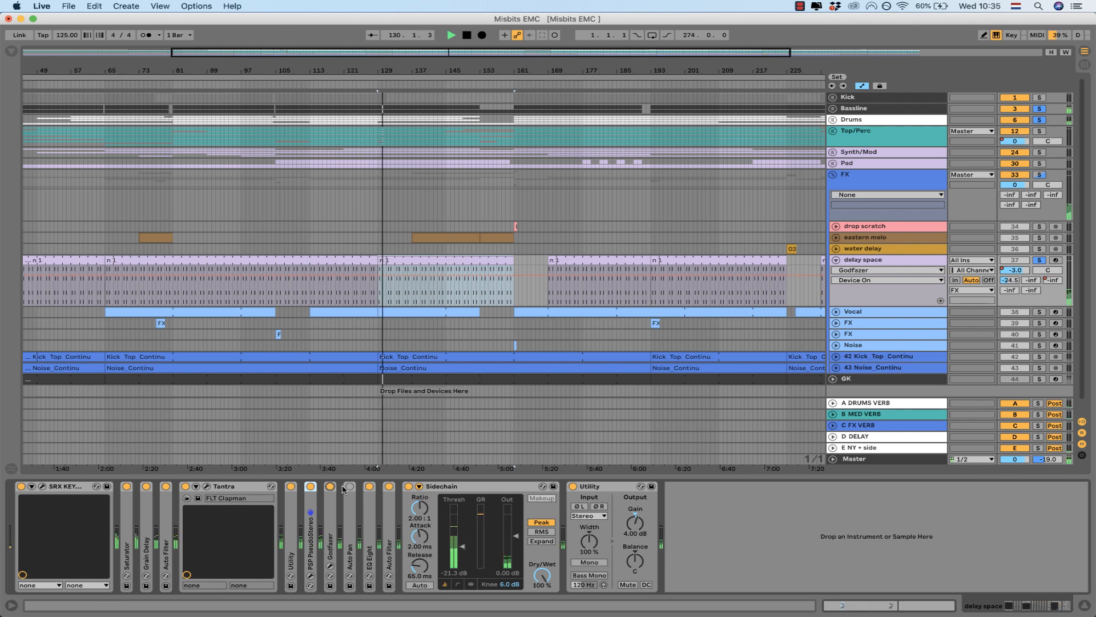
click(350, 486)
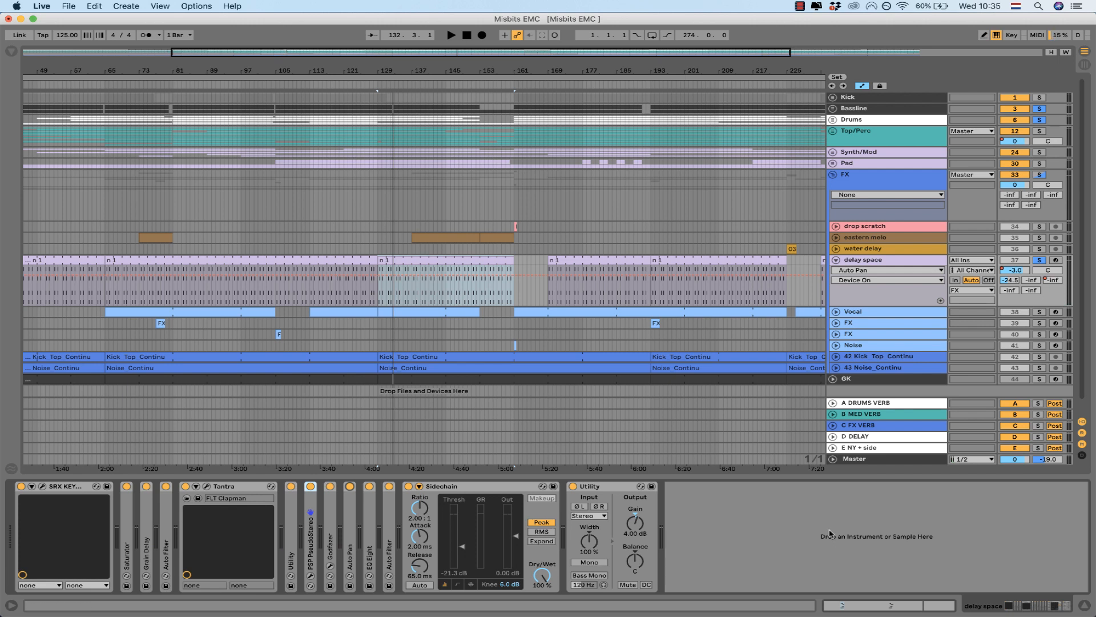
Step: Play the full mix from bar 129, collapse the delay space track and unfold the Vocal track
key(space)
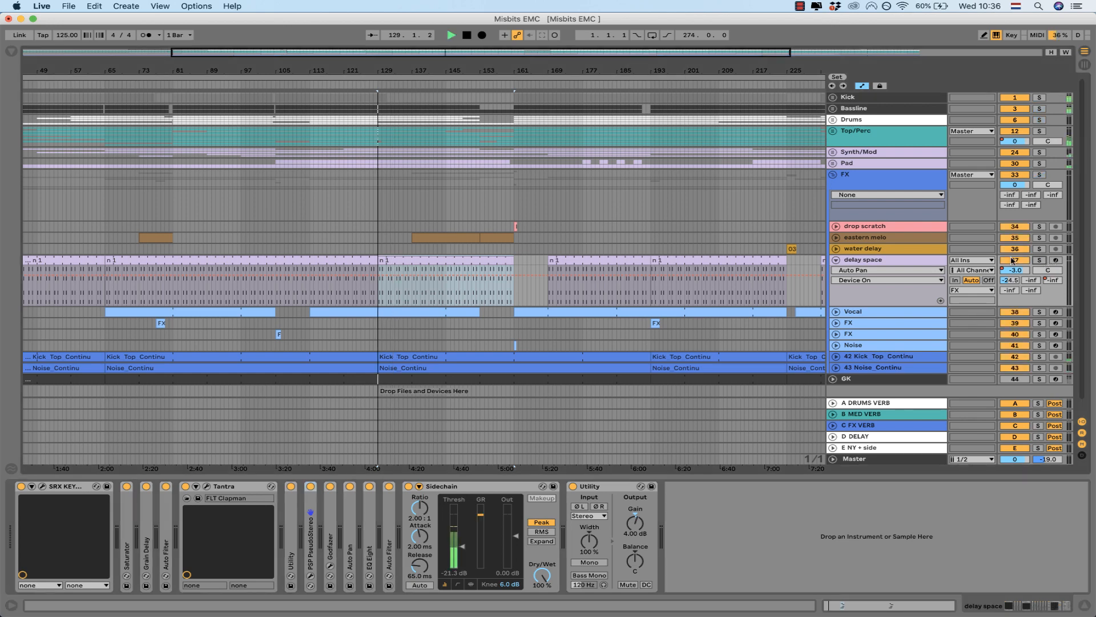
click(837, 260)
click(837, 271)
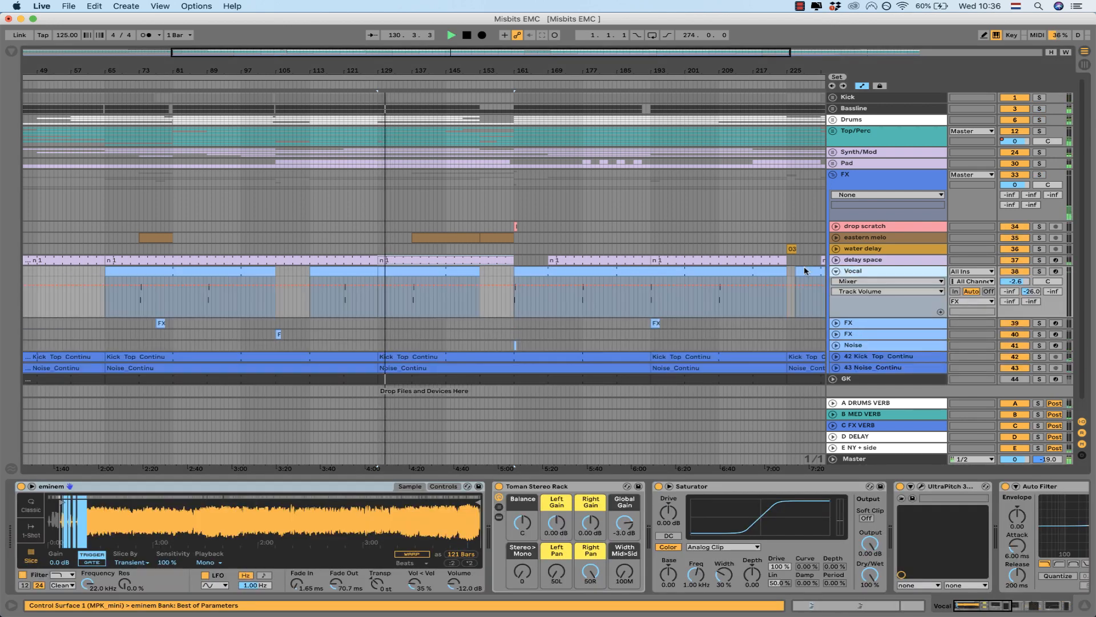
Step: Play the Vocal track soloed from bar 121
click(409, 305)
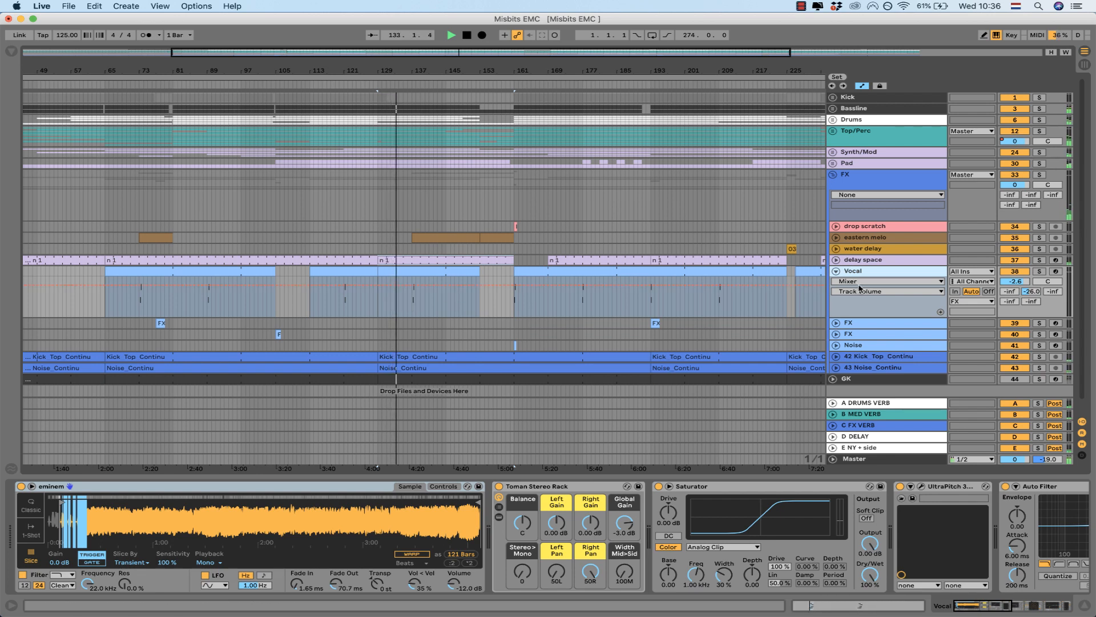
click(344, 305)
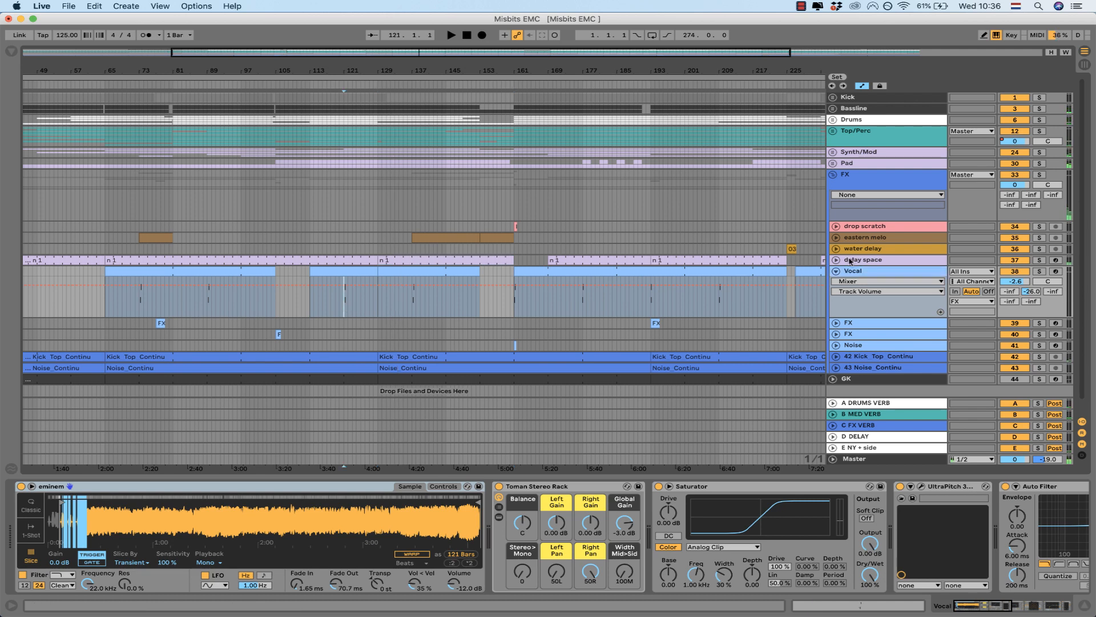
click(1042, 271)
key(space)
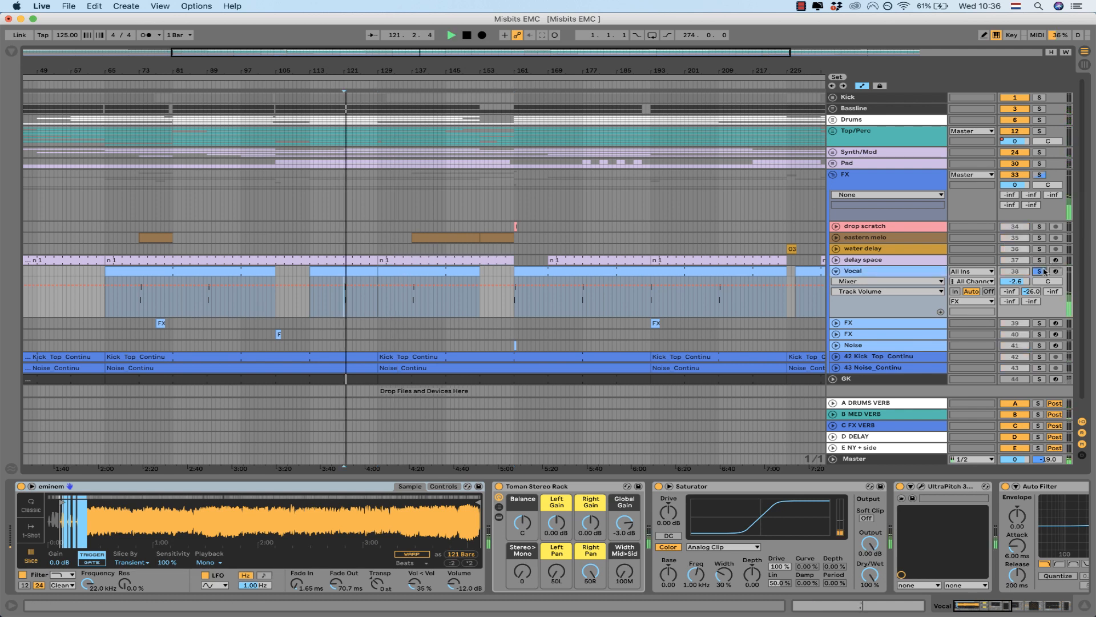
Step: Play the soloed Vocal track from bar 89
key(space)
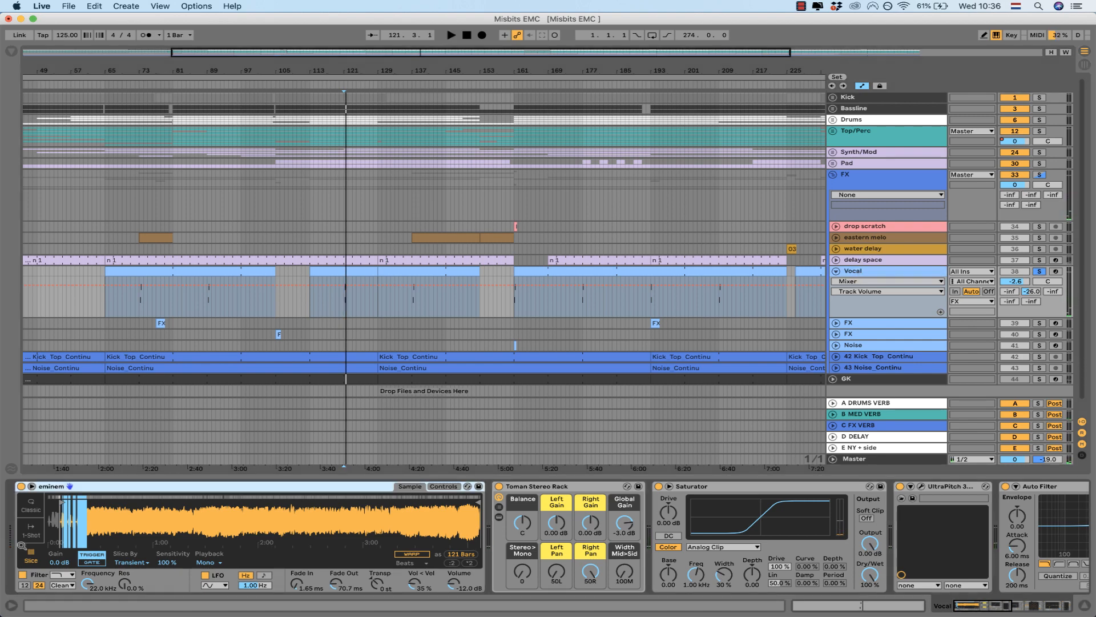
click(137, 476)
drag(300, 54, 301, 59)
click(202, 297)
key(space)
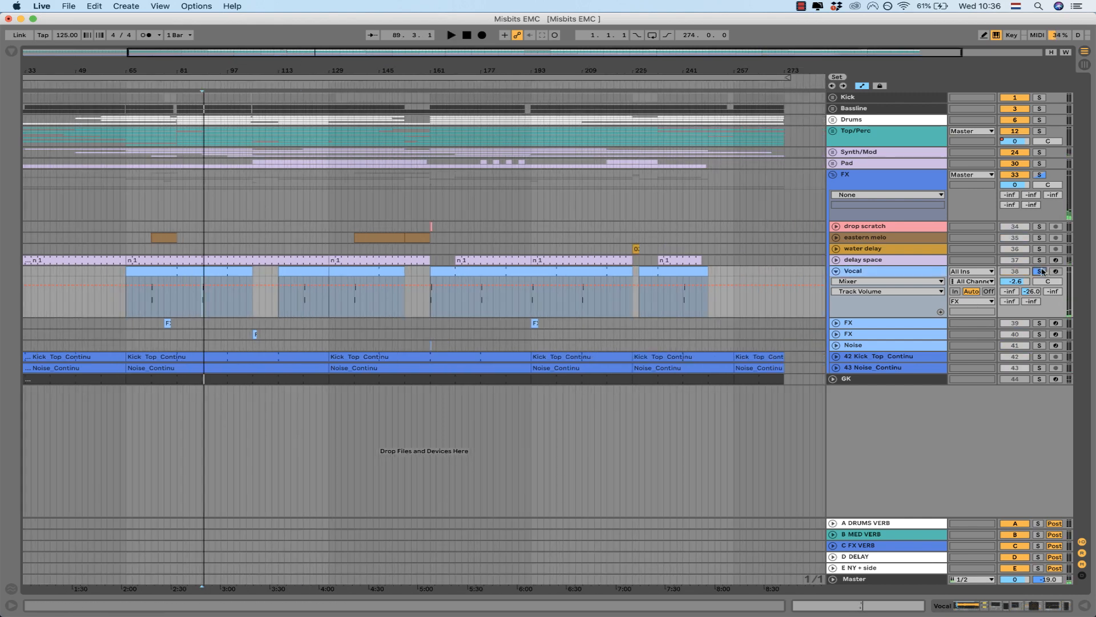
click(856, 277)
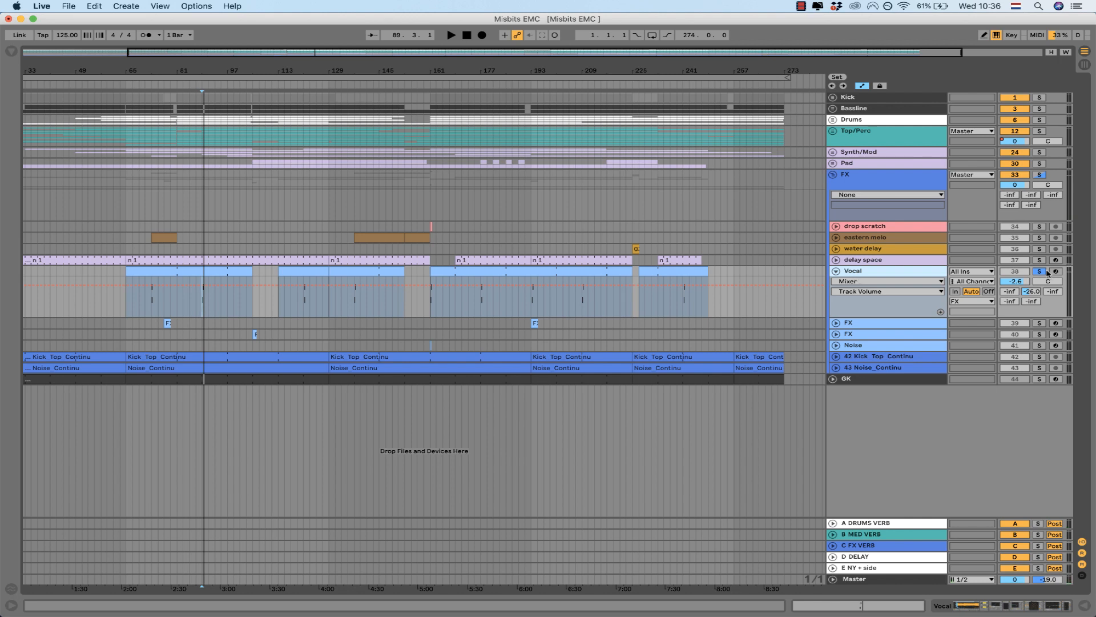
Step: Unsolo the Vocal track and play the full mix from bar 89 and from bar 161
click(1043, 272)
click(862, 270)
key(space)
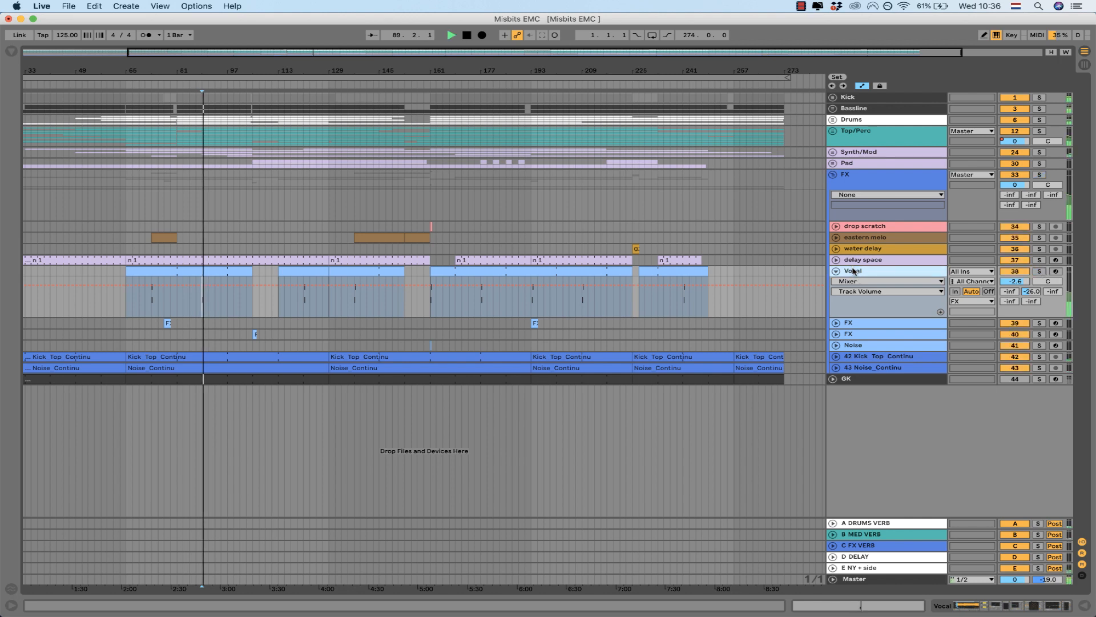
key(space)
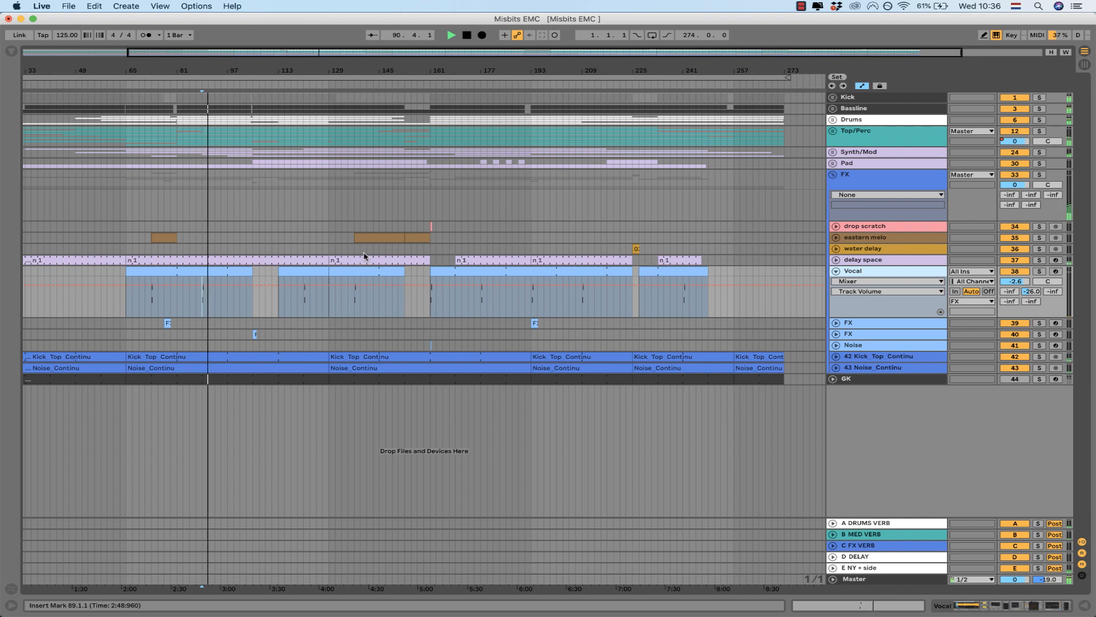
click(431, 303)
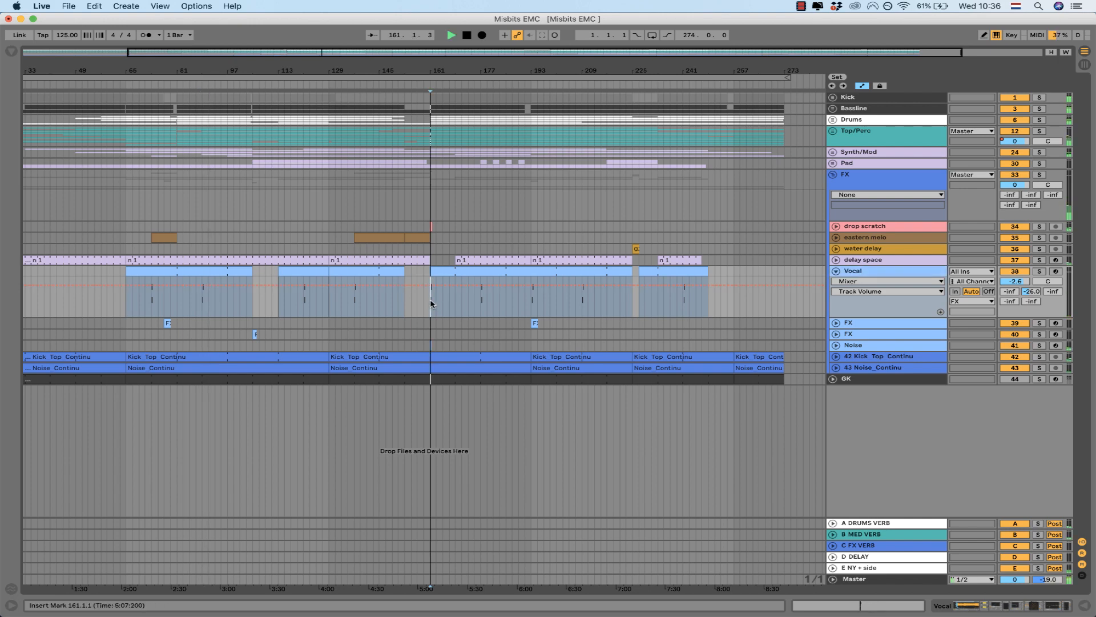
Step: Display the Vocal track's device chain and solo the track
double_click(847, 272)
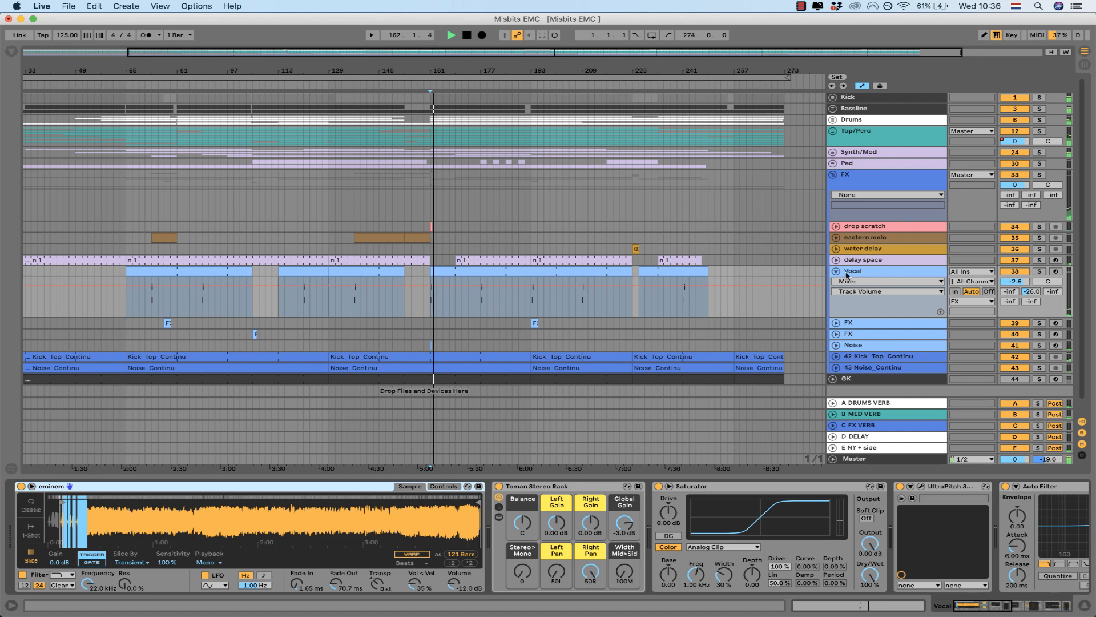
scroll(885, 514, right, 10)
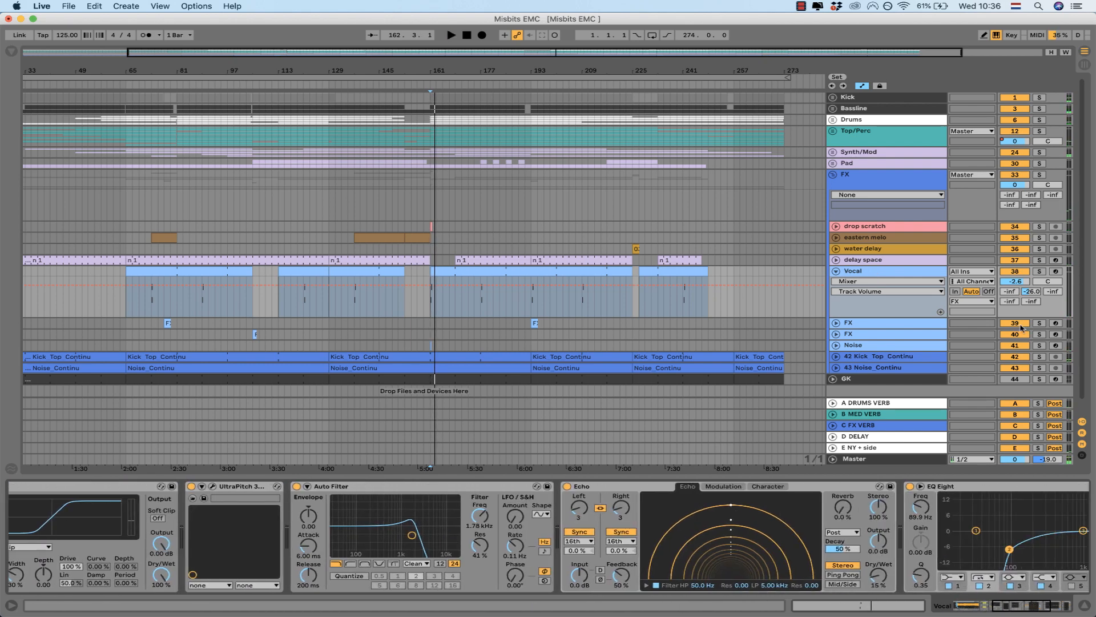
click(1040, 272)
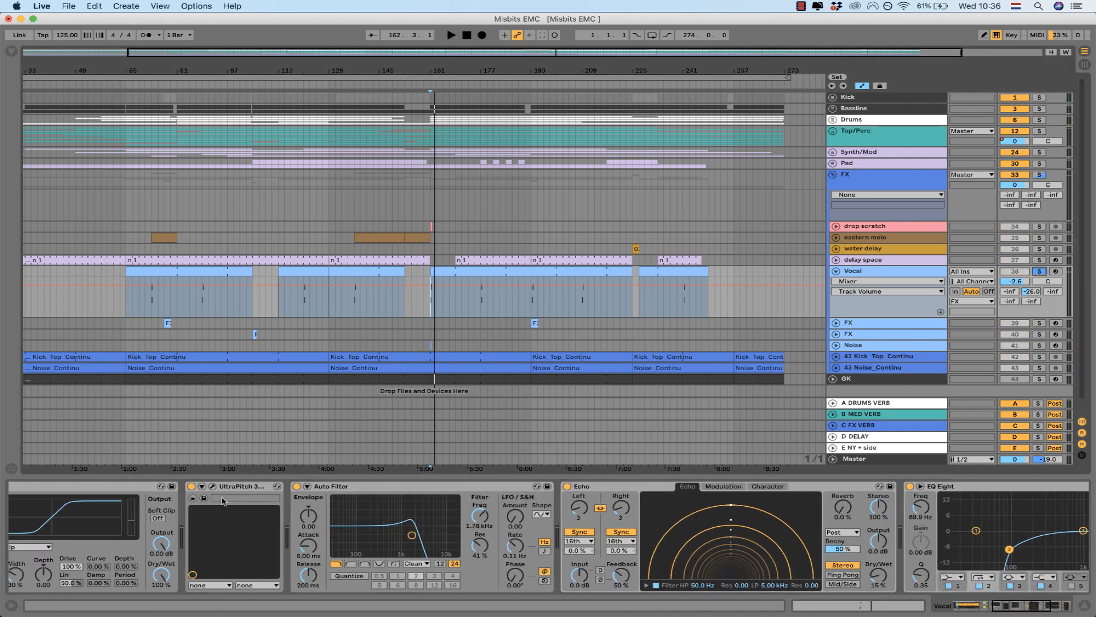
Step: Switch off Auto Filter, UltraPitch and Echo one by one while auditioning the soloed Vocal track from bar 161
click(297, 486)
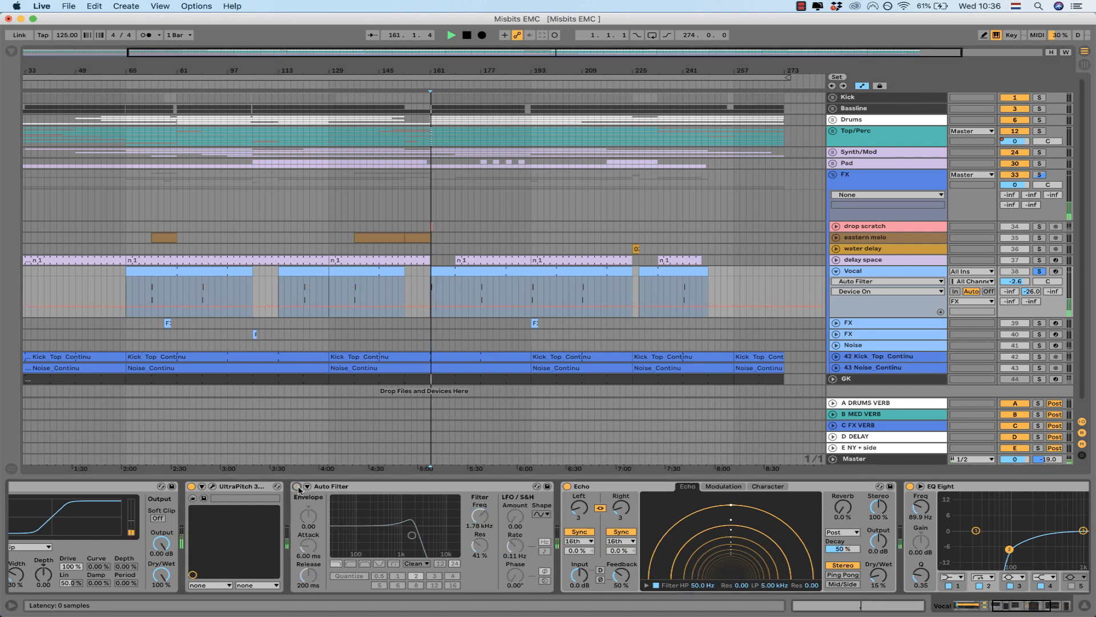
scroll(243, 491, left, 1)
click(241, 485)
key(space)
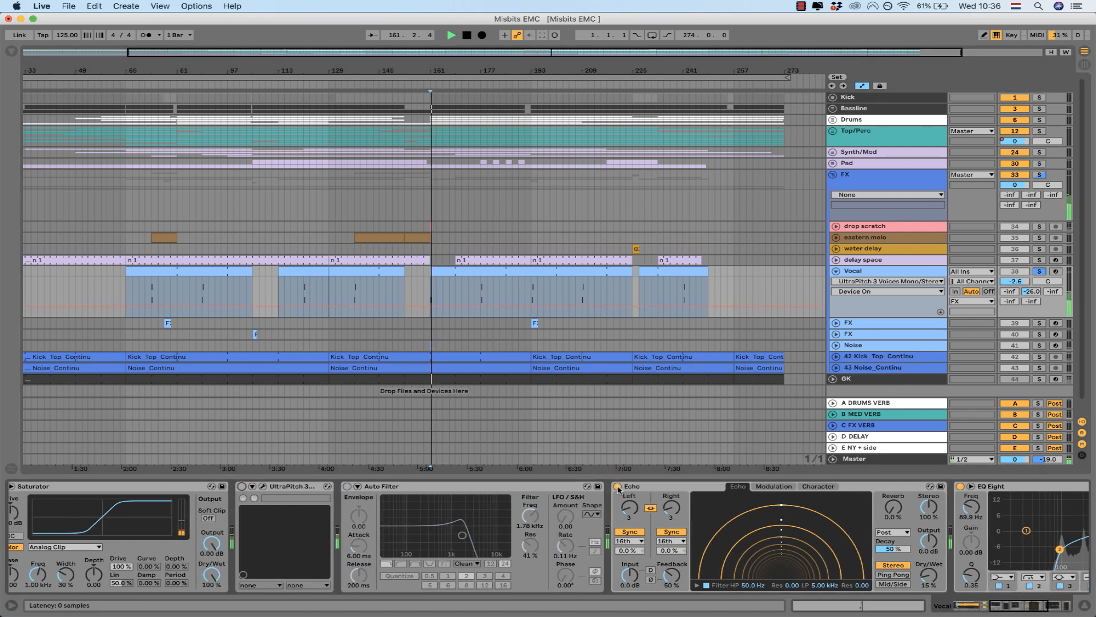
click(618, 486)
key(space)
scroll(618, 489, right, 8)
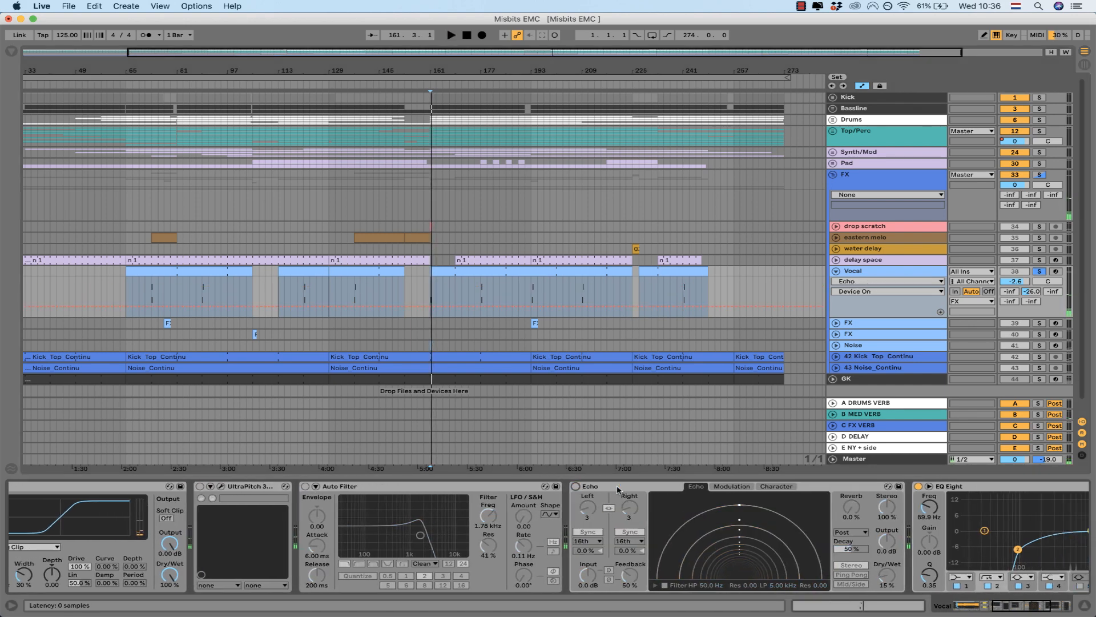
scroll(617, 490, left, 11)
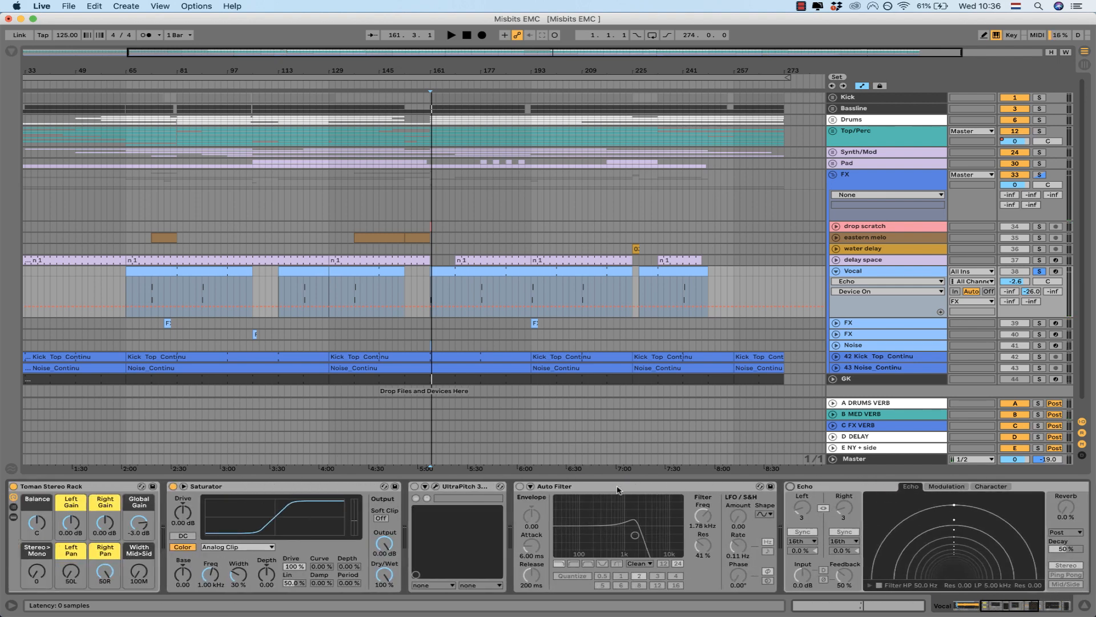
key(space)
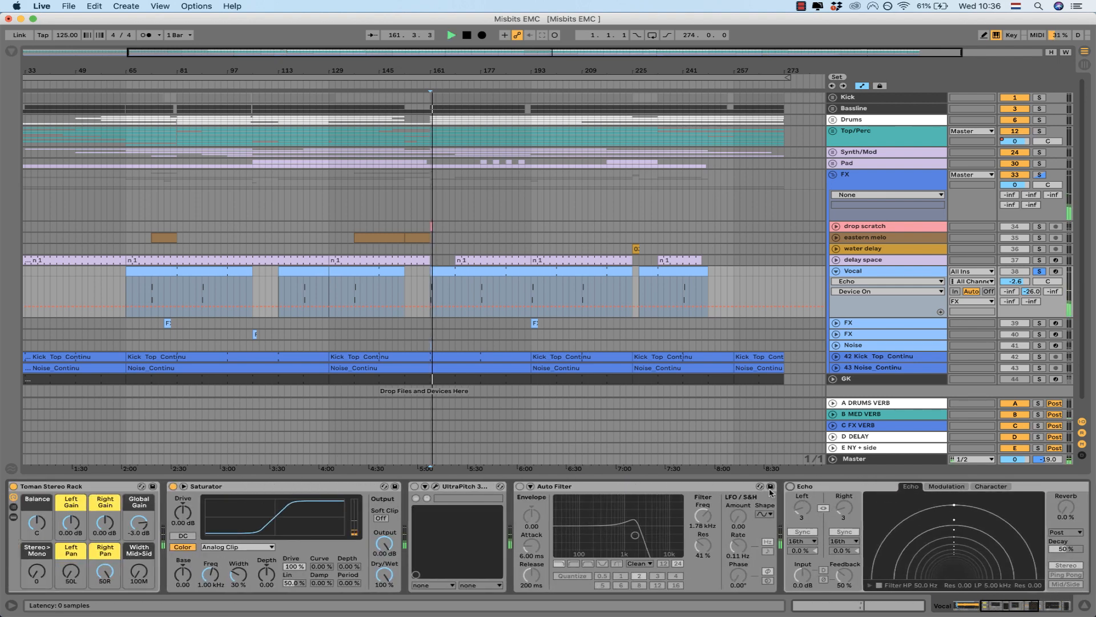
key(space)
Step: Switch Echo and Auto Filter back on one at a time, auditioning the Vocal track from bar 161 after each
click(790, 486)
key(space)
scroll(764, 508, right, 3)
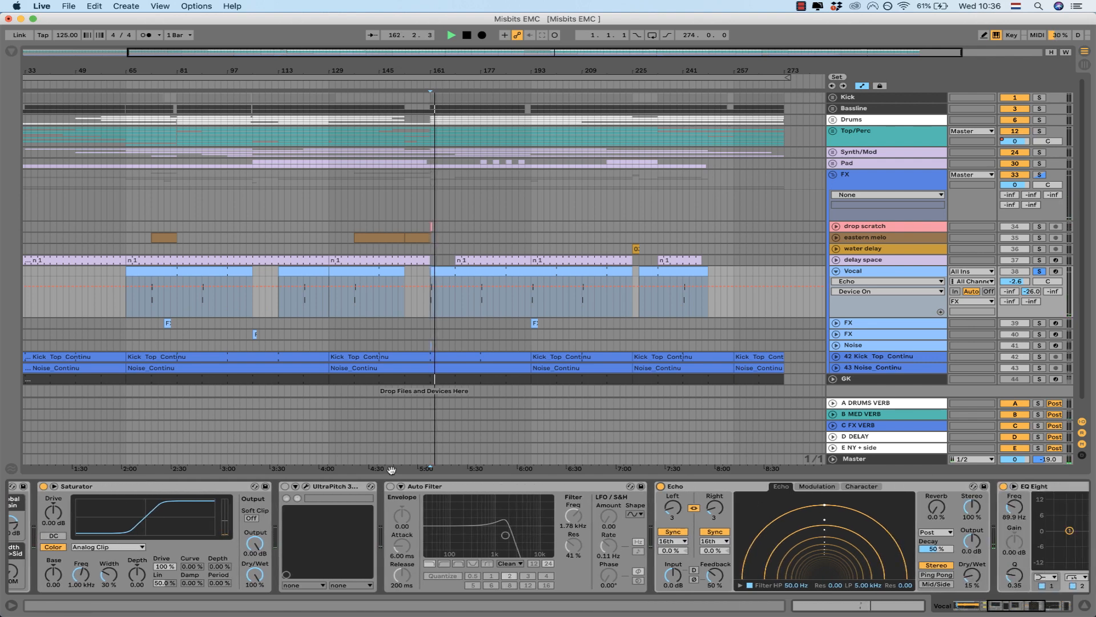
key(space)
click(390, 486)
key(space)
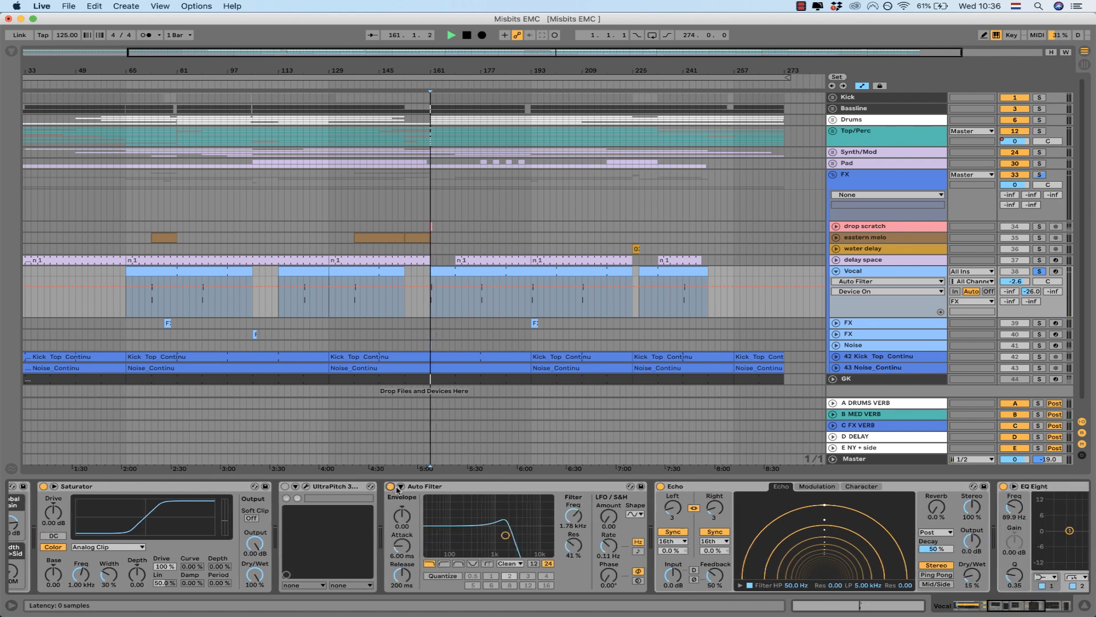
scroll(398, 490, left, 3)
key(space)
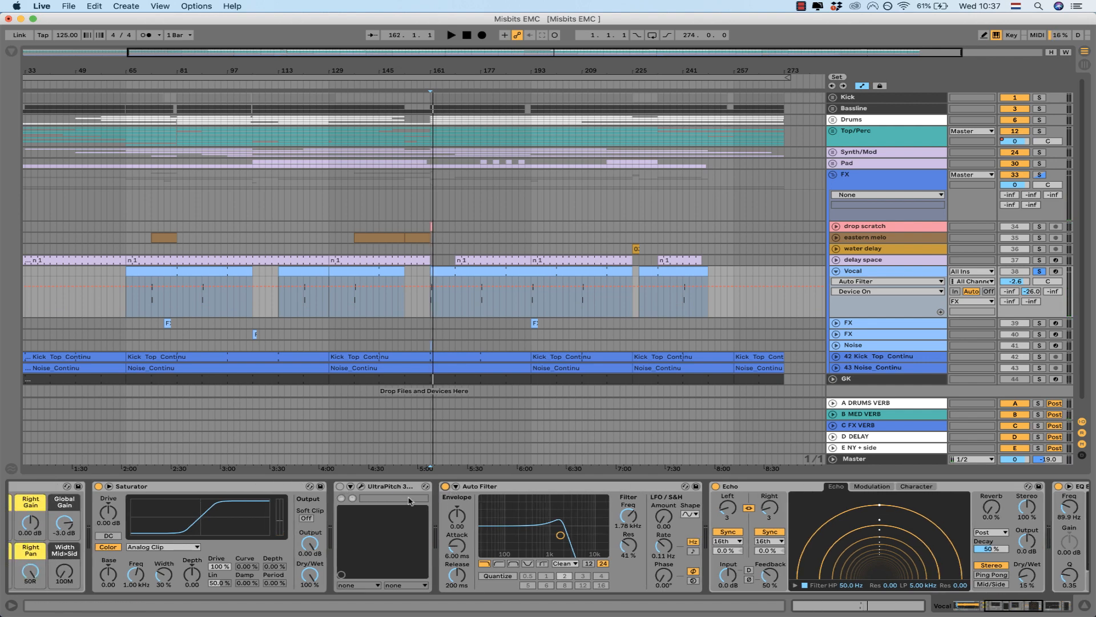
Step: Switch off Auto Filter and Echo and switch on UltraPitch while playing the Vocal track from bar 161
click(446, 486)
click(715, 486)
key(space)
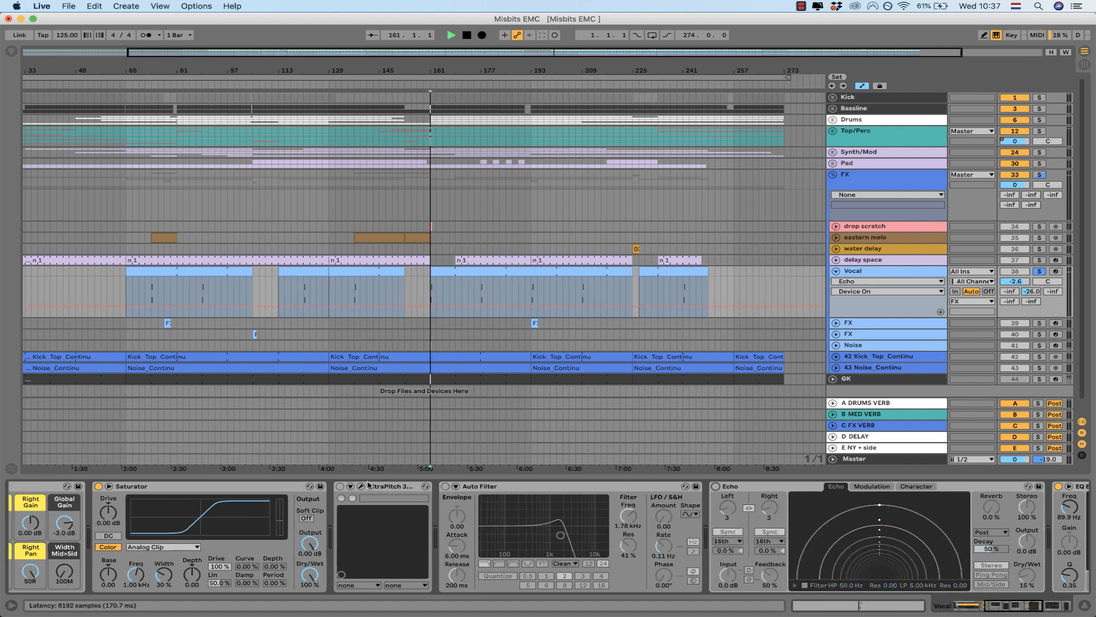
click(340, 485)
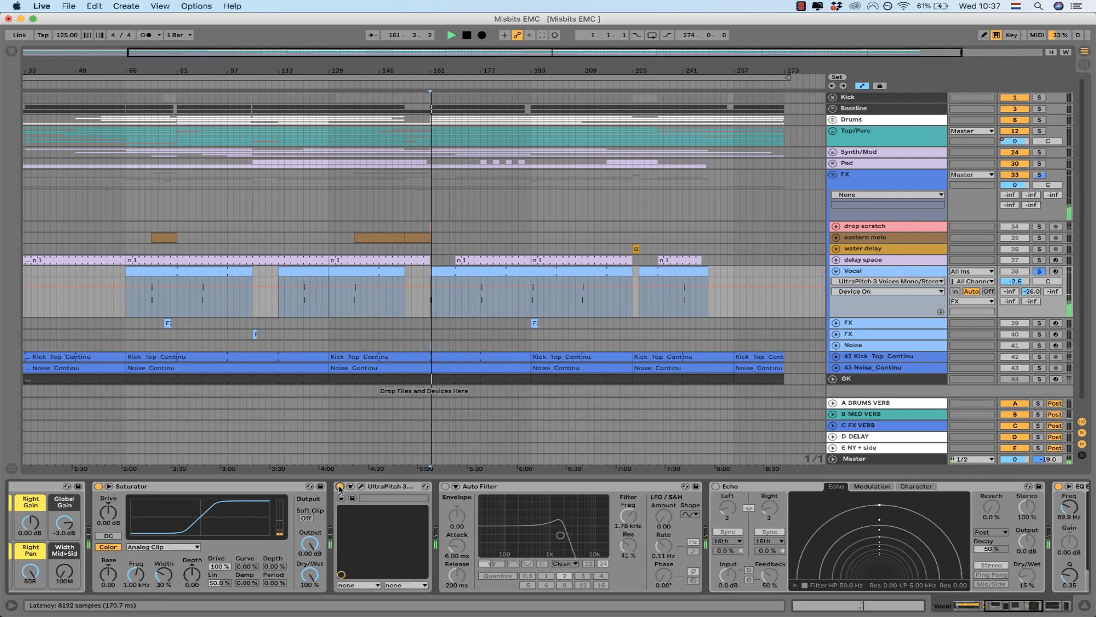
Step: Open the UltraPitch plug-in window, examine its per-voice gain, pan, delay and pitch settings, and close it
click(361, 486)
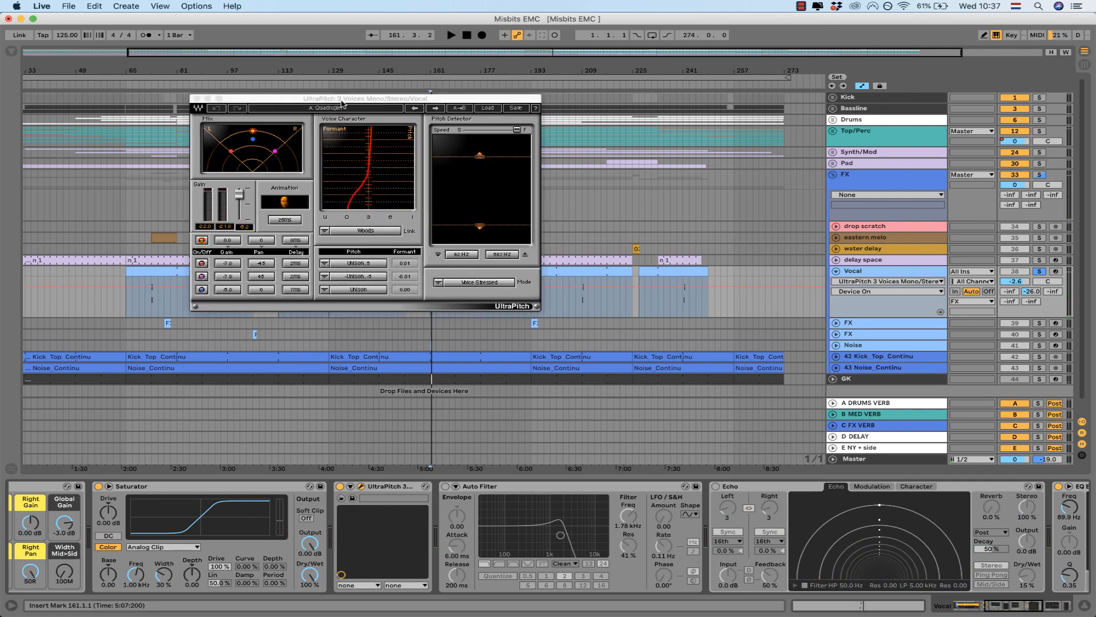
drag(341, 102, 448, 215)
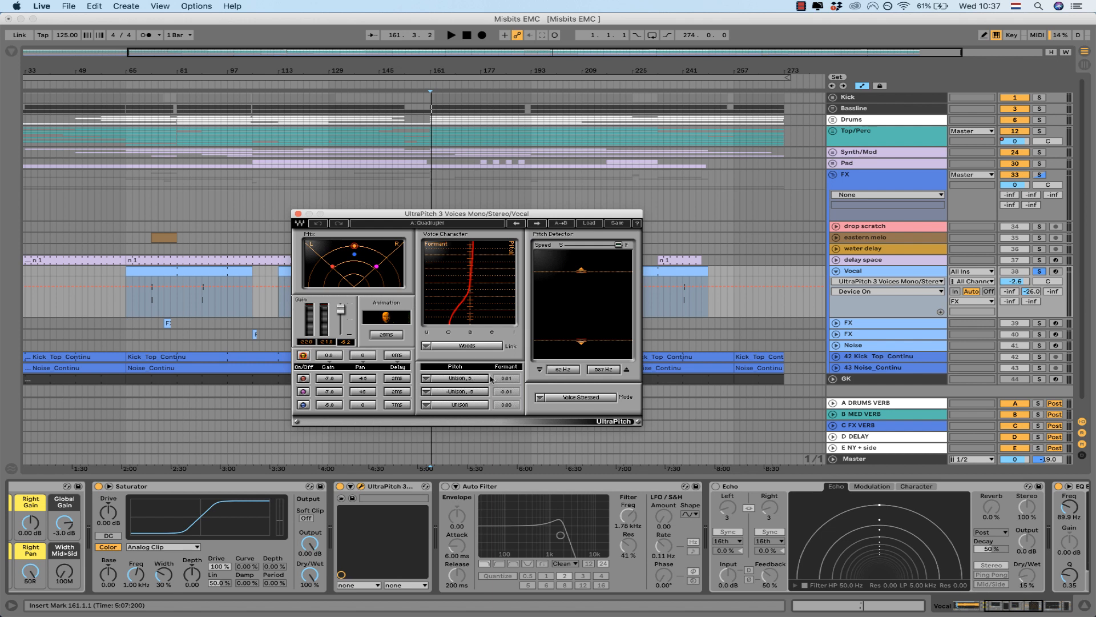
click(297, 214)
Step: Audition the Vocal track with UltraPitch alone and again with Echo and Auto Filter switched back on
key(space)
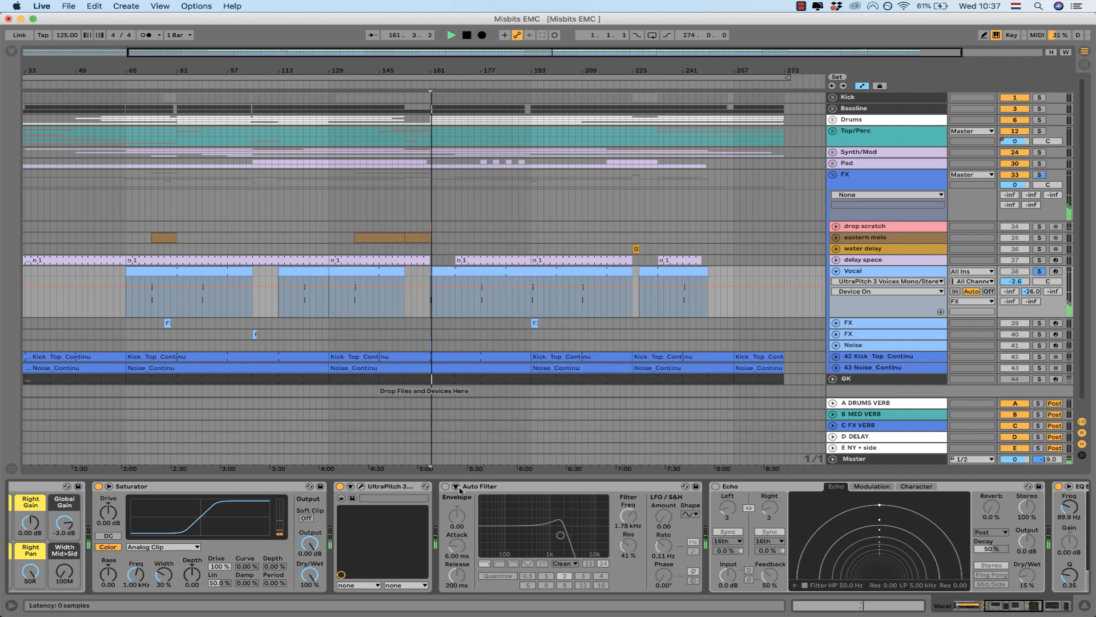
key(space)
key(space)
click(715, 486)
click(445, 486)
key(space)
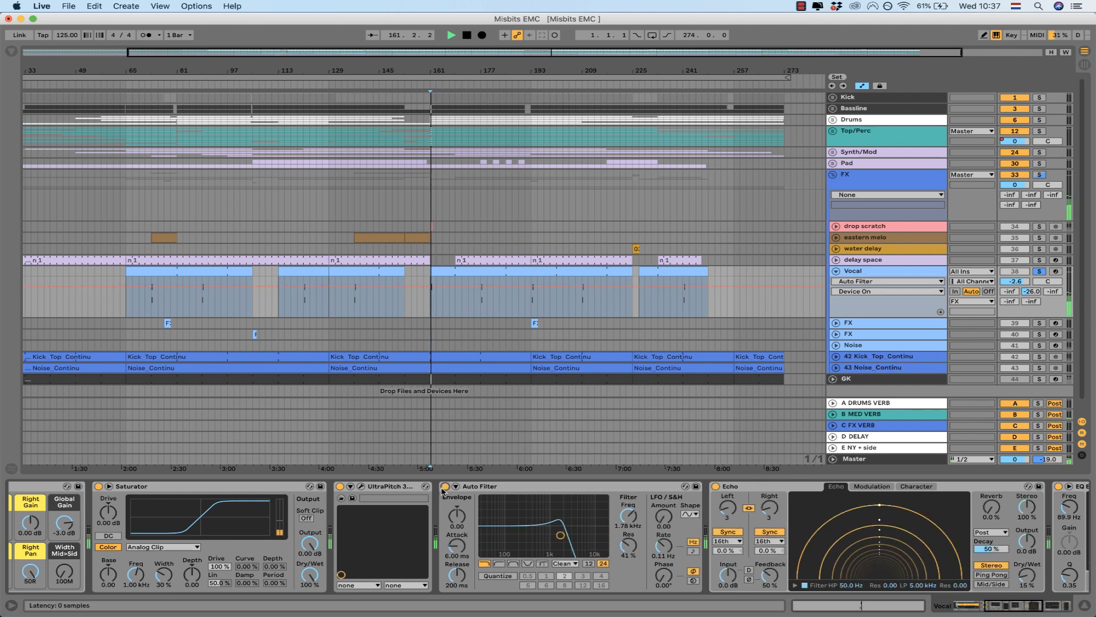
key(space)
Step: Unsolo the Vocal track, play the full mix from bar 161 and collapse the track
click(1038, 270)
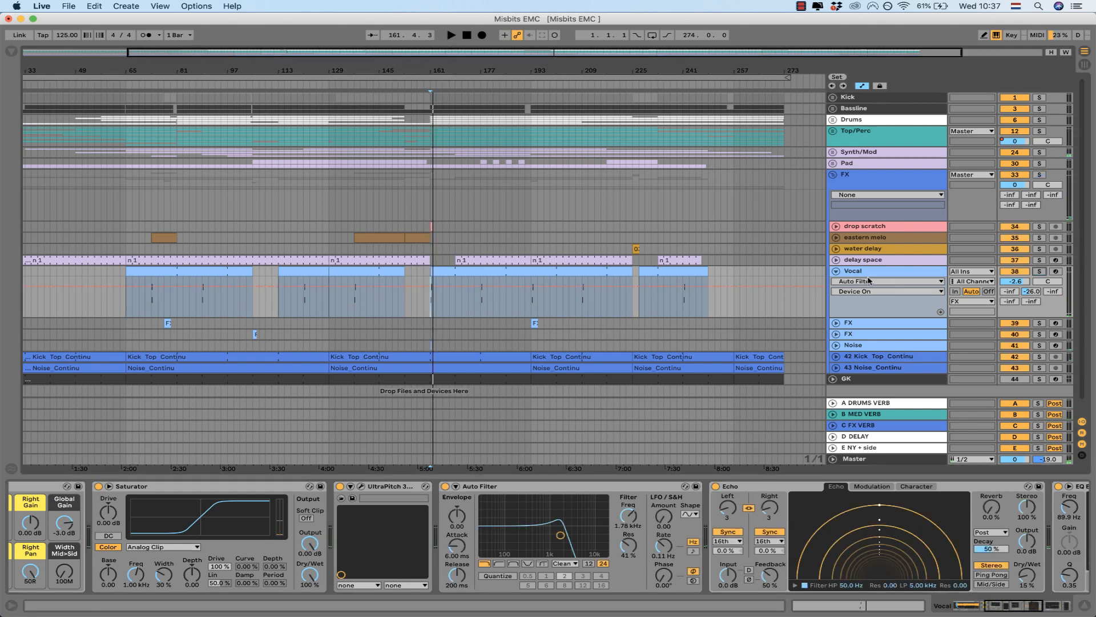
key(space)
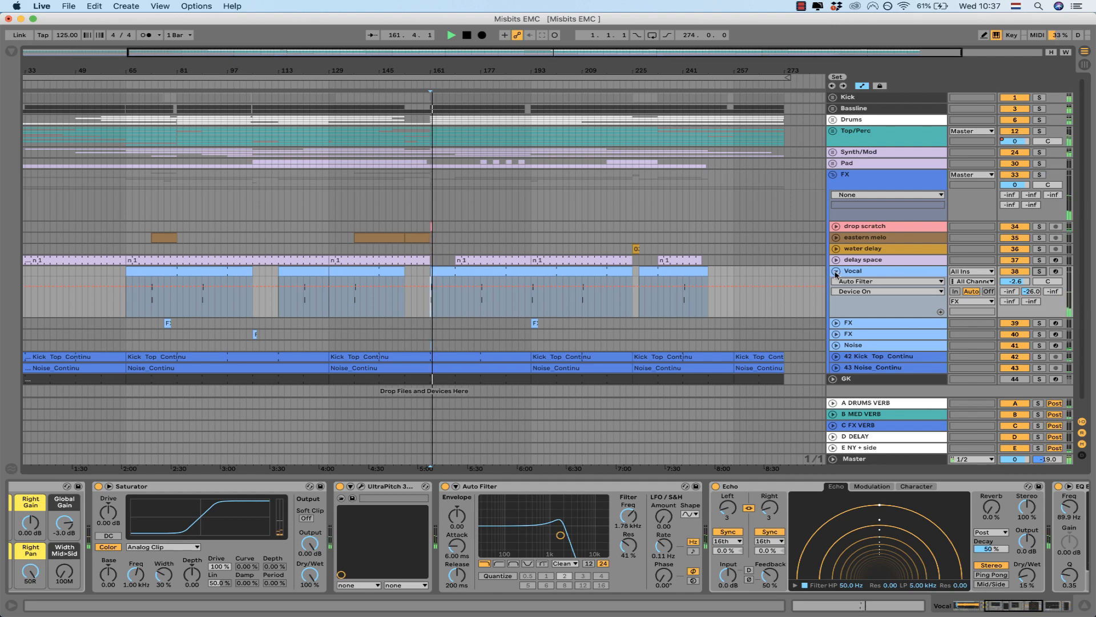
key(space)
click(836, 271)
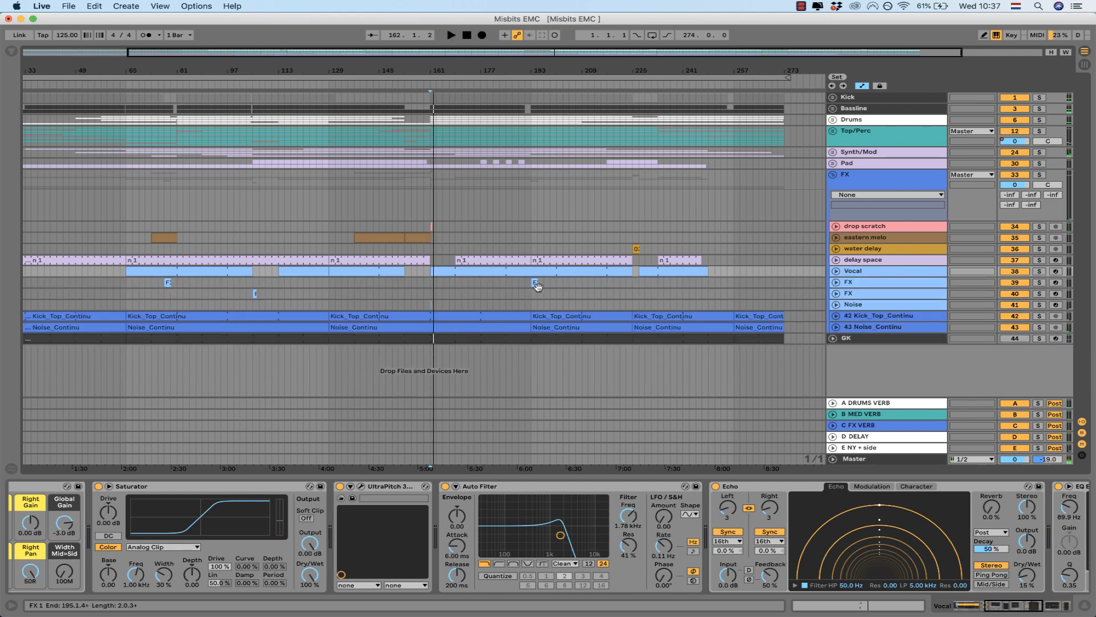
Step: Unfold the FX track below Vocal and play its clip at bar 193 in the mix and soloed
click(535, 284)
click(836, 282)
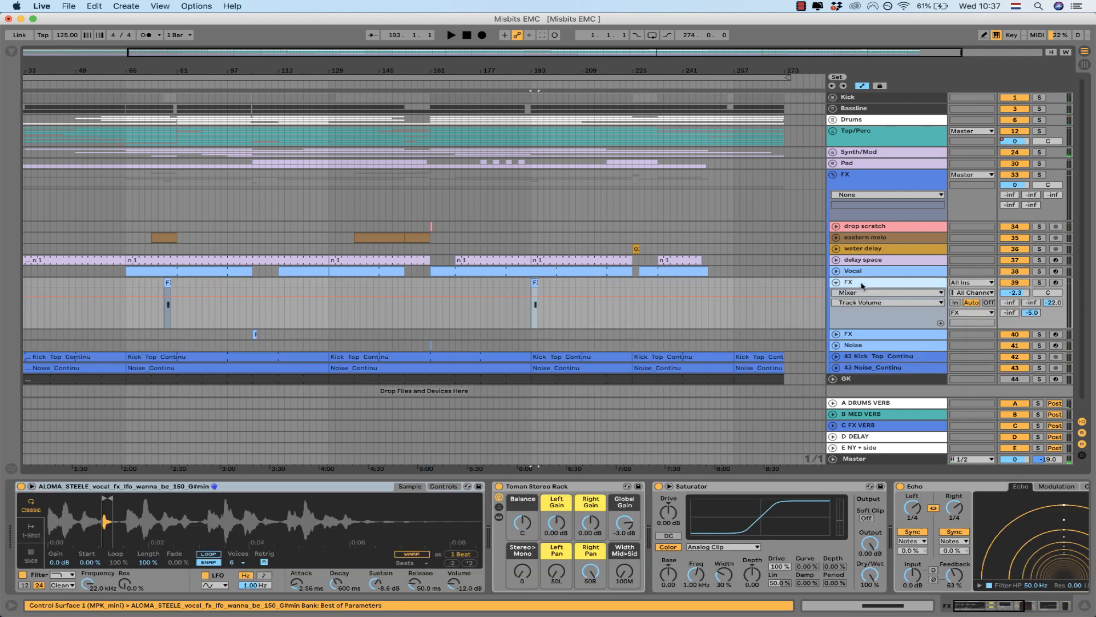
key(space)
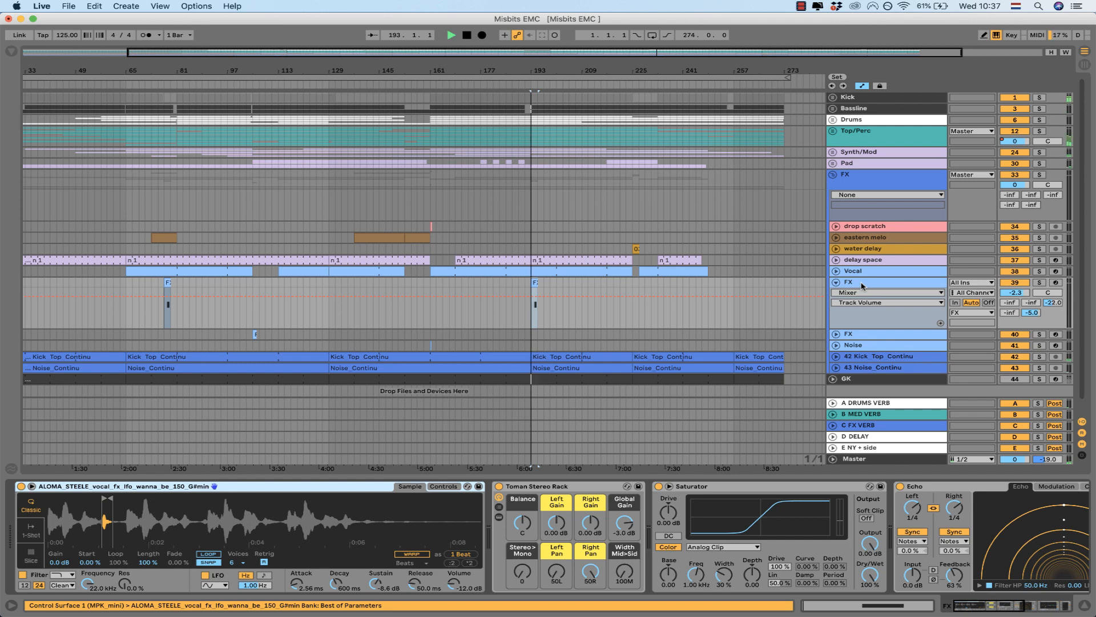
click(1039, 282)
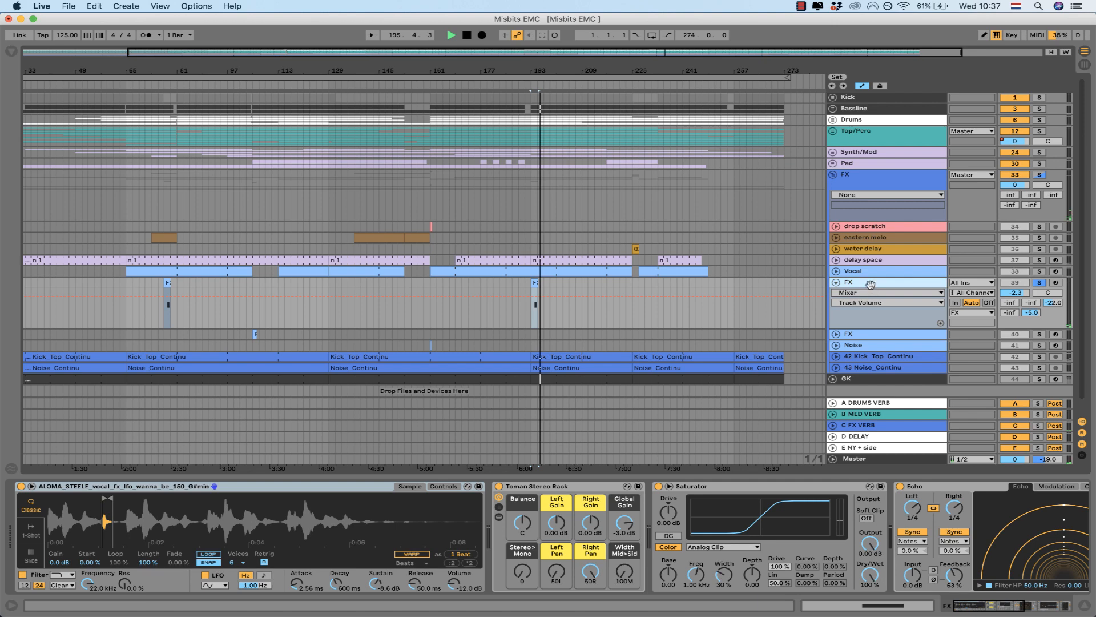
Step: Unsolo the FX track and replay the full mix from bar 193
drag(289, 74, 289, 43)
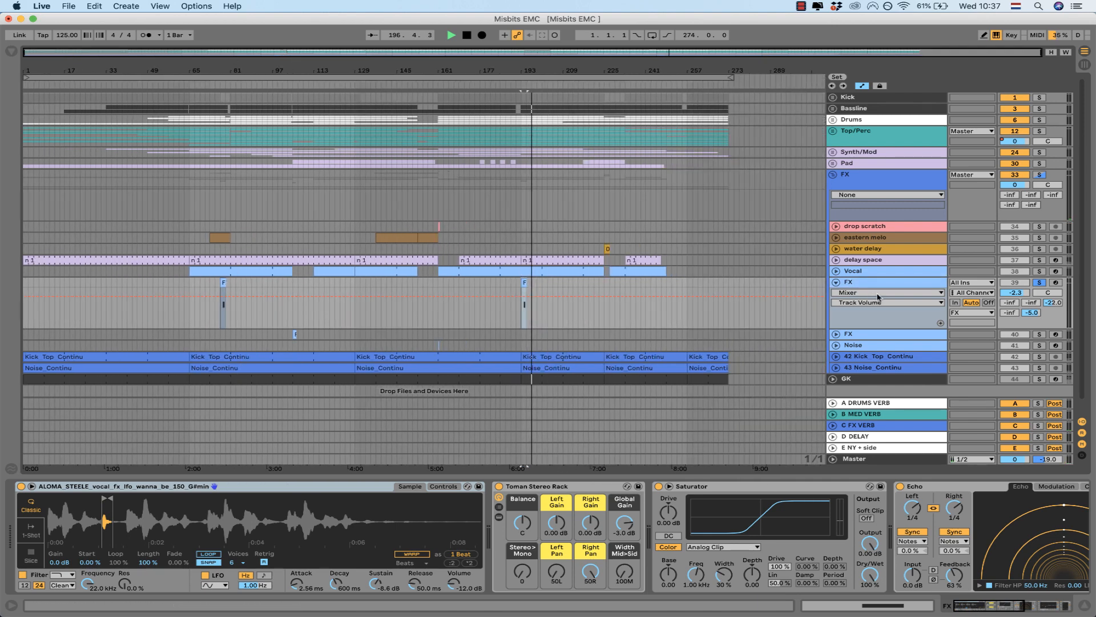
key(space)
click(1039, 282)
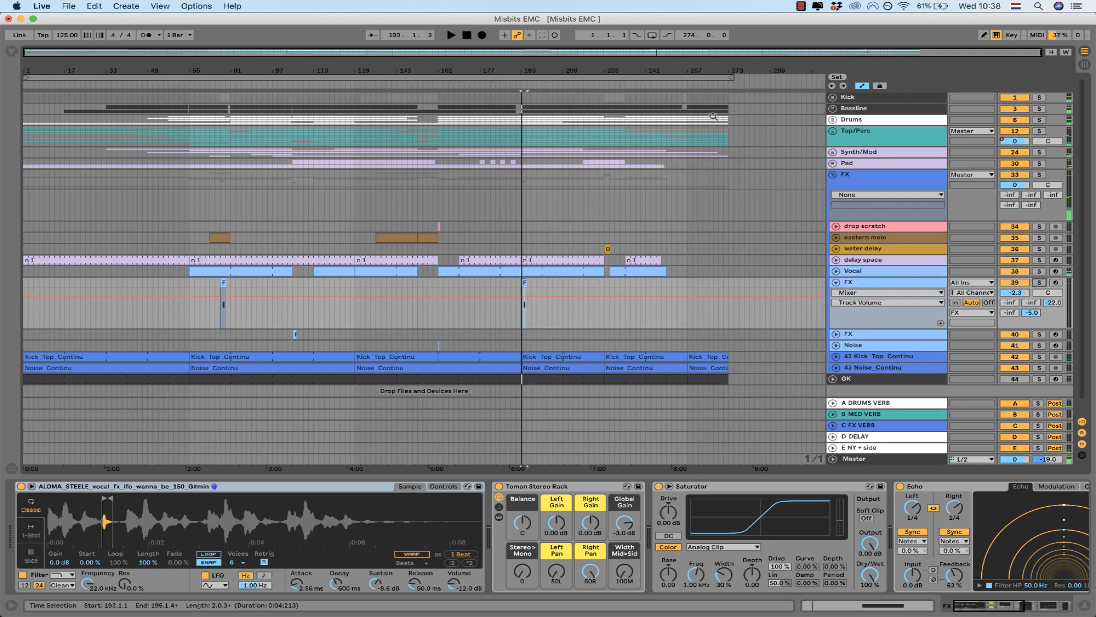
Step: Play the full mix from bar 76 through the FX track's earlier clip
drag(605, 51, 605, 86)
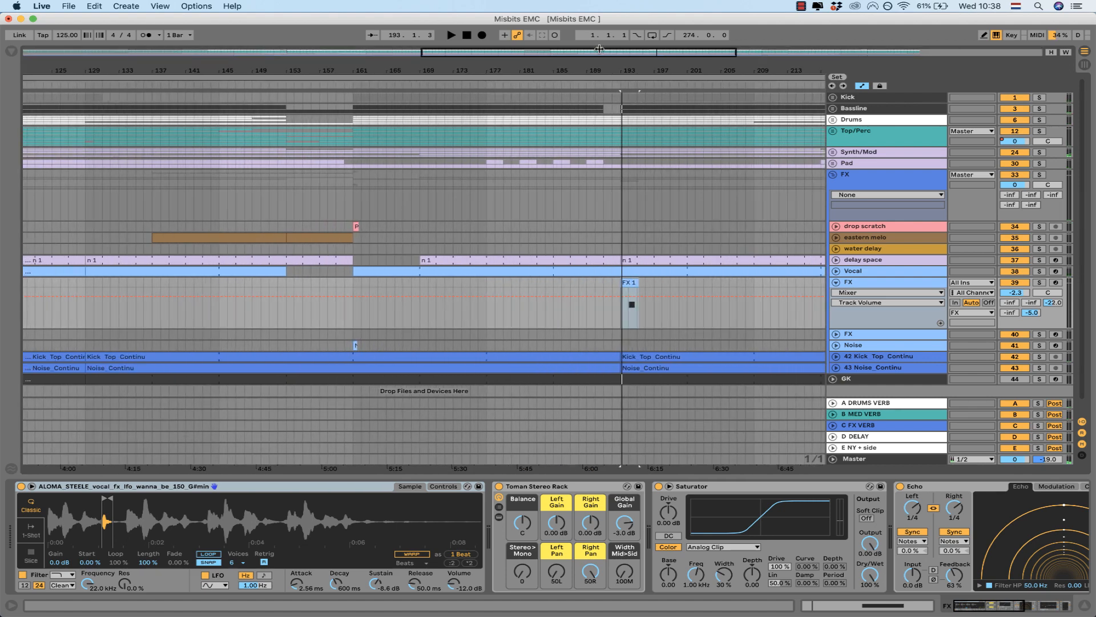
scroll(389, 238, left, 10)
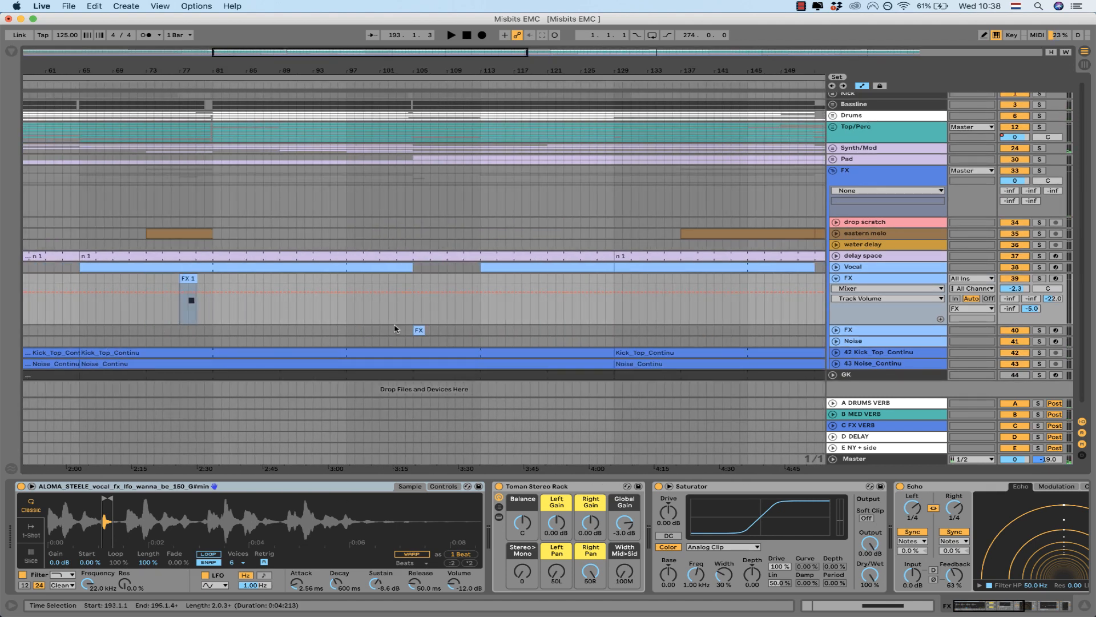
click(171, 308)
key(space)
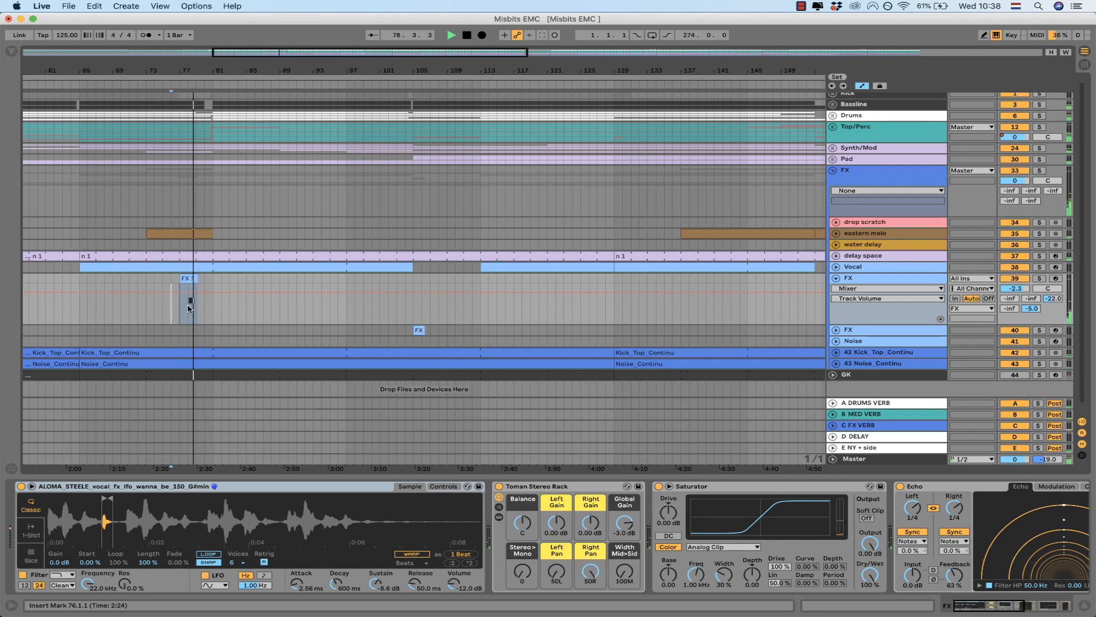
key(space)
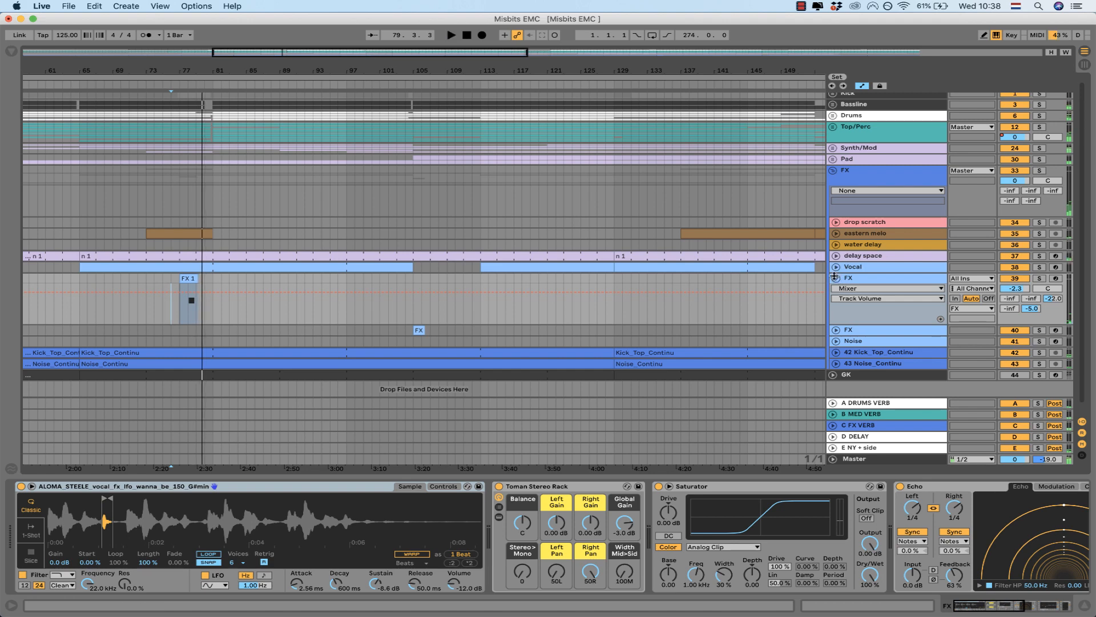
Step: Fold the FX track, then unfold water delay and play its clip at bar 225 in the mix and soloed
click(836, 278)
drag(441, 48, 481, 49)
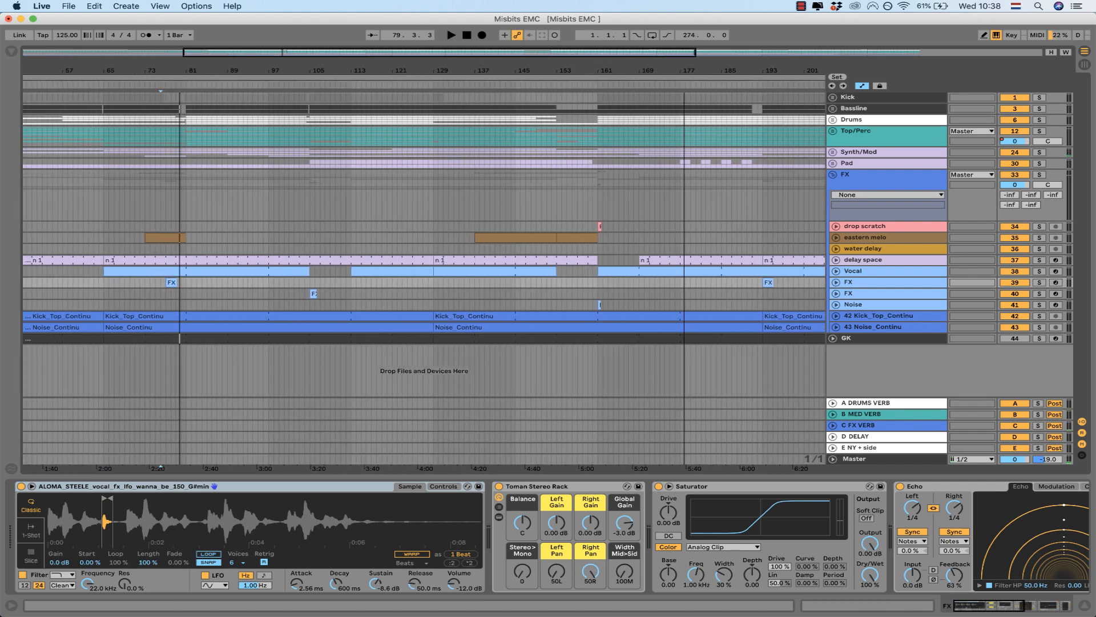
drag(608, 55, 663, 56)
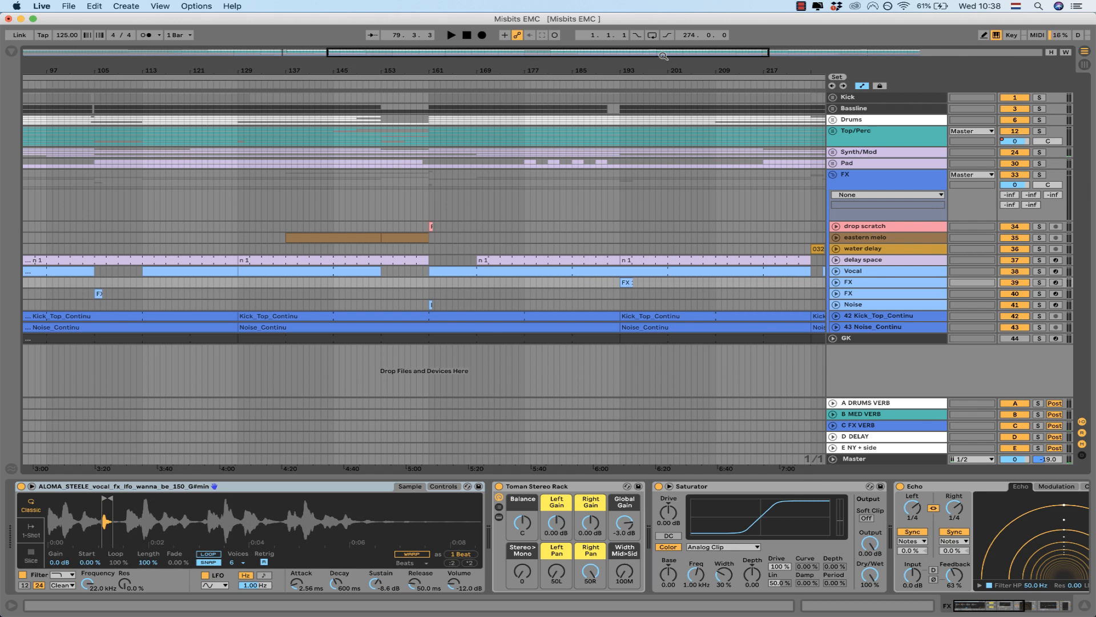
drag(663, 56, 684, 55)
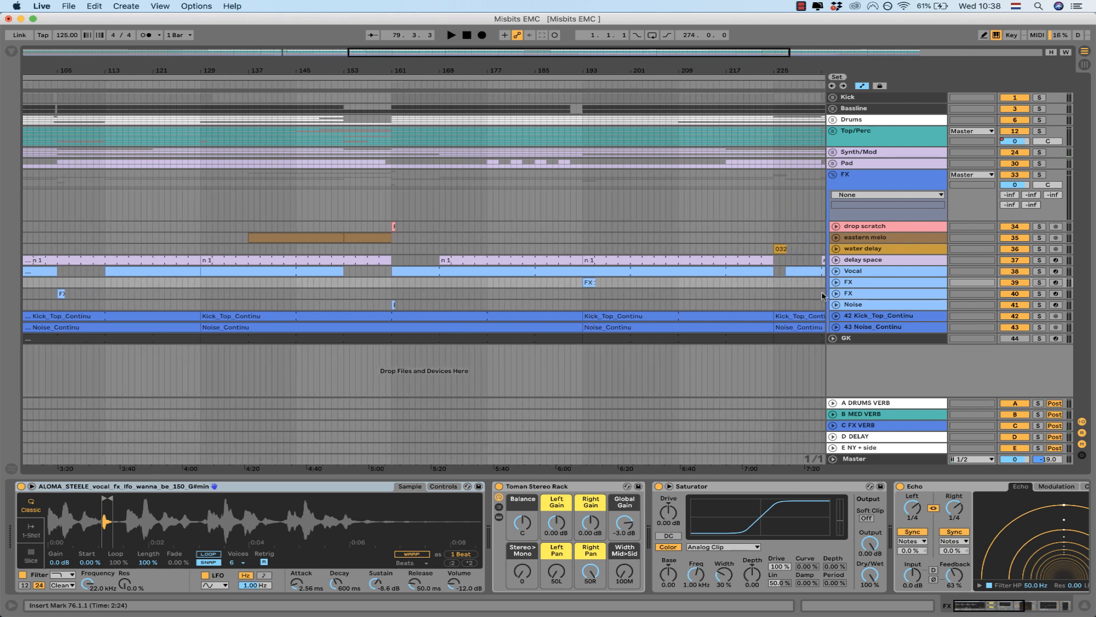
scroll(823, 295, right, 2)
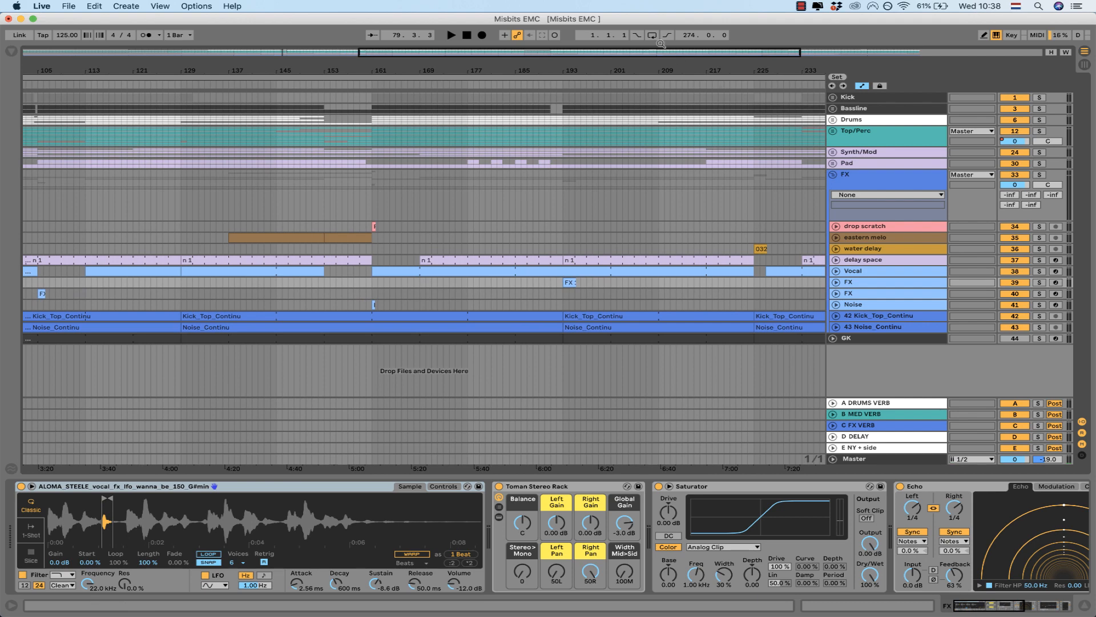
click(764, 247)
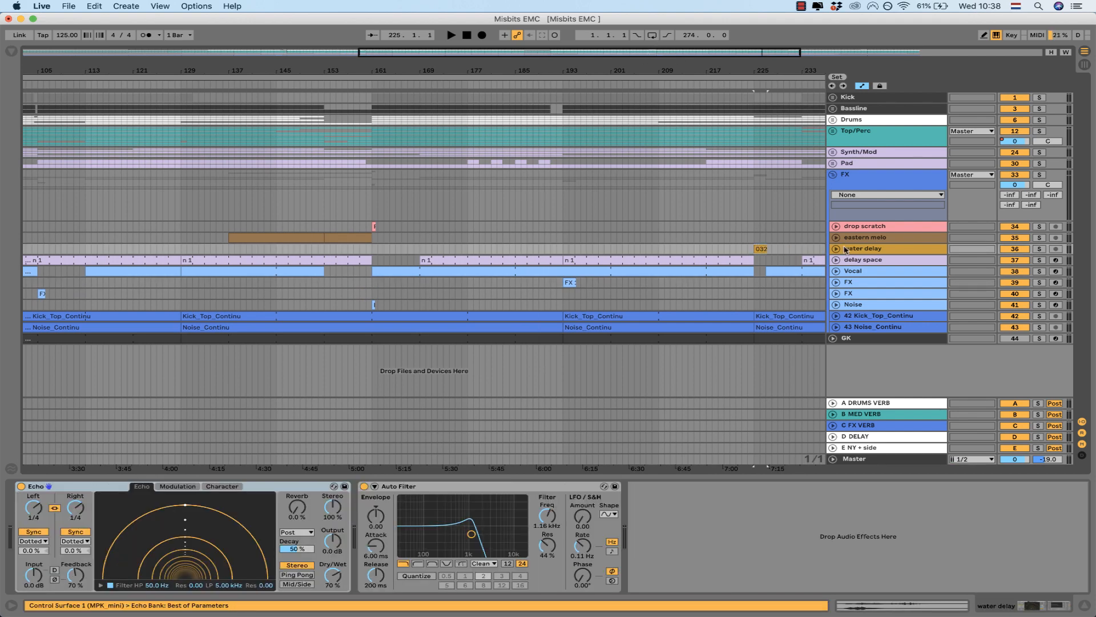
click(836, 248)
click(1039, 249)
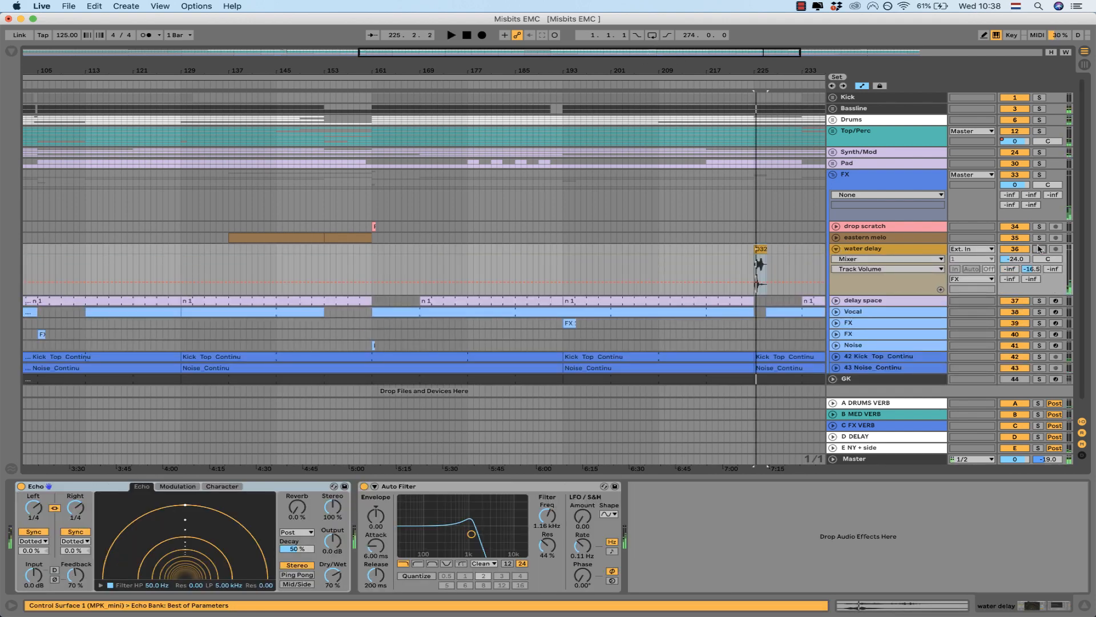
key(space)
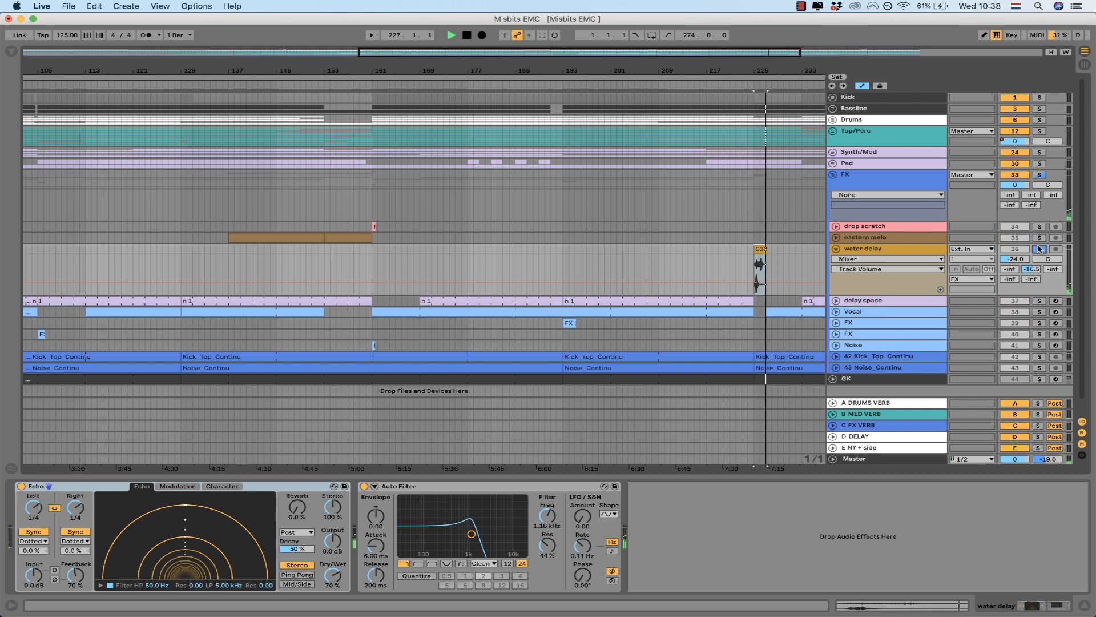
Step: Unsolo the water delay track, replay its clip in the full mix and fold the track
click(1039, 249)
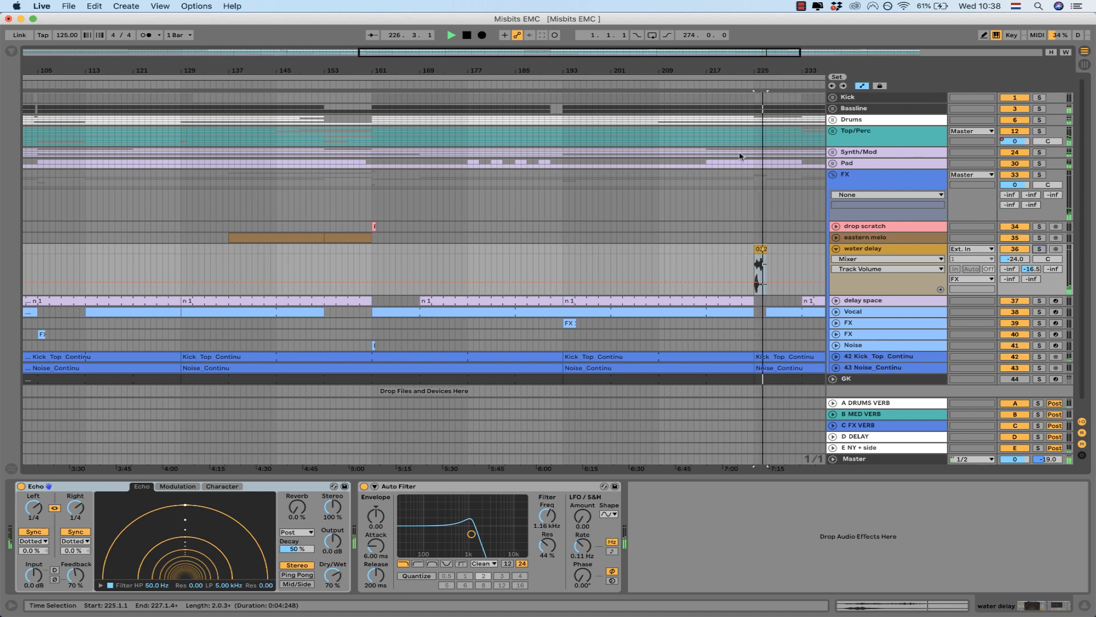
drag(548, 70, 548, 52)
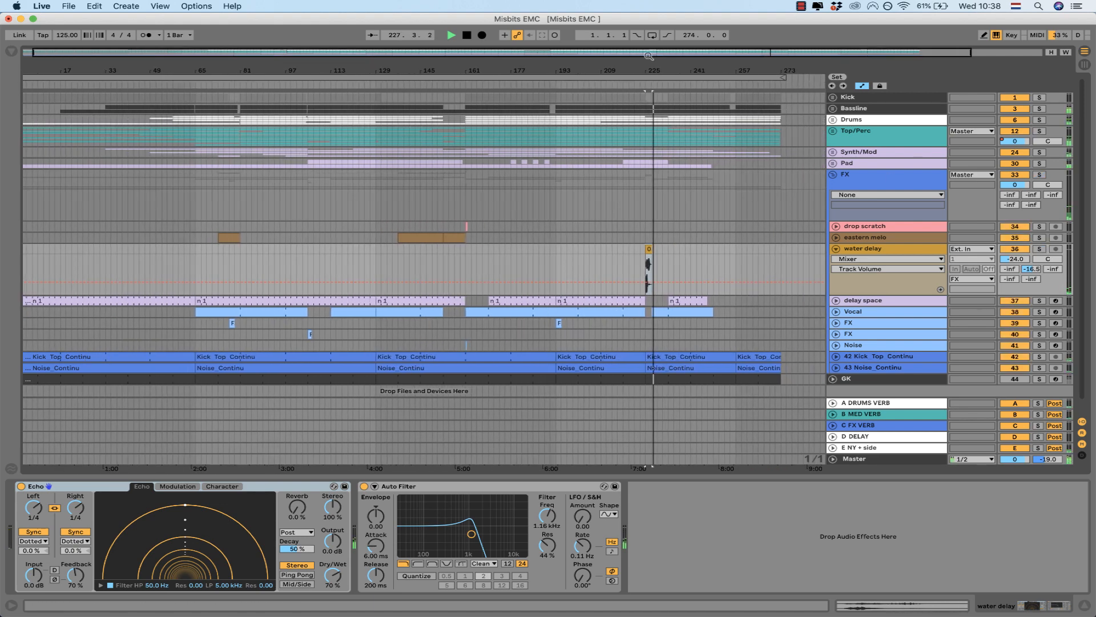
click(835, 249)
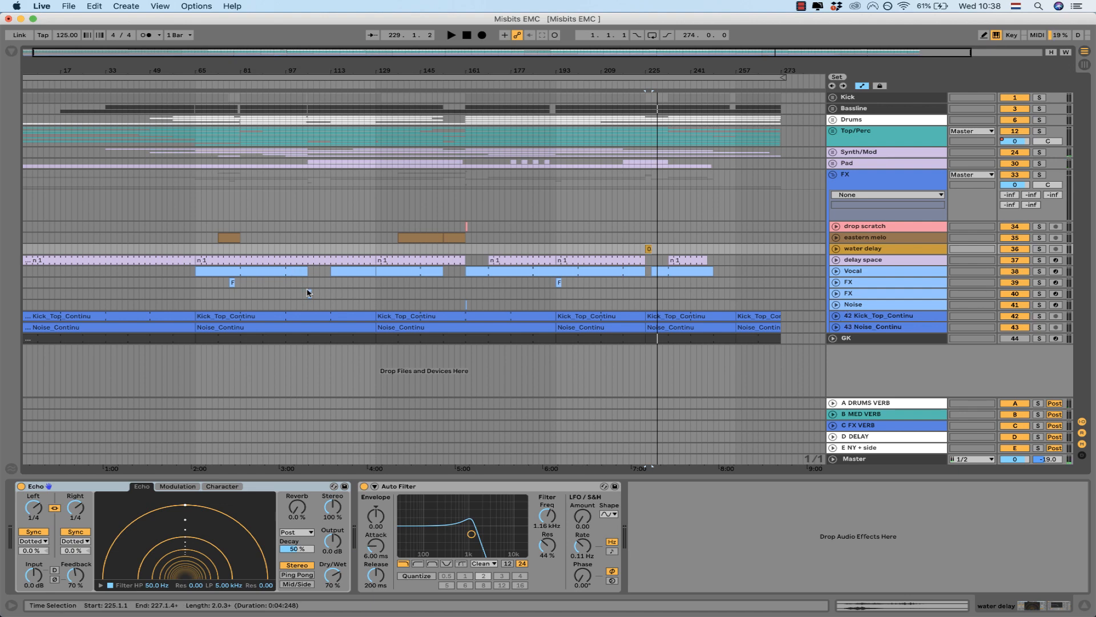
click(233, 281)
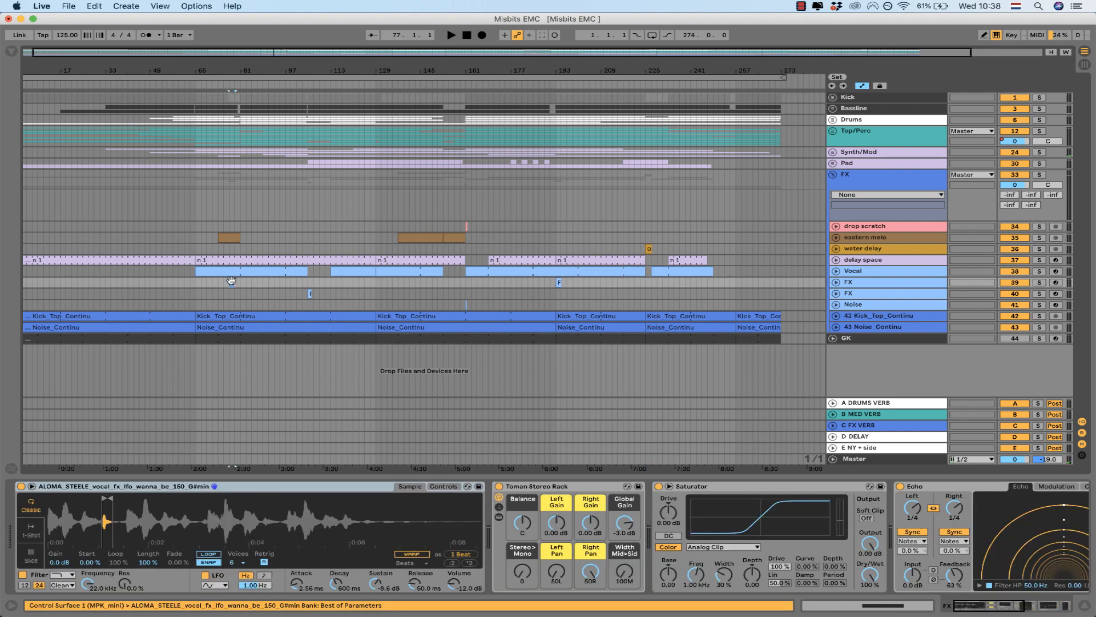
click(835, 282)
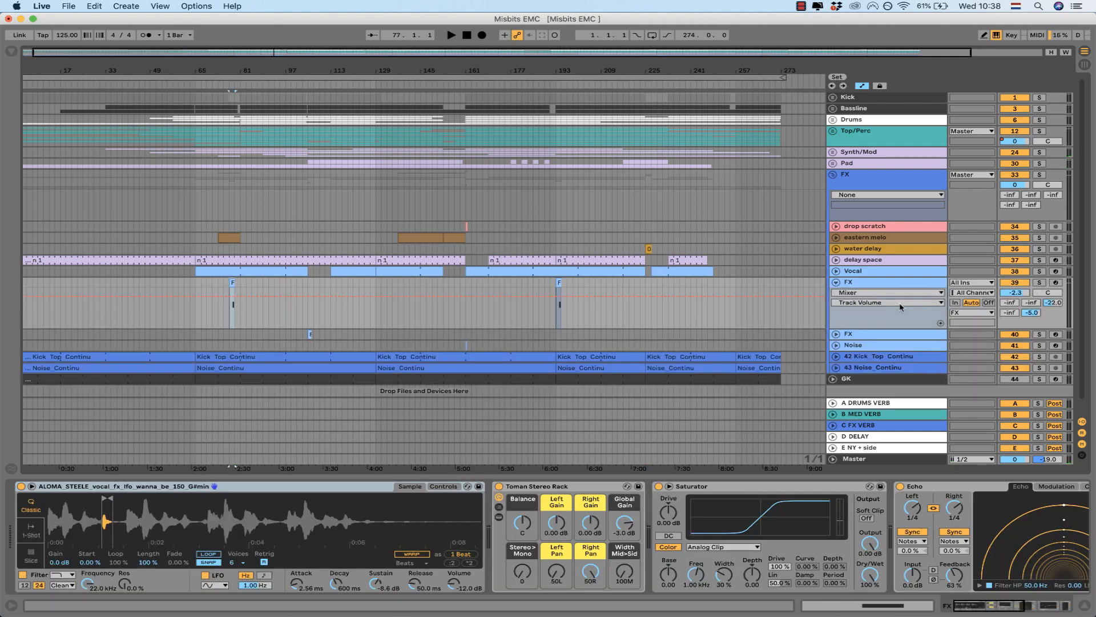
click(835, 282)
Step: Unfold the second FX track and play its clip at bar 105 soloed
click(836, 294)
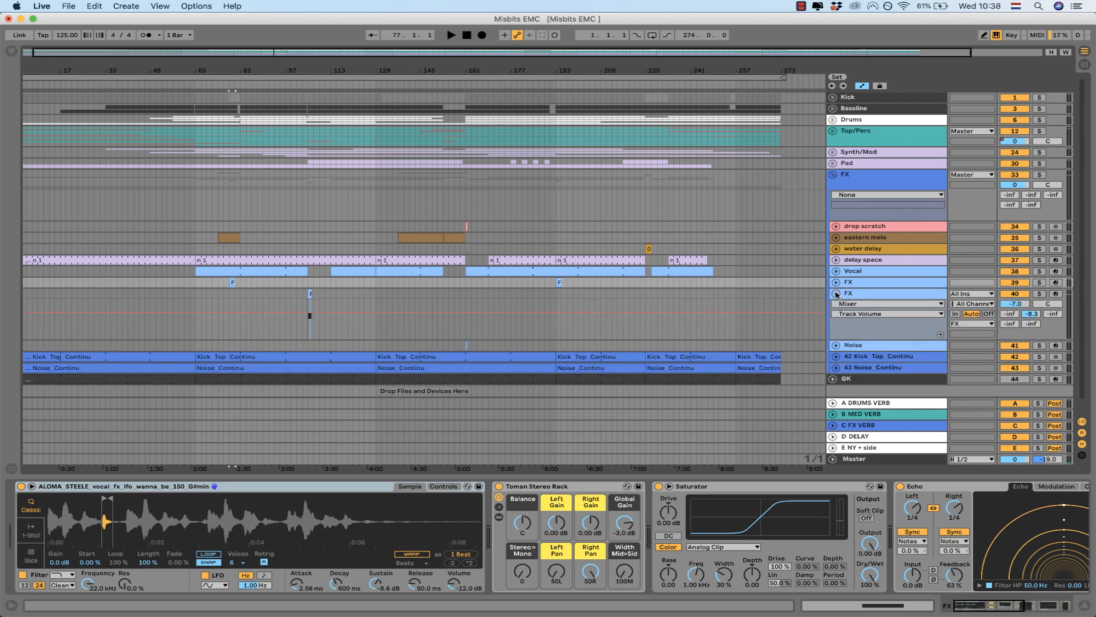
click(310, 293)
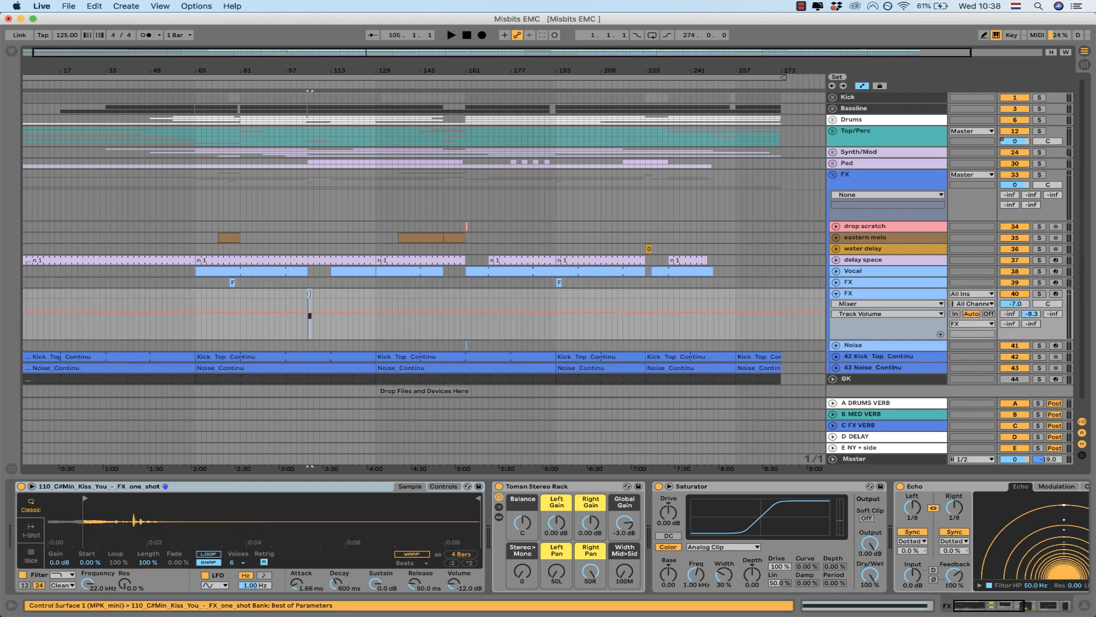
click(1039, 293)
key(space)
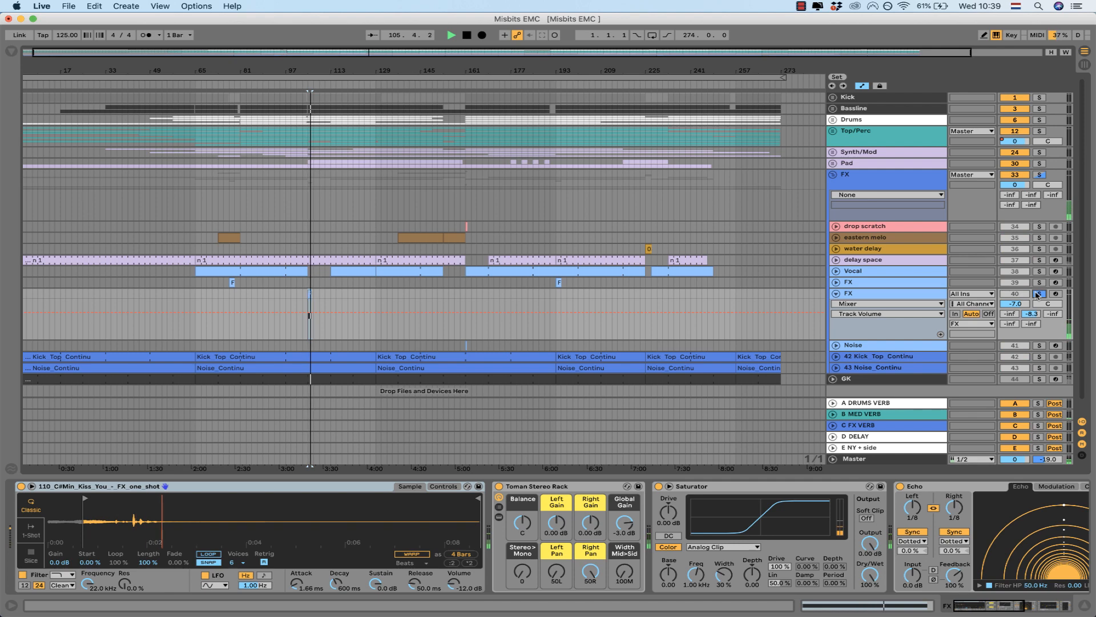
Step: Compare the soloed bar 105 FX clip with its Echo device switched off and back on
click(898, 490)
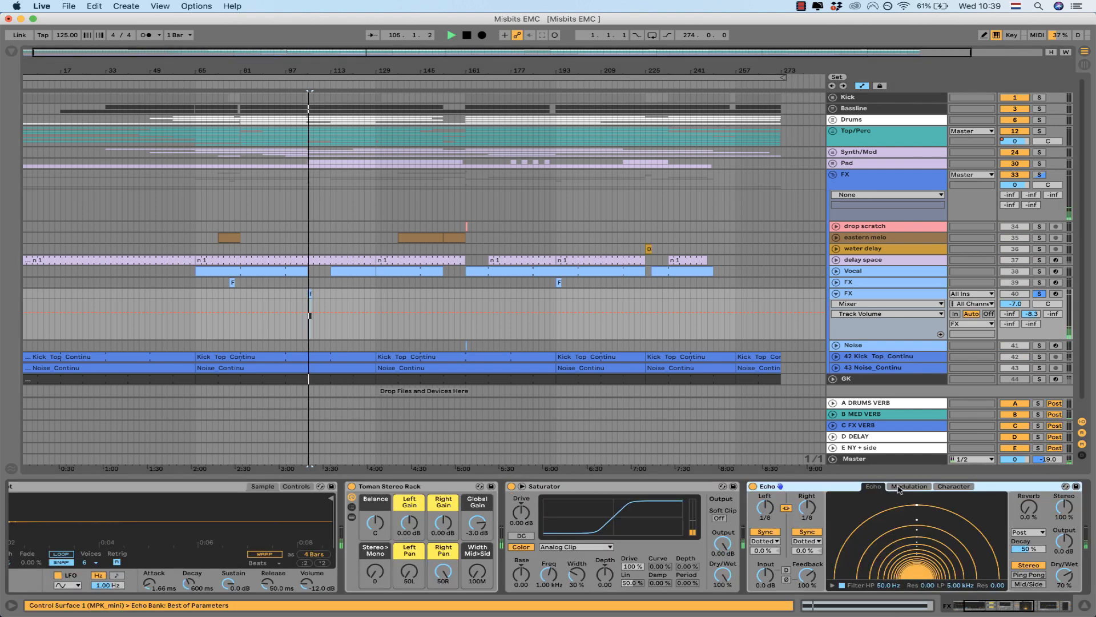
key(space)
click(753, 486)
key(space)
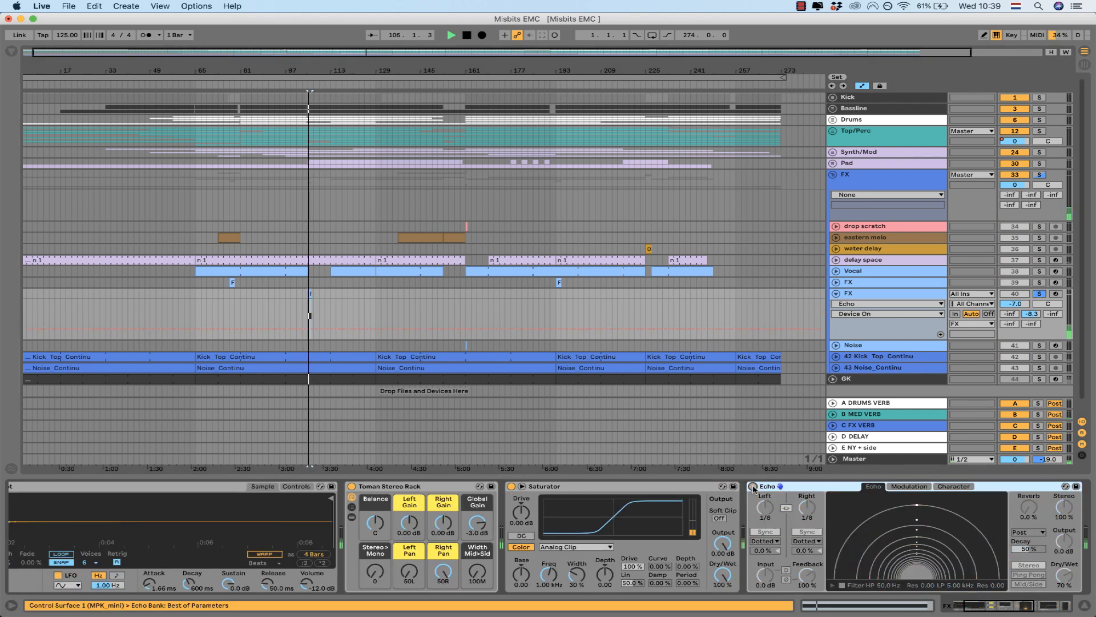
scroll(700, 506, left, 5)
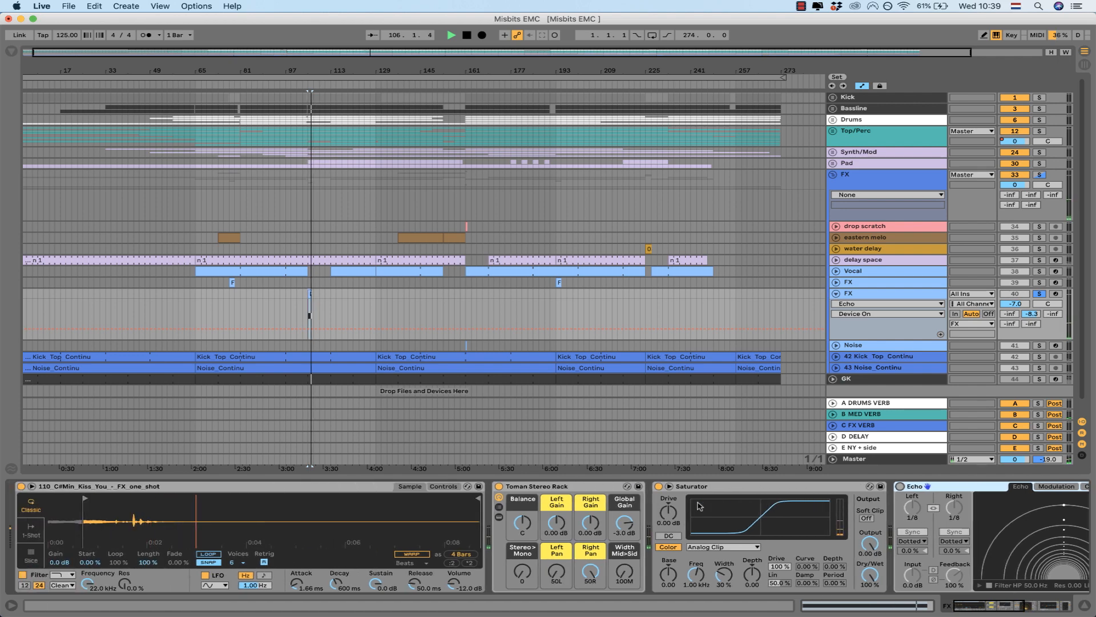
scroll(700, 506, right, 6)
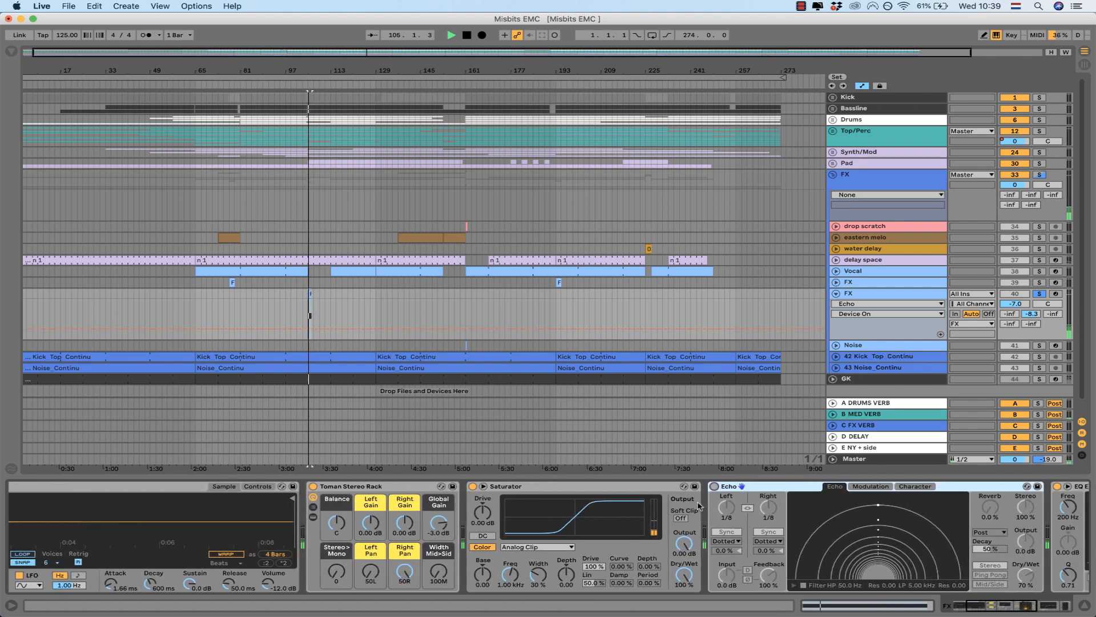
scroll(700, 506, right, 1)
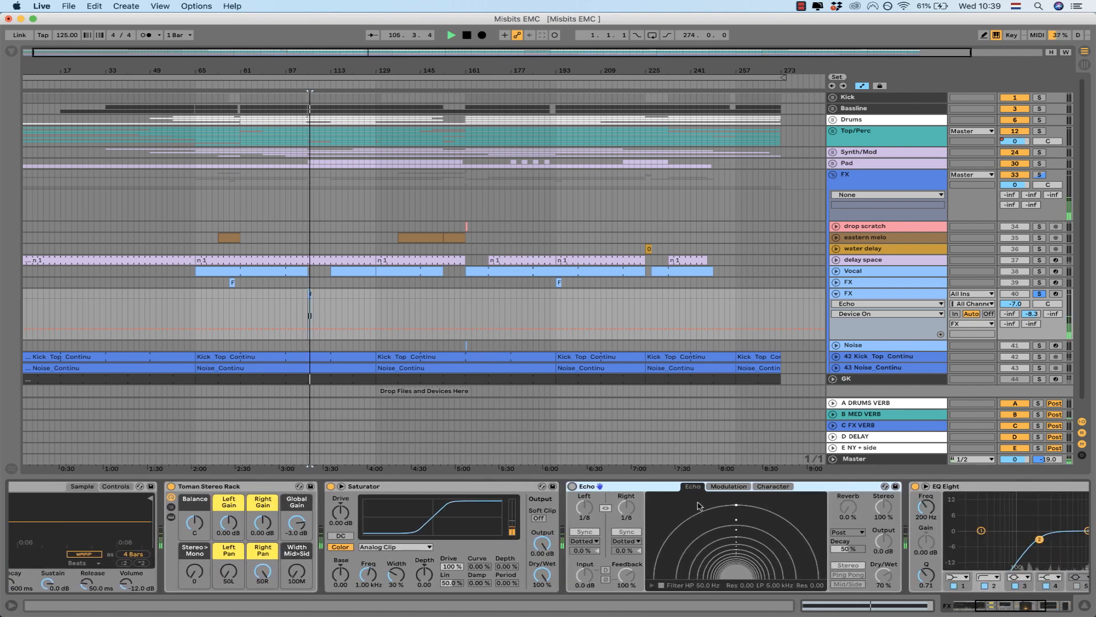
click(572, 486)
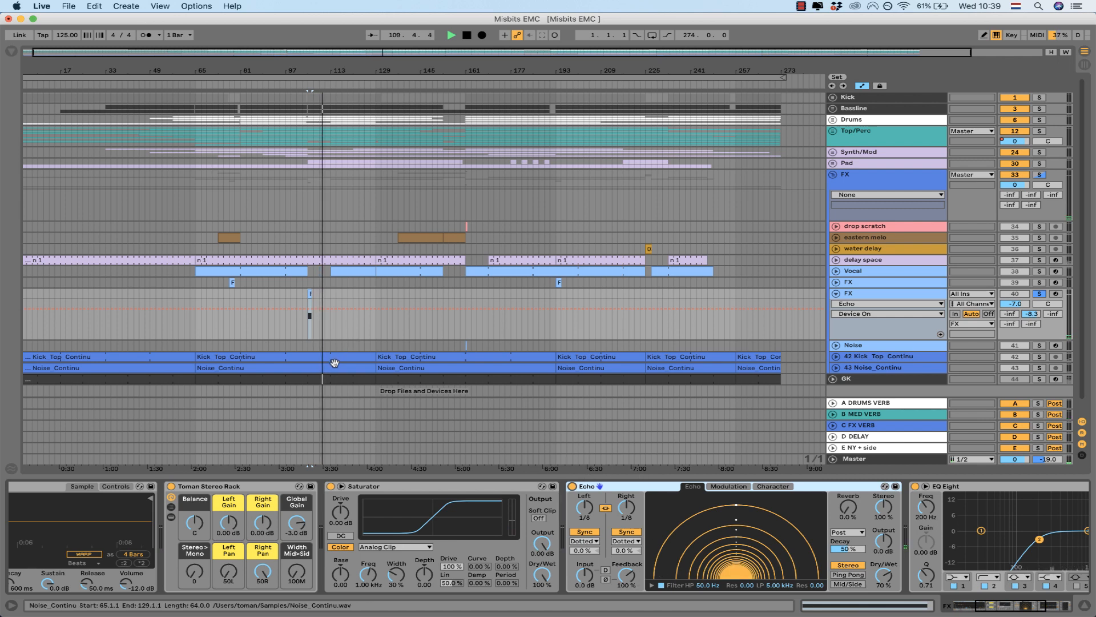
Step: Unsolo the second FX track, play on in the full mix with the devices hidden, and fold the track
click(480, 477)
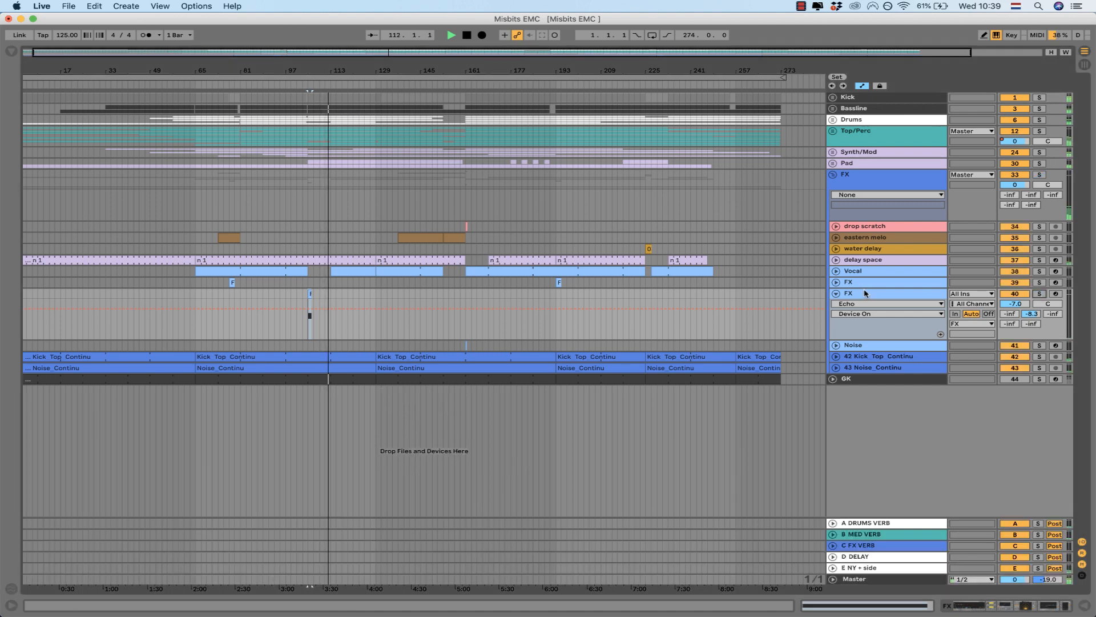
key(space)
click(835, 293)
Step: Unfold the Noise track, show its devices and set the playback position to its clip at bar 161
click(836, 304)
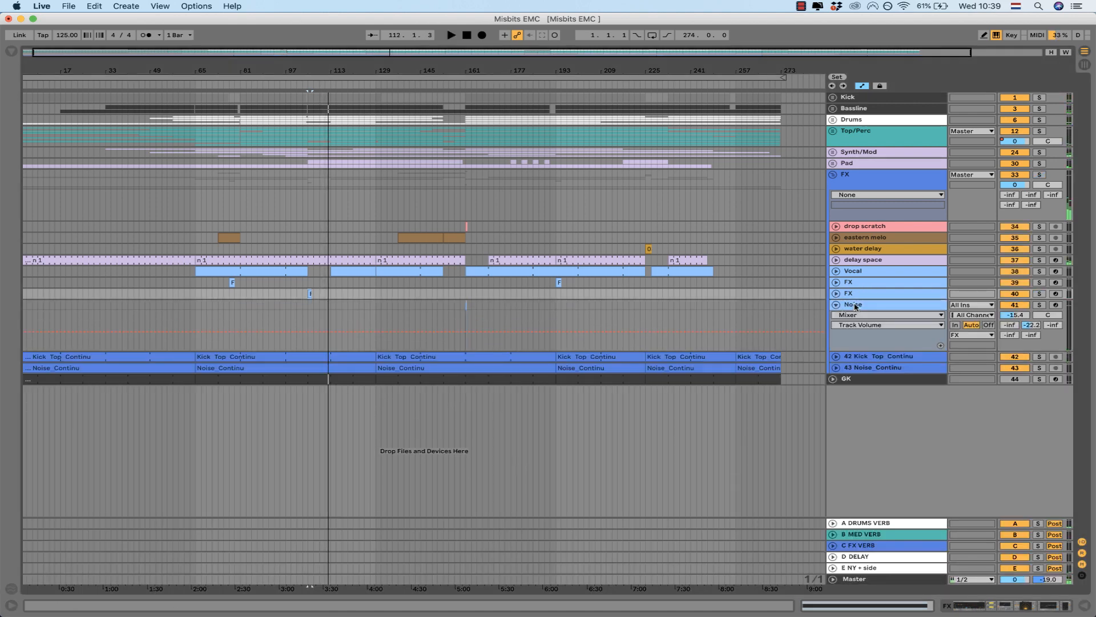
drag(332, 596, 332, 467)
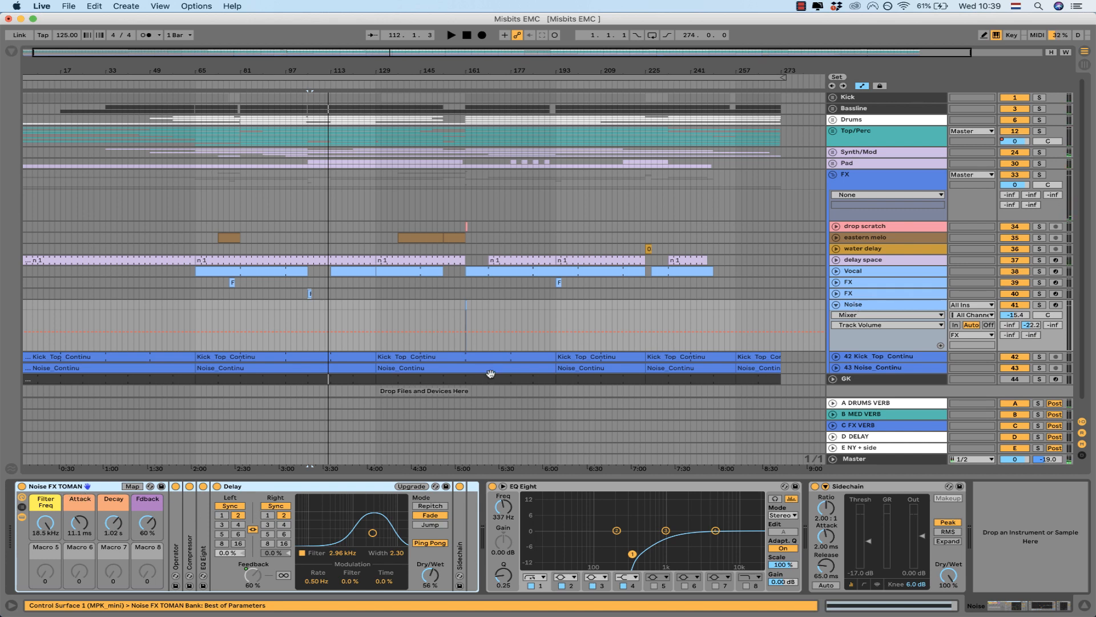
click(466, 312)
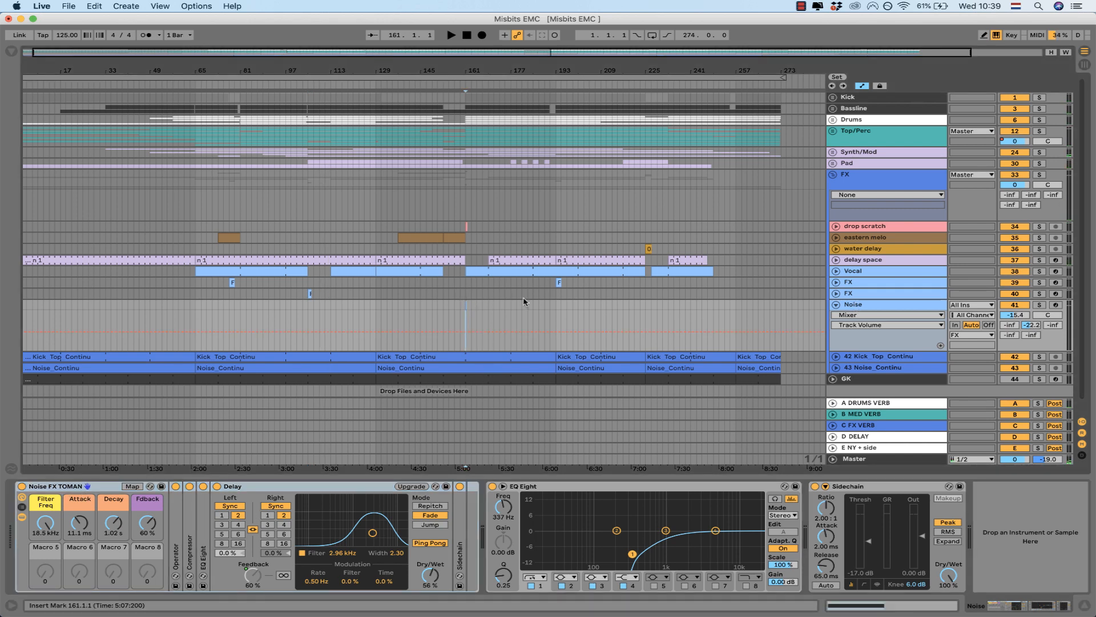
Step: Expand Operator in the Noise FX TOMAN rack, try out the Filter Freq macro and hide the devices
double_click(176, 501)
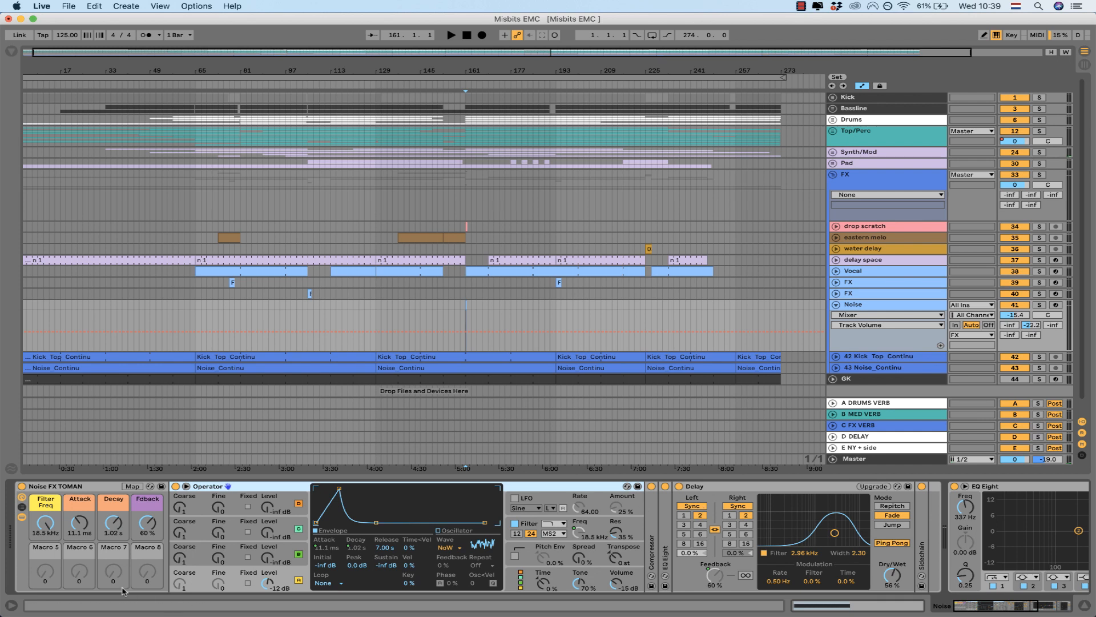
click(725, 487)
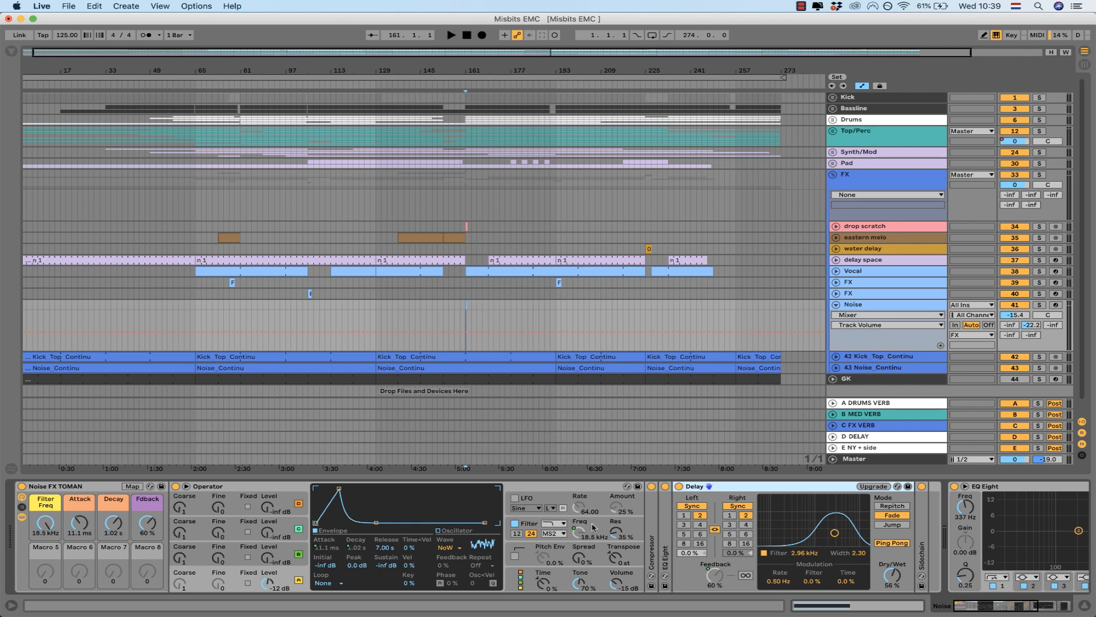
click(45, 521)
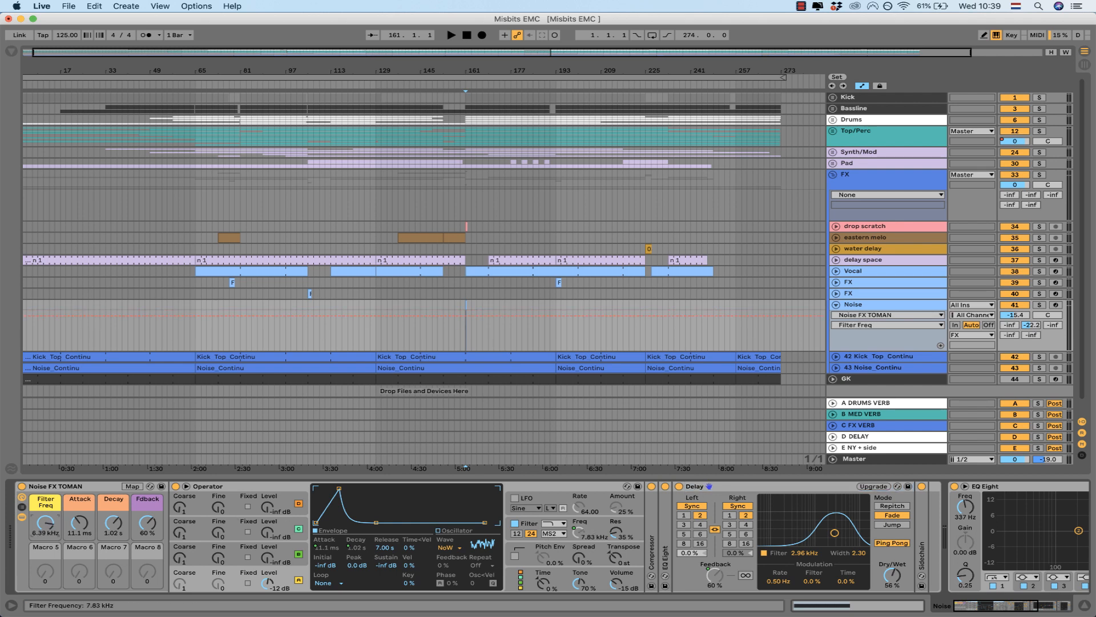
double_click(323, 476)
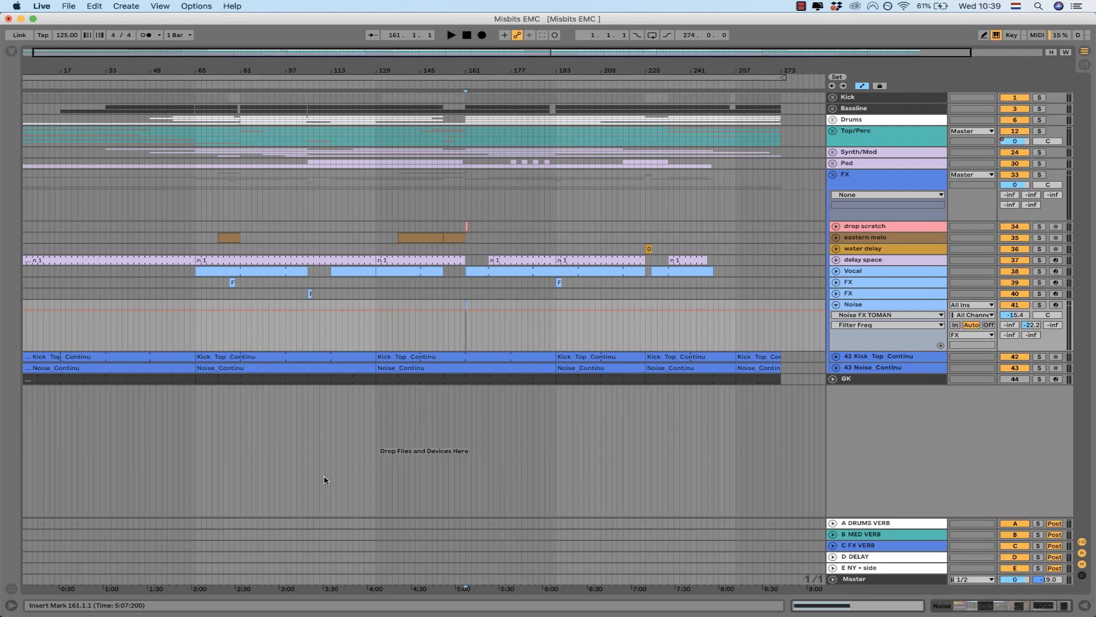
Step: Play the Noise track's clip at bar 161 in the full mix
click(467, 305)
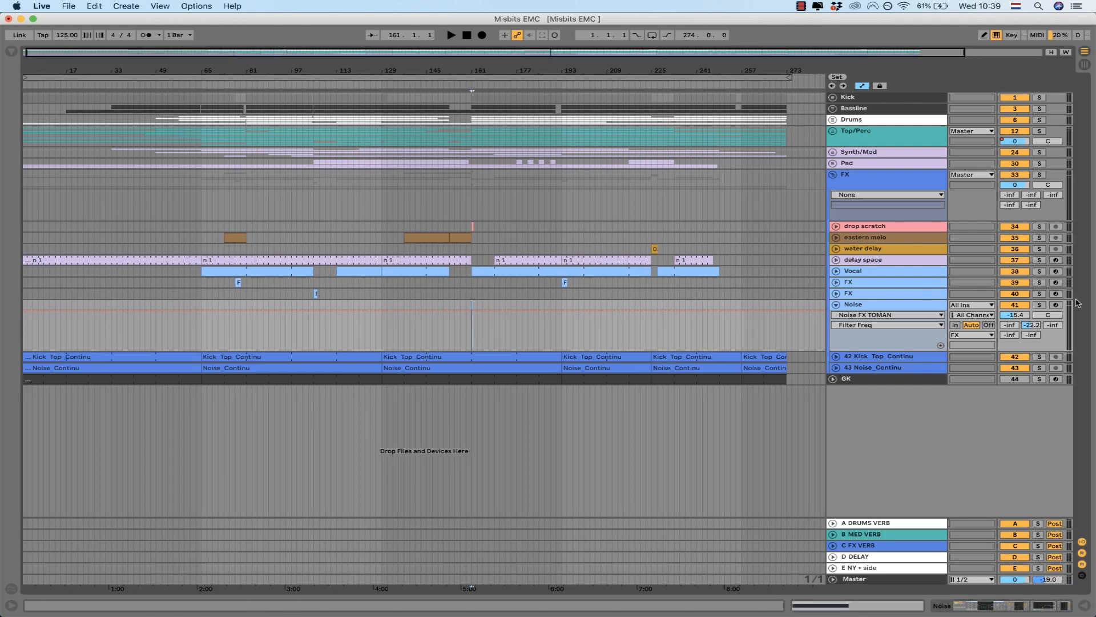
key(space)
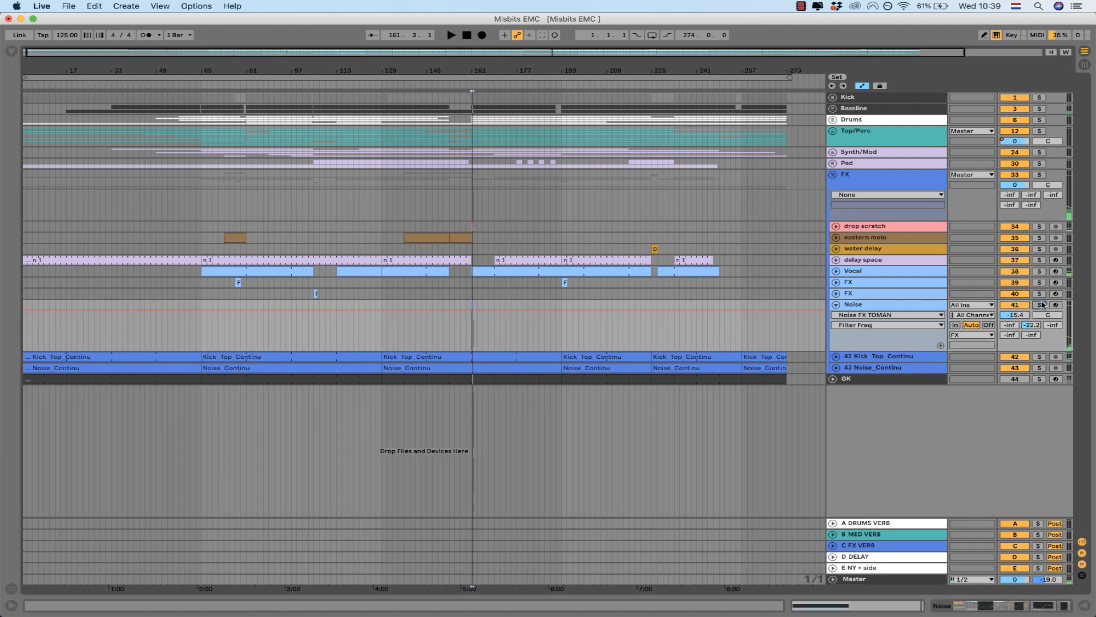
key(space)
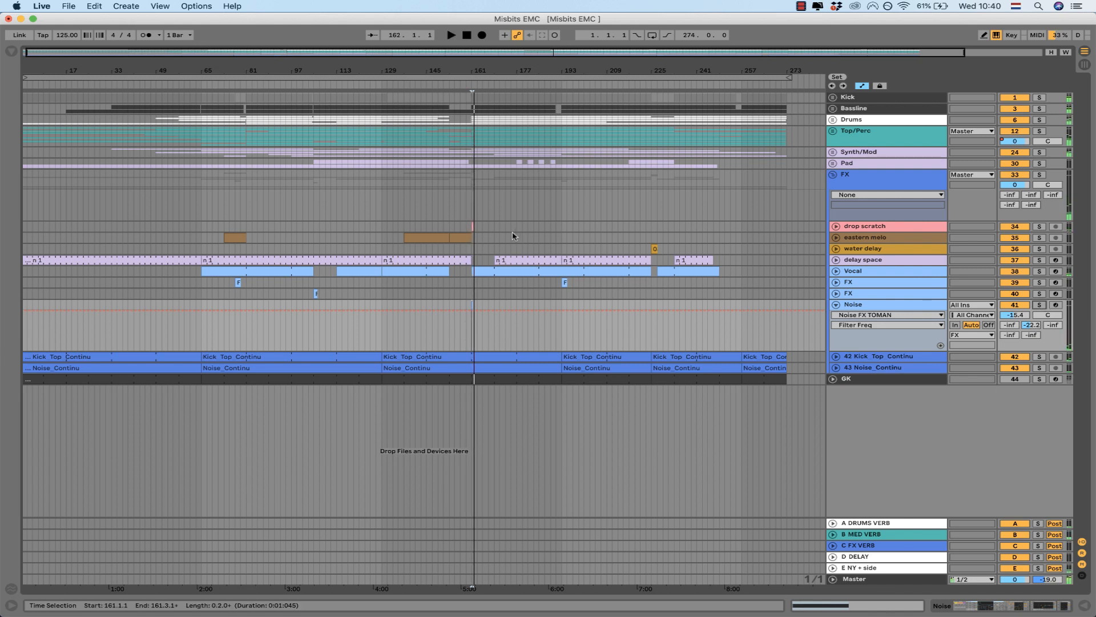
Step: Fold the Noise track, unfold Kick_Top_Continu and play its clip at bar 129 with the track soloed
click(836, 305)
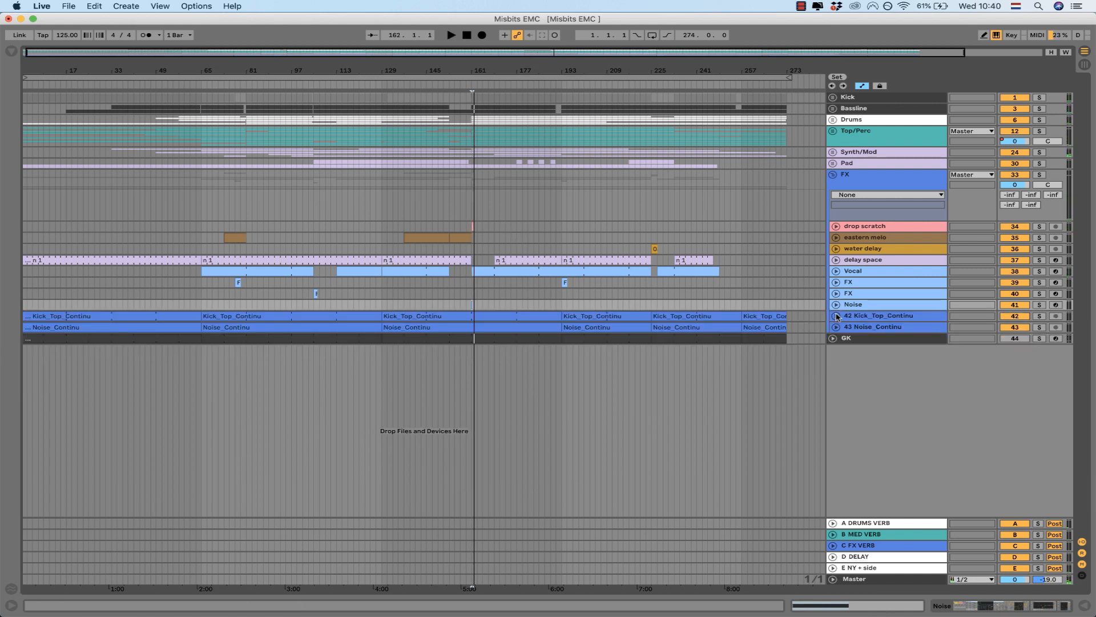
click(835, 316)
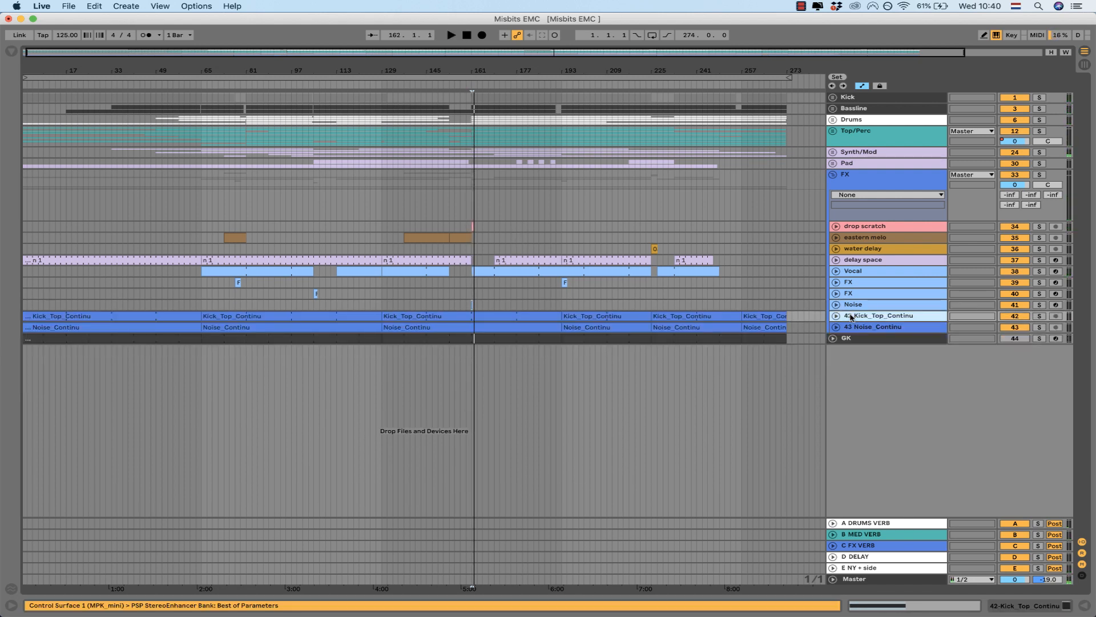
click(408, 315)
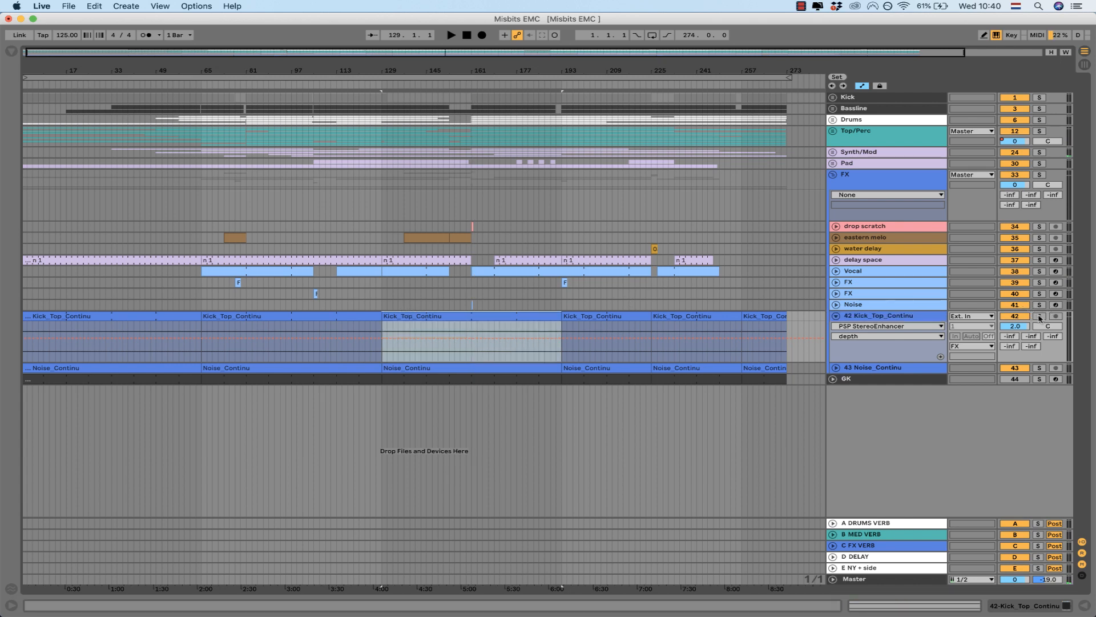
click(1039, 316)
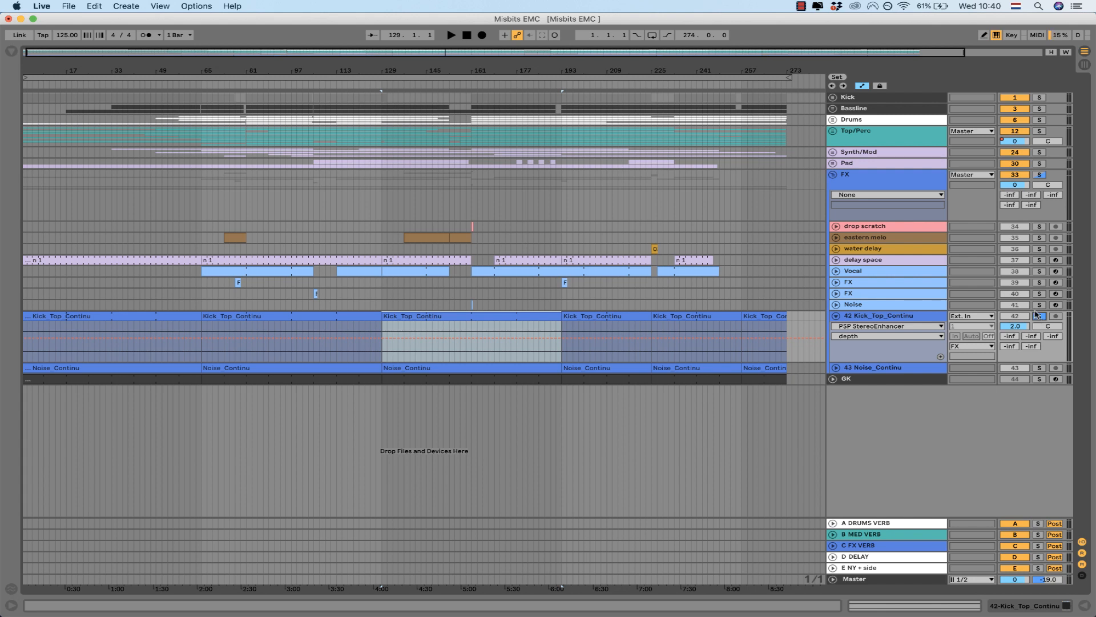
key(space)
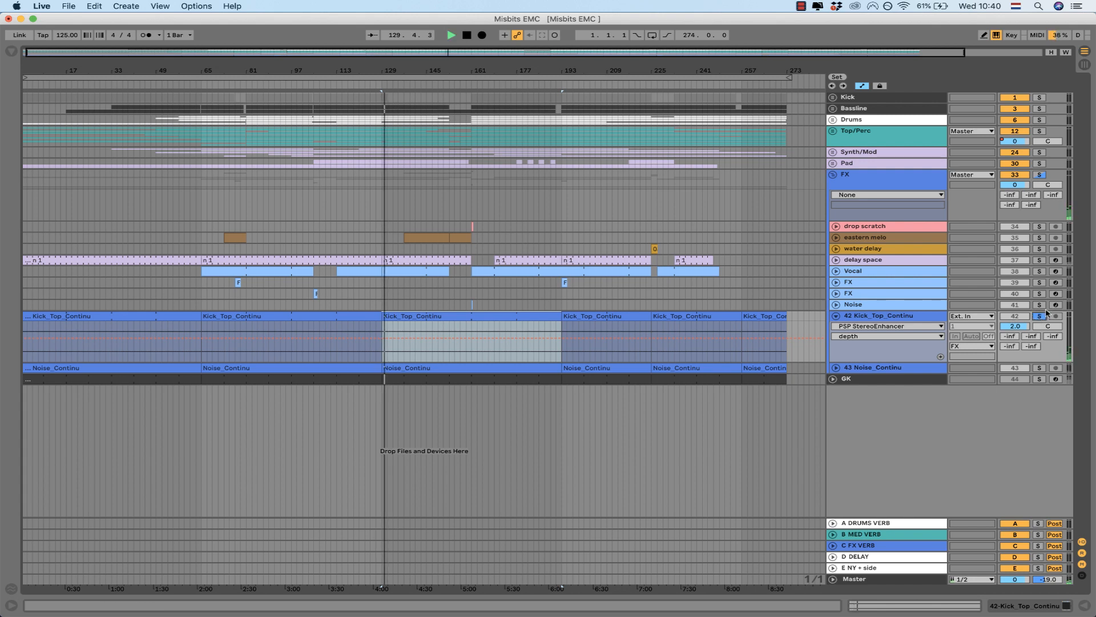
click(1040, 316)
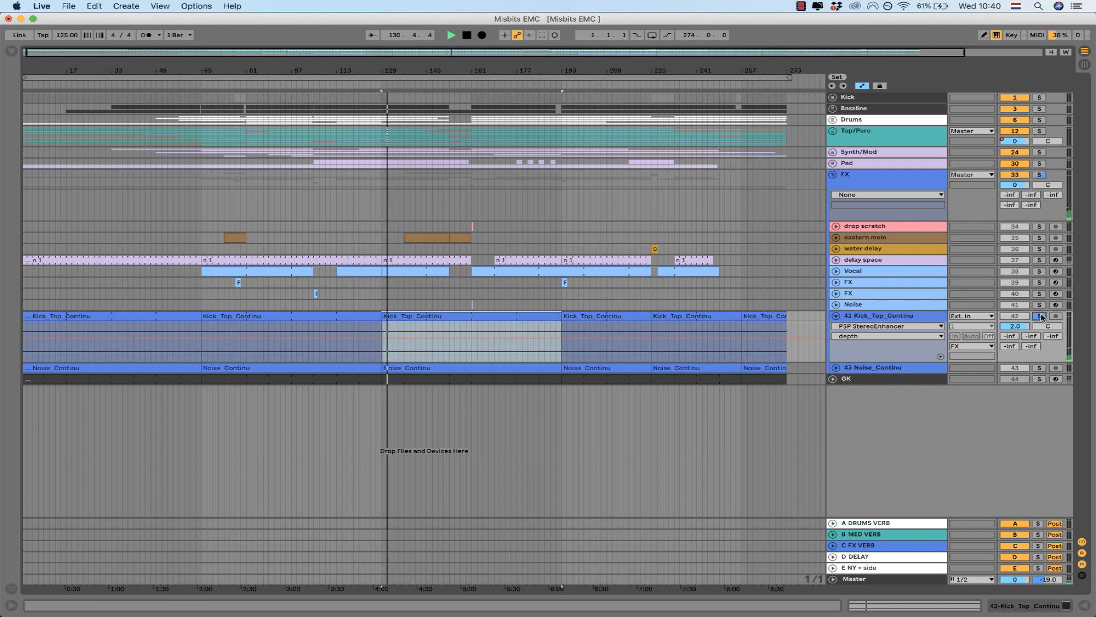
click(1039, 316)
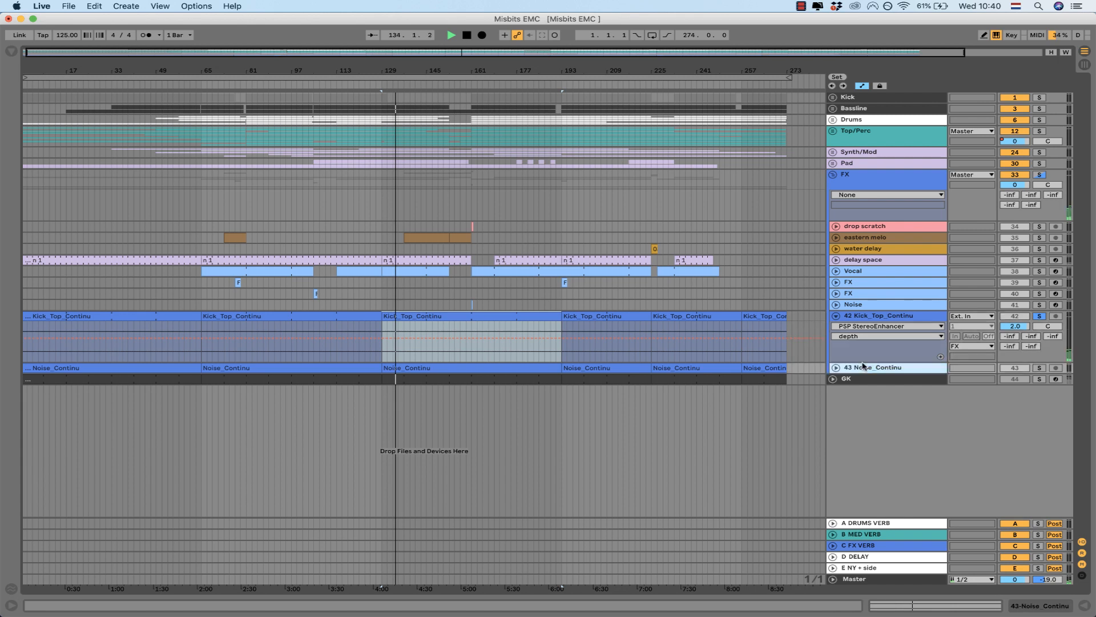
Step: Play Noise_Continu soloed on its own, and then soloed together with Kick_Top_Continu from bar 129
click(1039, 368)
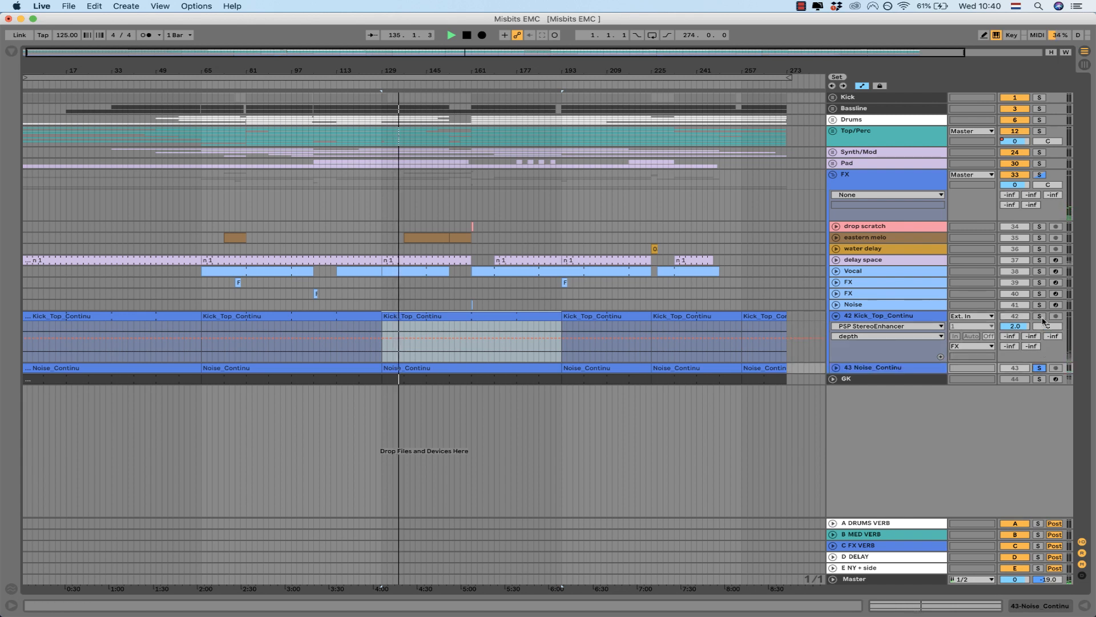
click(1039, 316)
click(1040, 368)
key(space)
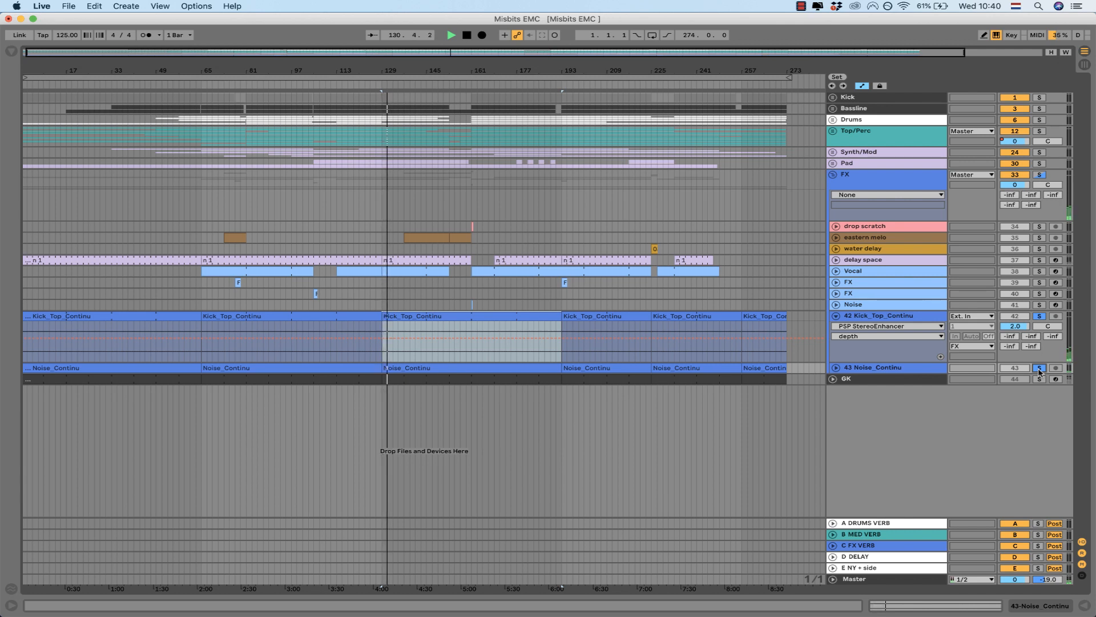
key(space)
Step: Play the full mix from bar 257 with the track solos off, and fold Kick_Top_Continu
click(739, 97)
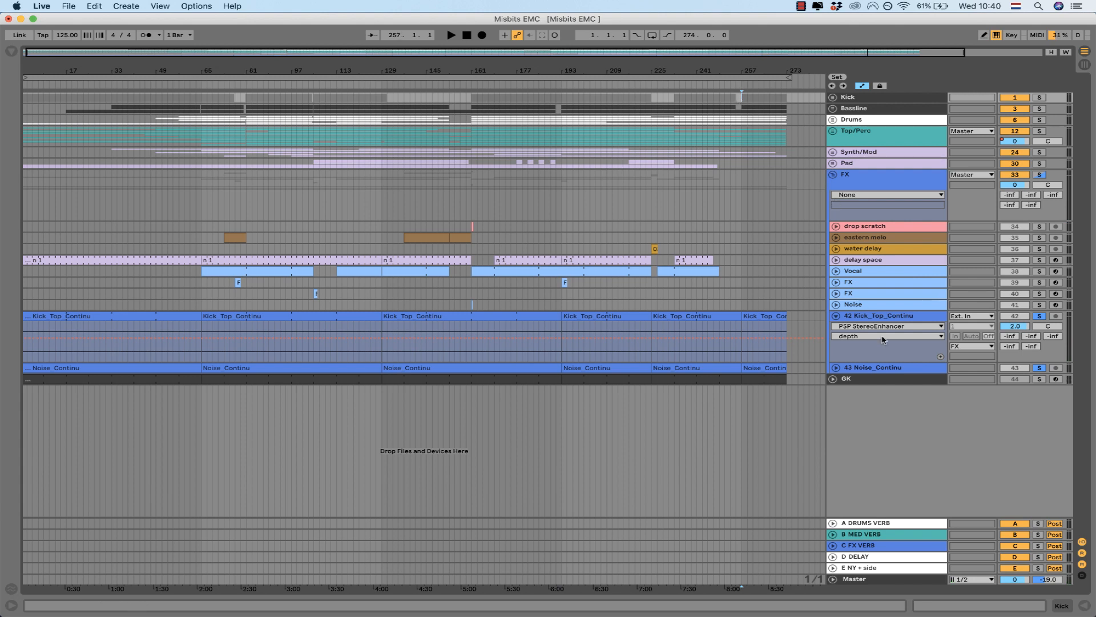
key(space)
click(1040, 316)
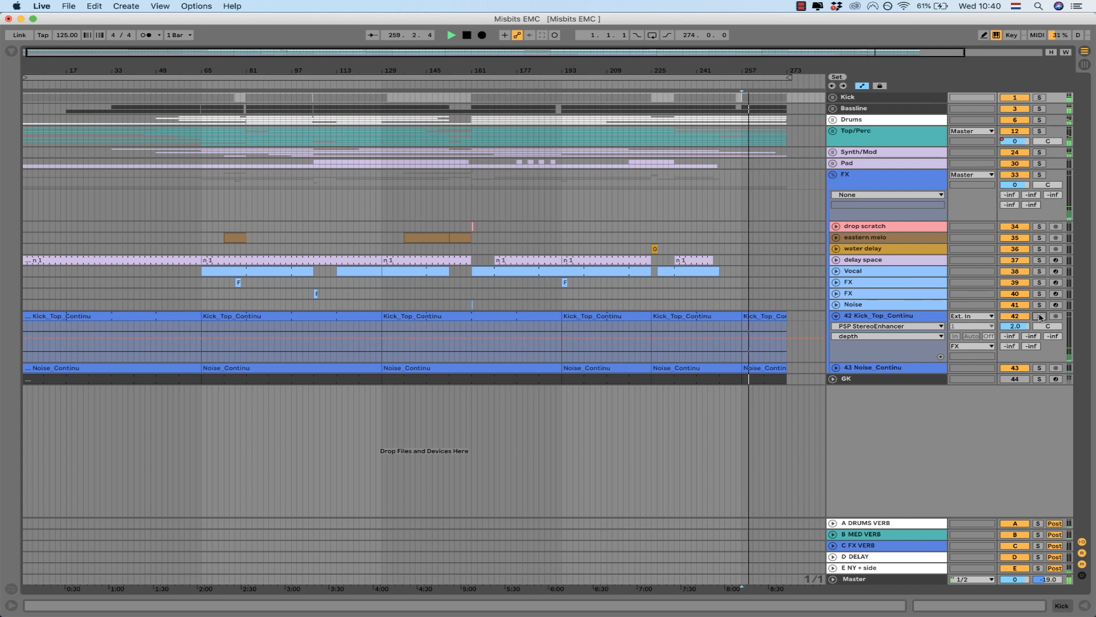
click(836, 316)
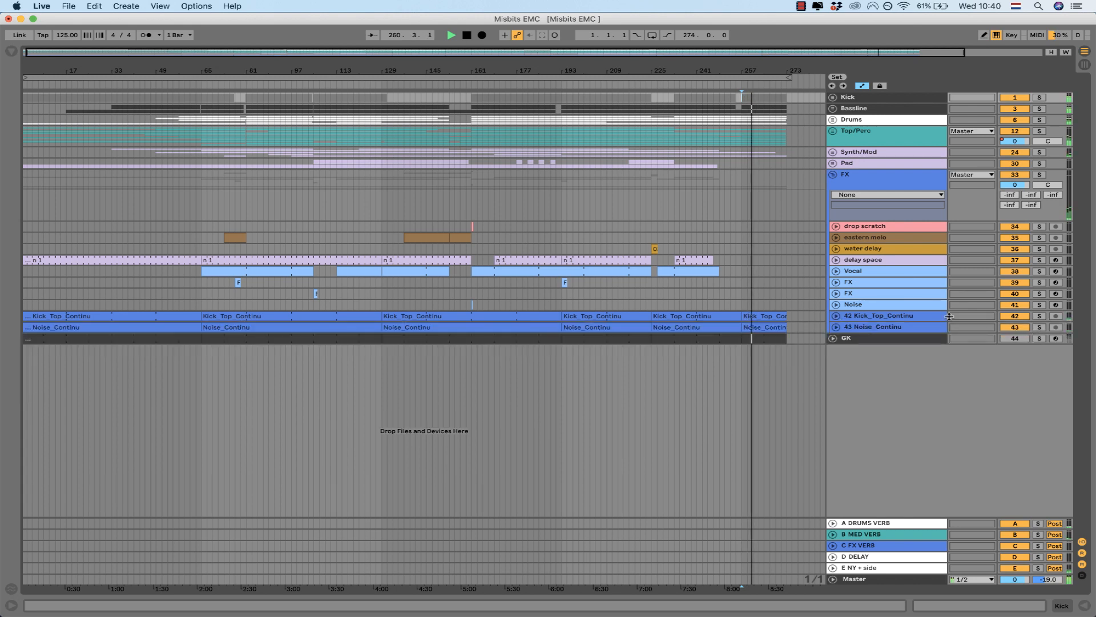
Step: Compare Kick_Top_Continu soloed against the full mix from bar 257, ending with playback stopped and the solo off
key(space)
click(1039, 316)
key(space)
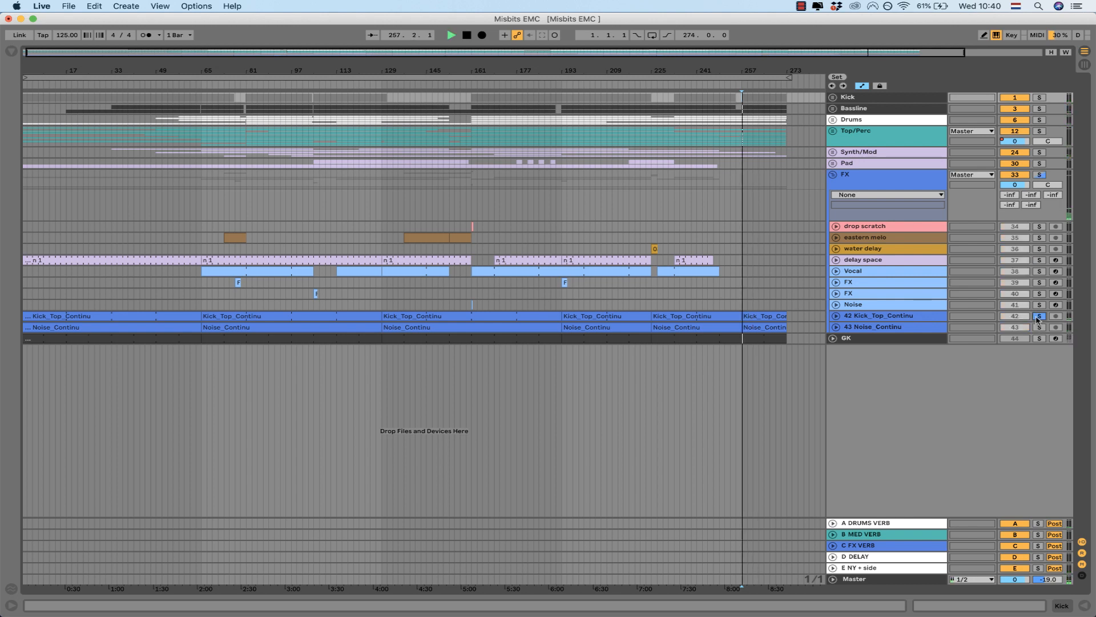
click(1039, 316)
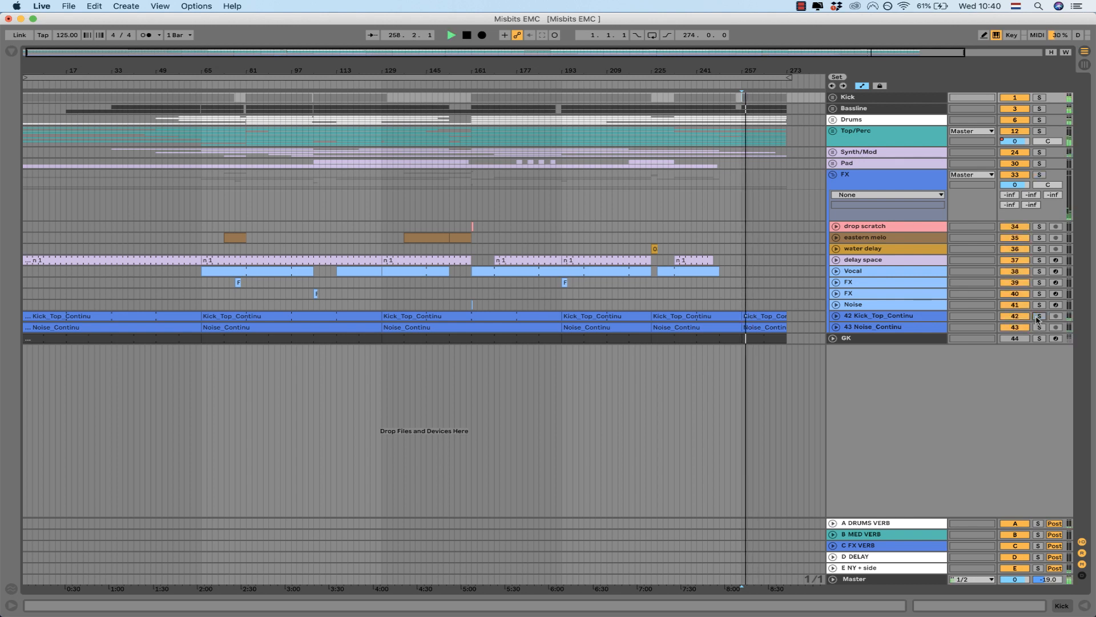
click(1039, 316)
key(space)
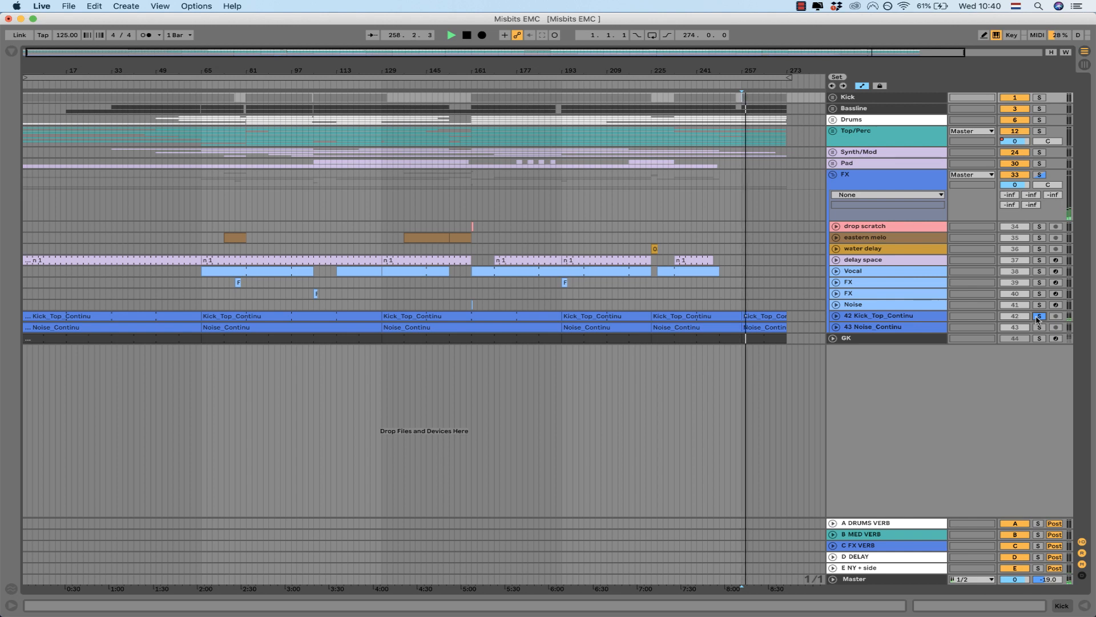
key(space)
click(1039, 316)
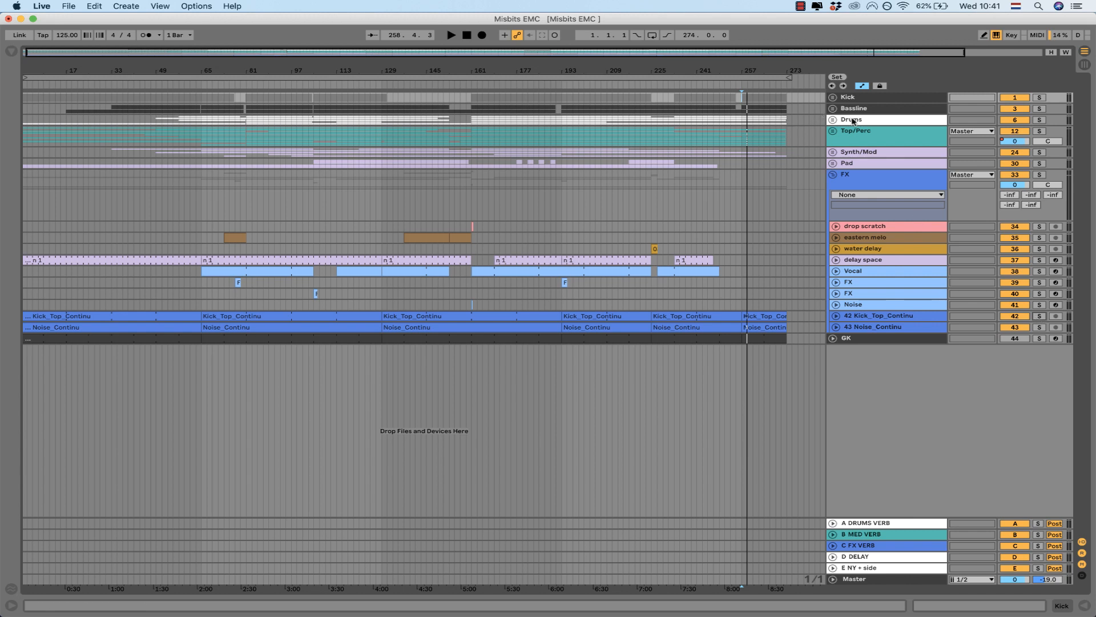
Step: Select the eastern melo clip at bar 137, unfold its track in the FX group and solo it
click(845, 190)
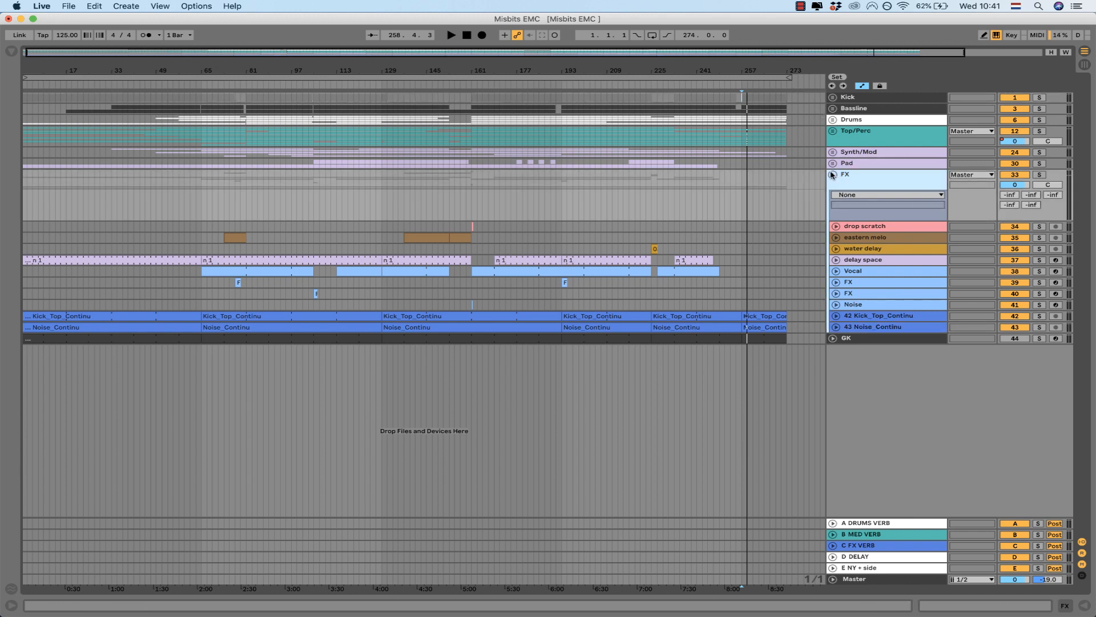
click(424, 239)
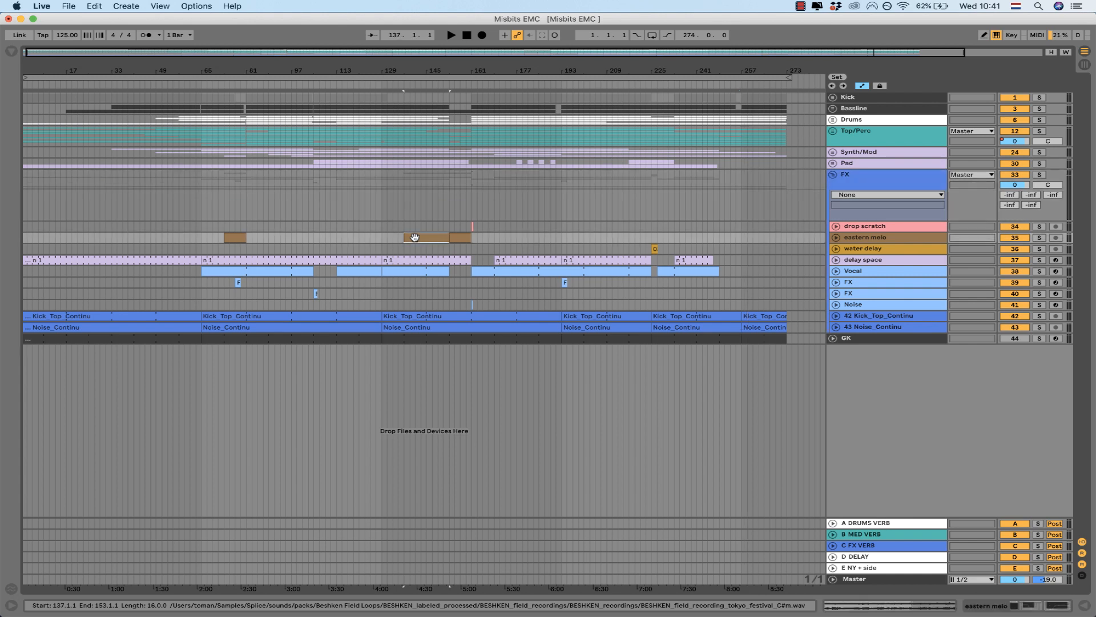
click(834, 237)
click(880, 238)
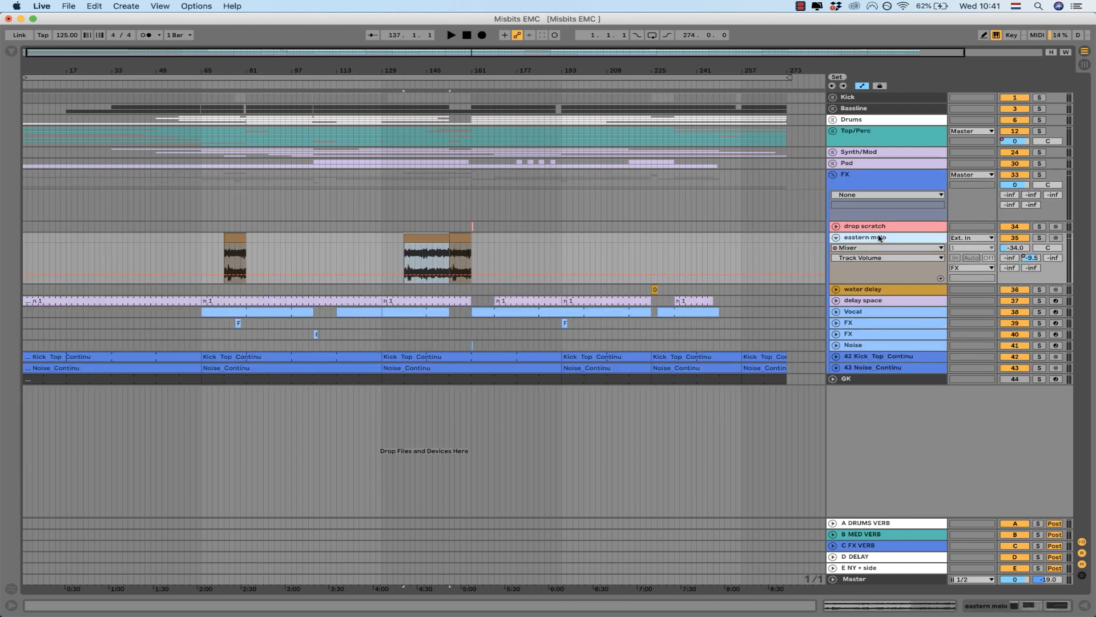
click(1040, 238)
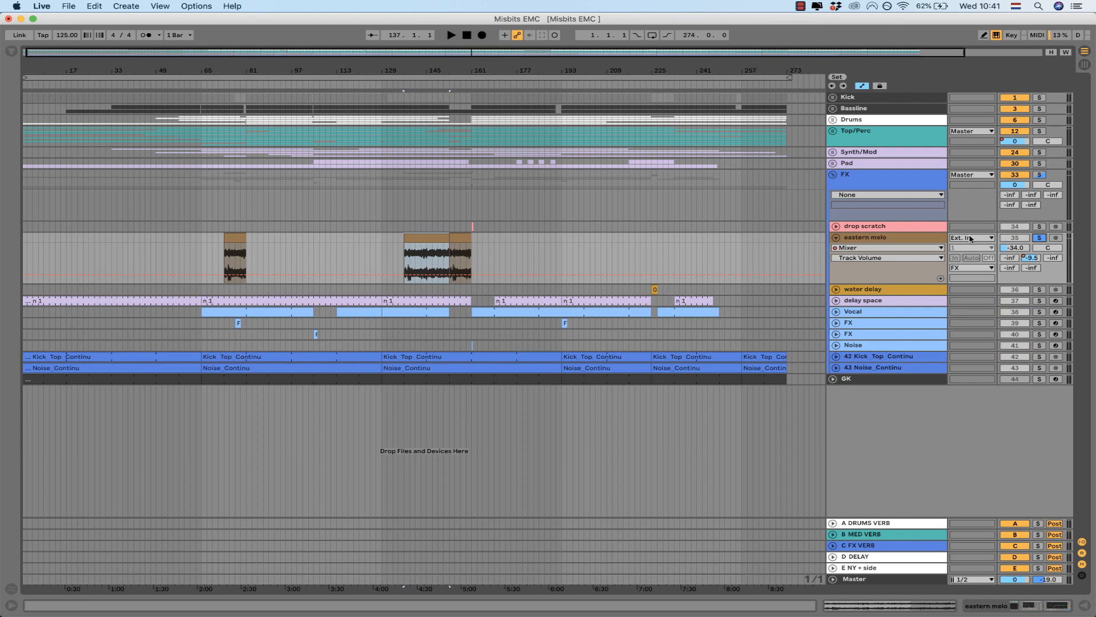
Step: Show the eastern melo track's B-MED VERB send automation and play the soloed track from bar 145
drag(374, 70, 374, 114)
click(510, 255)
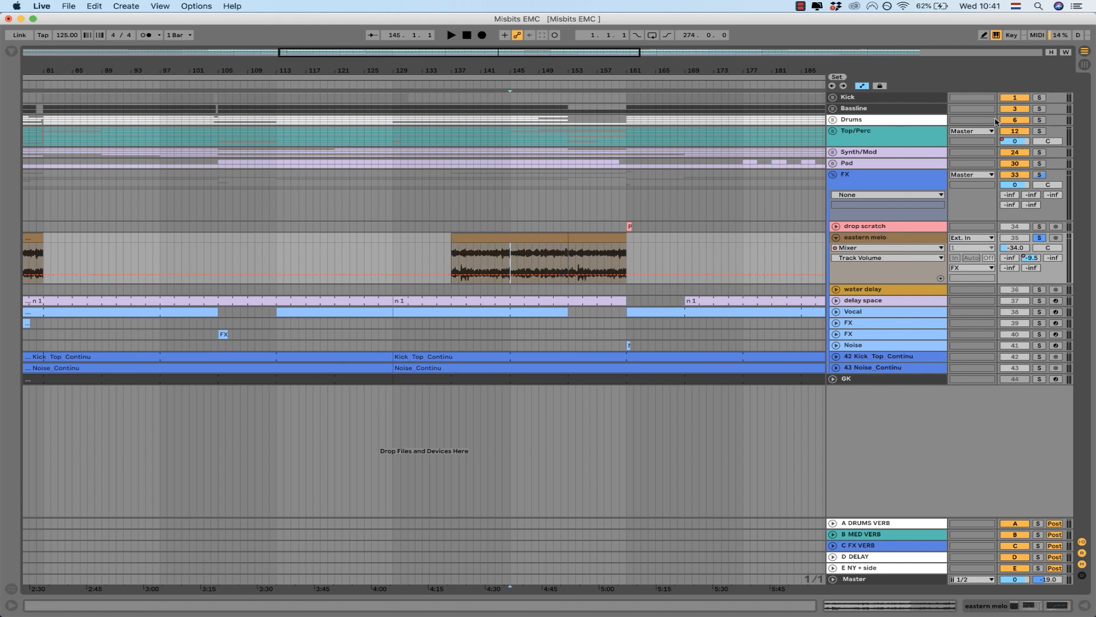
click(883, 240)
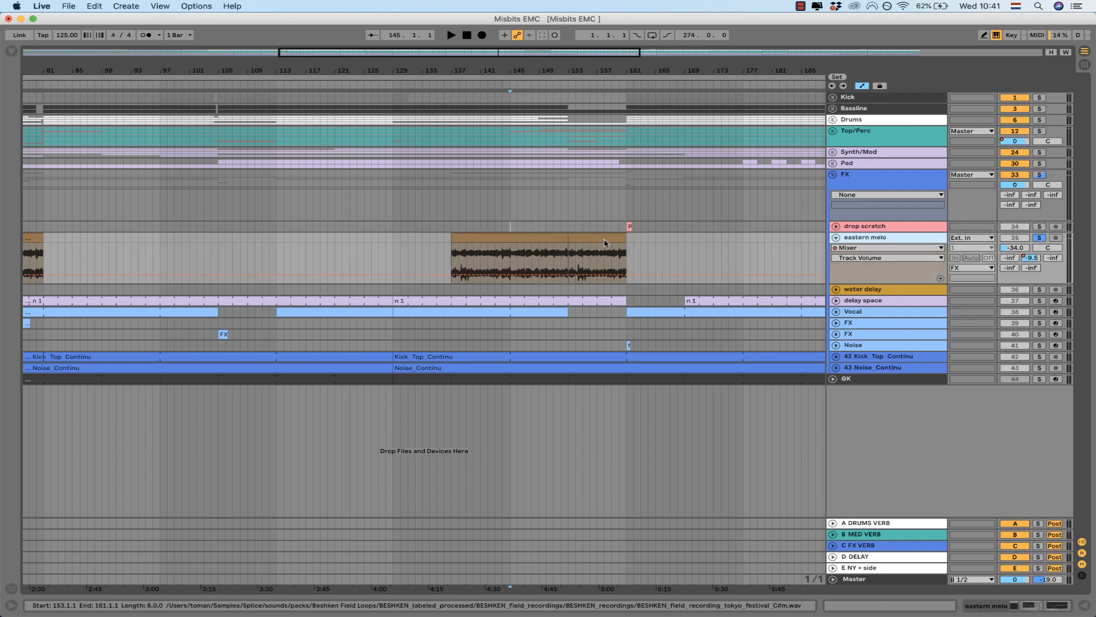
click(884, 258)
click(857, 310)
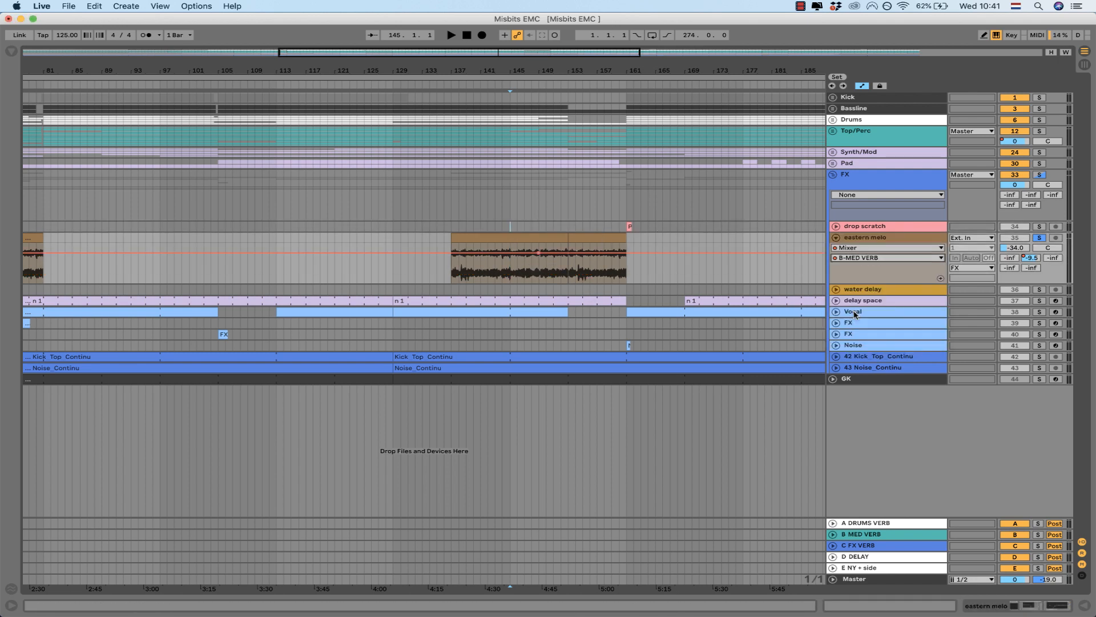
key(space)
Step: Show the eastern melo track's devices and bypass Godfazer and Auto Filter
click(890, 241)
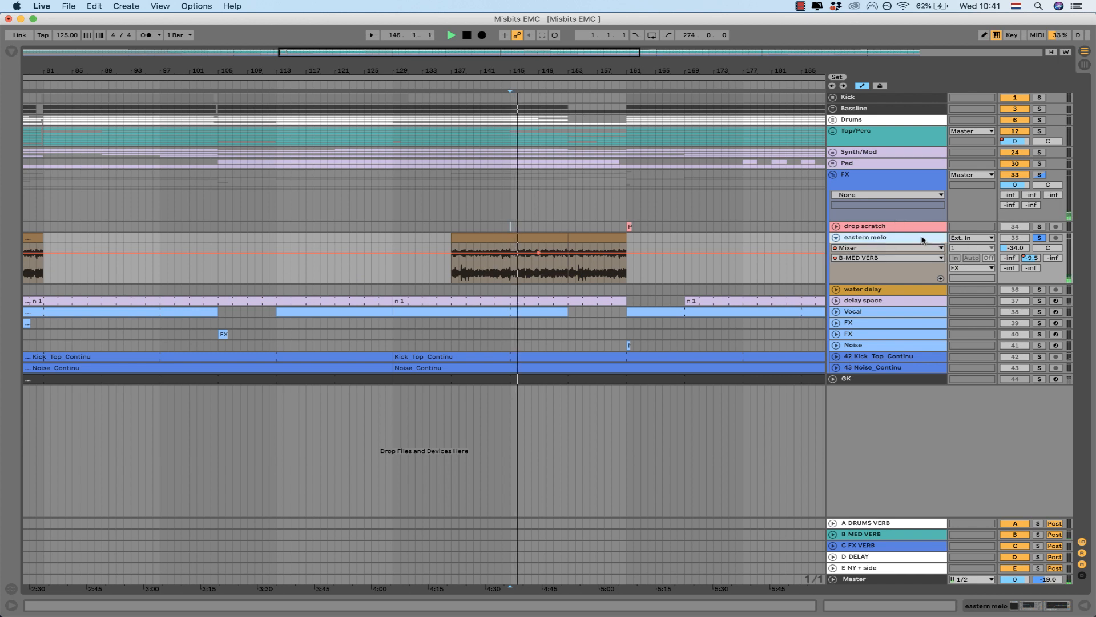
double_click(891, 238)
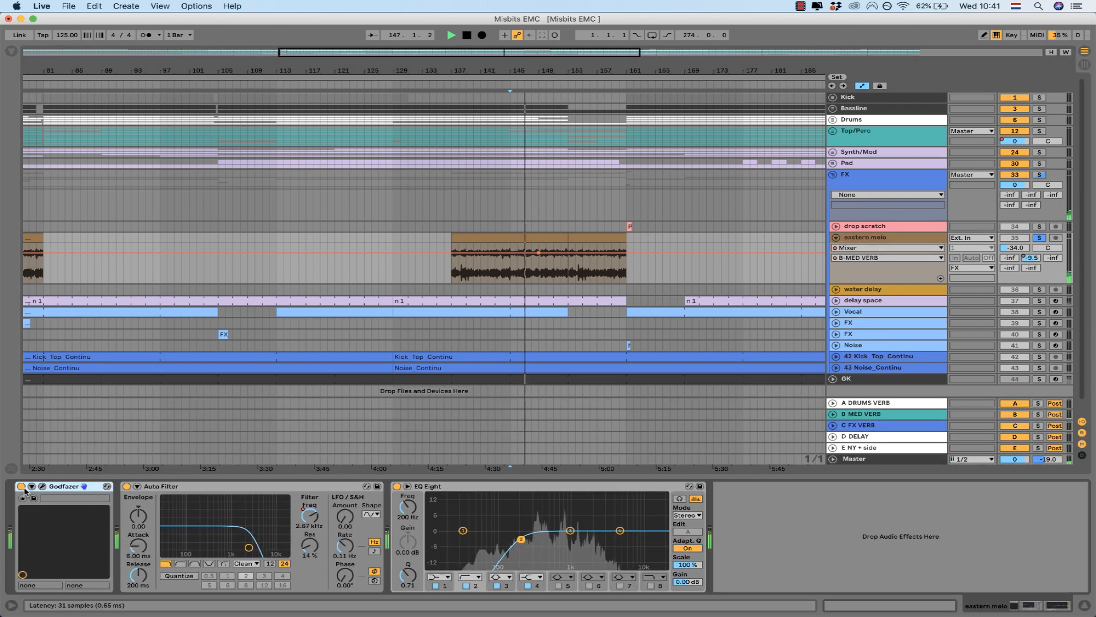
click(126, 487)
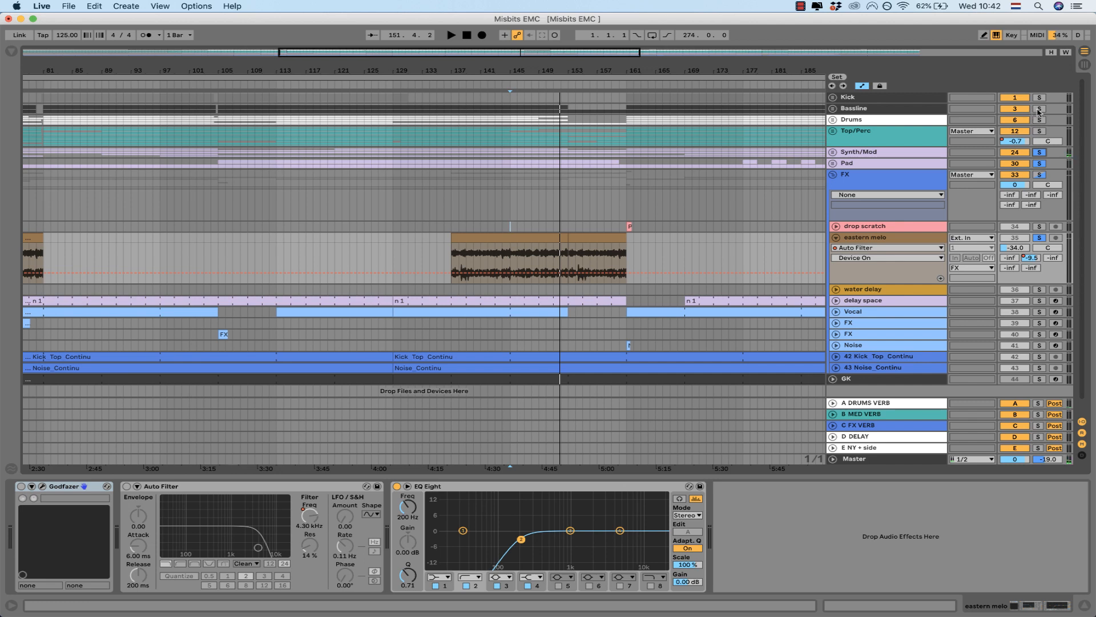
Step: Play the eastern melo clip from bar 137 with the bassline, synth and pad, and switch Godfazer and Auto Filter back on
click(526, 239)
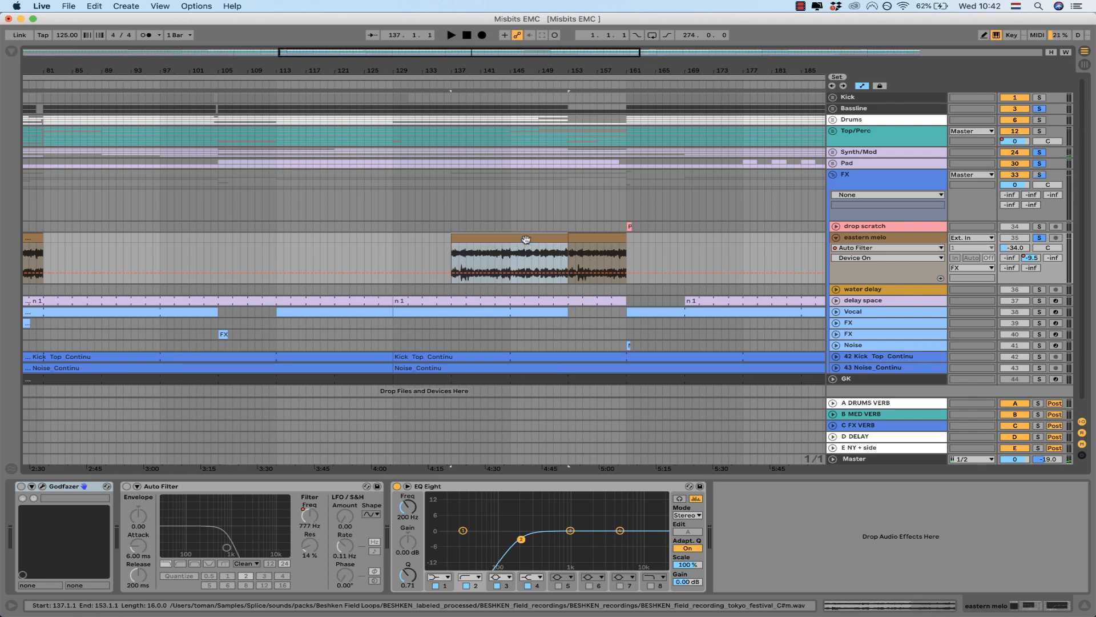
key(space)
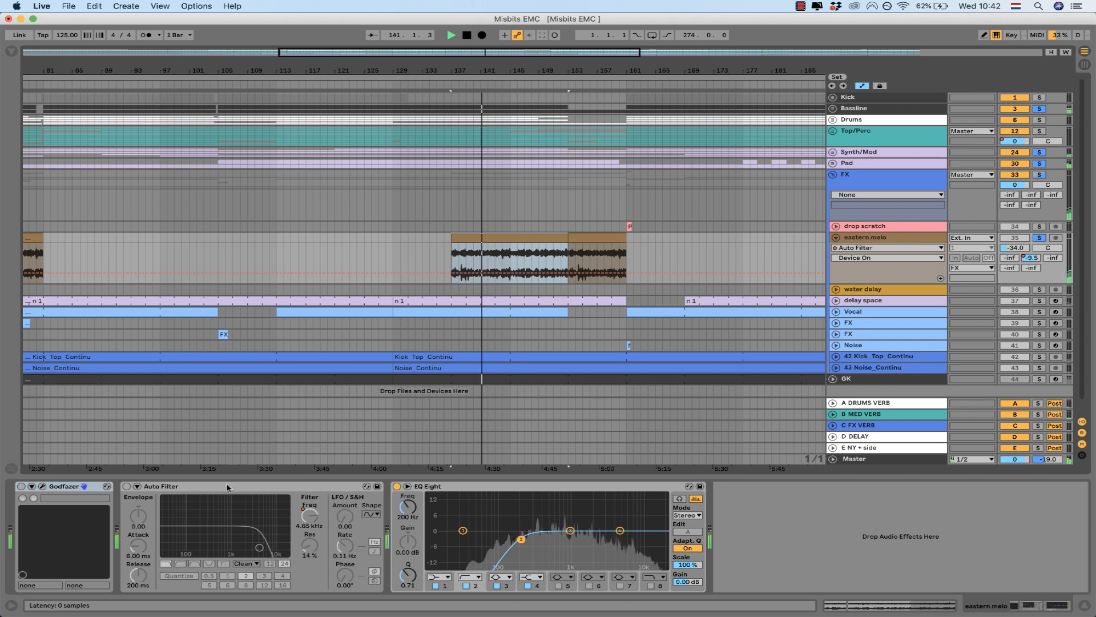
click(21, 485)
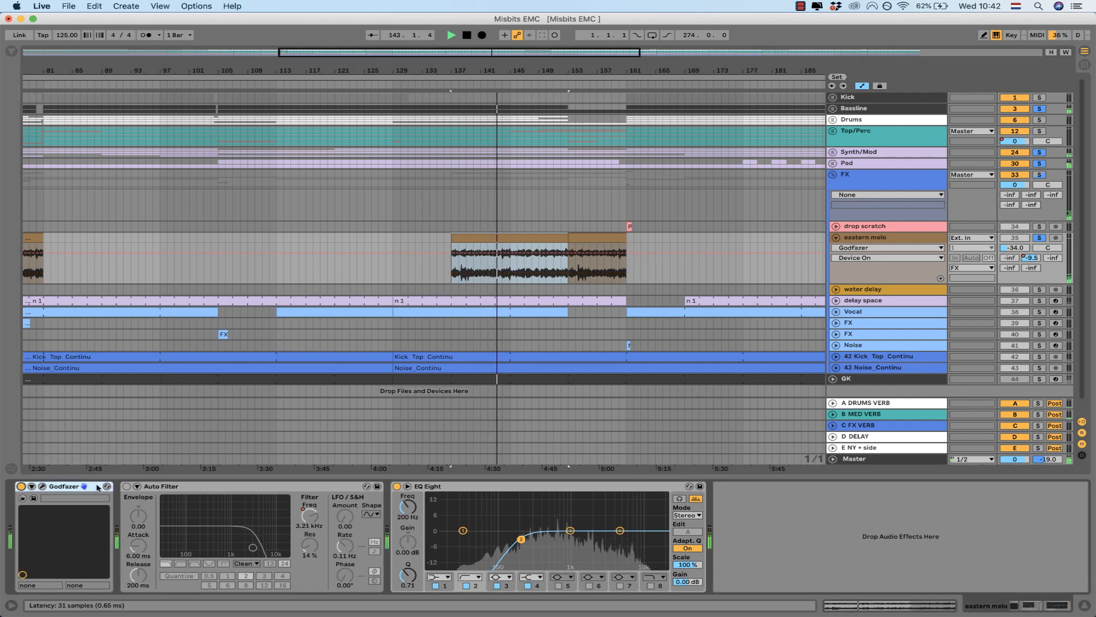
click(126, 487)
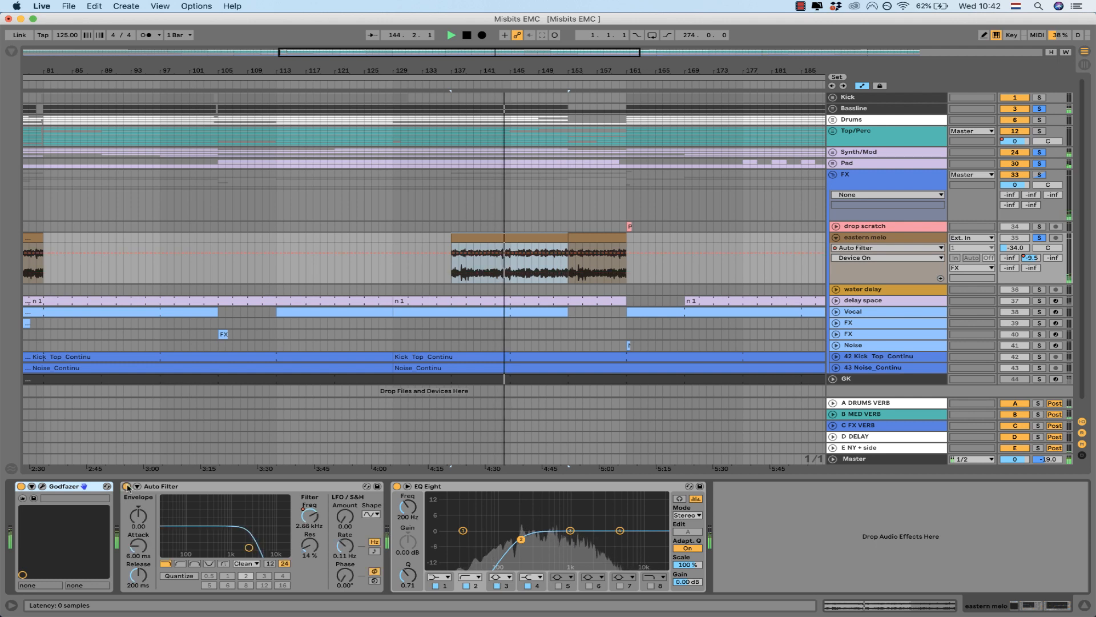
Step: Display the Auto Filter Frequency automation on the eastern melo track
click(862, 258)
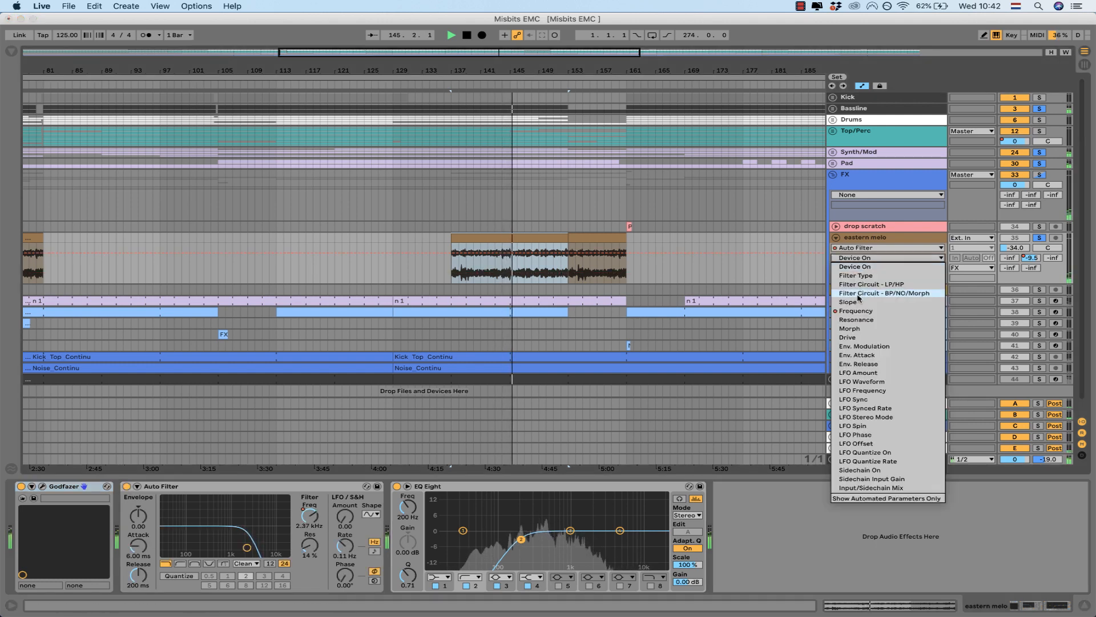
click(849, 318)
click(862, 258)
click(863, 291)
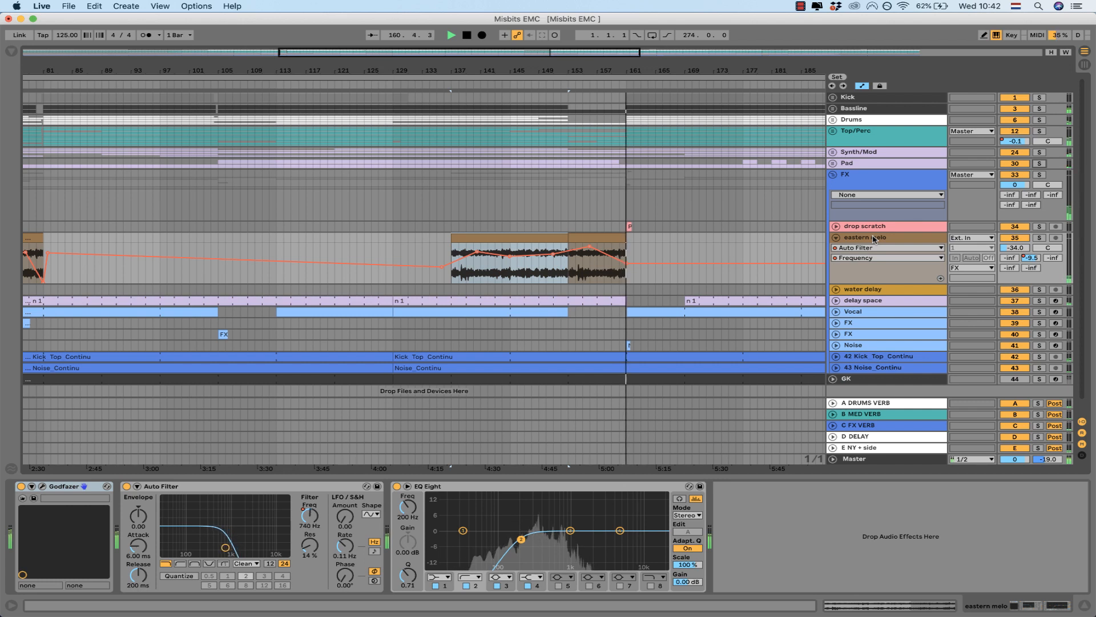
Step: Fold the eastern melo track and the FX group, select the Kick track and stop playback
click(836, 239)
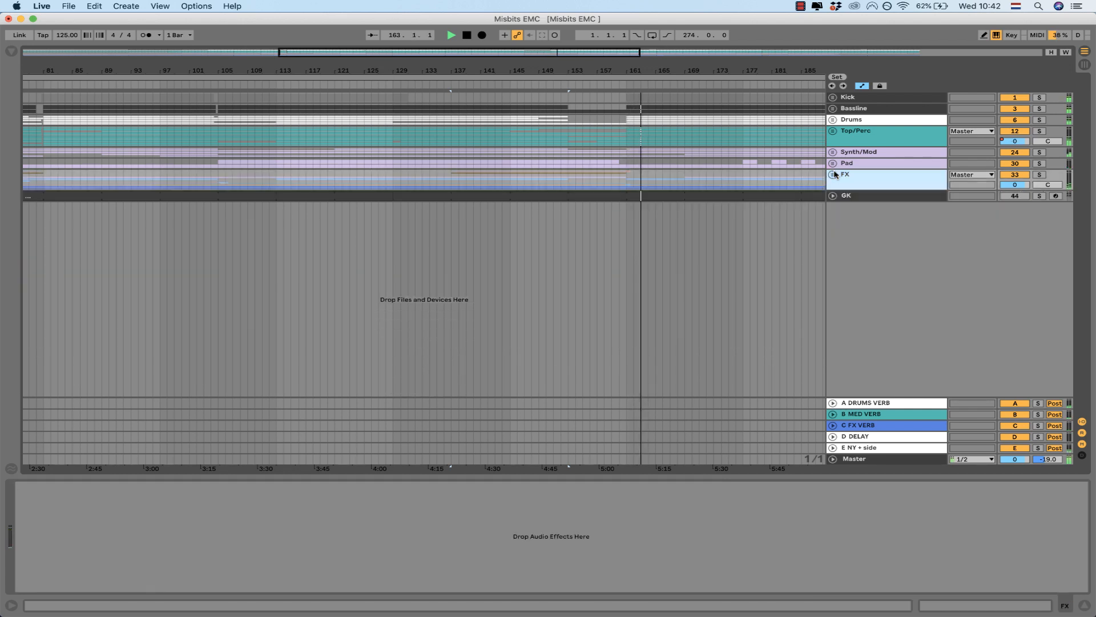
click(832, 174)
click(851, 98)
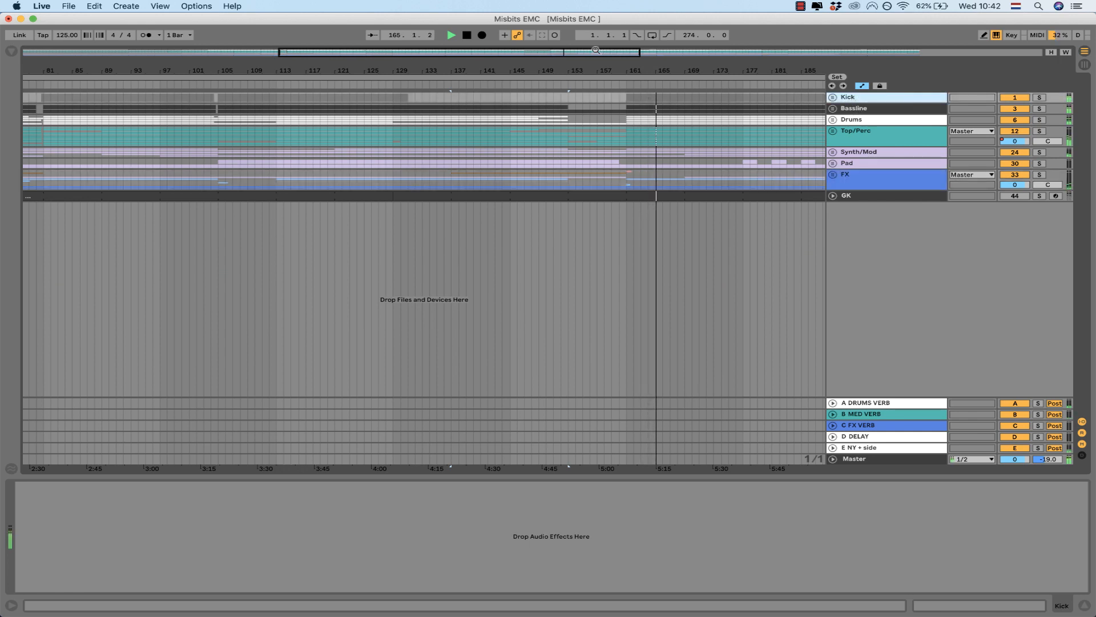
click(725, 85)
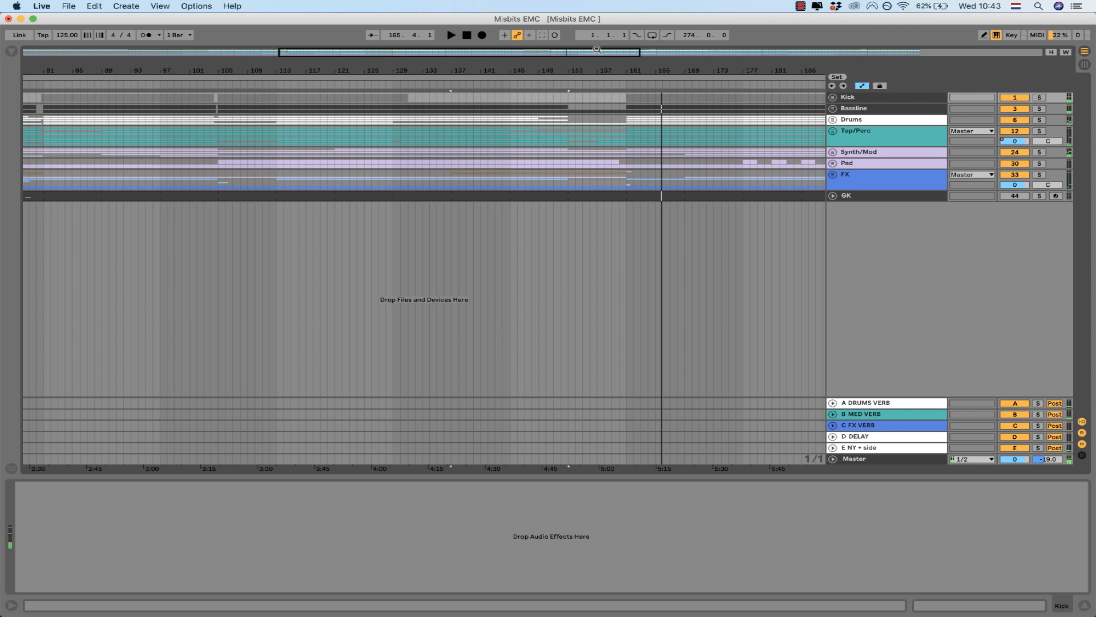
Step: Show the A DRUMS VERB return's devices, solo the return and play it from bar 137
click(916, 405)
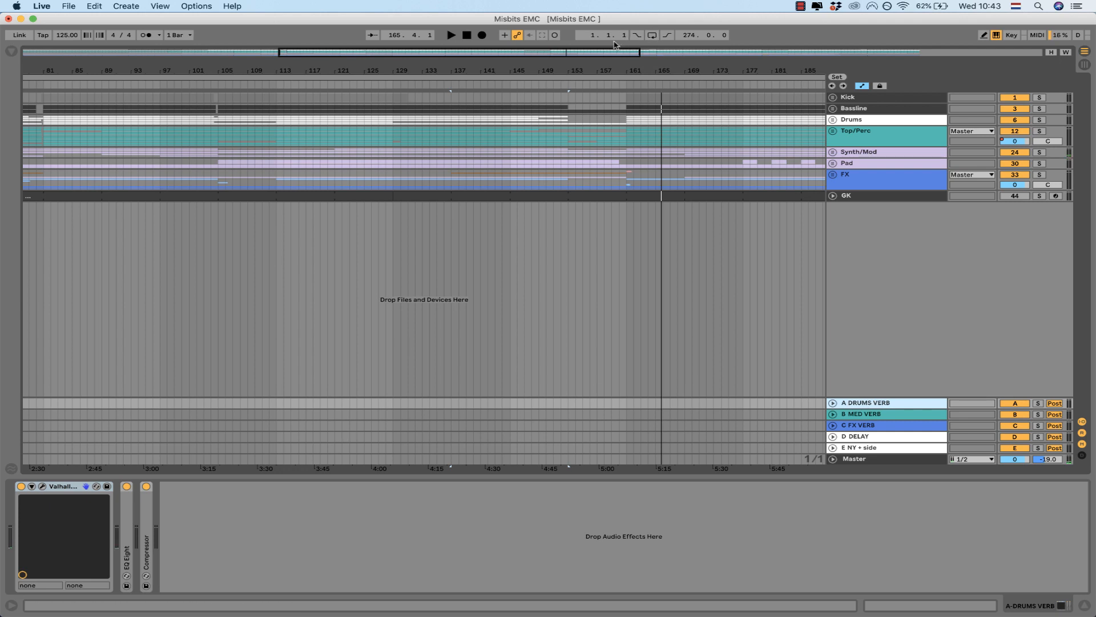
scroll(625, 47, right, 5)
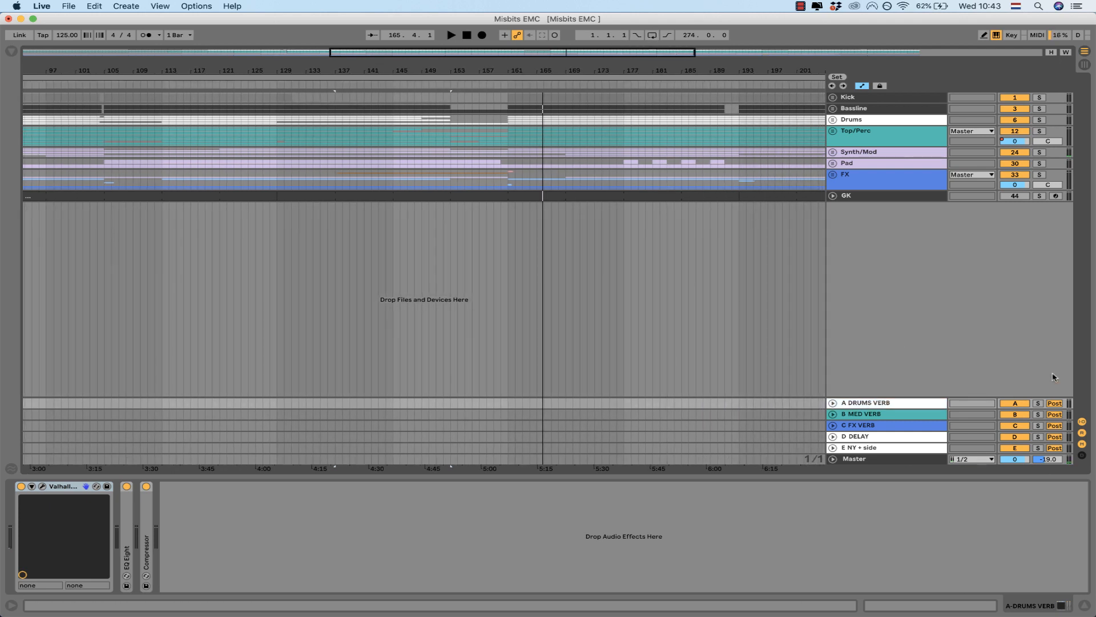
click(1038, 403)
key(space)
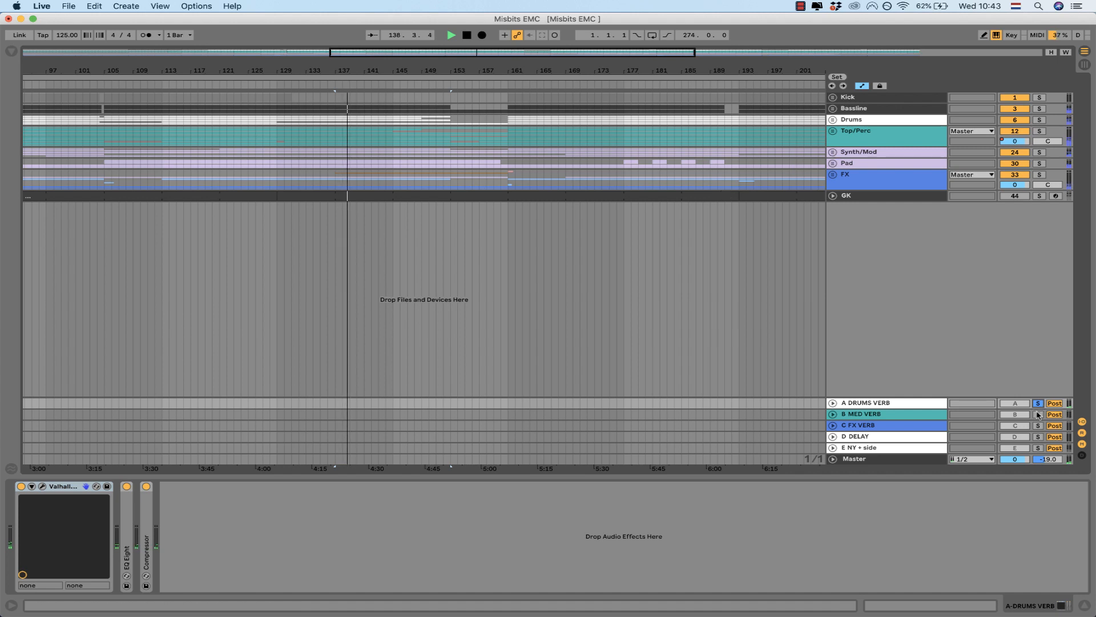
click(867, 403)
key(space)
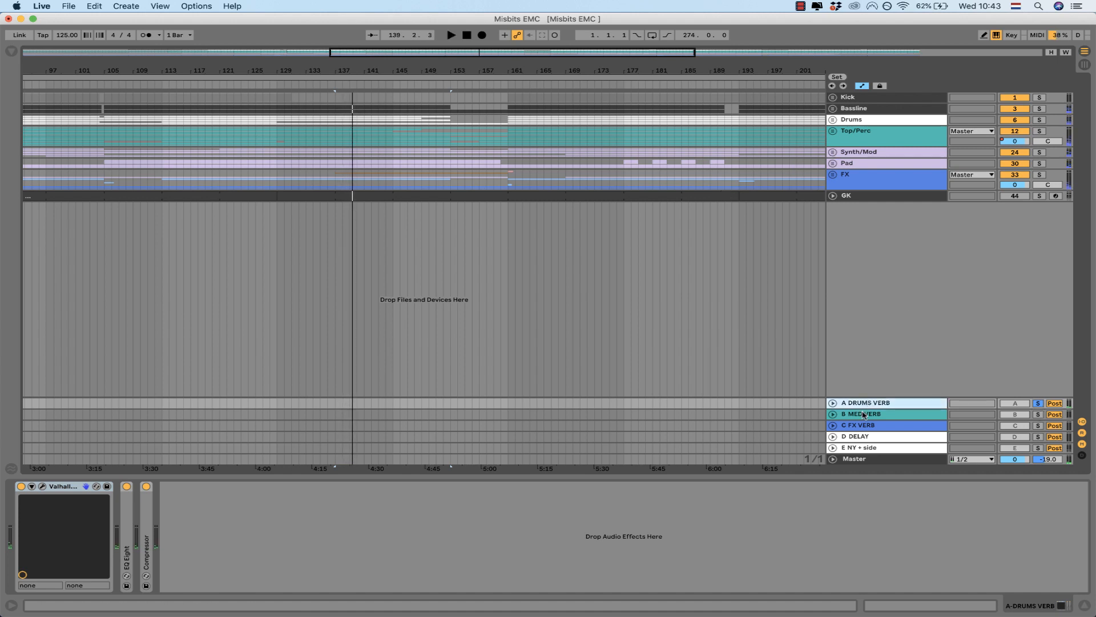
Step: Compare the device chains of the A DRUMS VERB and B MED VERB returns in the mixer and arrangement
click(864, 415)
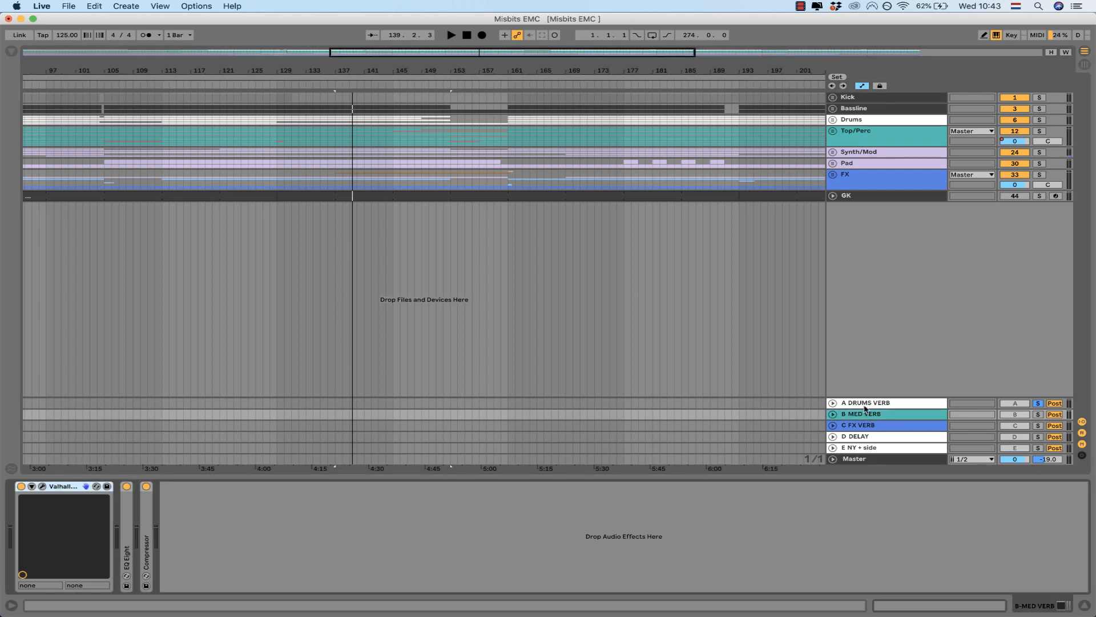
key(Tab)
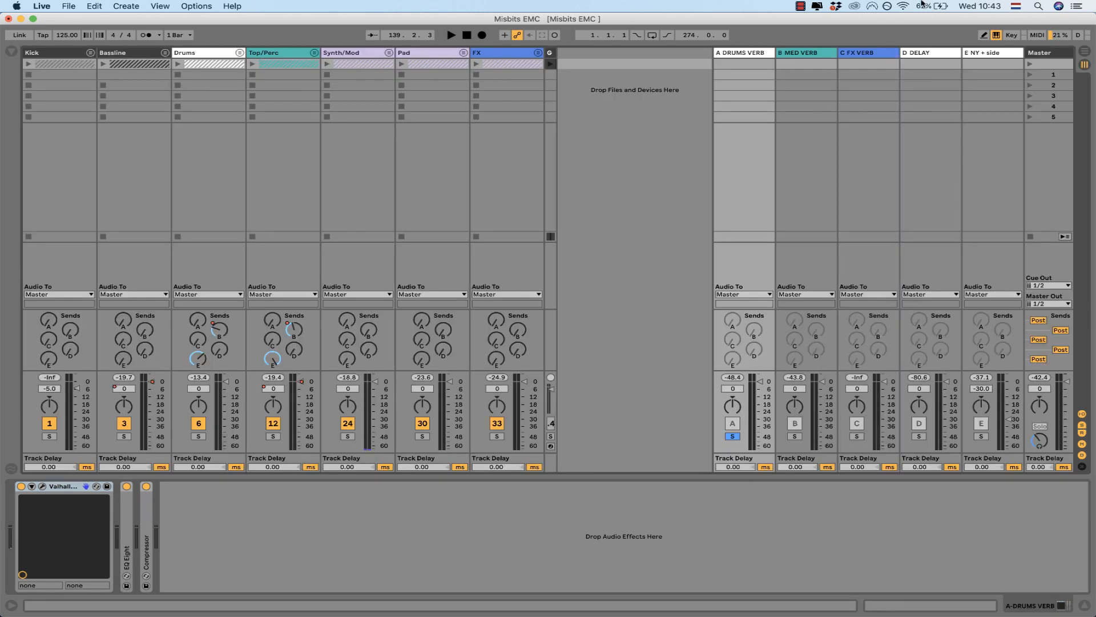
click(810, 53)
click(754, 57)
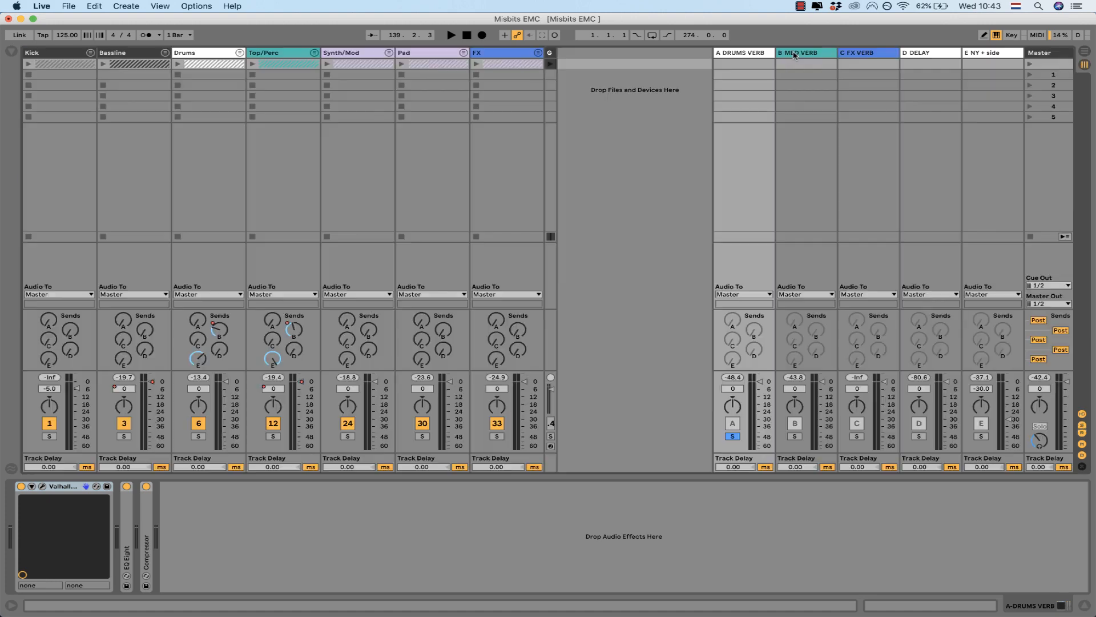
click(794, 53)
key(Tab)
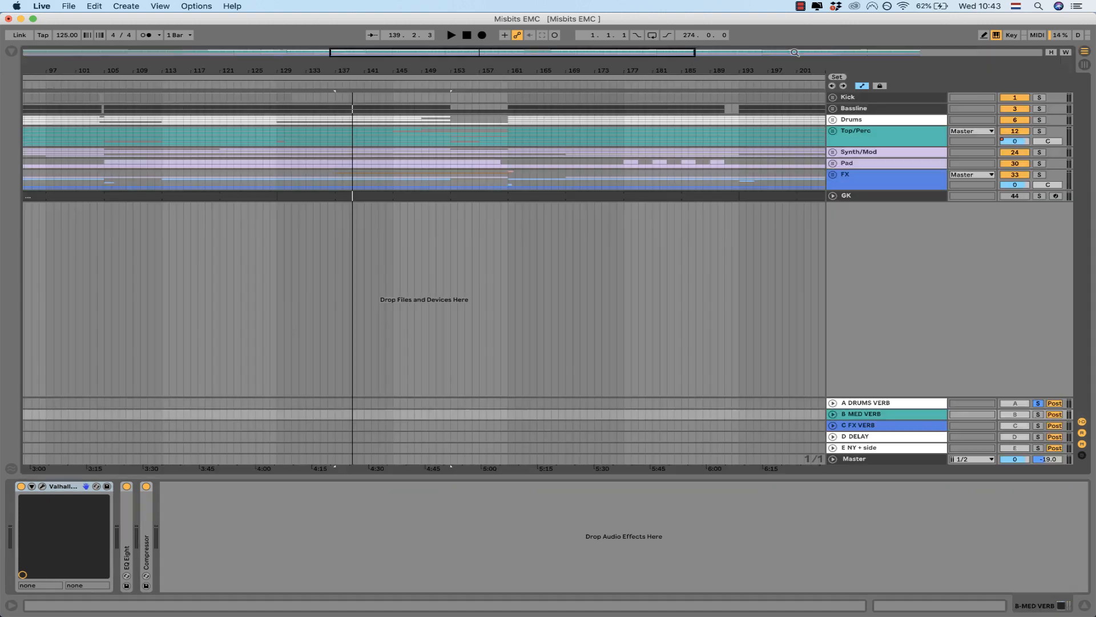
click(881, 404)
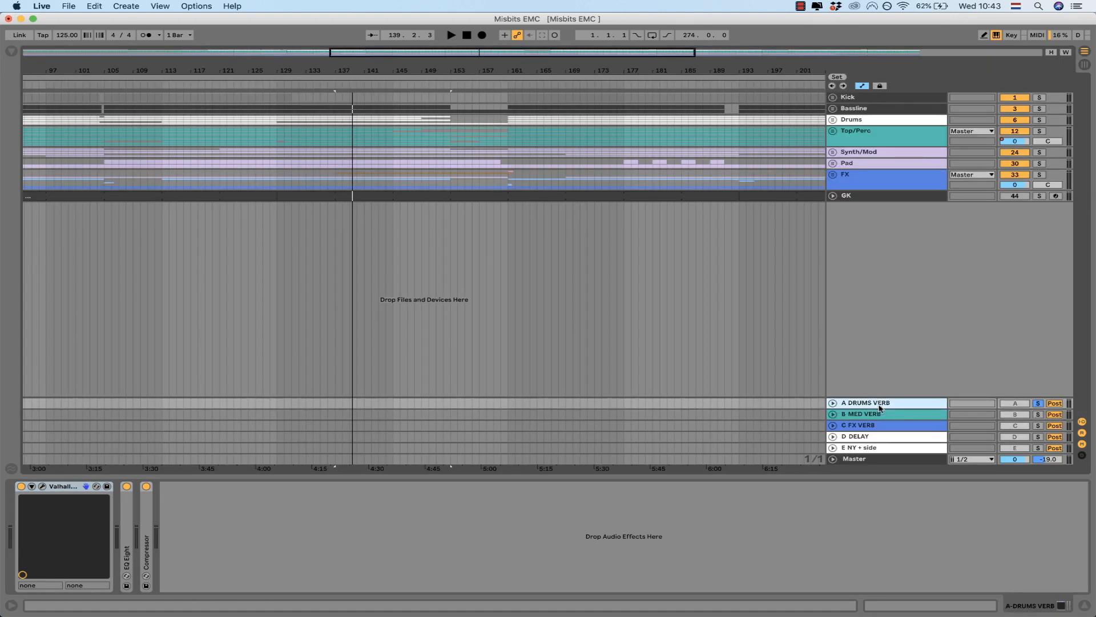
click(900, 416)
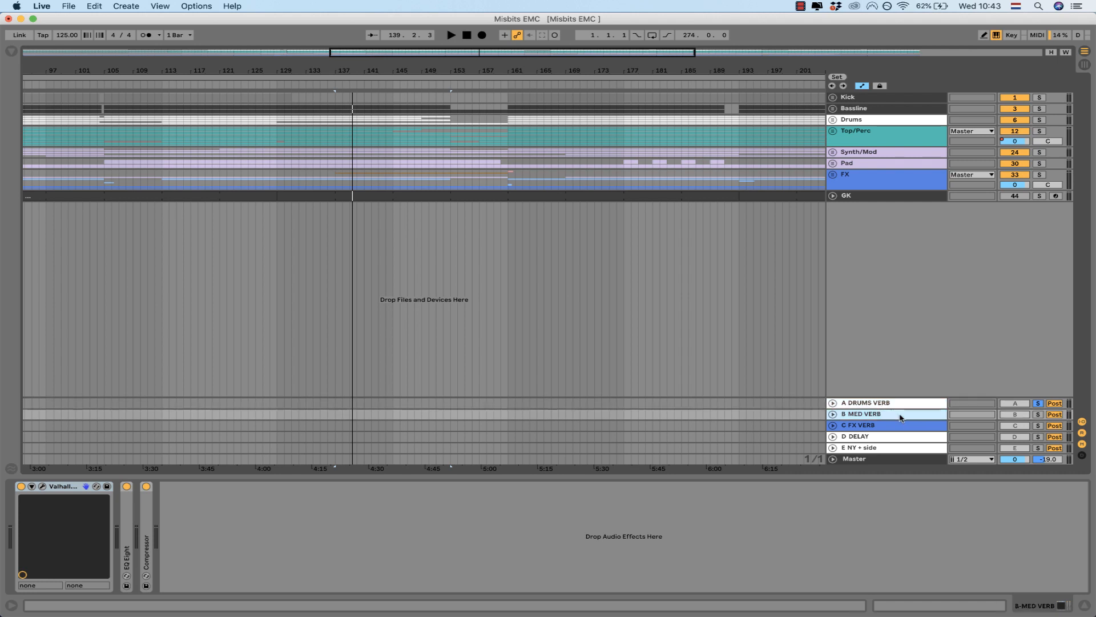
Step: Play from bar 137 with B MED VERB soloed, switching the solo to A DRUMS VERB and back for comparison
click(1038, 415)
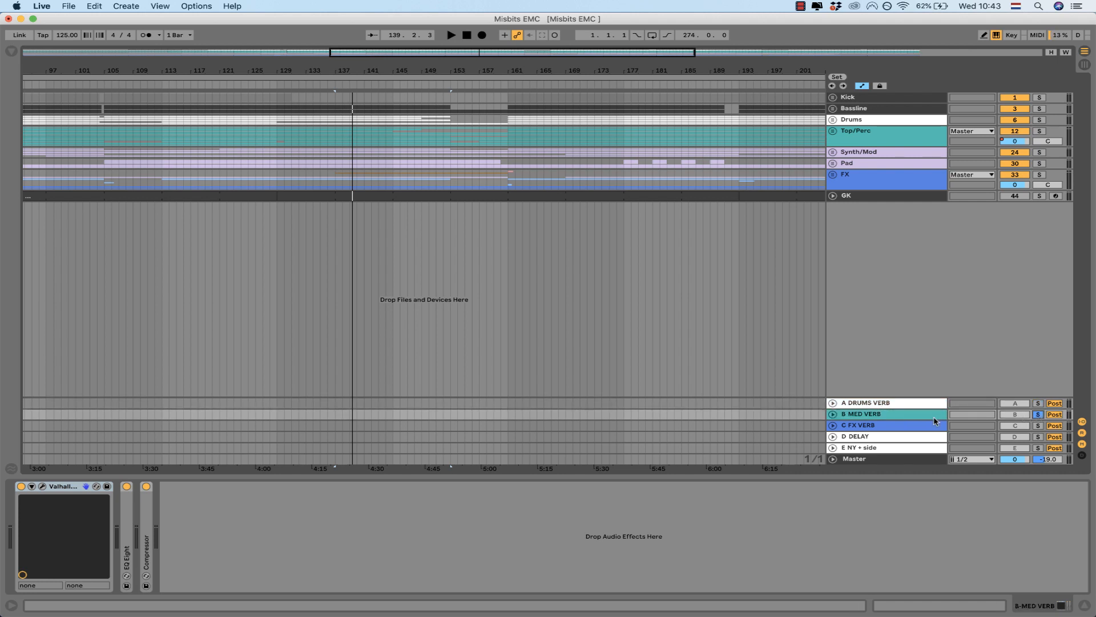
key(space)
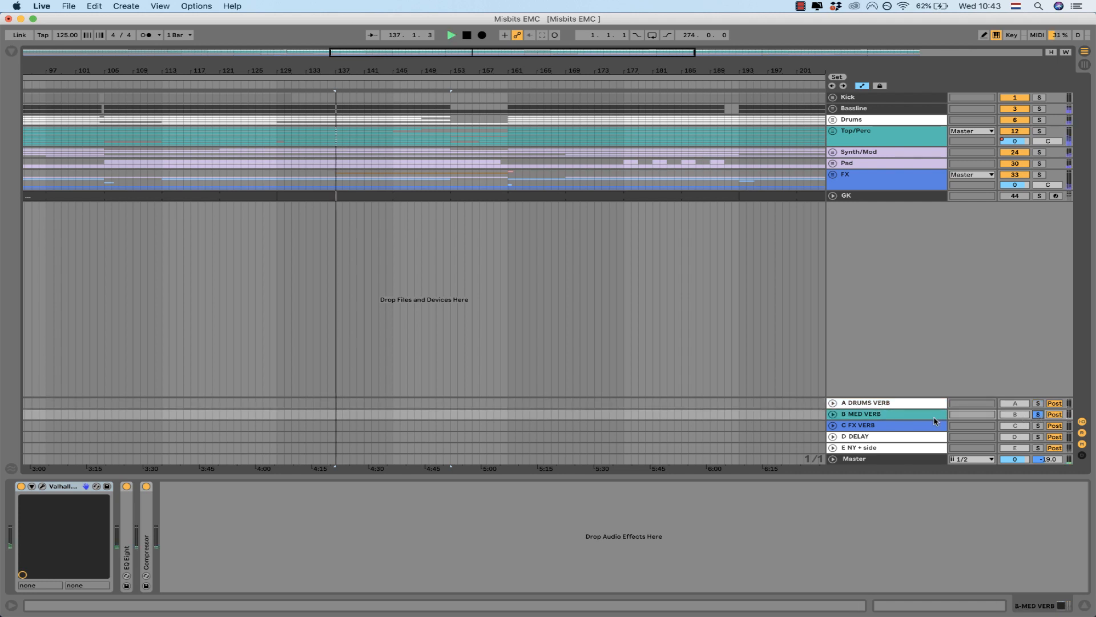
click(1039, 403)
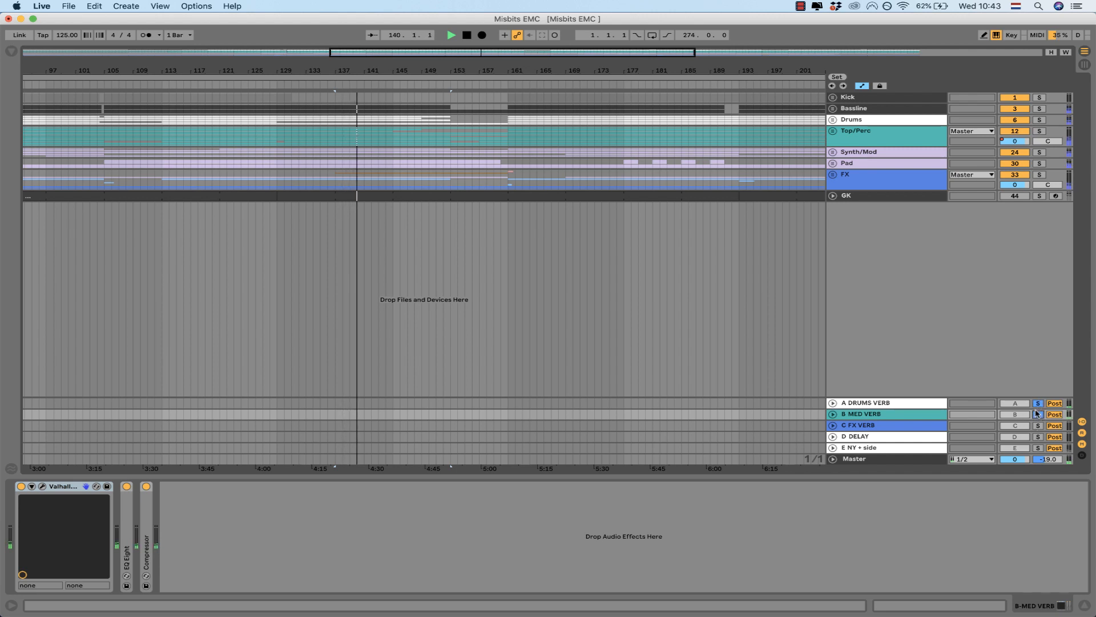
click(1037, 414)
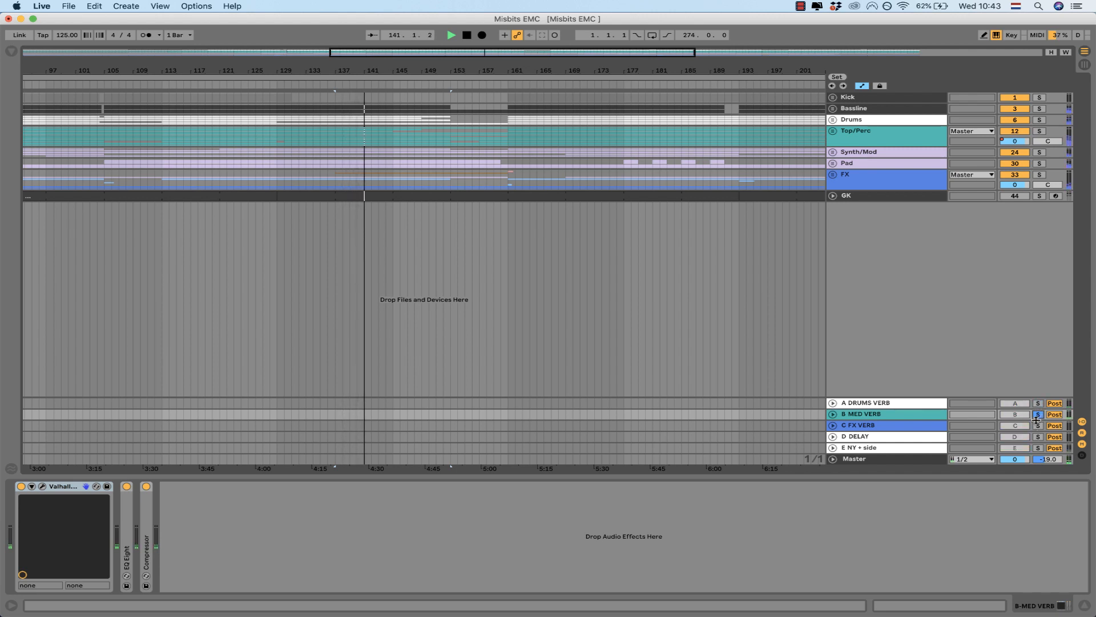
Step: Check the sends and the soloed B MED VERB level in the Session mixer and return to the arrangement
key(Tab)
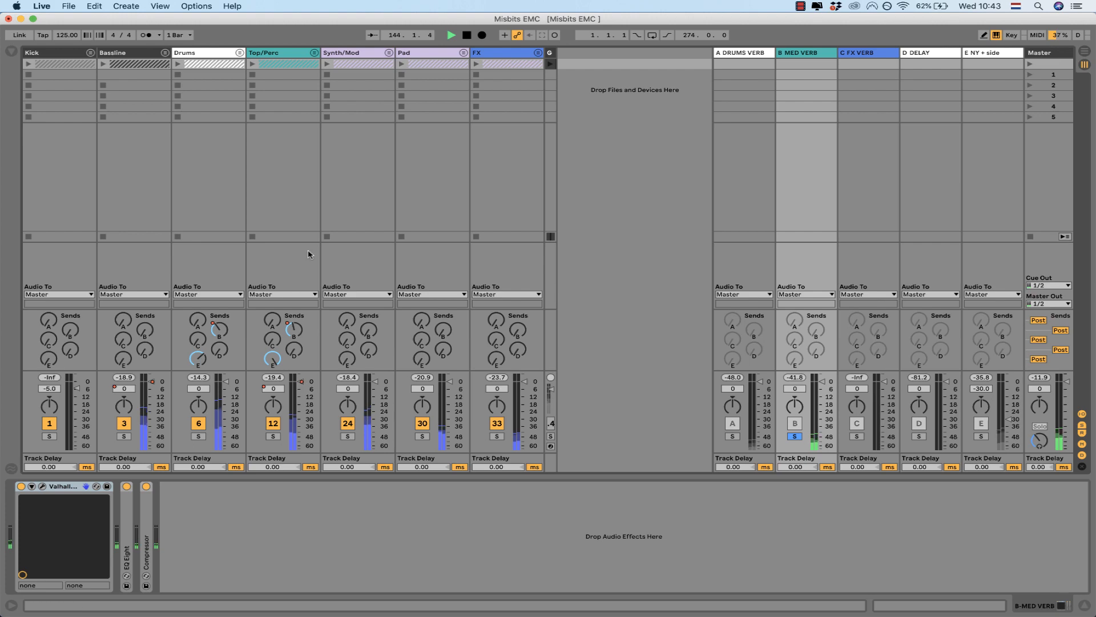
key(Tab)
key(Tab)
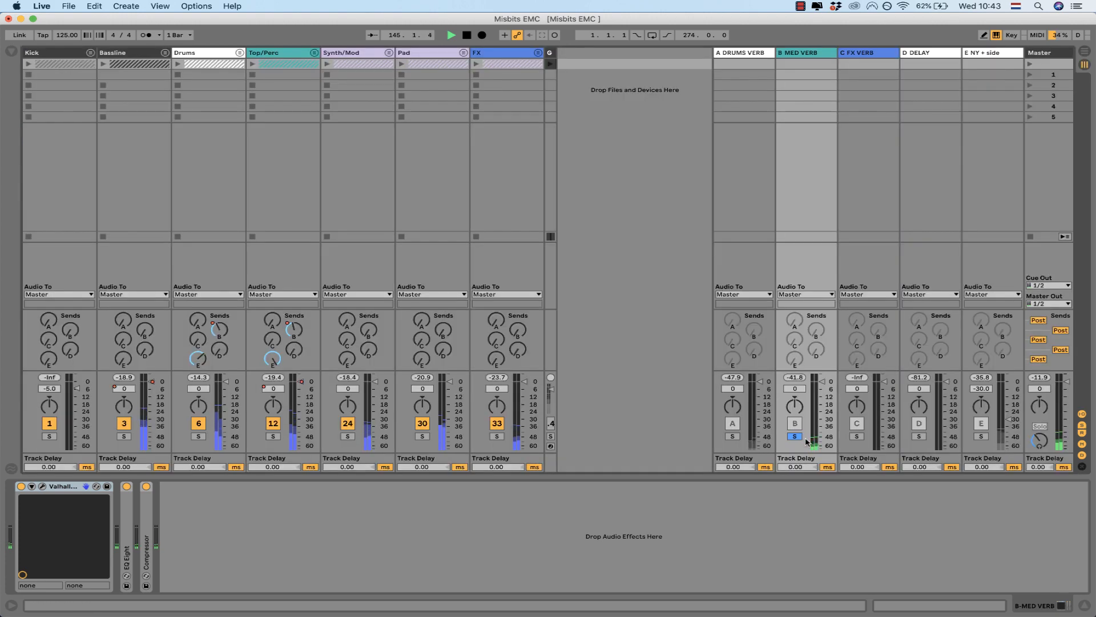
key(Tab)
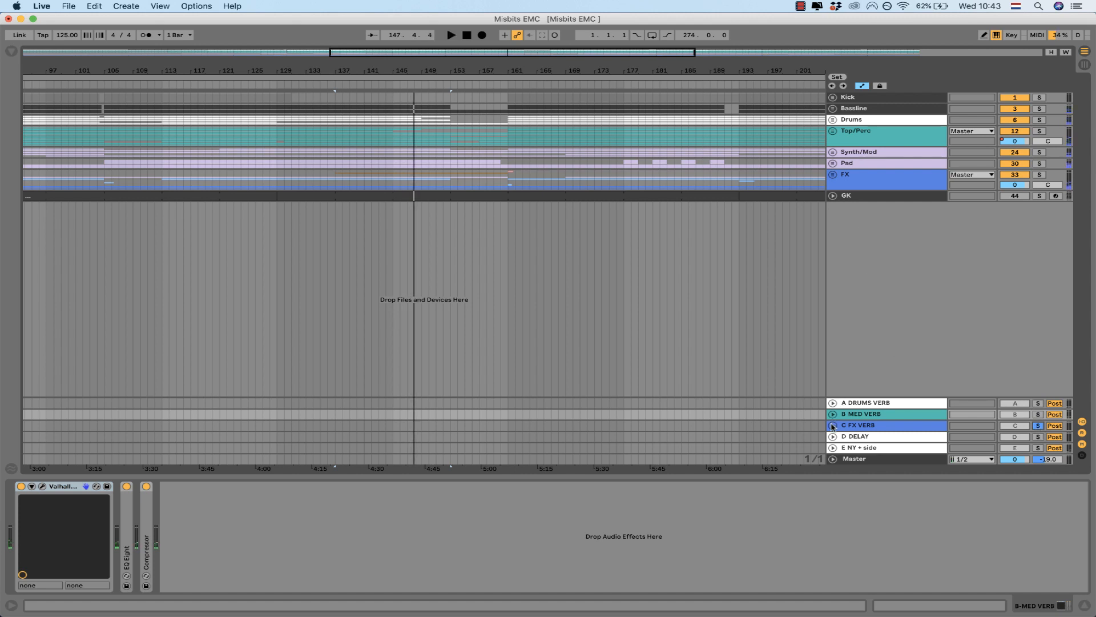
Step: Show the devices on the D DELAY and E NY + side returns, including the parallel Compressor
click(859, 437)
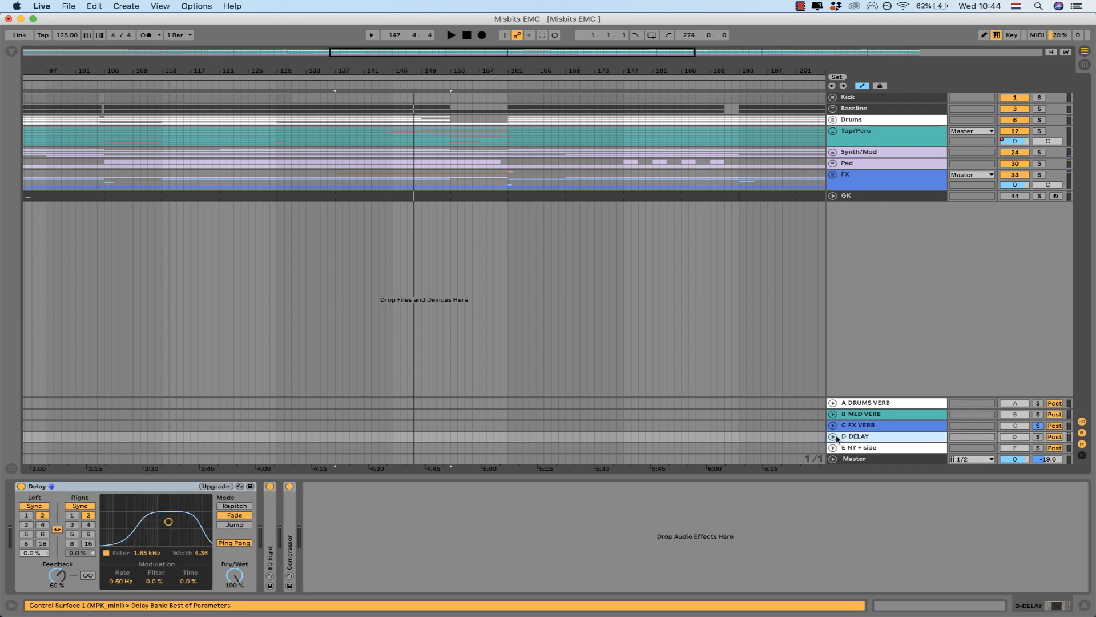
click(860, 449)
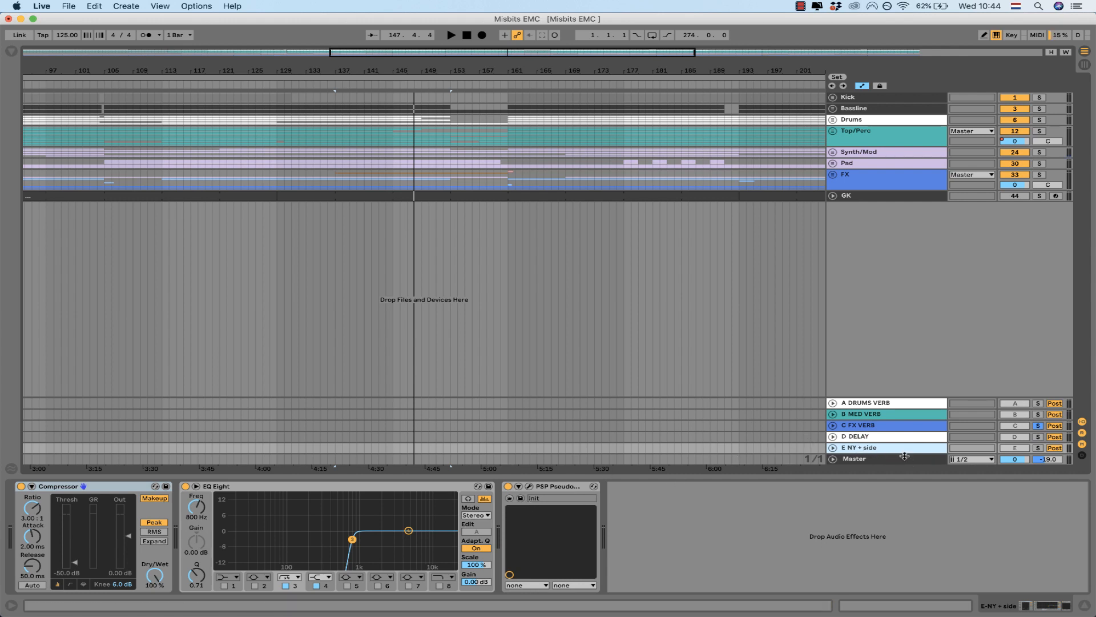
click(74, 486)
Step: Solo the E NY + side return in the Session mixer, play it briefly and return to the arrangement
key(Tab)
click(981, 437)
key(space)
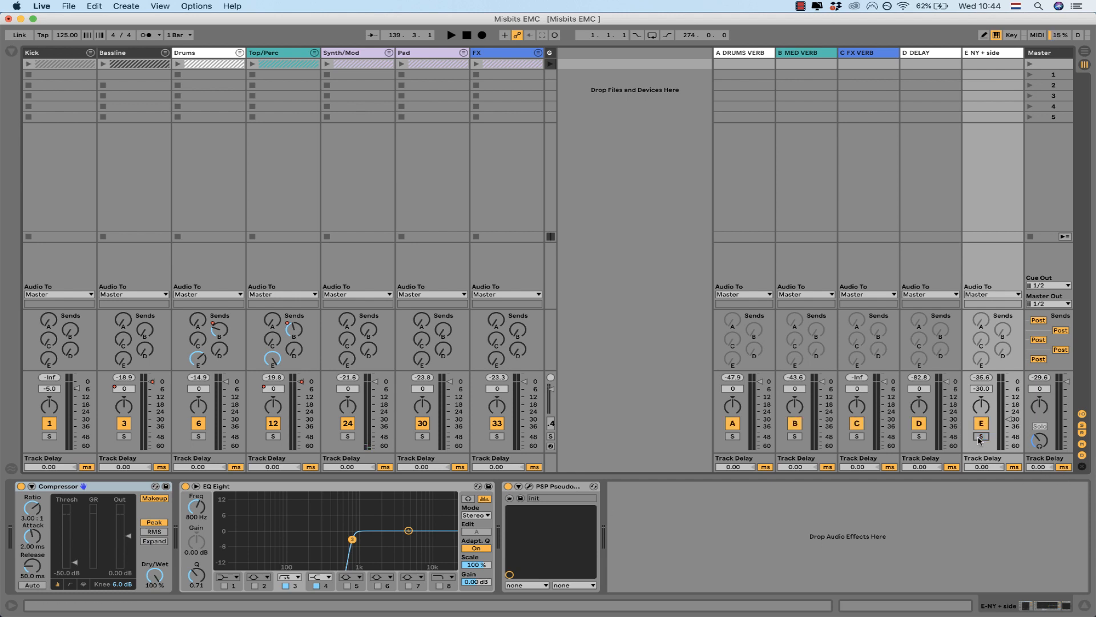
key(Tab)
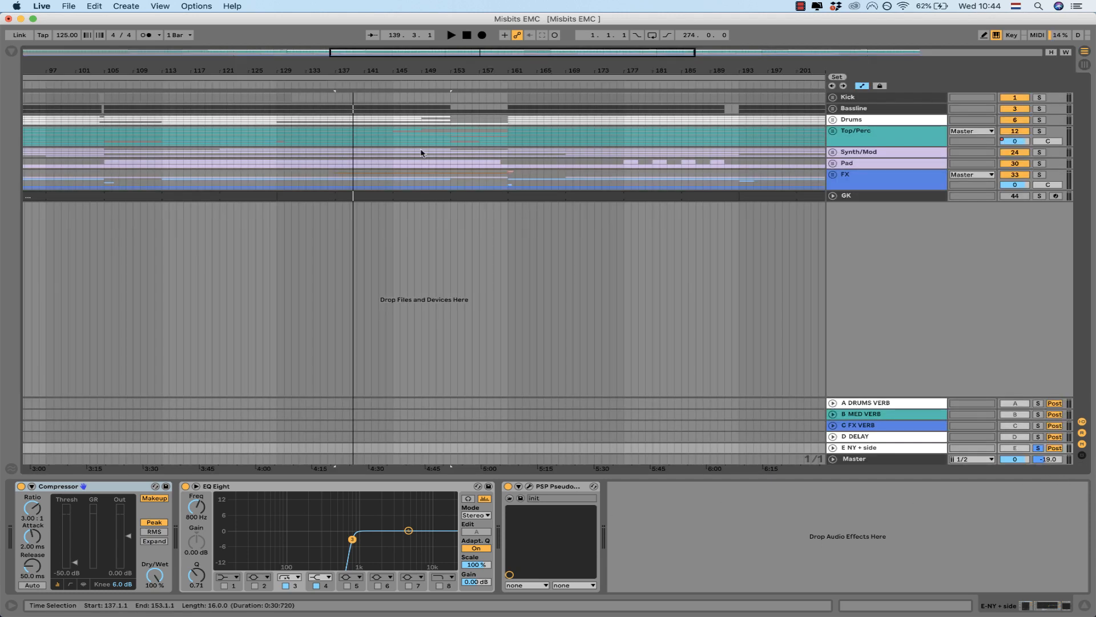
Step: Play from the bassline section just before bar 193, comparing the full mix with the soloed E NY + side return
click(506, 125)
drag(562, 51, 620, 47)
click(581, 108)
key(space)
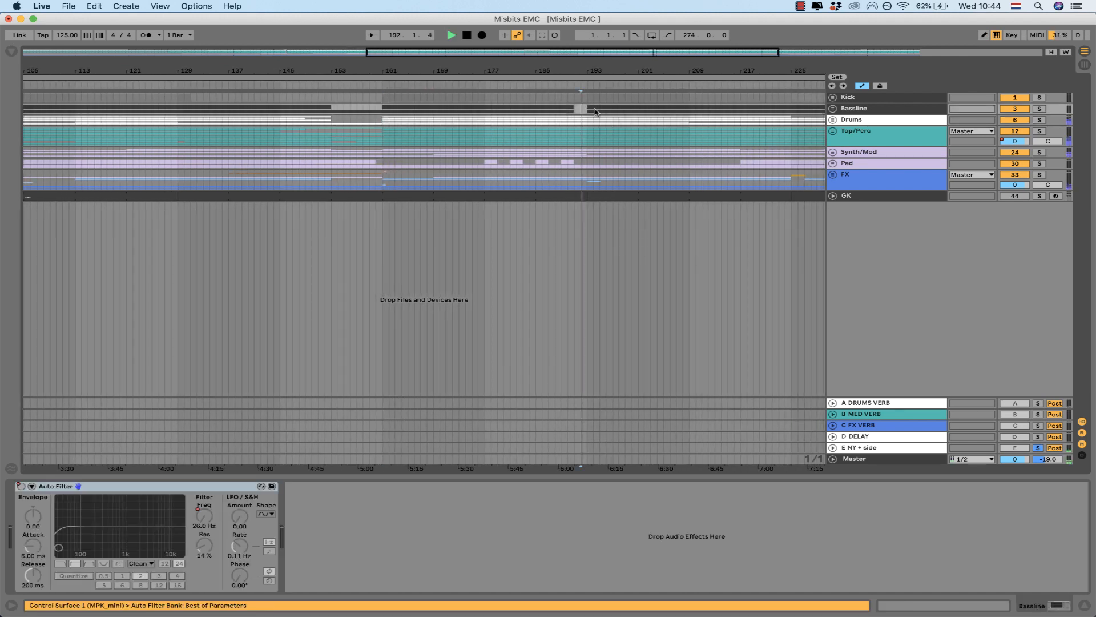
click(1041, 449)
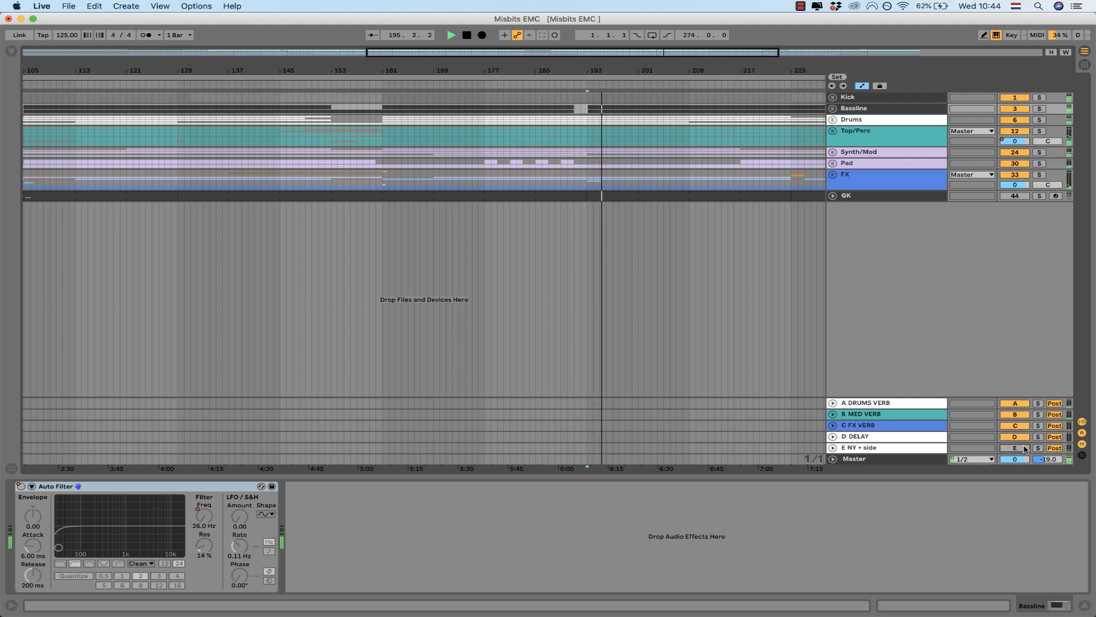
click(1038, 449)
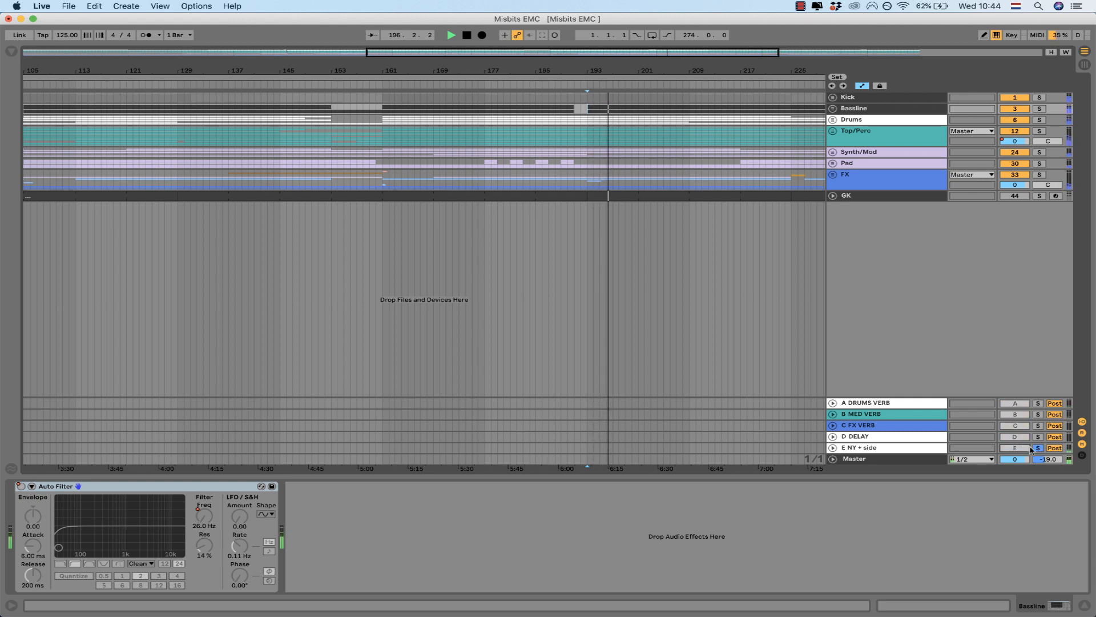
Step: Bypass and re-enable PSP PseudoStereo on the E NY + side return during playback, and turn off the return's solo
click(906, 446)
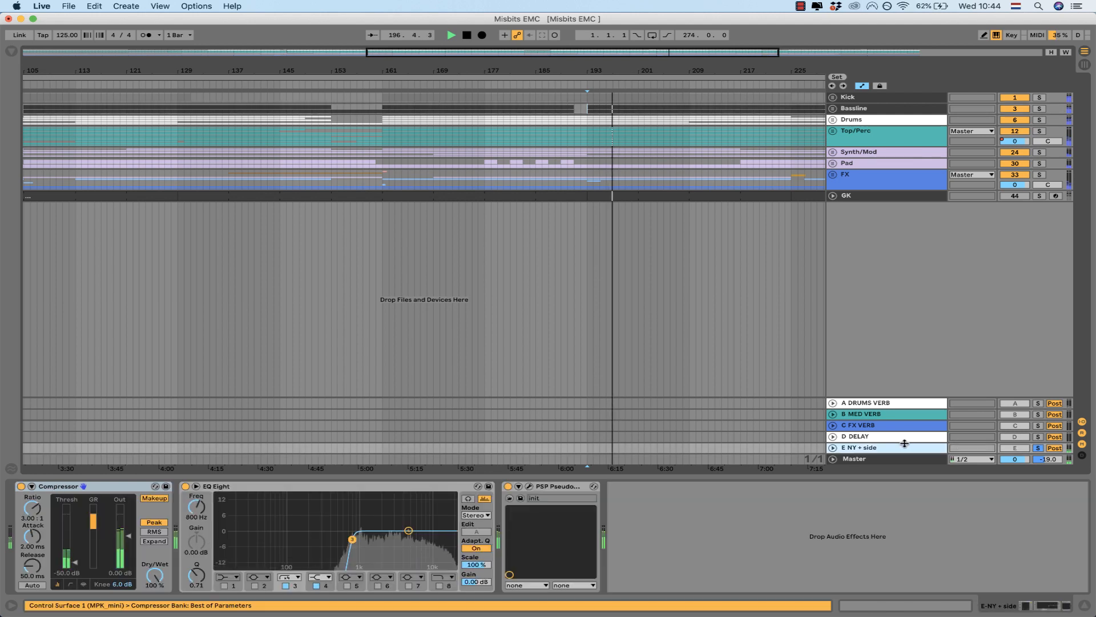
click(508, 487)
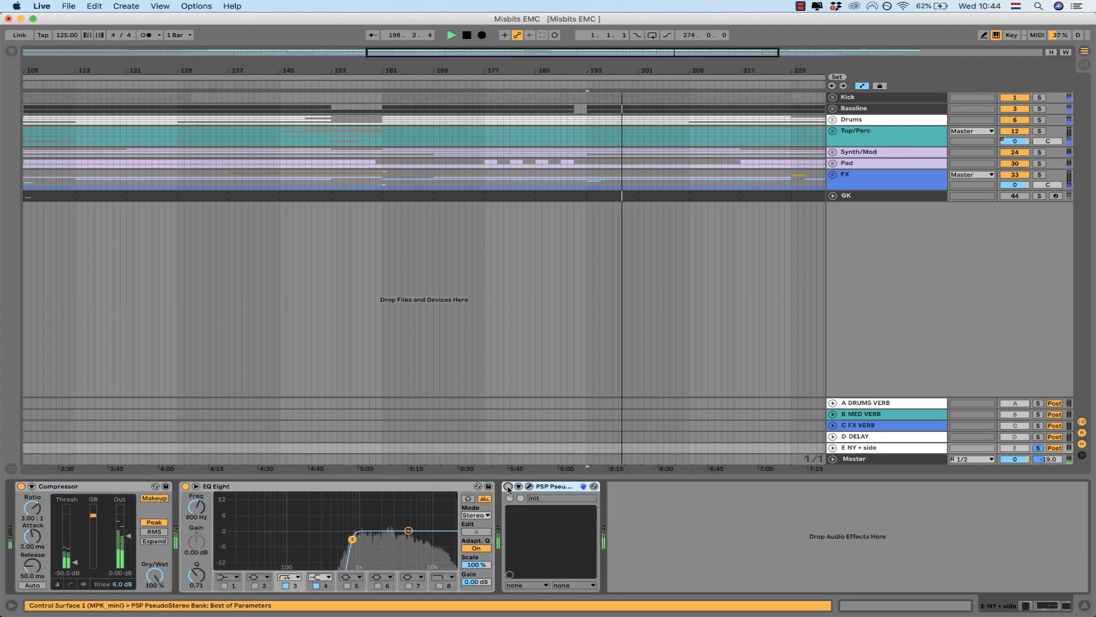
click(508, 487)
click(1038, 449)
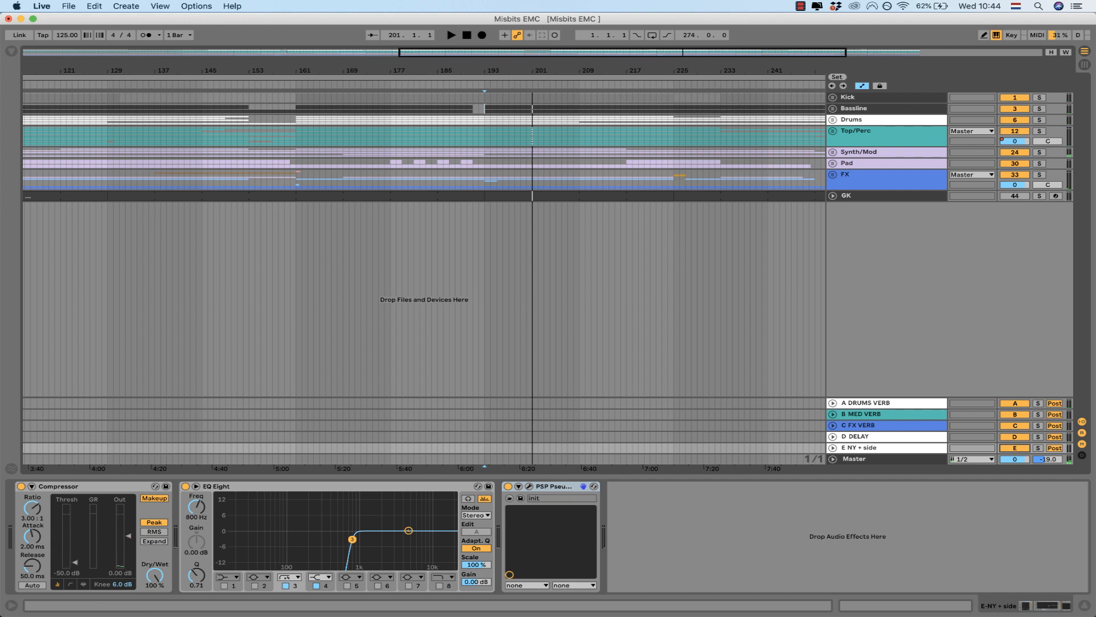
Step: Show the Toman Stereo Rack and Utility on the Master track and bypass Utility
drag(581, 53, 651, 54)
click(851, 98)
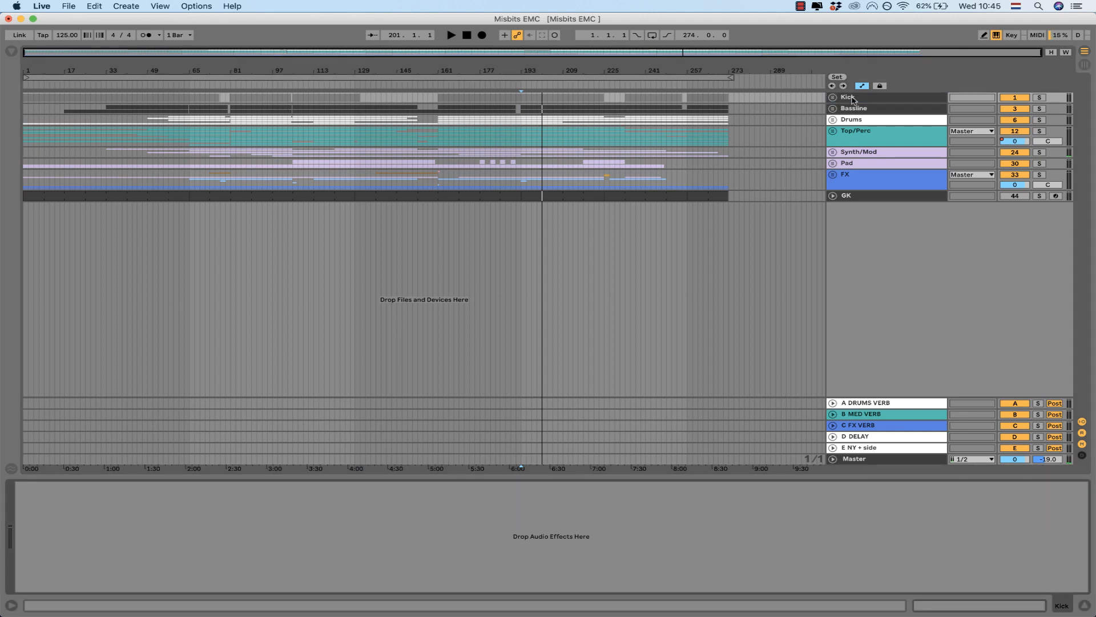
key(Tab)
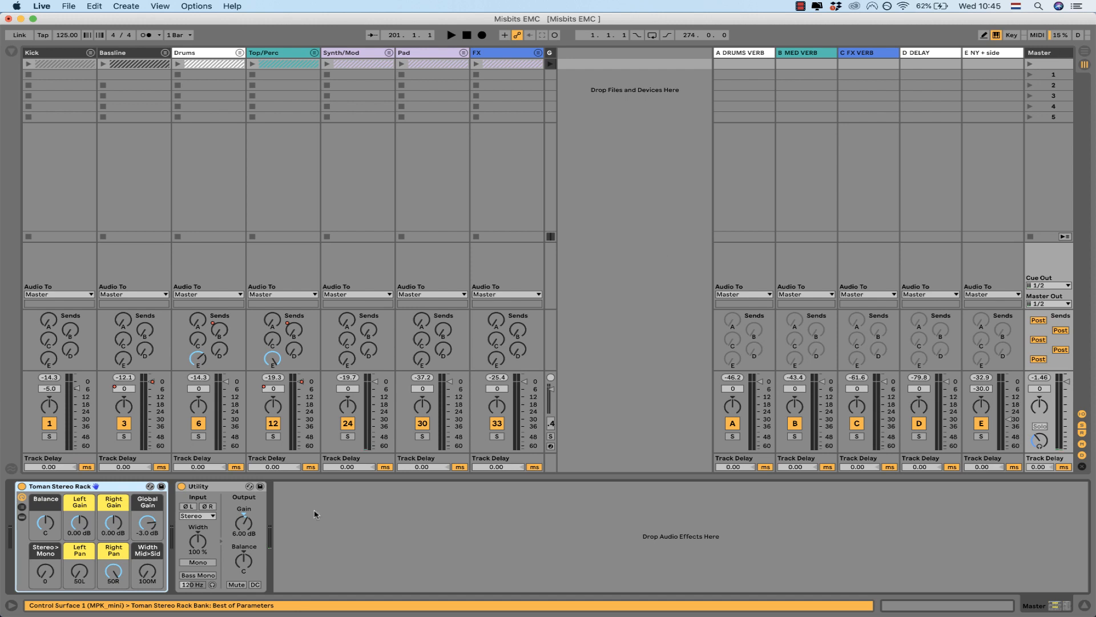
click(212, 493)
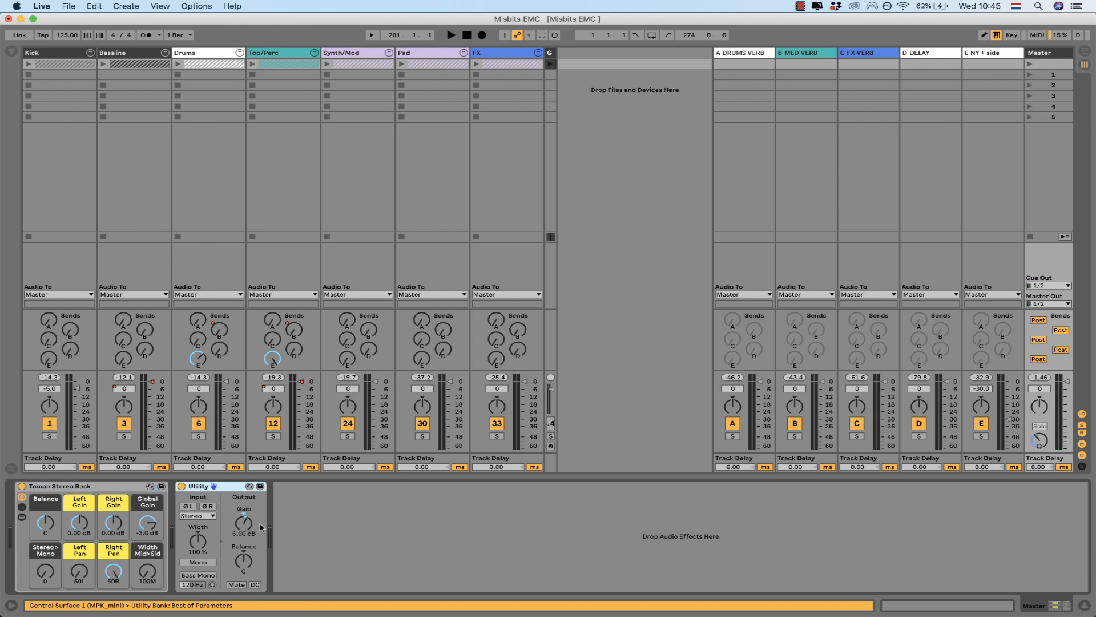
click(182, 485)
key(Tab)
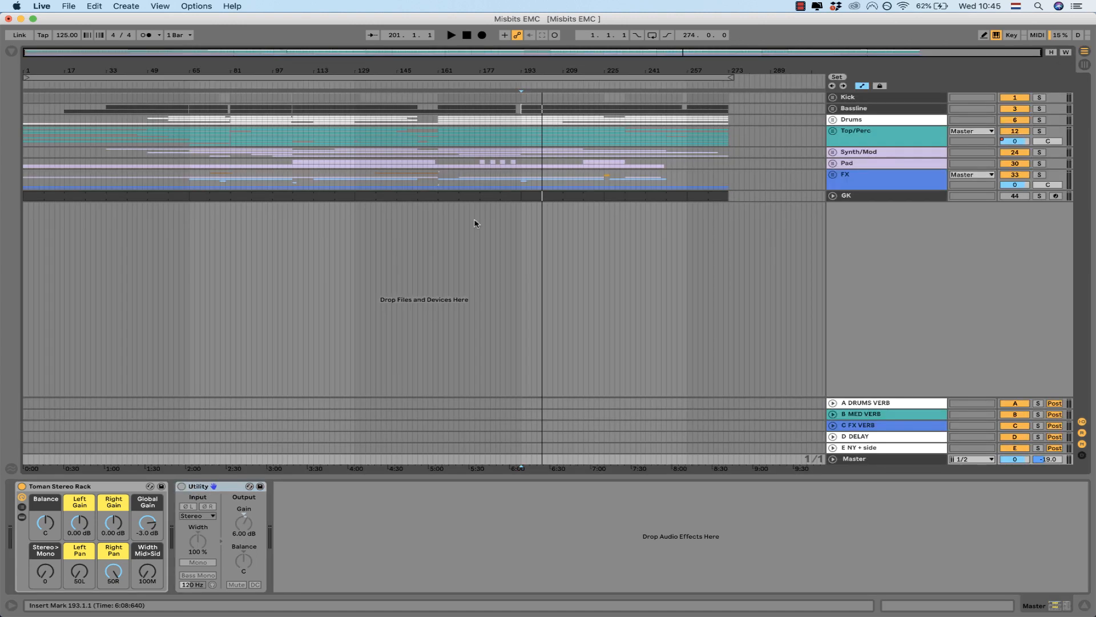
Step: Play the full mix from around bar 132, check the track levels in the Session mixer and stop playback
click(524, 149)
click(364, 136)
key(space)
key(Tab)
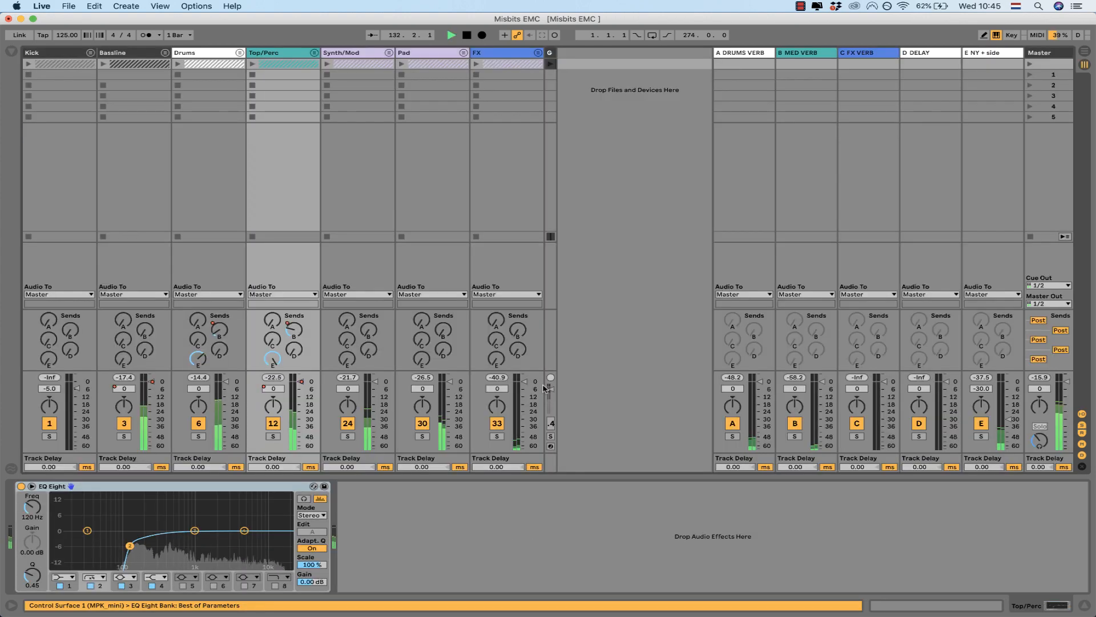
key(Tab)
key(space)
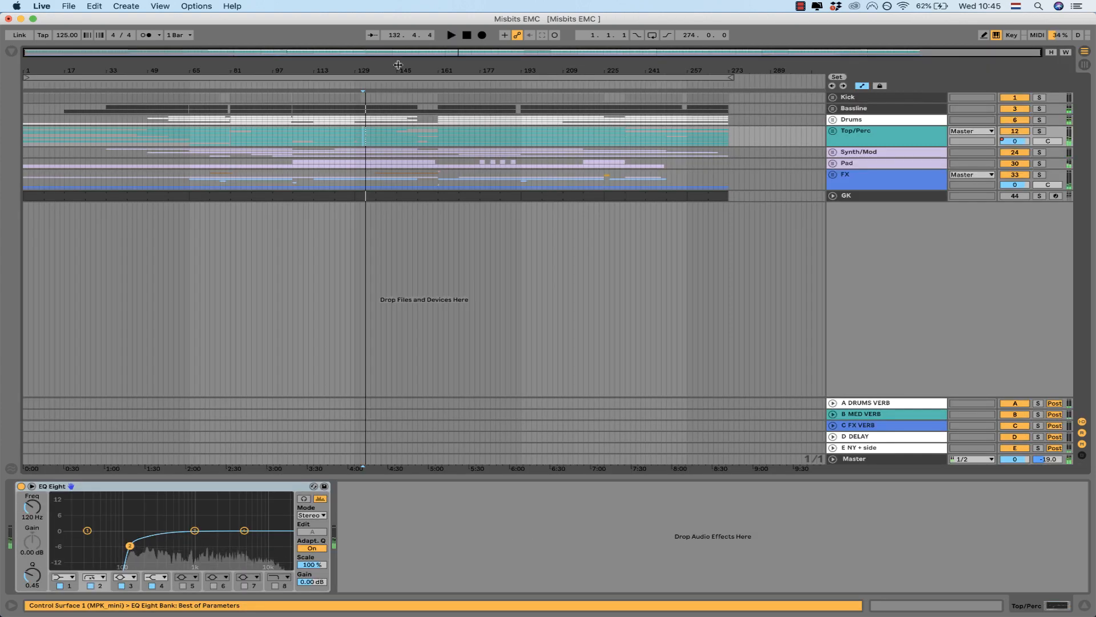
Step: Play the full mix from bar 161, check the mixer levels and display the Master track's devices
click(434, 102)
key(space)
key(Tab)
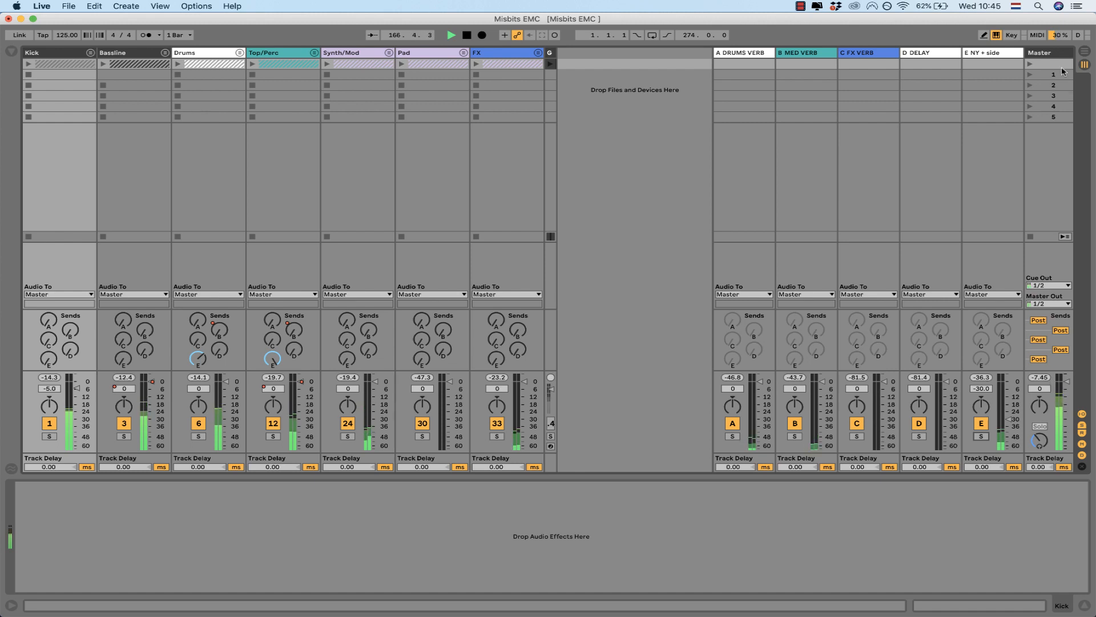
key(Tab)
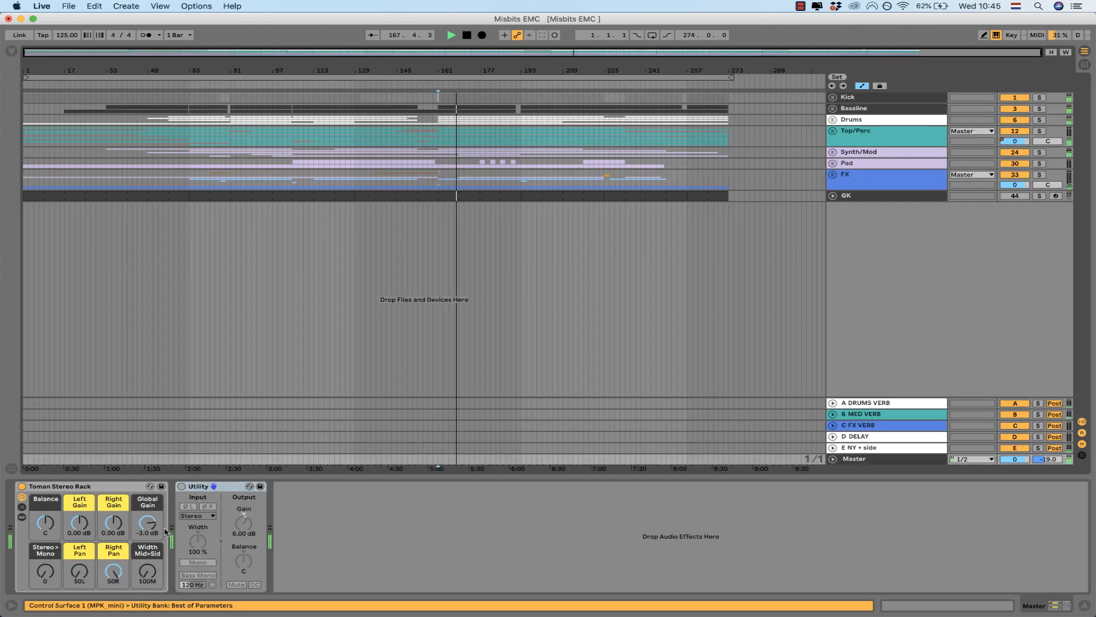
Step: Re-enable Utility on the Master track and stop playback
click(182, 486)
key(space)
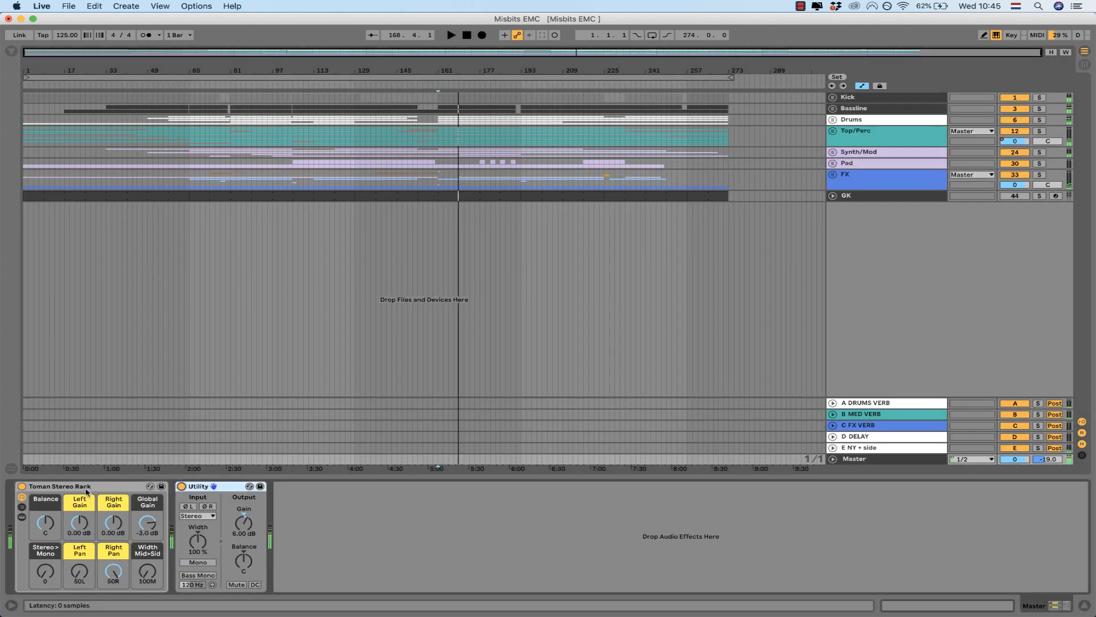
Step: Set the Toman Stereo Rack's Stereo>Mono to 1 while playing from bar 161, return it to 0 and stop playback
click(86, 487)
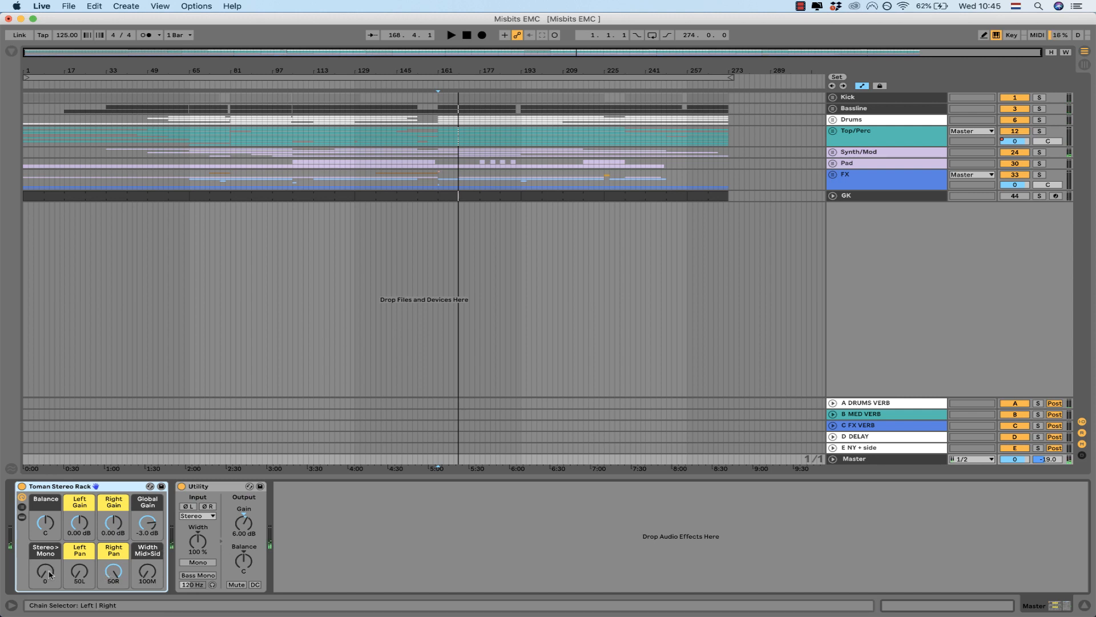
drag(49, 574, 49, 573)
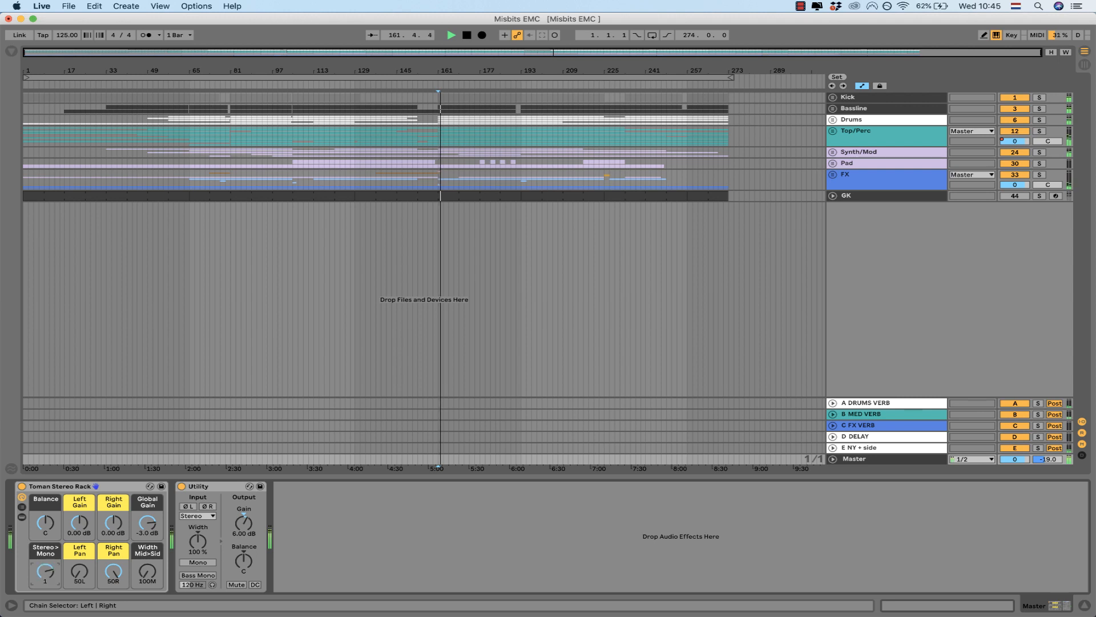
drag(49, 573, 49, 576)
key(space)
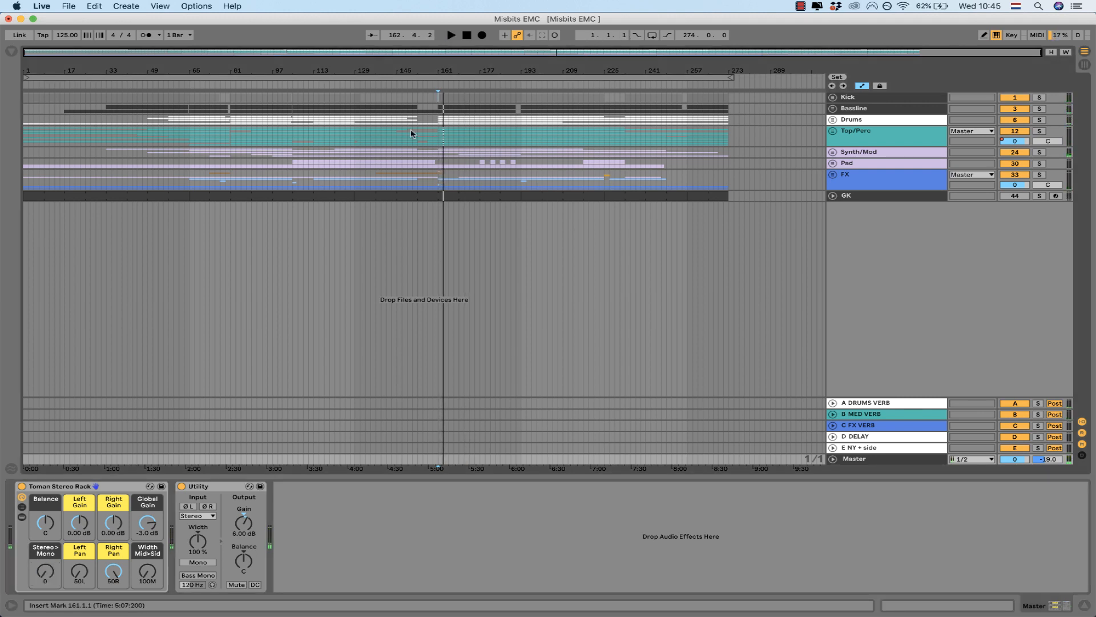
Step: Place the insert marker at bar 50 on Top/Perc and look at the device chains of the Top/Perc, Kick and Bassline groups
click(151, 135)
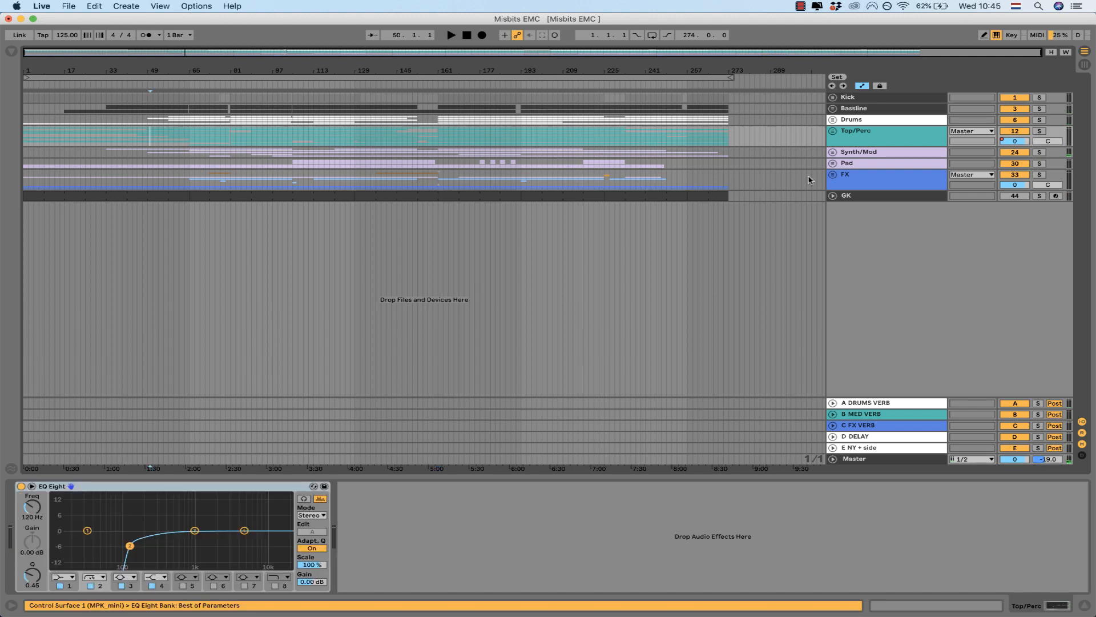
click(878, 97)
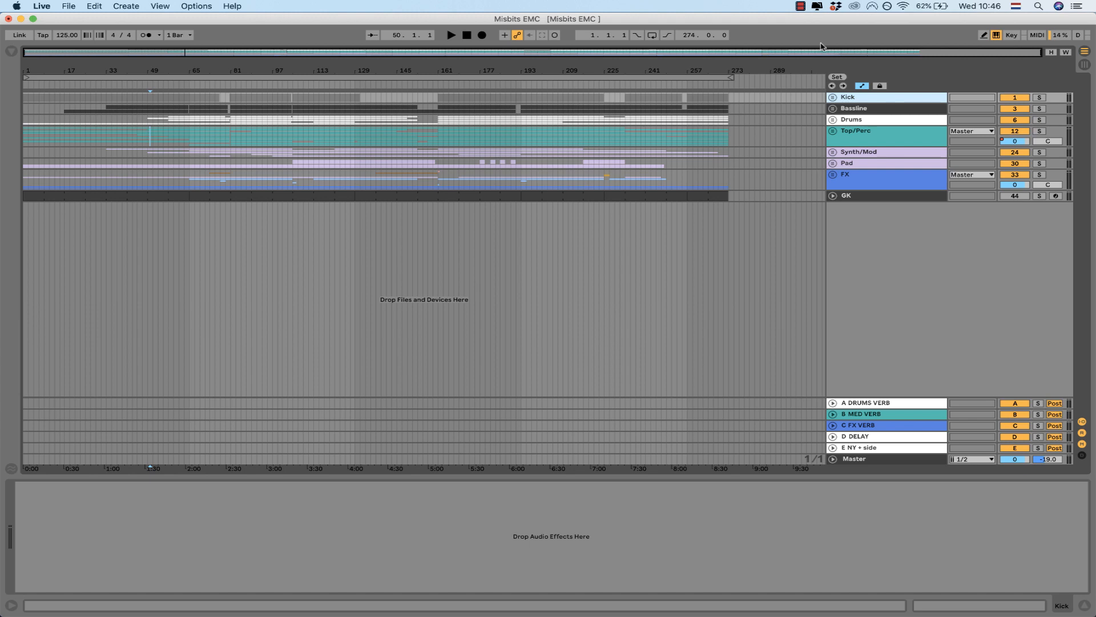
click(885, 109)
click(886, 101)
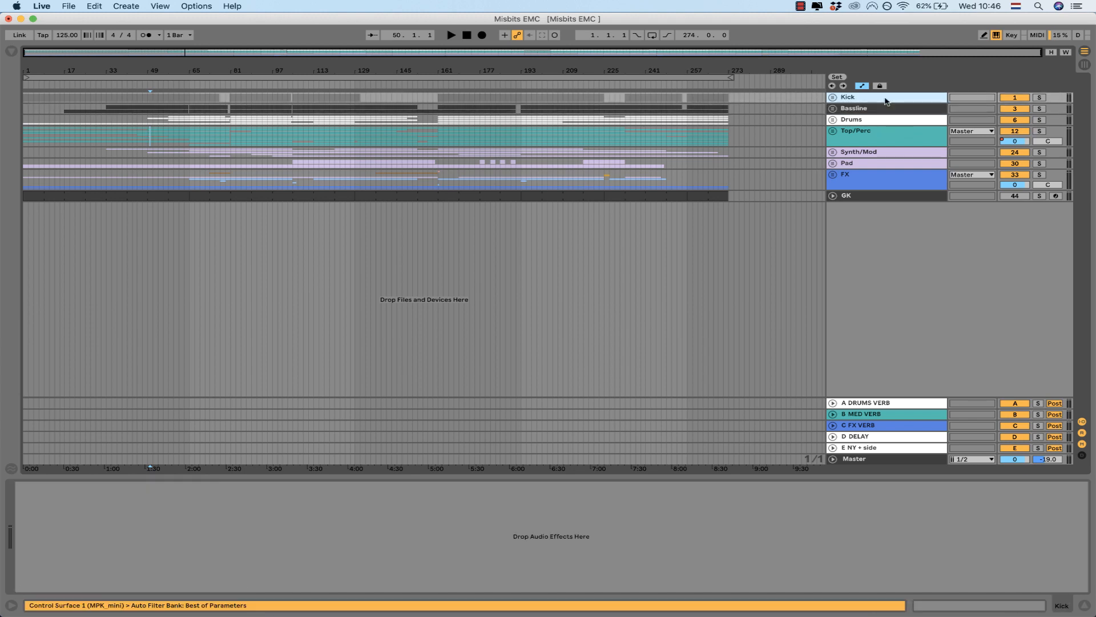